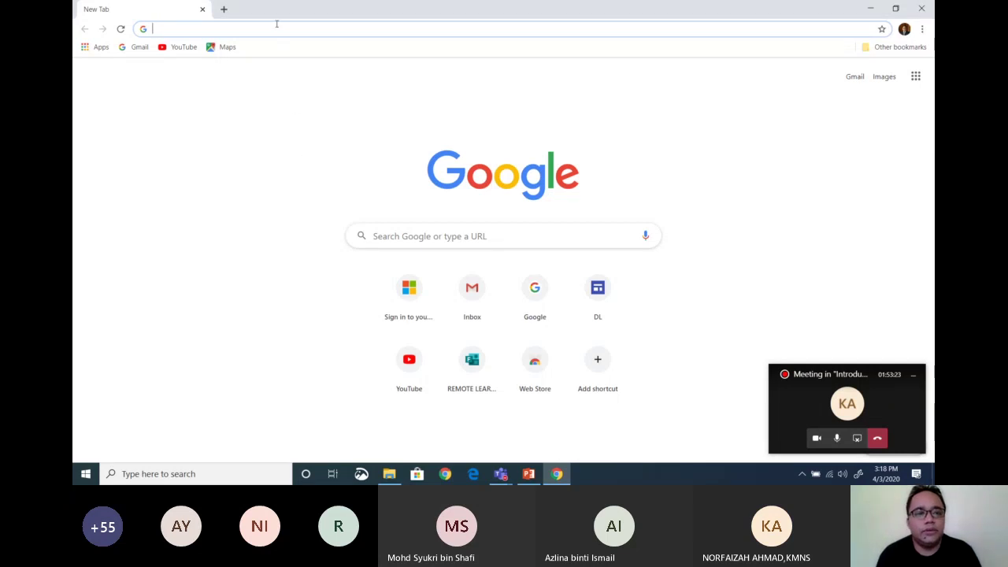
Step: Go to office.com, open the sign-in form for another account, and close the browser window
type("o")
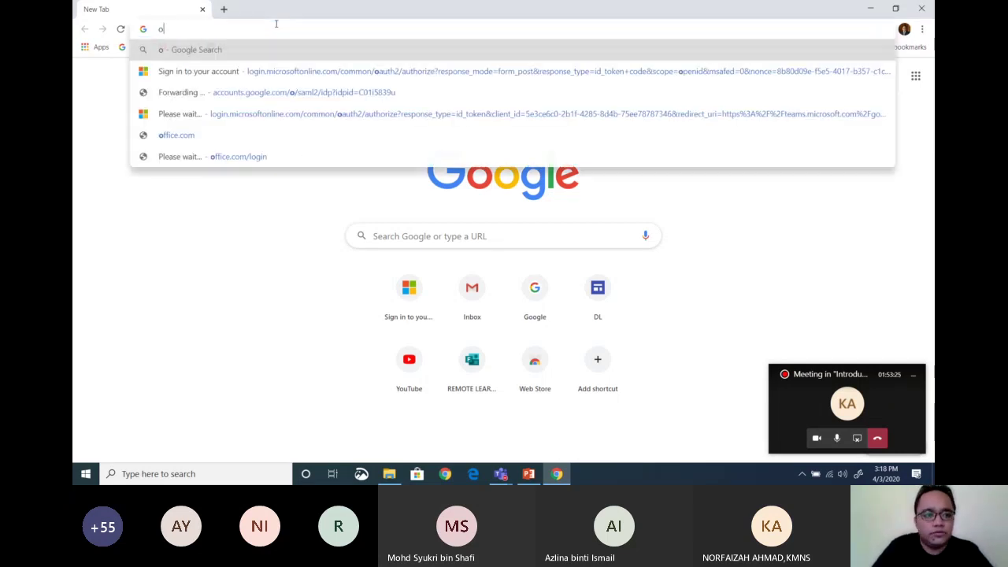
type("ffice.com")
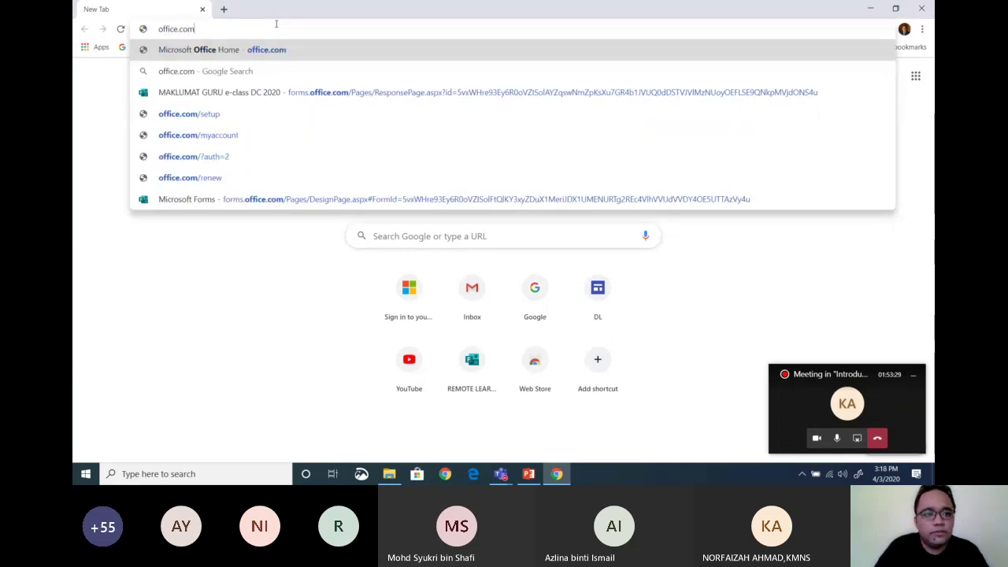
key("Return")
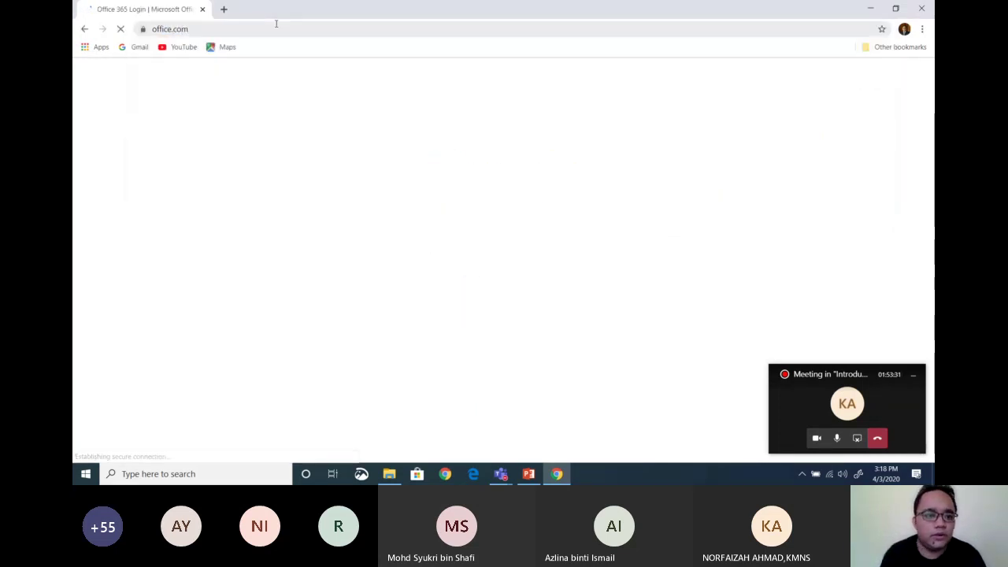
left_click(244, 73)
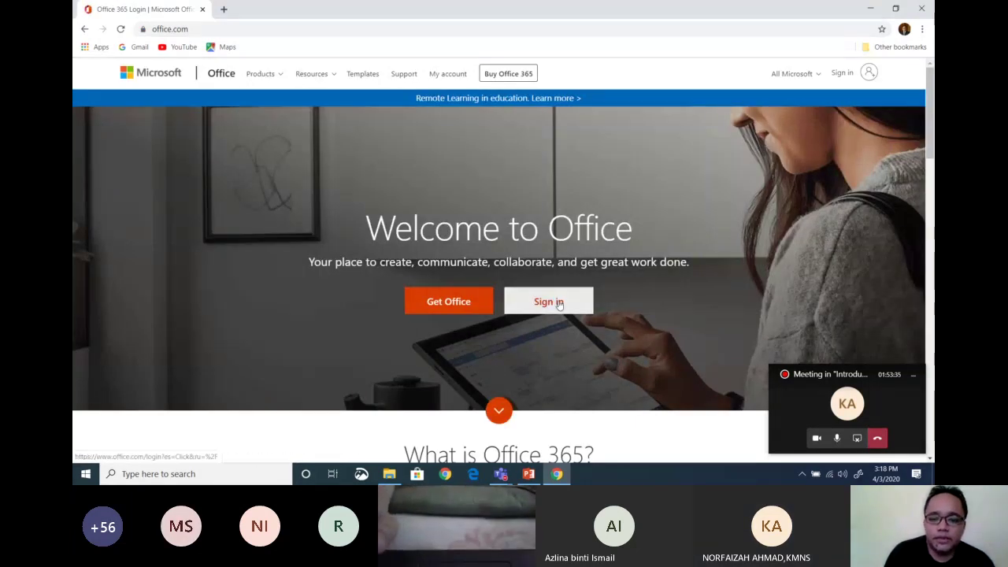
left_click(555, 304)
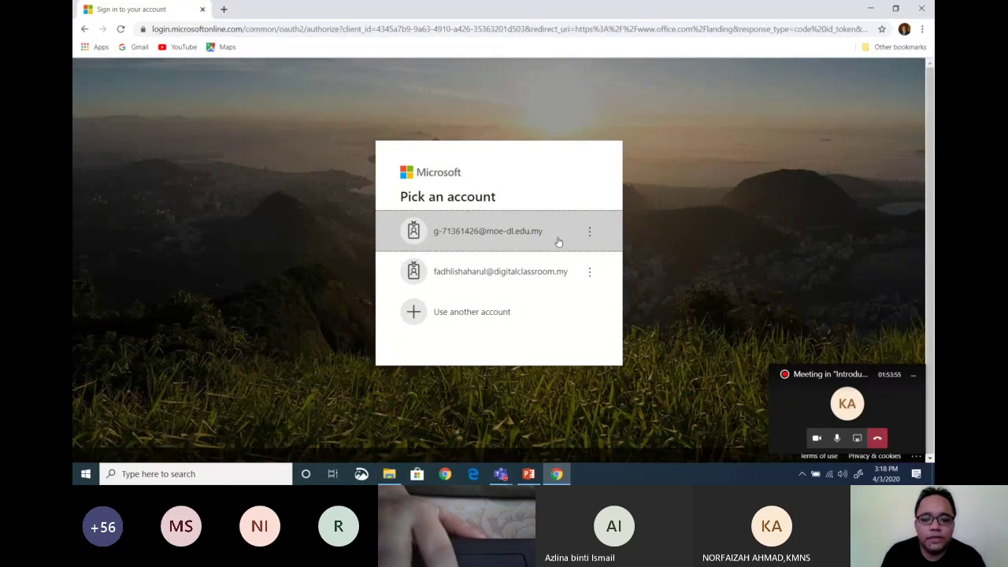
left_click(412, 318)
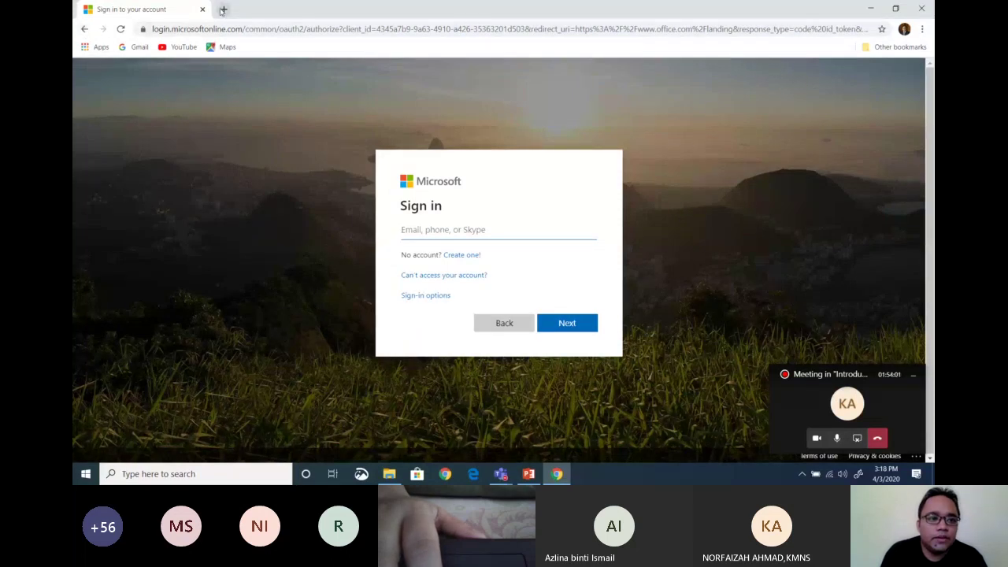
left_click(921, 8)
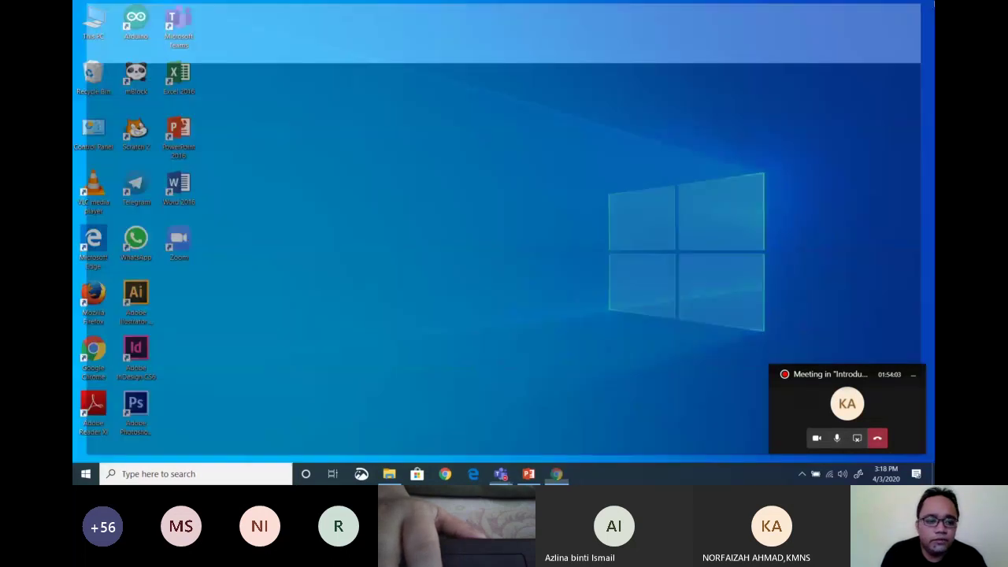
Step: Open a new Chrome window and enter the address moe-dl.edu.my
double_click(100, 352)
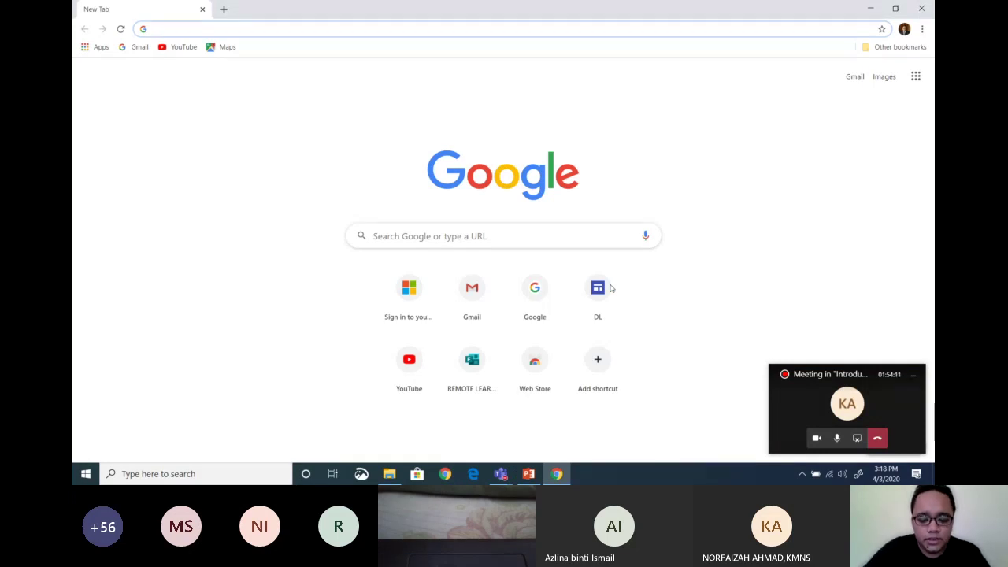
type("moe")
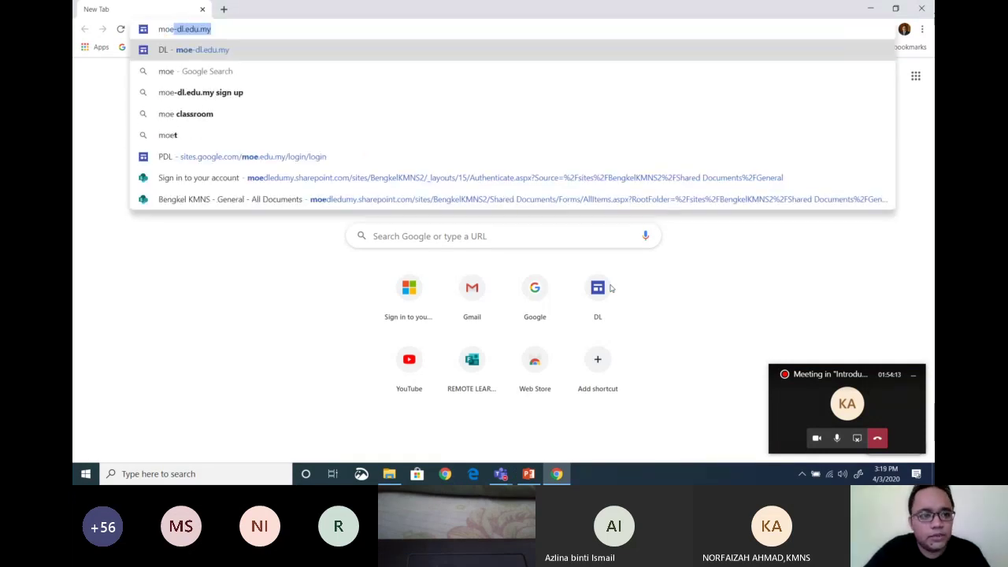
type("-")
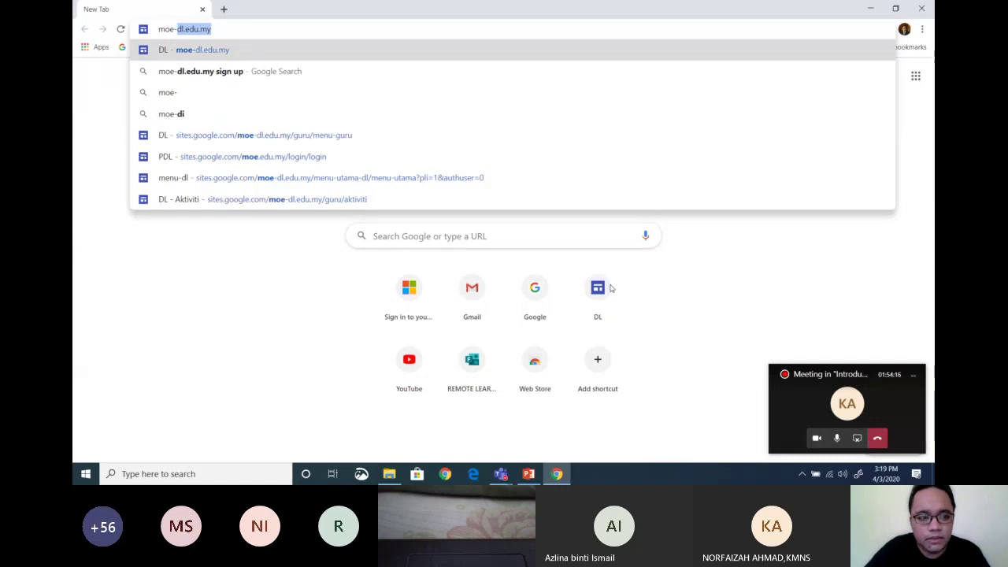
type("dl.ed")
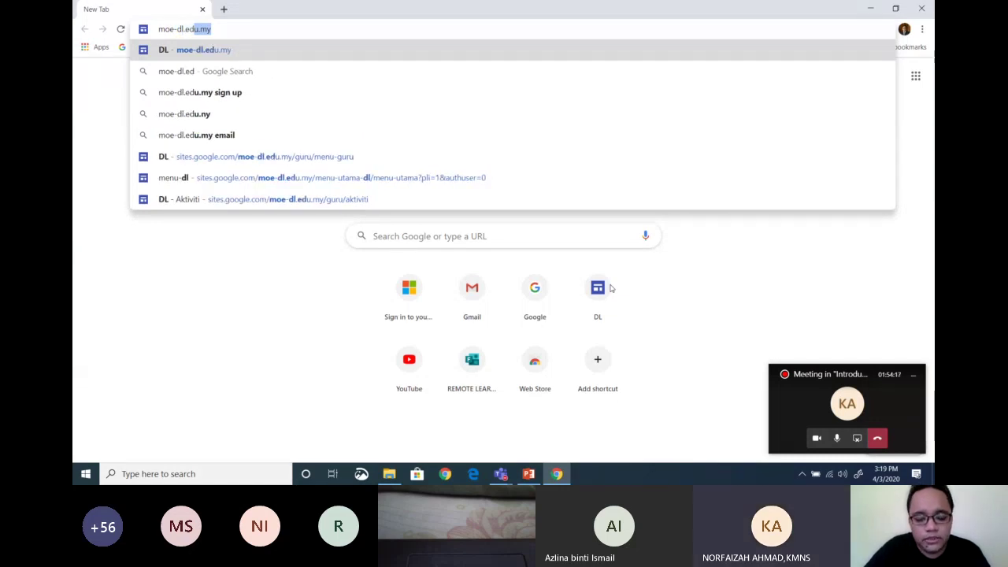
type("u.my")
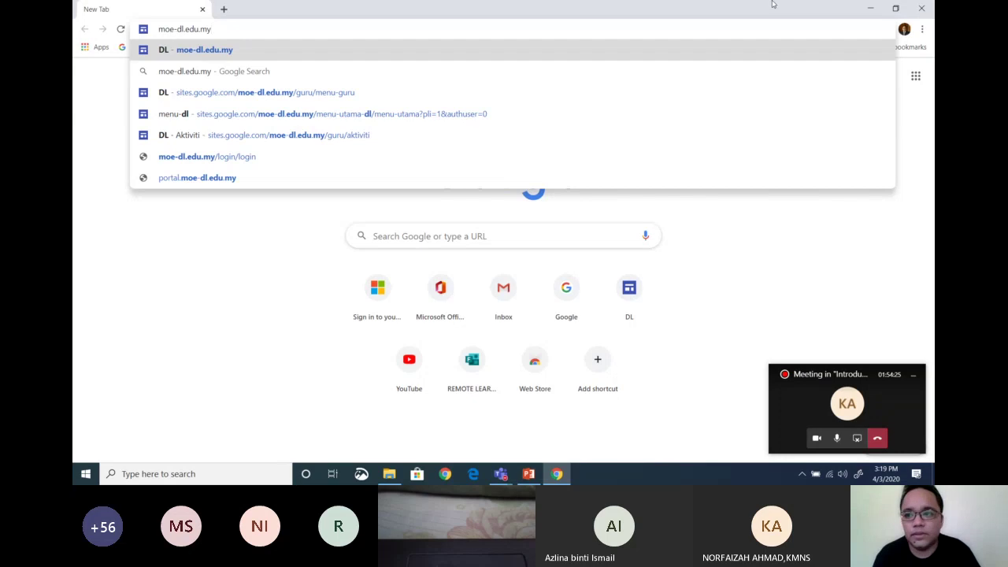
Step: Enlarge the browser's page zoom to 250%
left_click(922, 29)
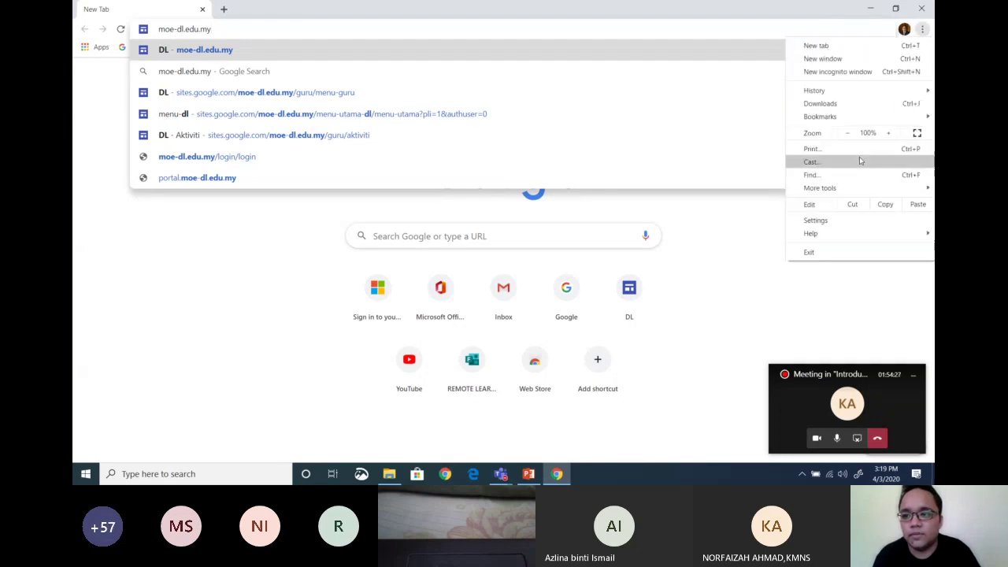
left_click(889, 134)
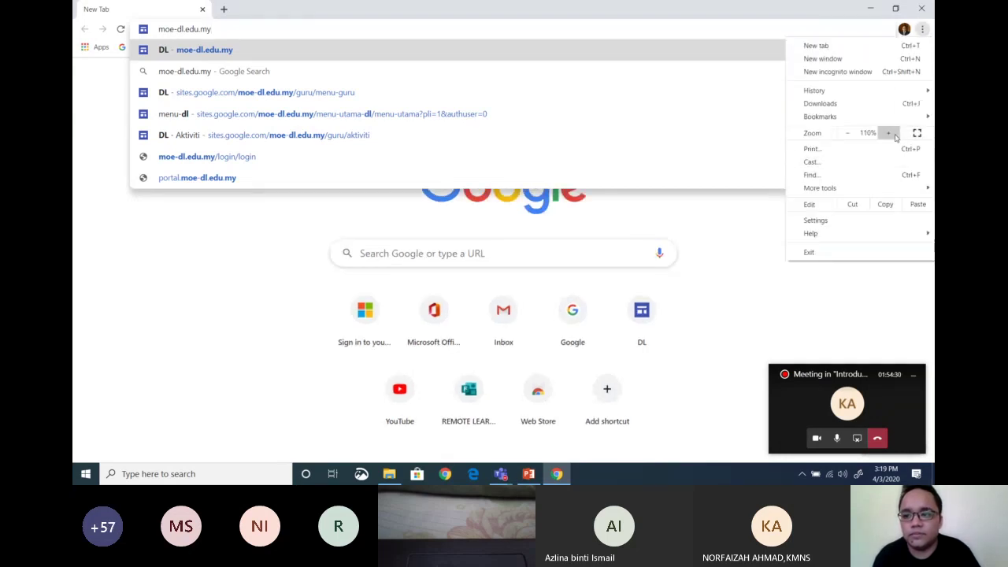
left_click(889, 134)
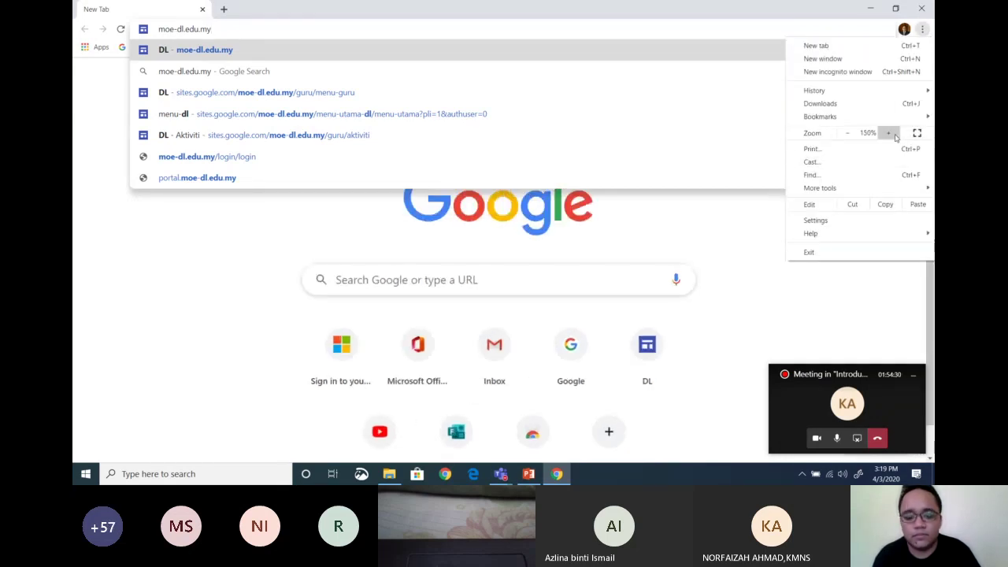
left_click(113, 122)
left_click(922, 30)
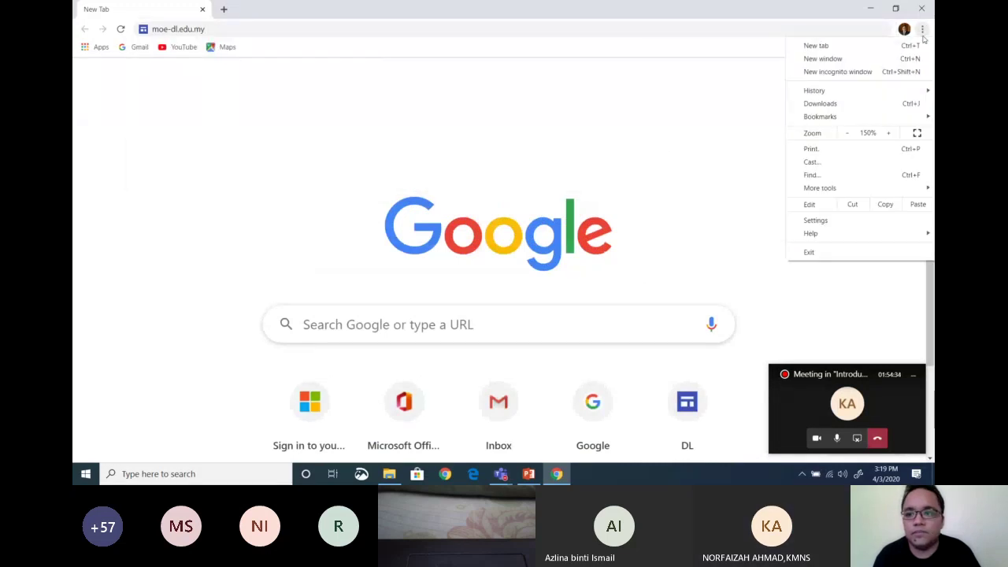
left_click(892, 133)
left_click(892, 133)
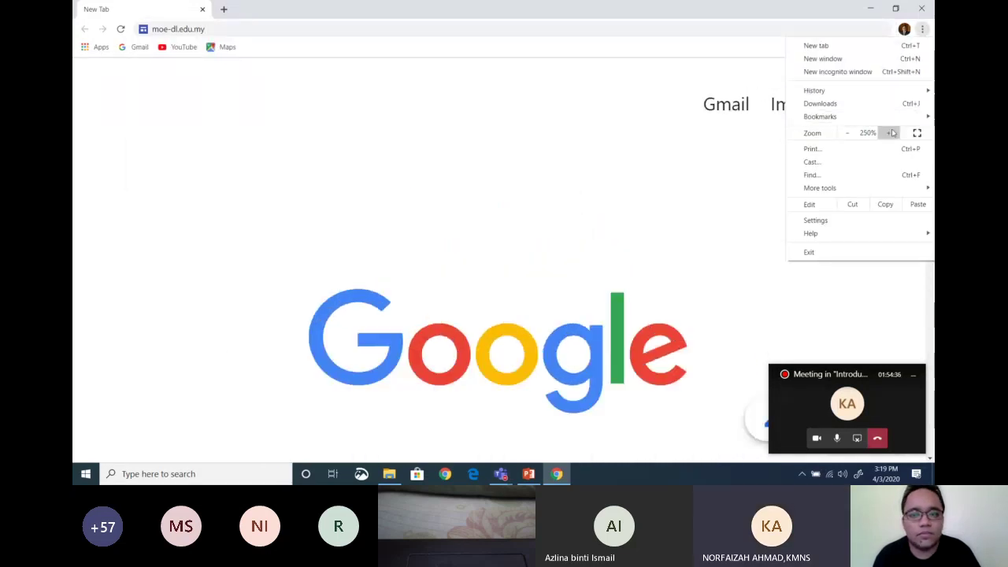
Step: Reduce the browser's page zoom back to 100%
left_click(847, 133)
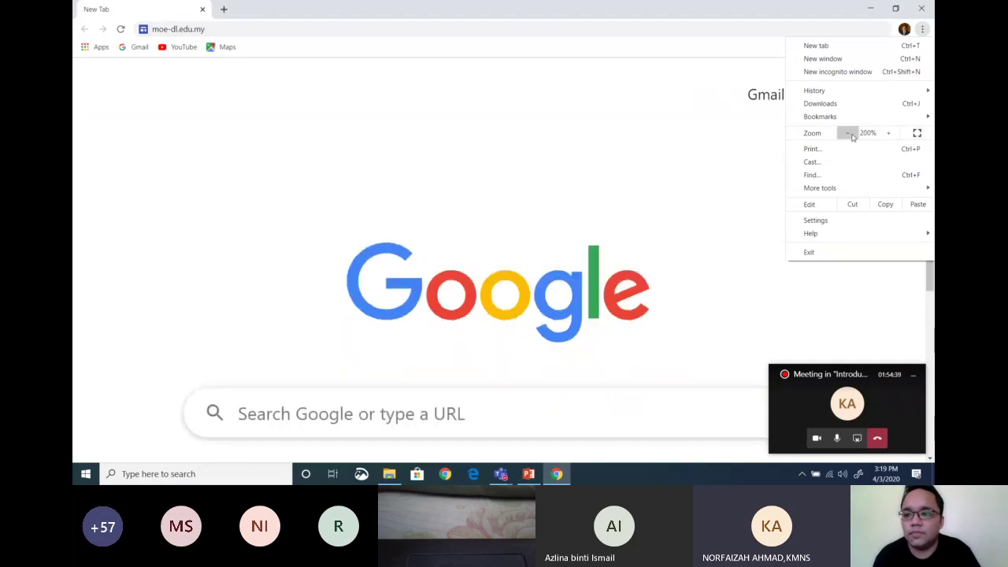
left_click(847, 133)
left_click(847, 133)
left_click(848, 133)
left_click(847, 133)
left_click(848, 134)
left_click(222, 111)
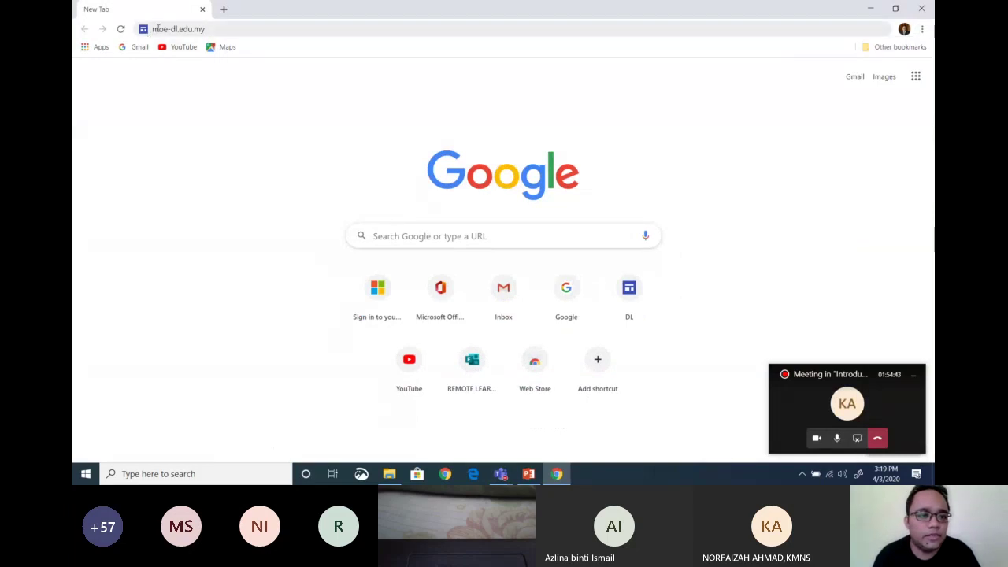
Step: Load moe-dl.edu.my and log in to the Digital Learning portal with the saved Google account
double_click(156, 28)
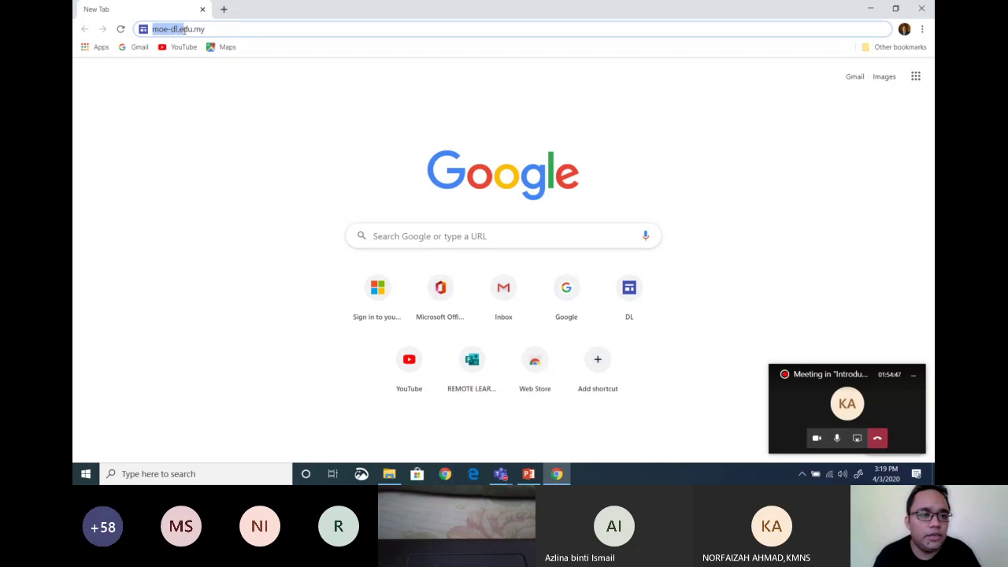
left_click_drag(184, 29, 209, 29)
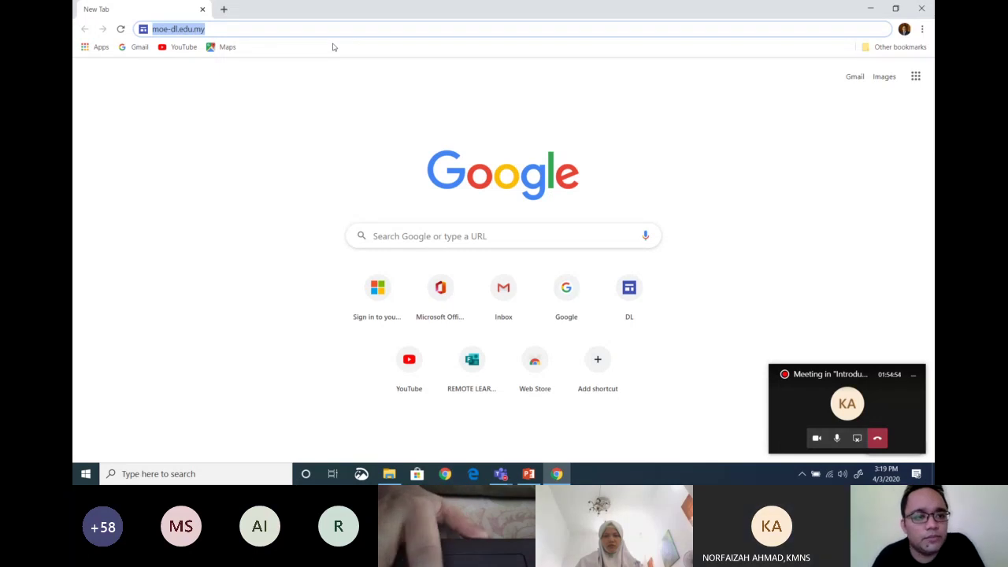
key("Return")
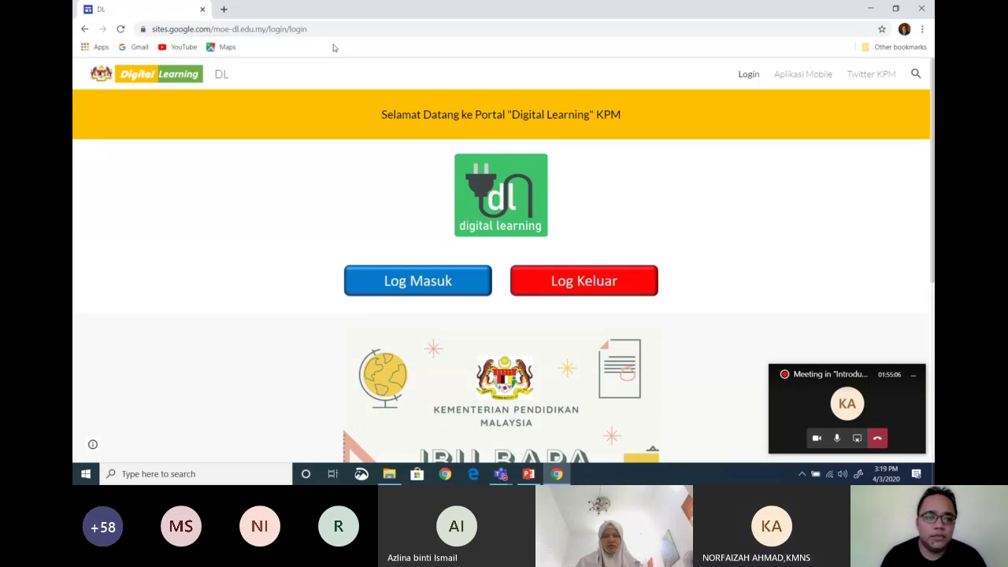
left_click(424, 295)
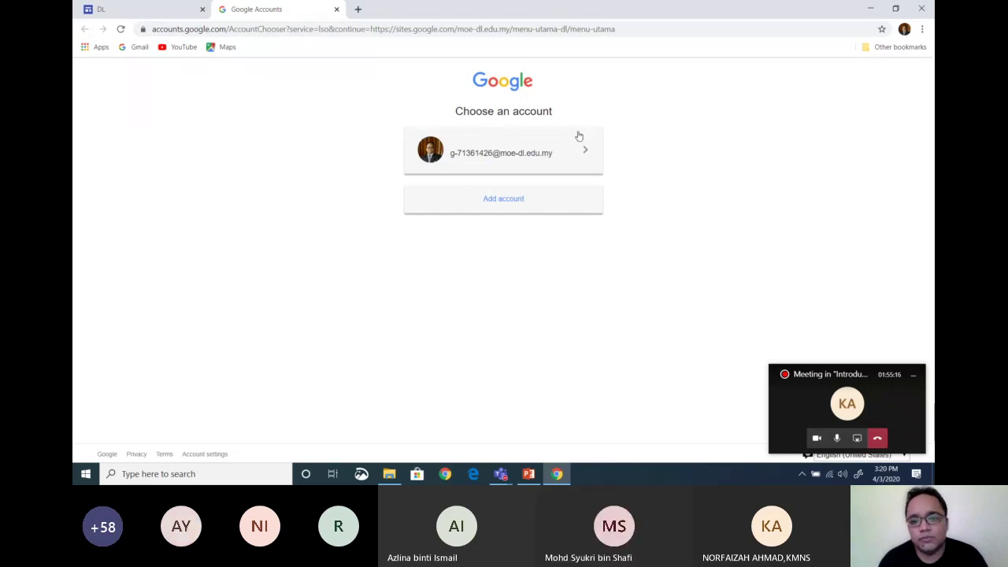
left_click(477, 163)
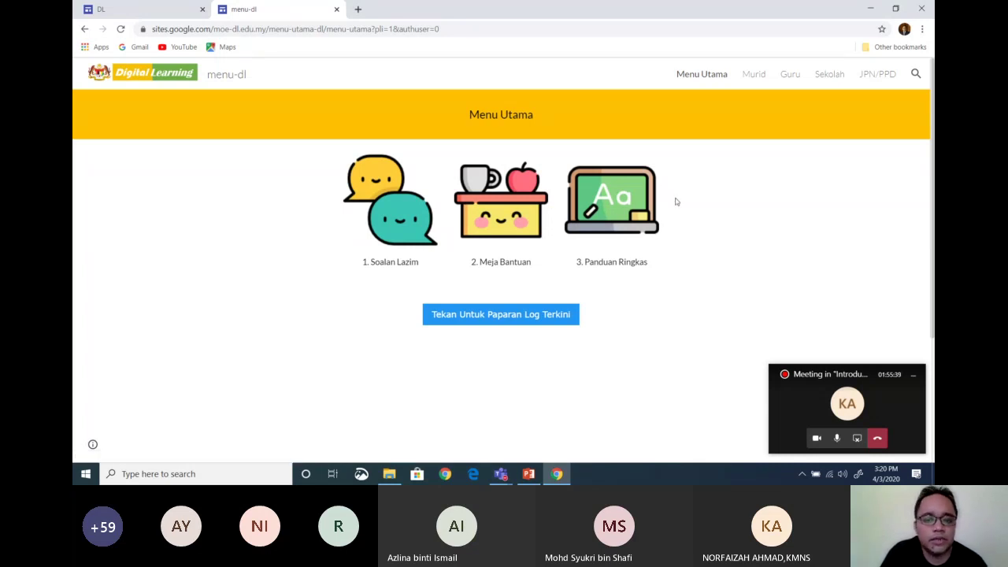
Step: Open the Guru section of the Digital Learning portal and look through the resources on its Menu Guru page
scroll(675, 201, "down", 1)
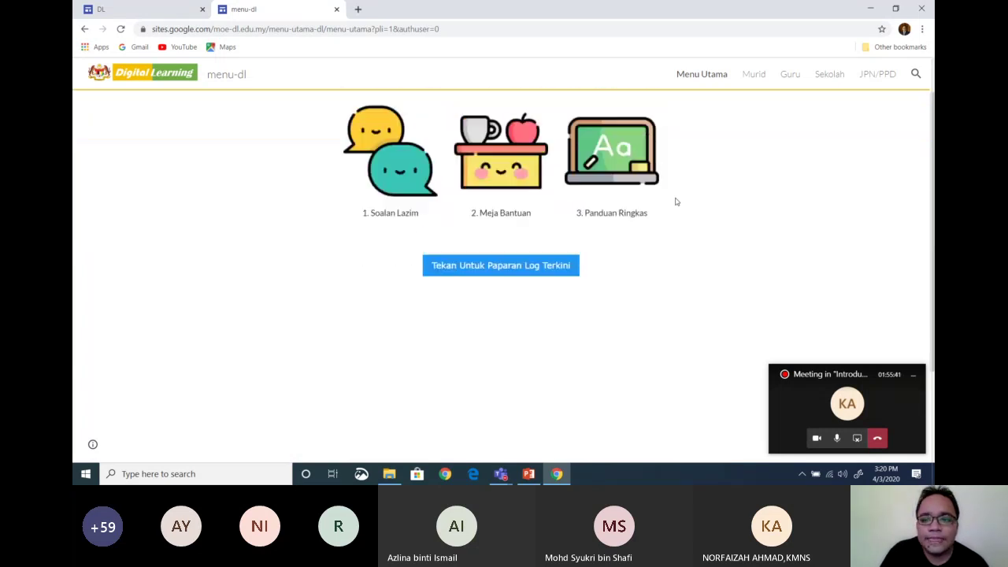
scroll(674, 202, "up", 1)
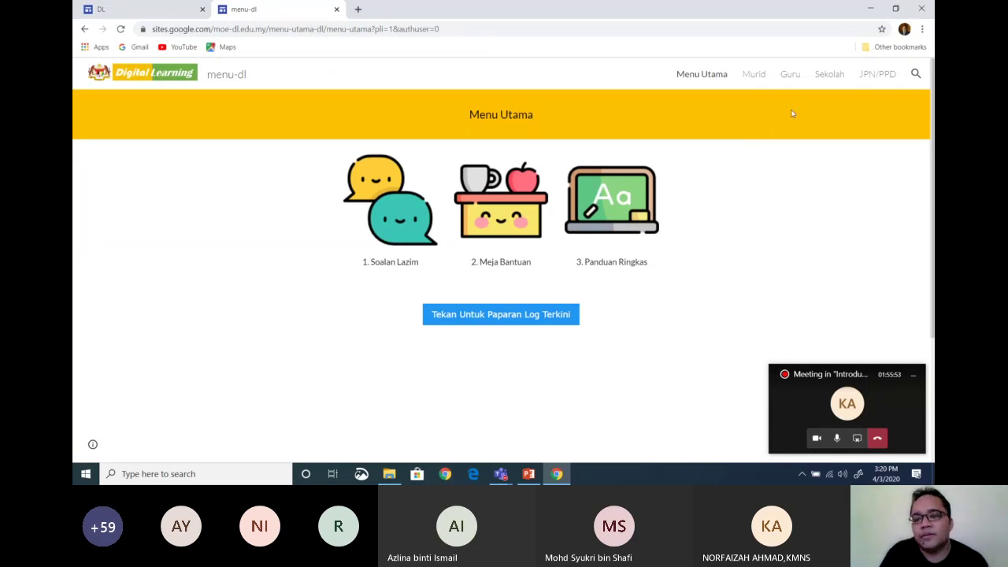
left_click(792, 78)
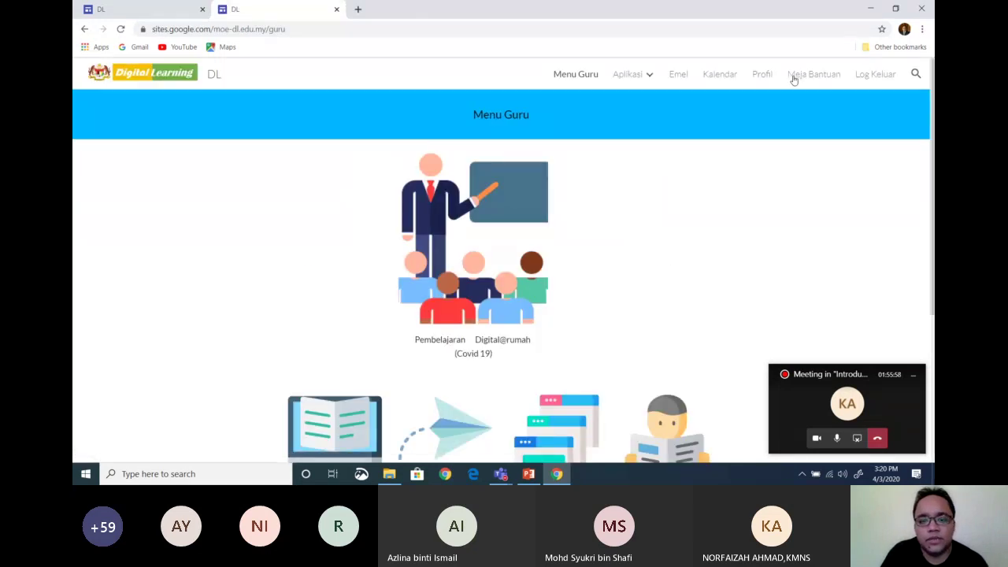
scroll(702, 151, "down", 2)
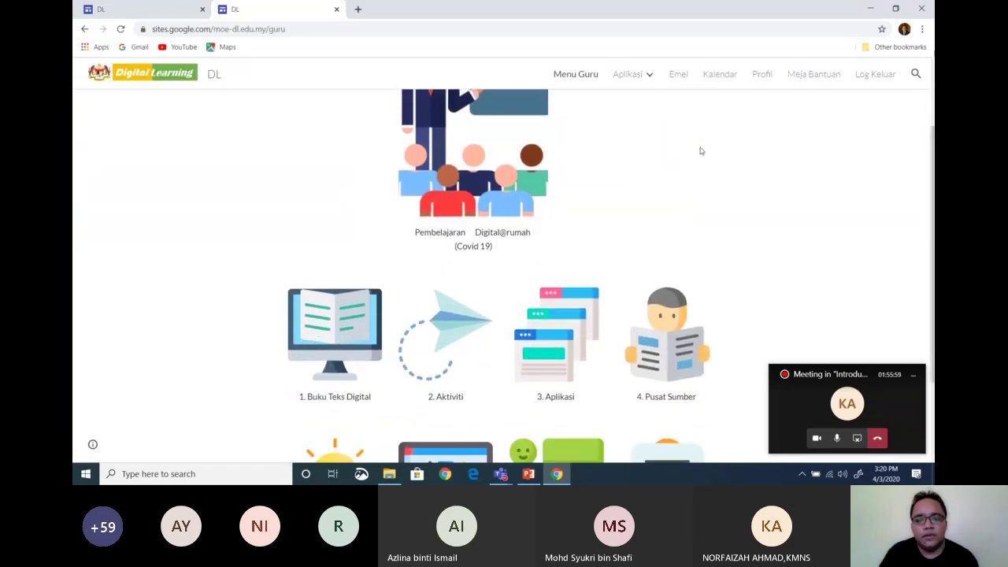
scroll(702, 152, "up", 2)
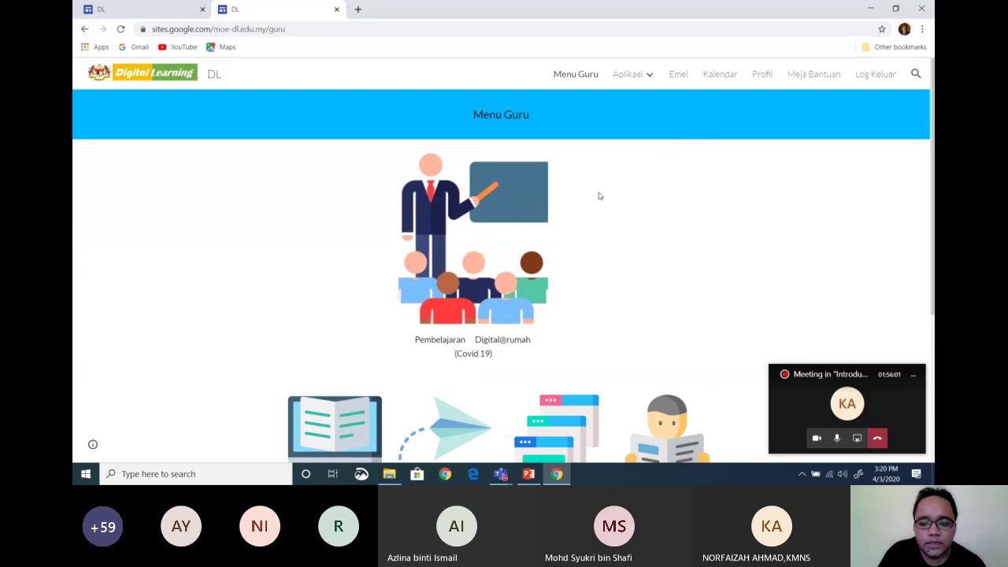
scroll(584, 208, "down", 1)
scroll(584, 209, "down", 3)
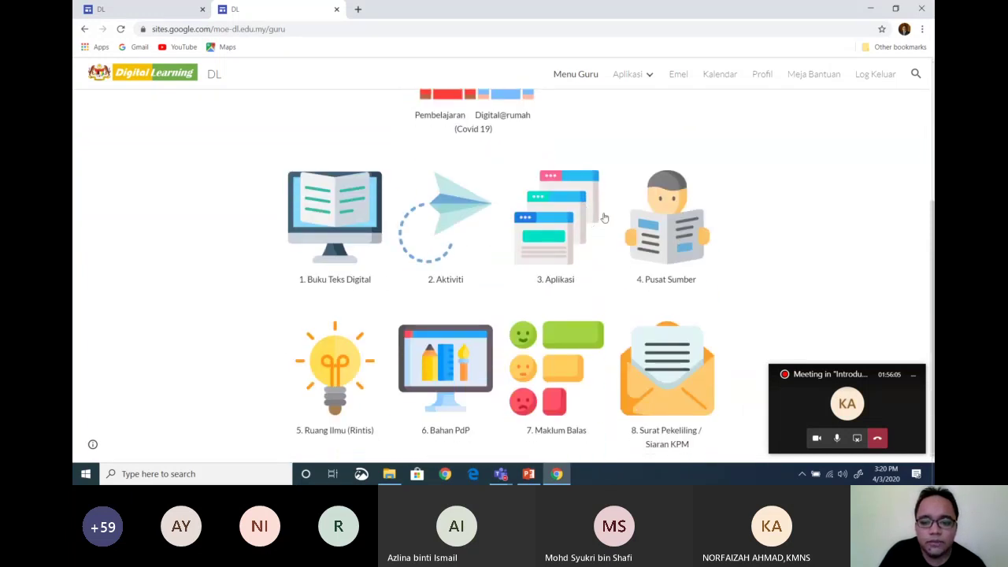
scroll(595, 228, "up", 3)
Step: Look through the portal's Google applications page and open its Microsoft applications page
mouse_move(650, 82)
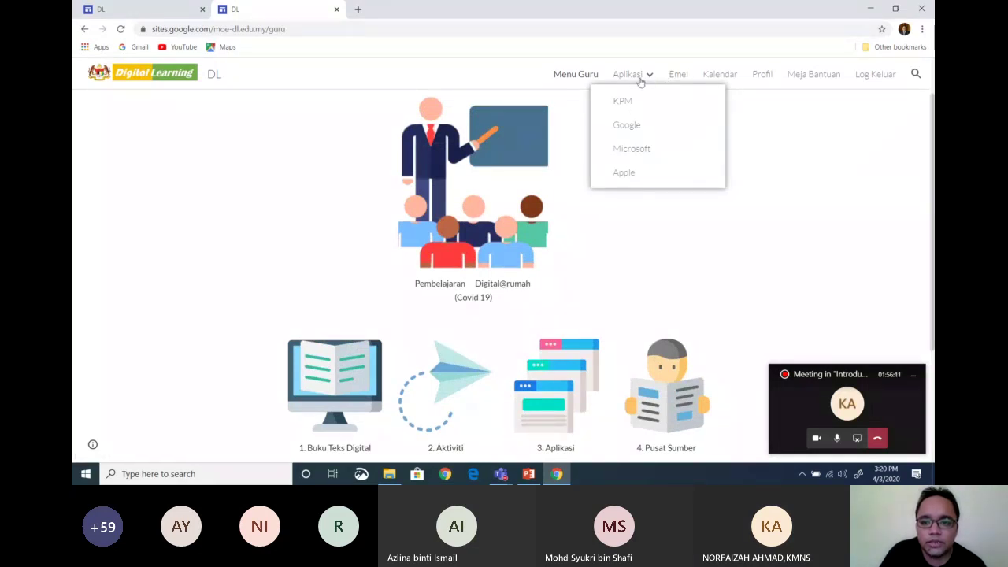
left_click(618, 127)
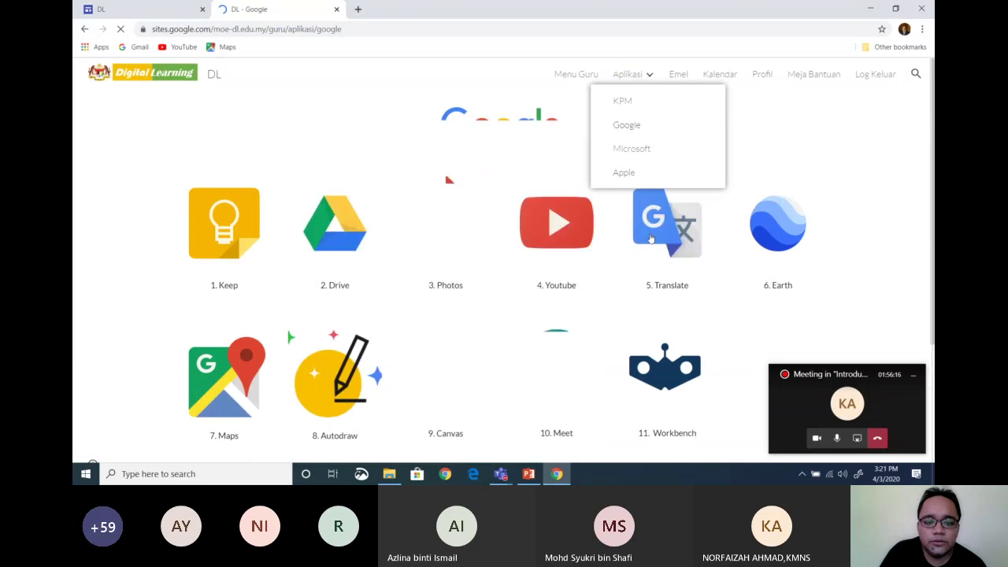
scroll(653, 233, "down", 2)
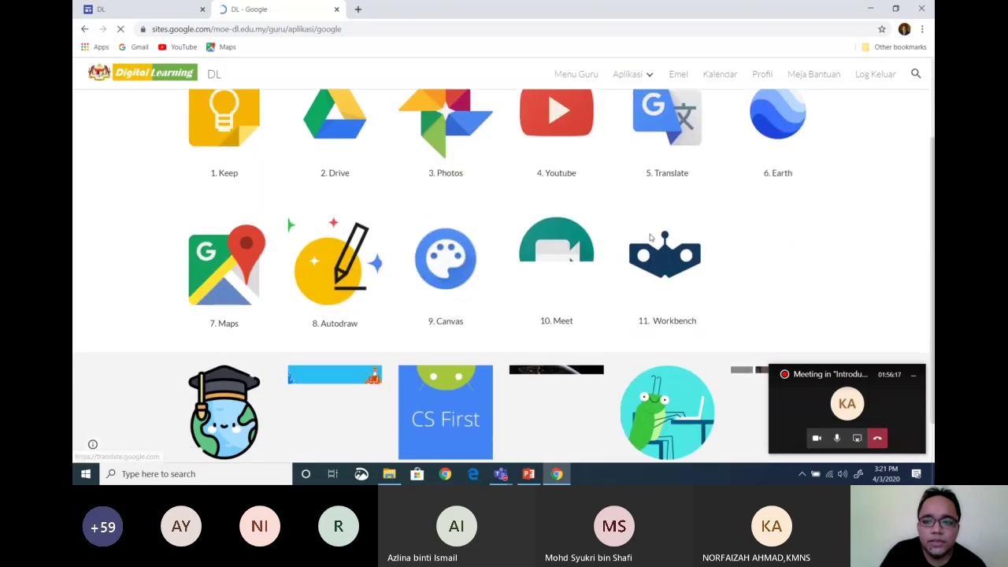
scroll(650, 236, "down", 1)
scroll(652, 221, "up", 3)
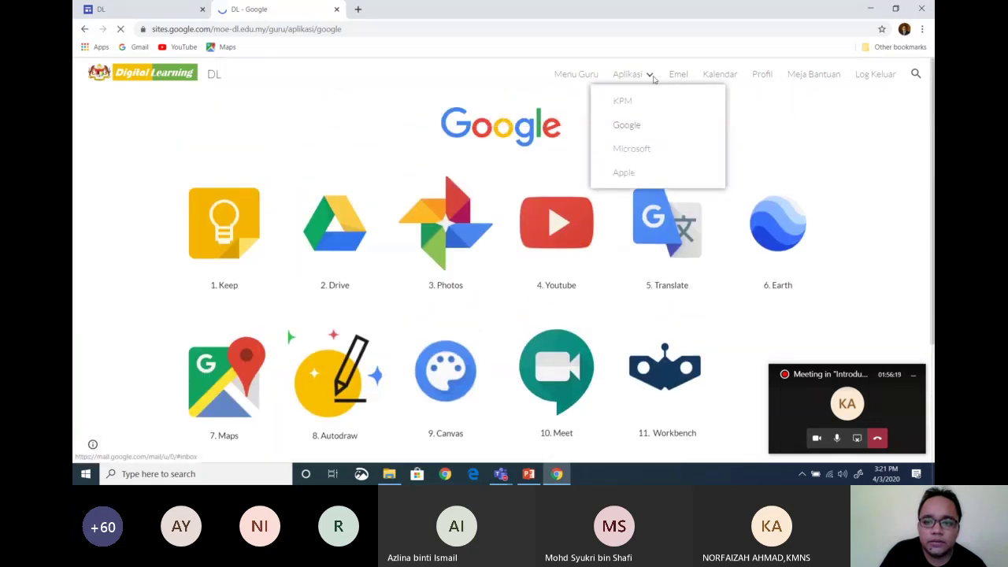
left_click(634, 157)
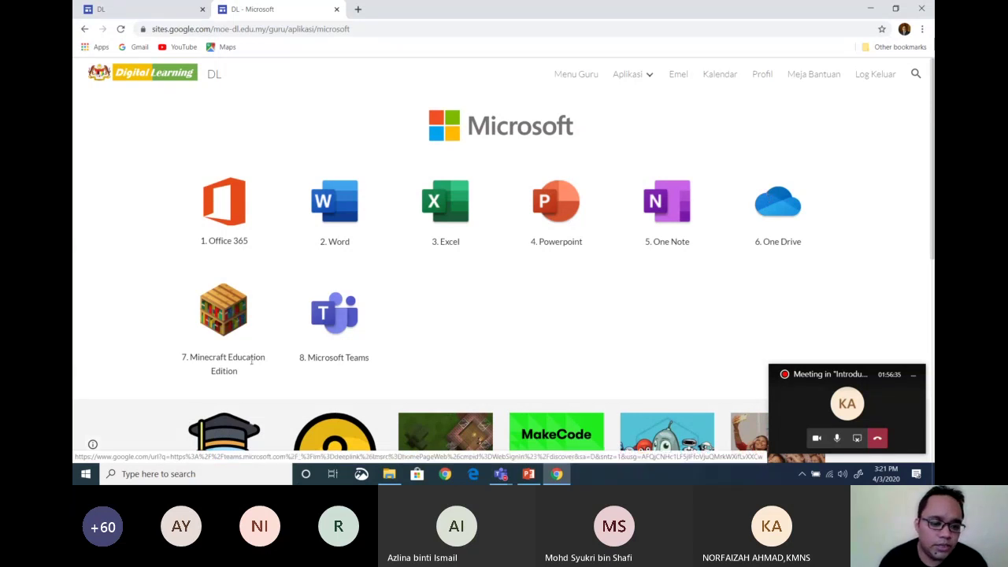
Step: Open Microsoft Teams from the portal's Microsoft applications page and decline to stay signed in to the Microsoft account
scroll(208, 339, "down", 1)
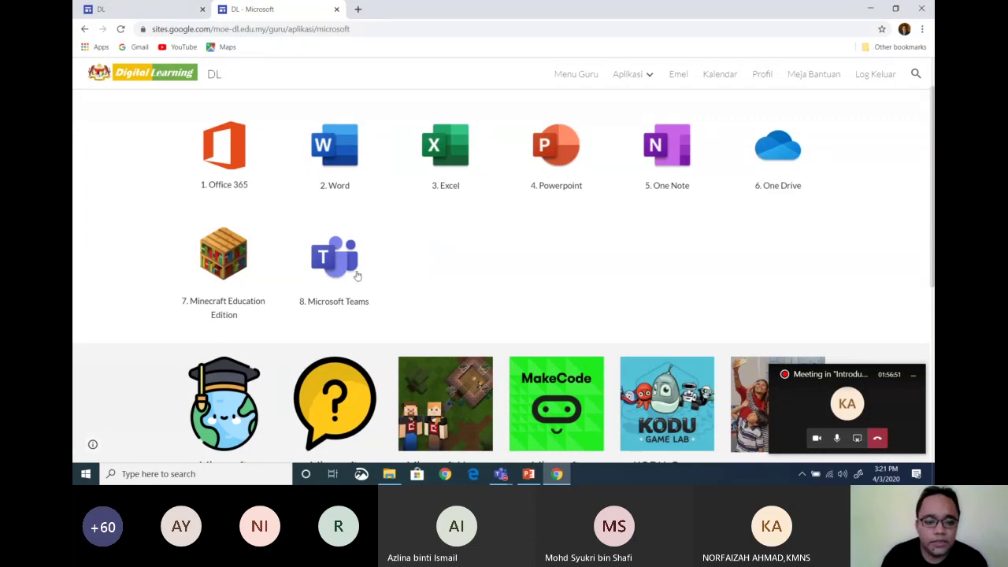
left_click(350, 272)
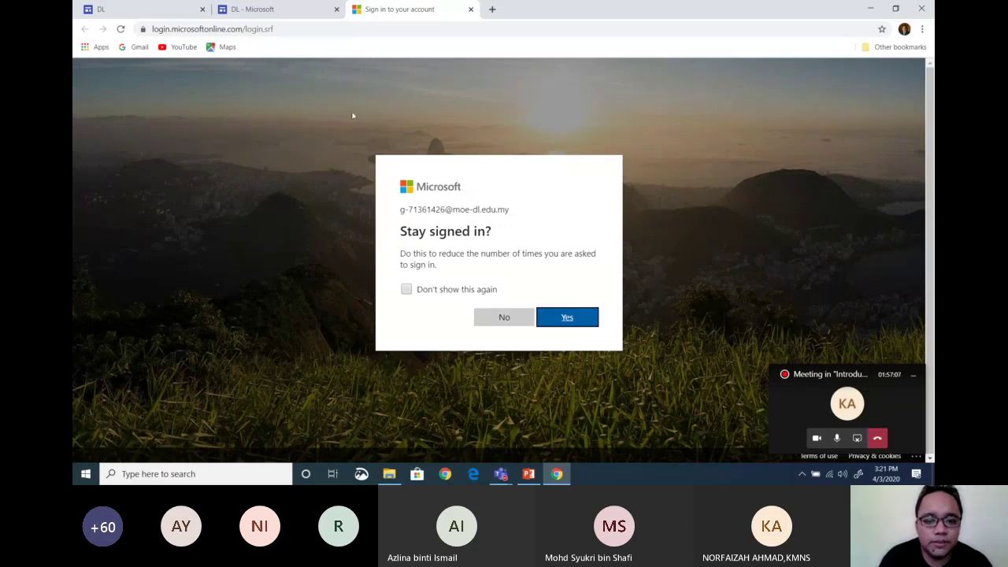
left_click(548, 316)
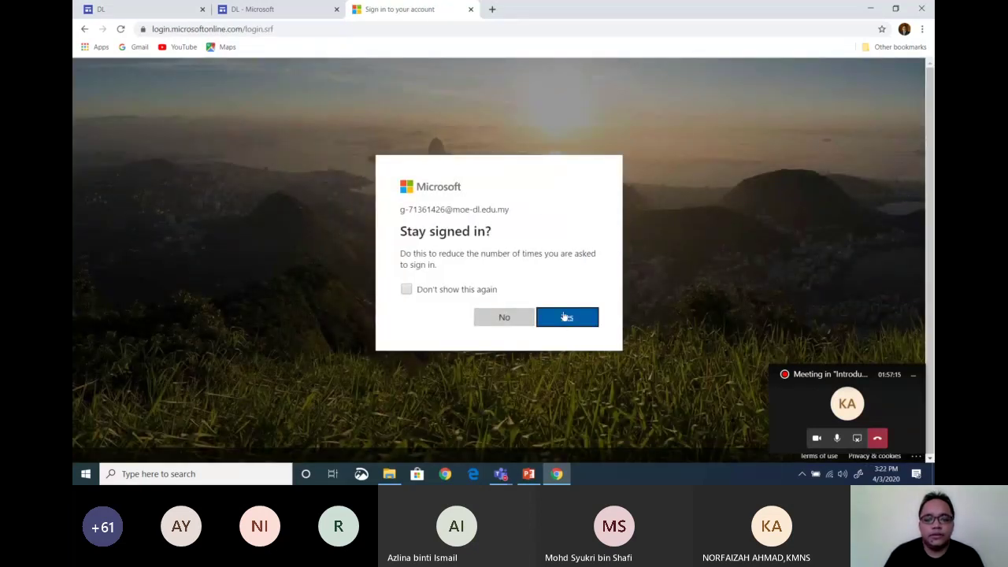
left_click(513, 318)
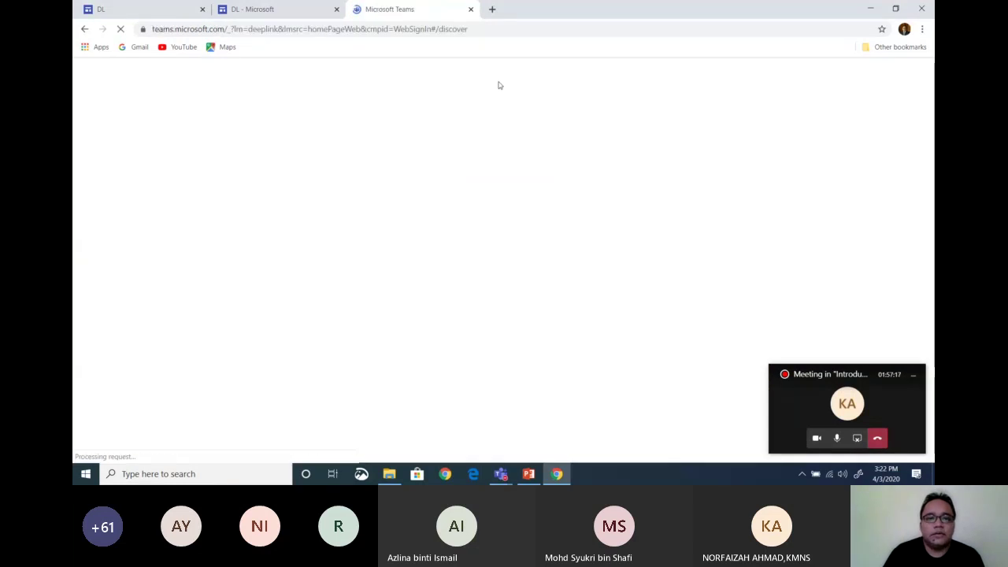
Step: Close the browser and switch to the Microsoft Teams desktop app
left_click(870, 9)
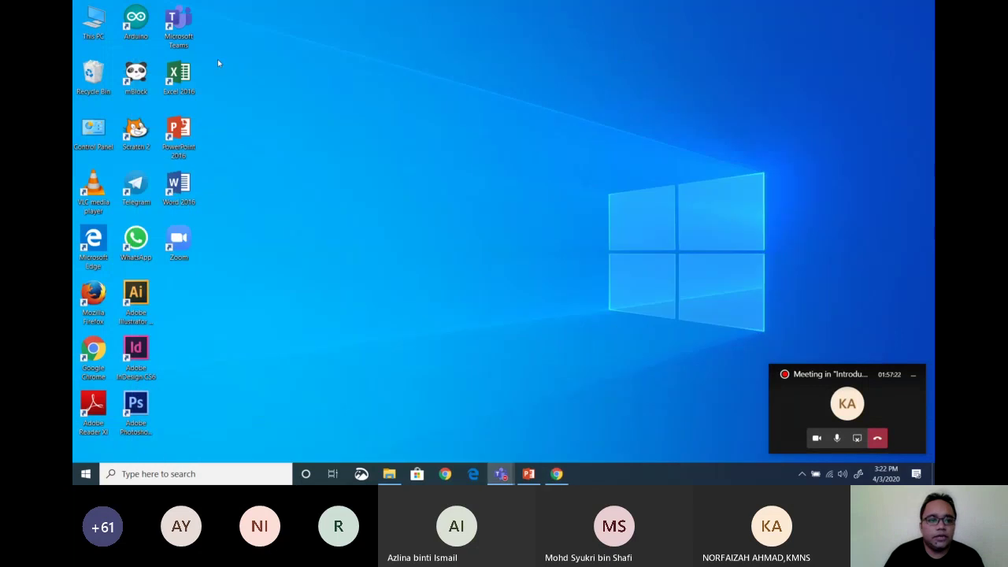
left_click(179, 24)
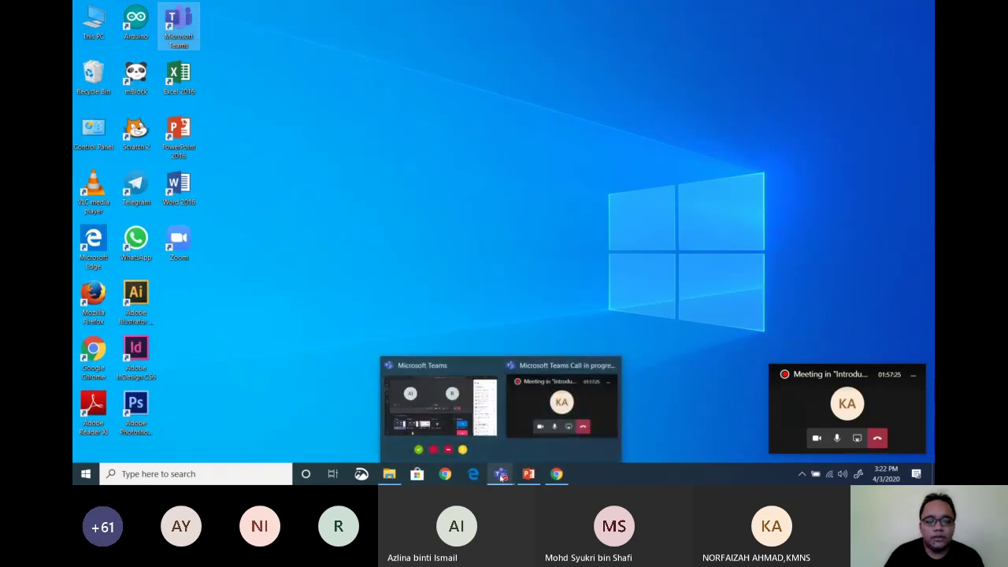
left_click(445, 473)
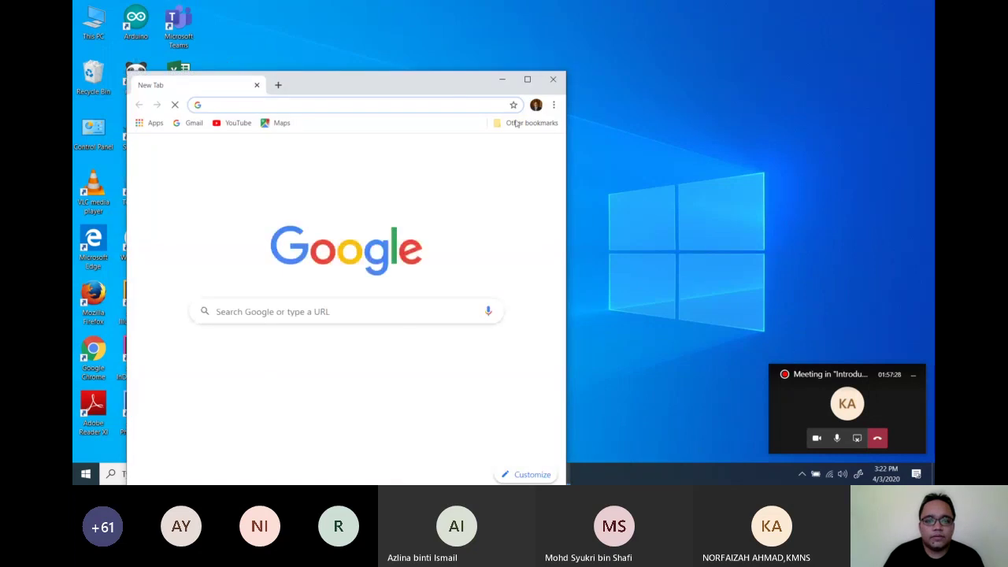
left_click(553, 78)
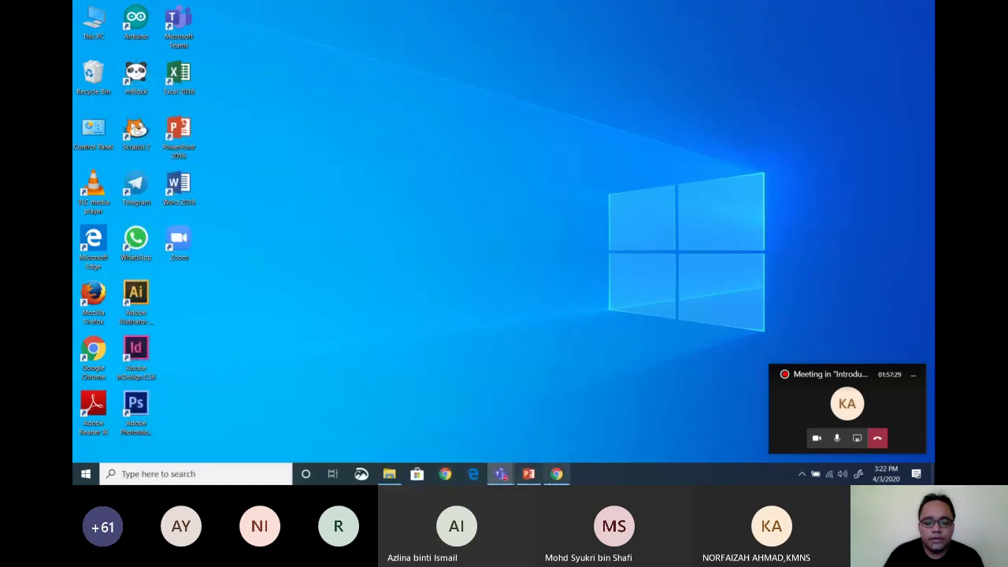
left_click(556, 474)
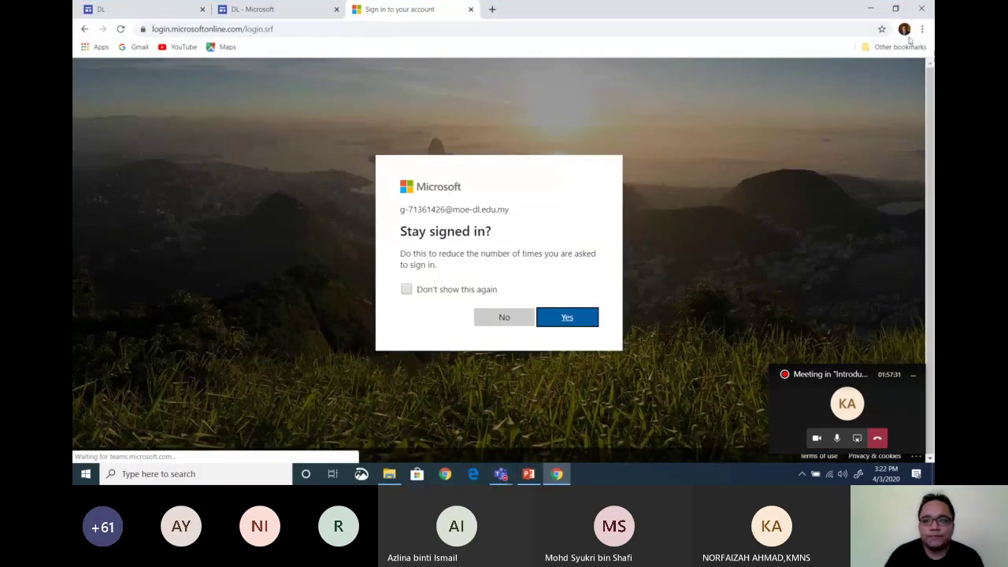
left_click(923, 8)
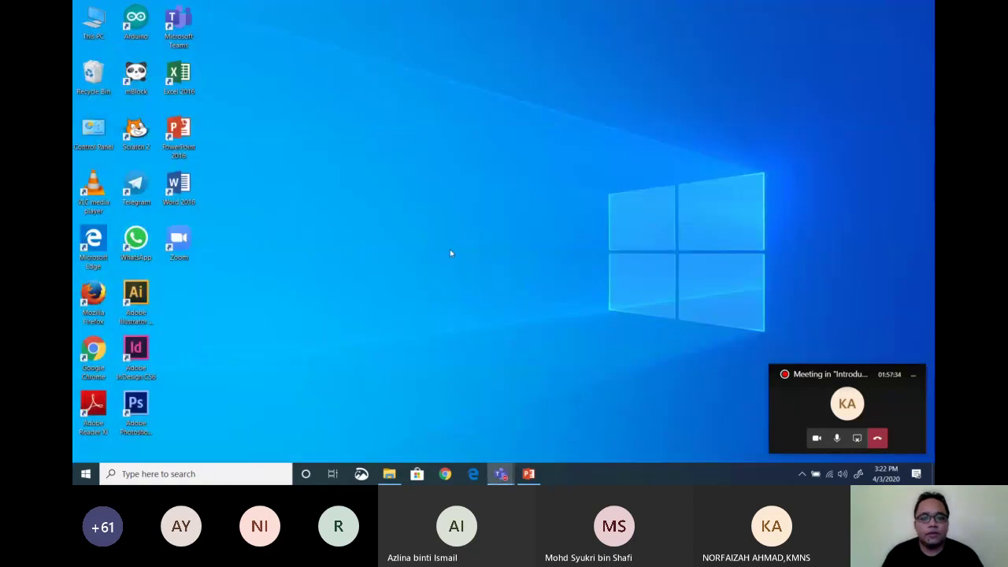
left_click(171, 45)
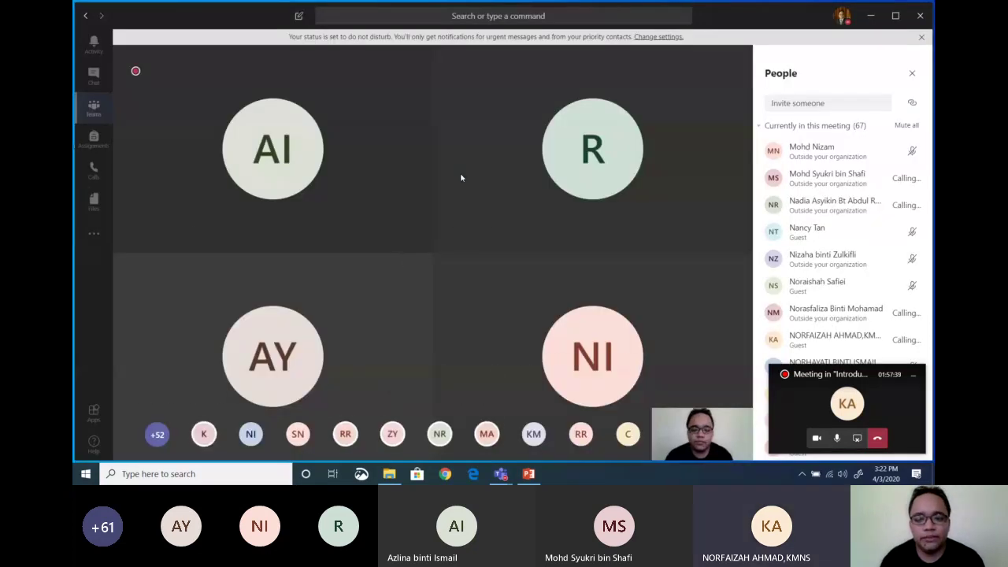
mouse_move(505, 474)
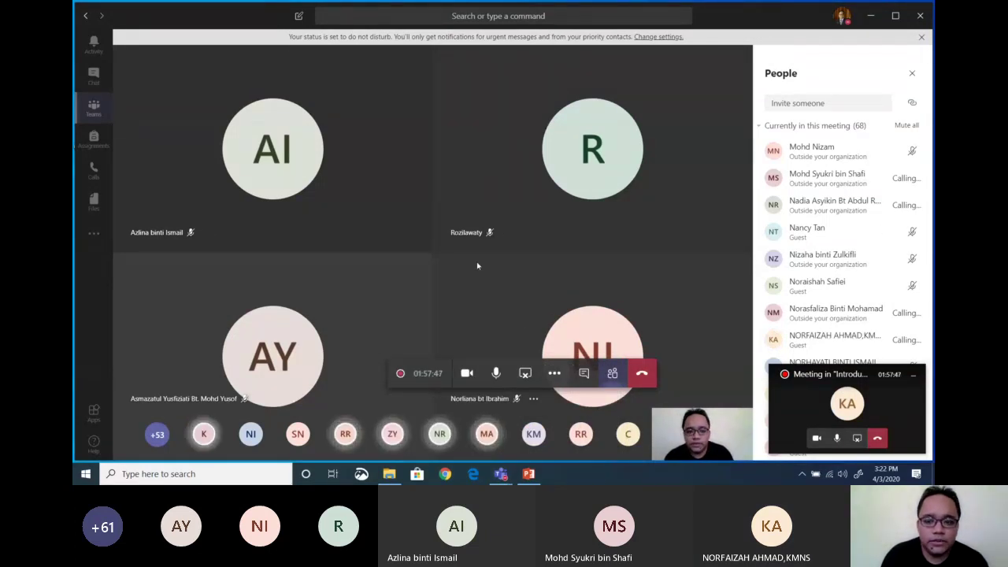
mouse_move(585, 128)
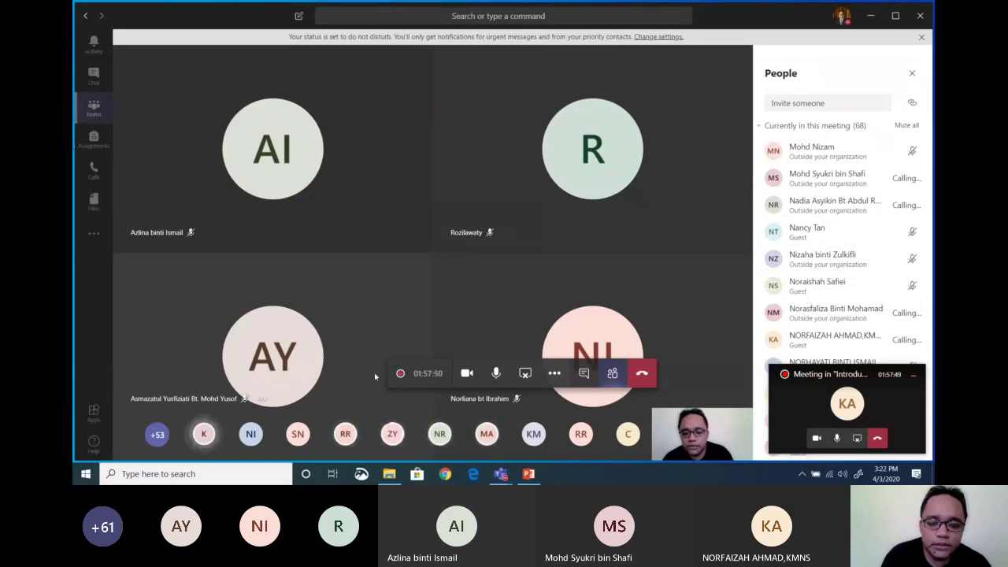
Step: Look through the Activity feed and the list of recent chats
left_click(96, 47)
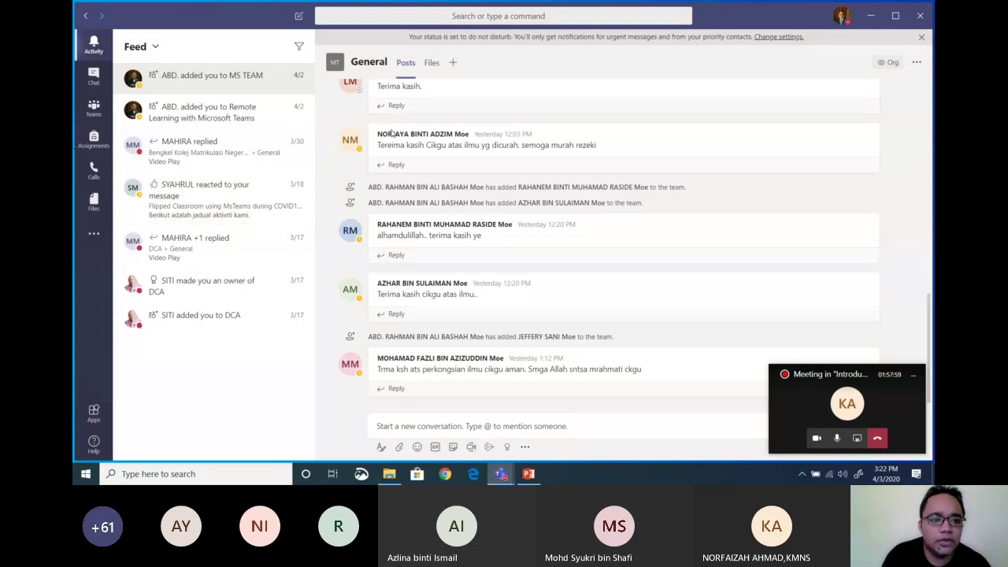
left_click(94, 75)
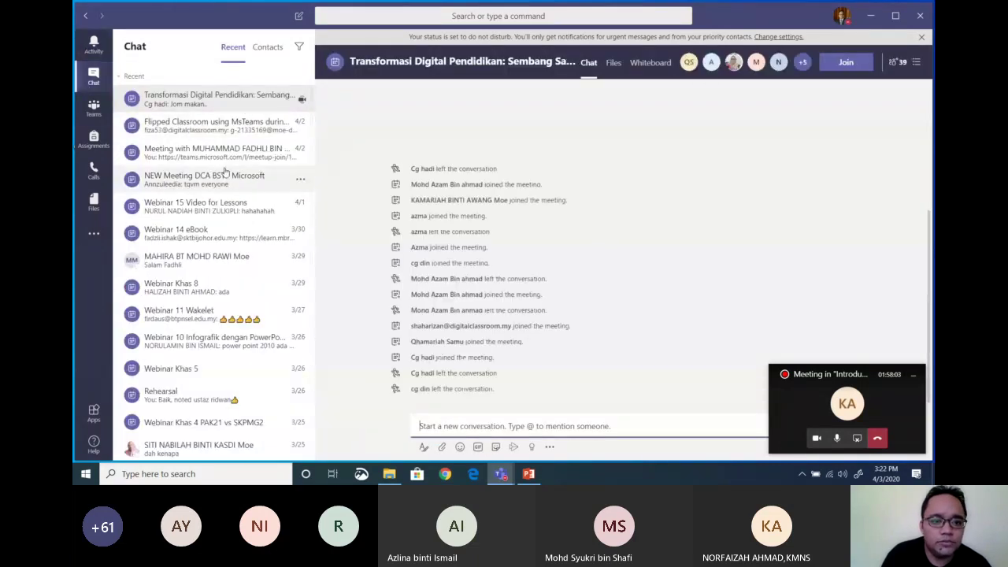
scroll(199, 179, "down", 1)
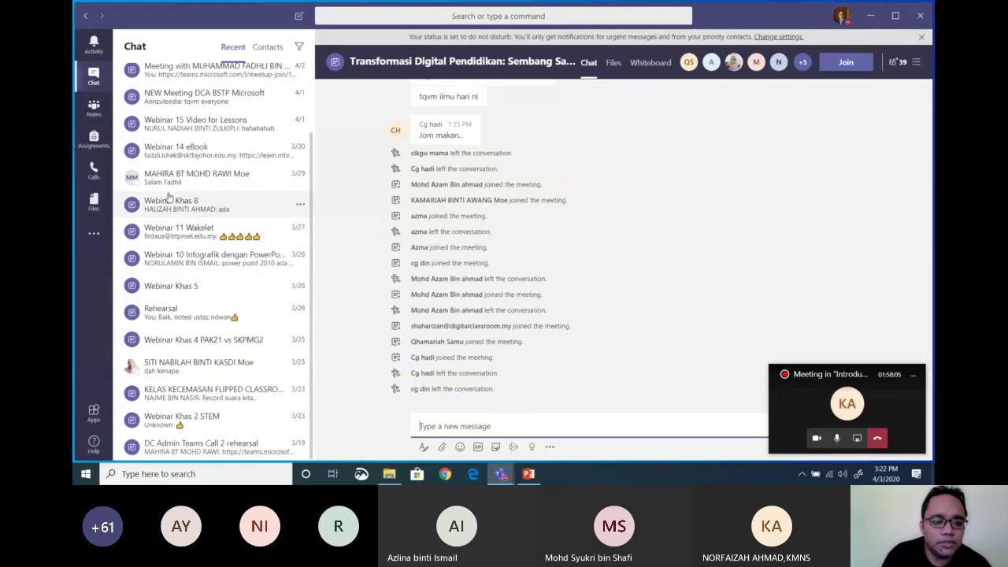
scroll(175, 176, "up", 1)
scroll(174, 174, "up", 1)
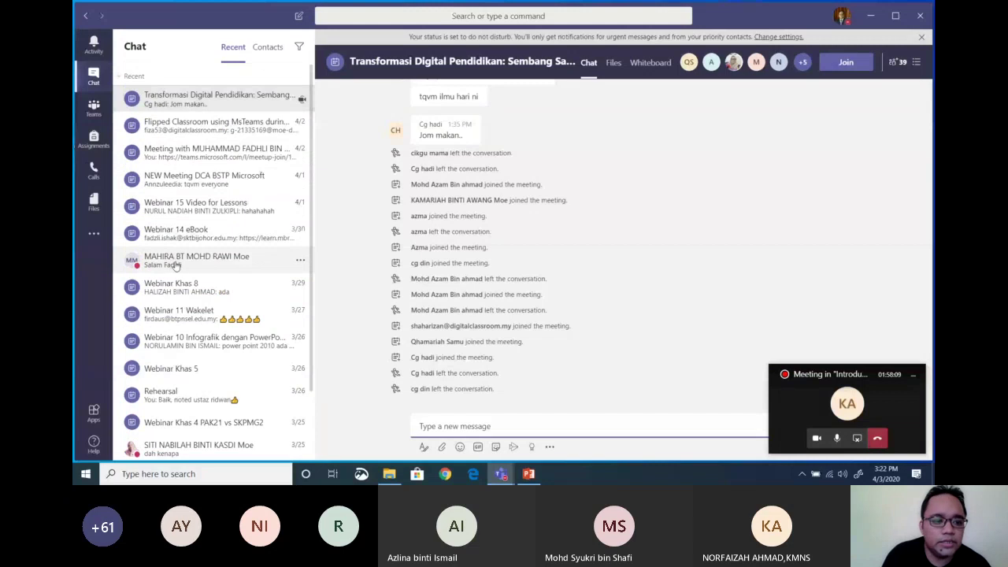
Step: Go to the overview of all teams and open the Bengkel Kolej Matrikulasi Negeri Sembilan team
left_click(95, 109)
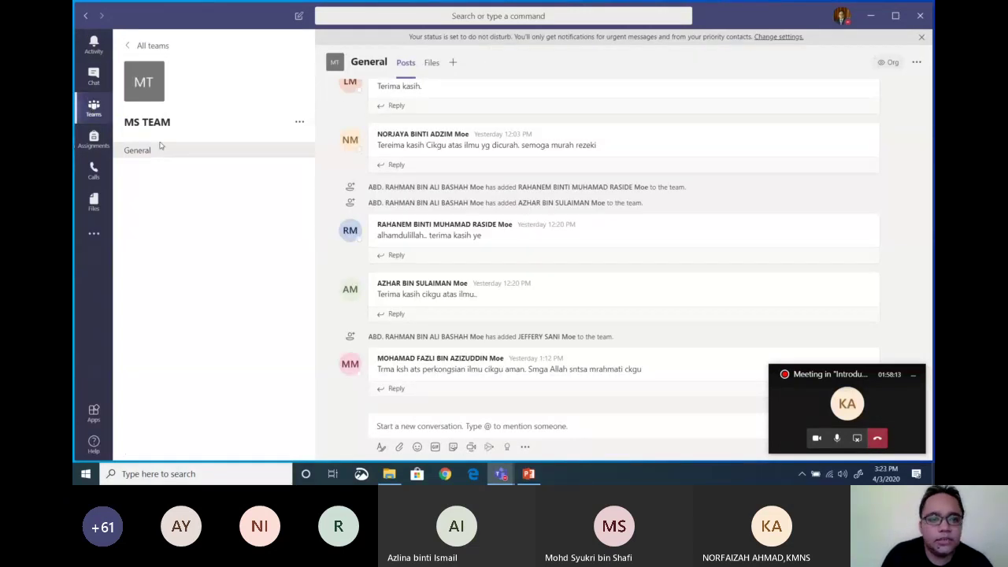
left_click(133, 48)
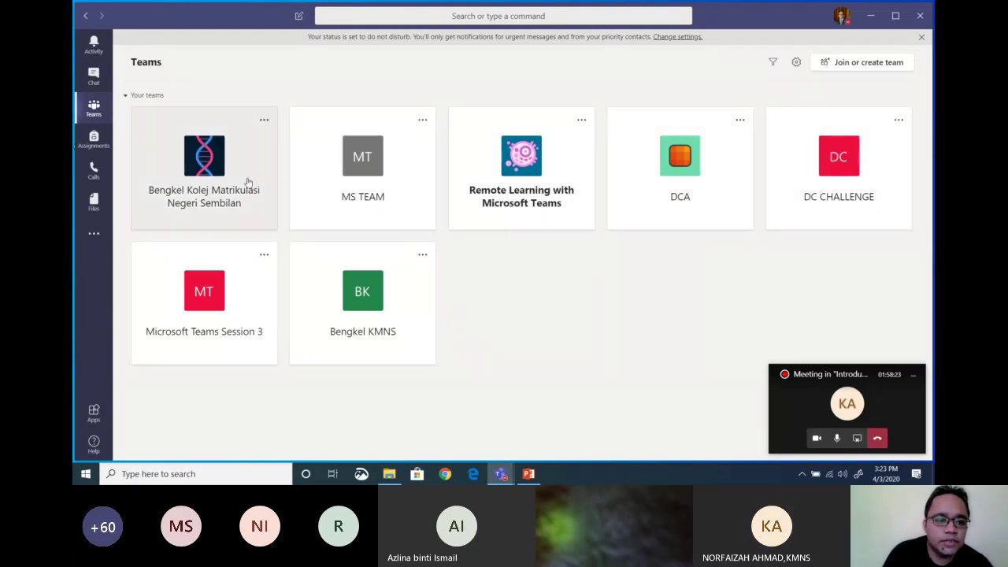
left_click(208, 216)
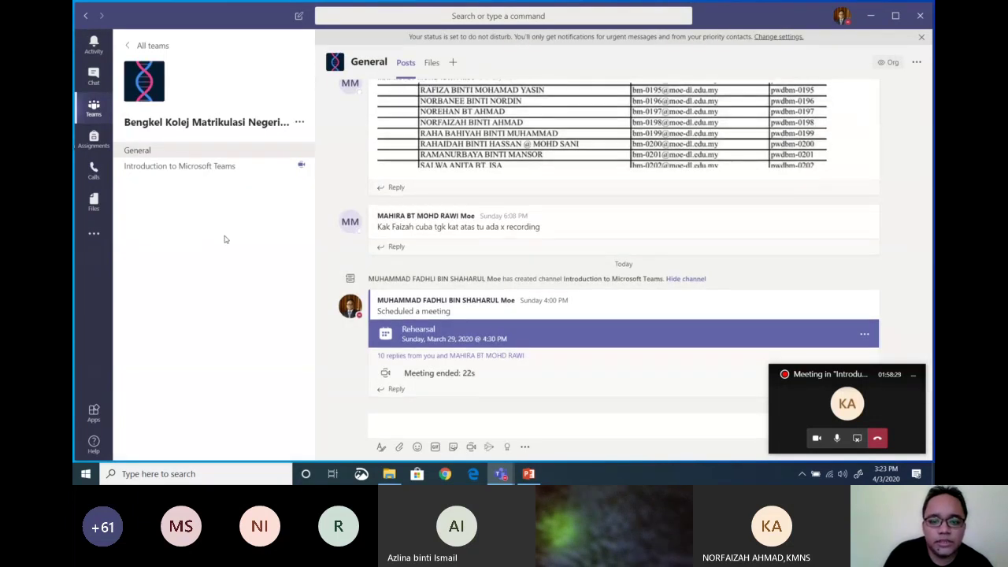
Step: Read through the General channel's posts from the start of the conversation to the latest one
scroll(366, 258, "up", 5)
scroll(349, 256, "up", 10)
scroll(335, 175, "down", 10)
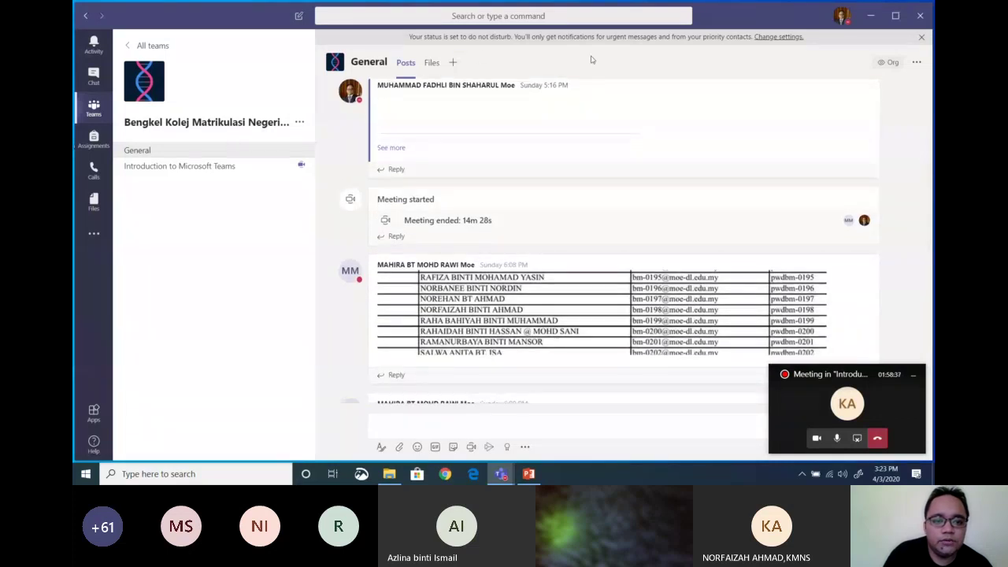
scroll(365, 222, "up", 5)
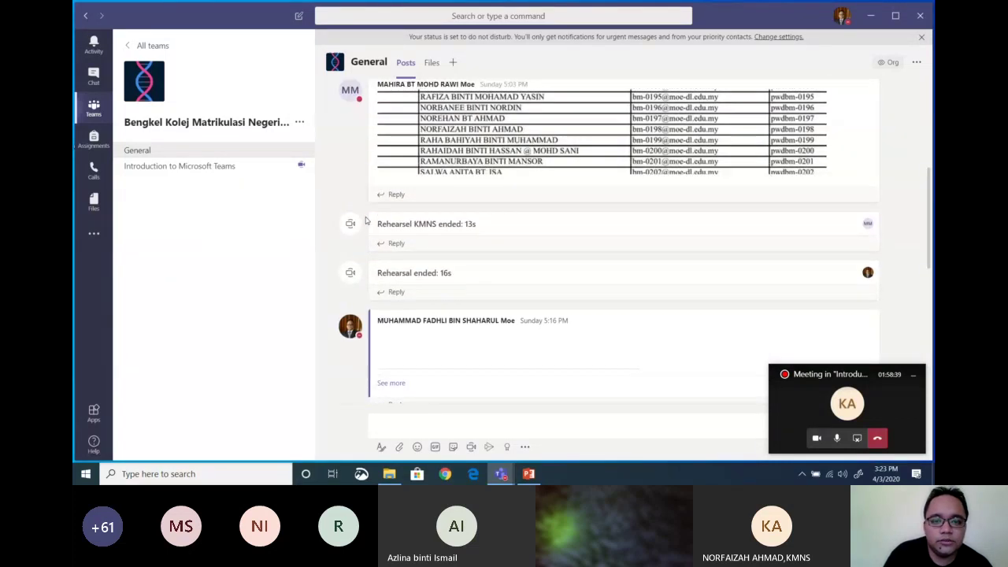
scroll(365, 221, "up", 5)
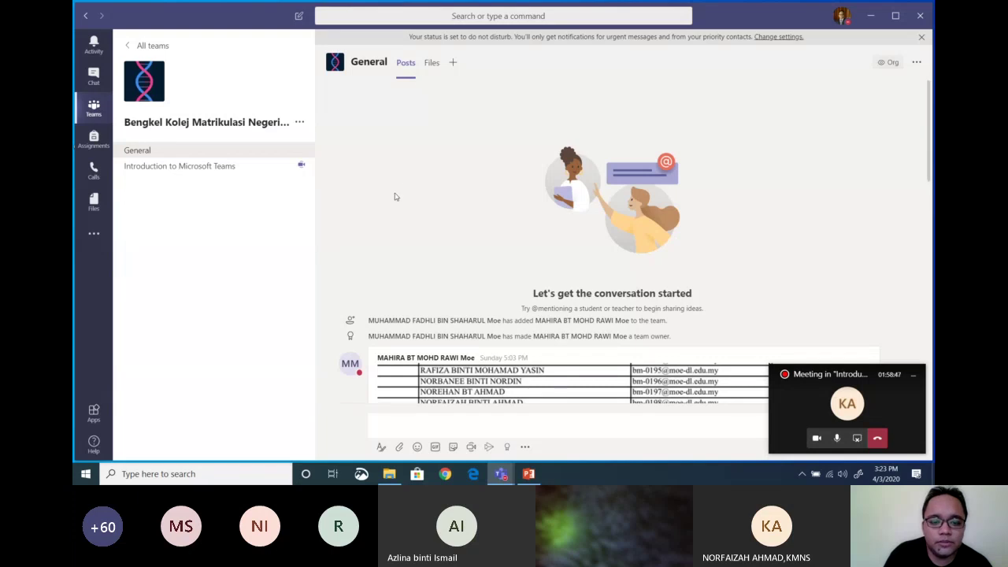
scroll(395, 196, "down", 5)
scroll(396, 196, "down", 5)
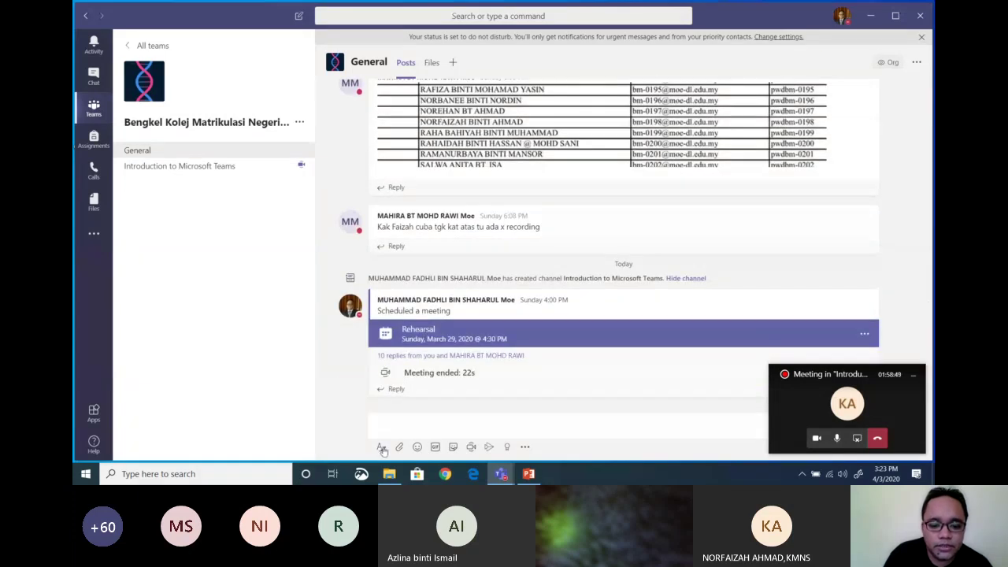
Step: Examine the formatting options and the file attachment sources for a new post in the General channel, then close both
left_click(380, 448)
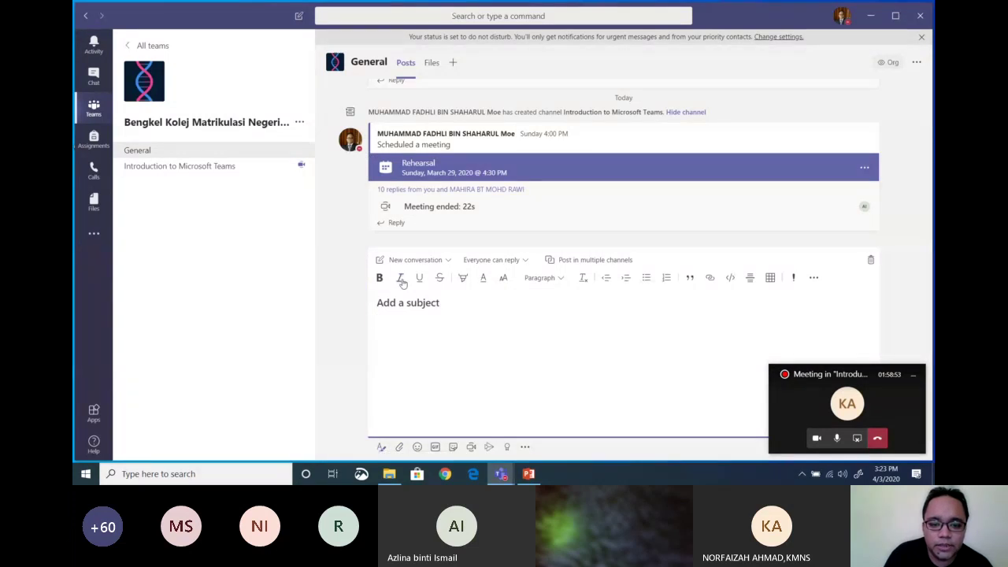
left_click(462, 279)
left_click(445, 358)
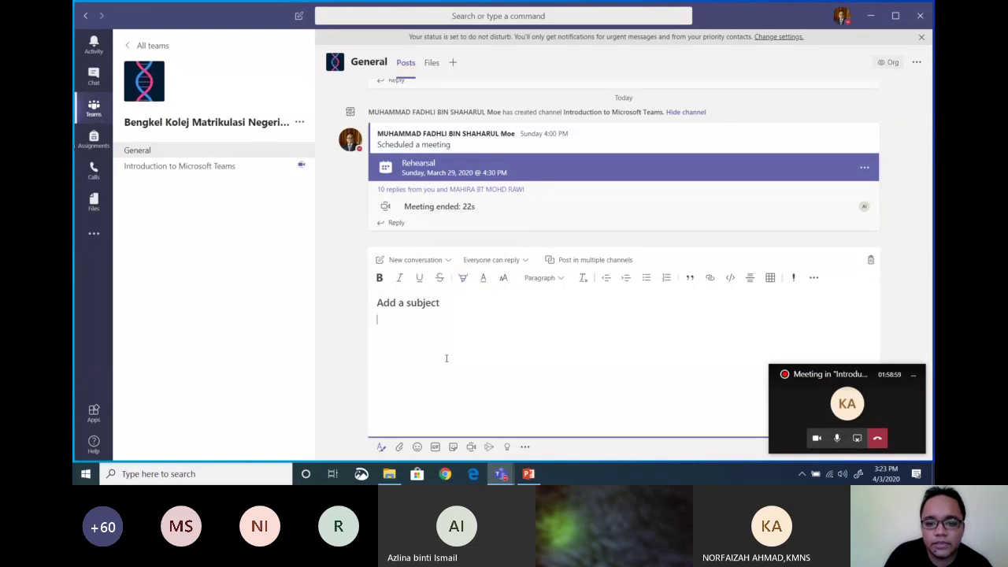
left_click(378, 447)
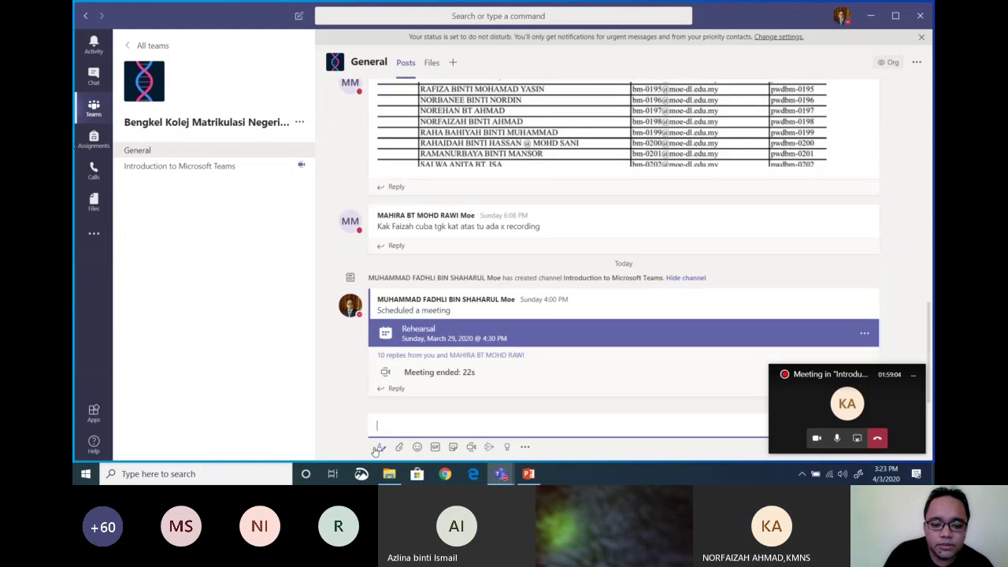
left_click(399, 447)
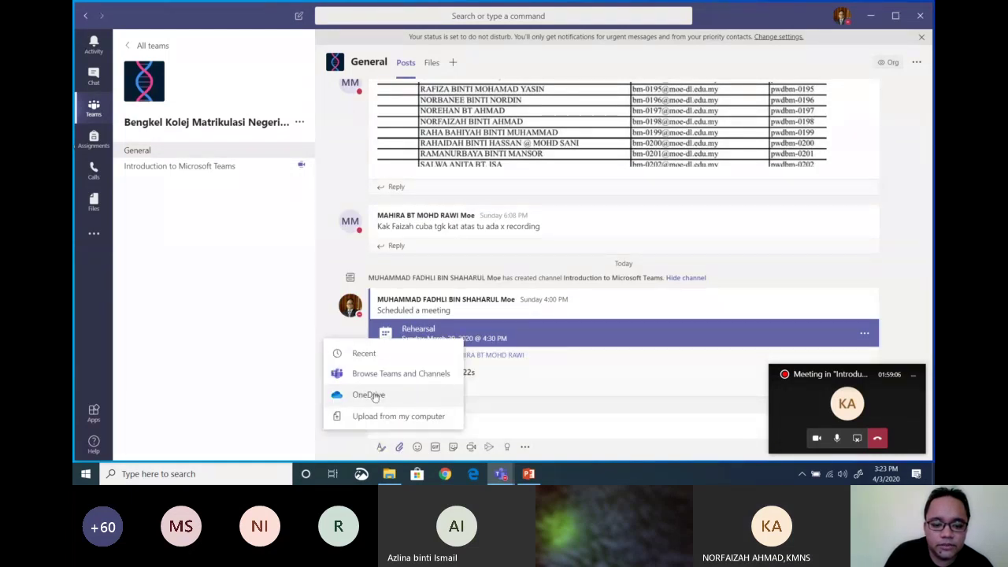
left_click(400, 452)
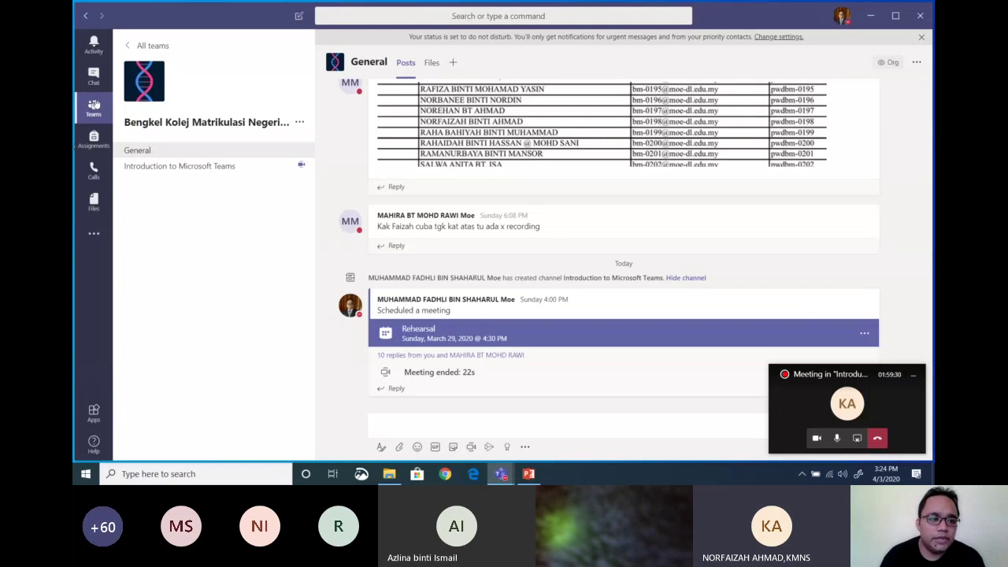
Step: Return to the teams overview, open the page for joining or creating a team, and highlight the TEKNOLOGI team's privacy label
left_click(94, 106)
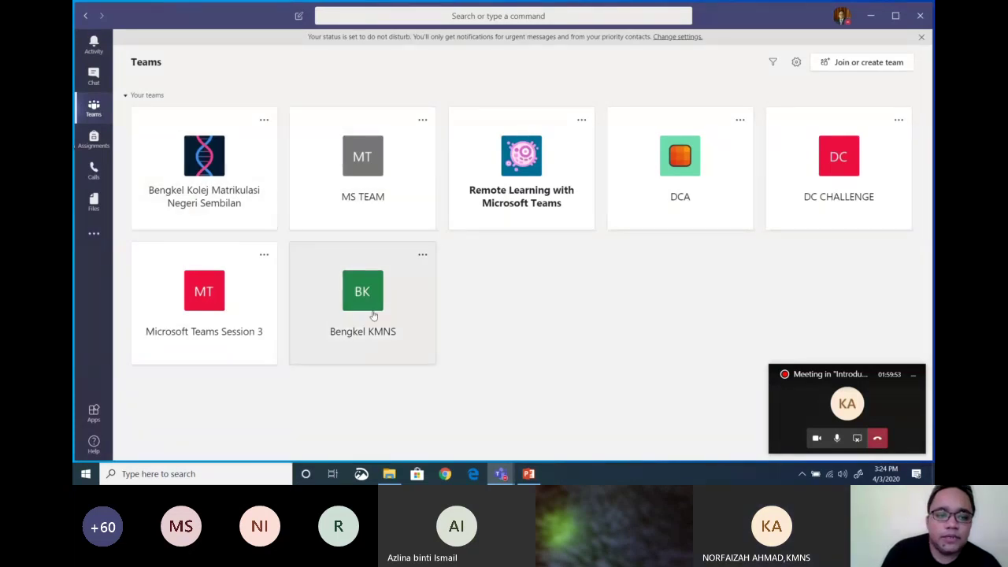
left_click(867, 69)
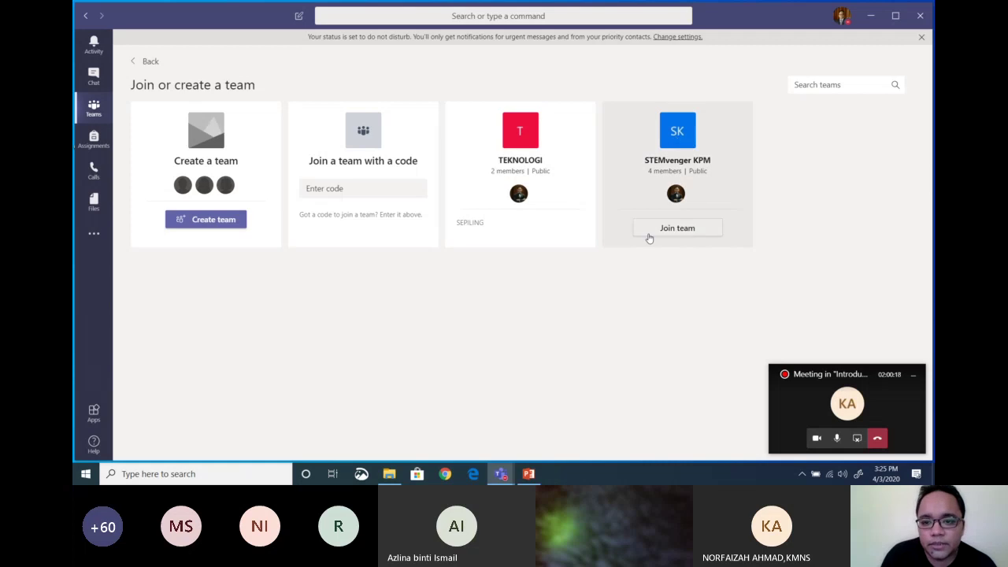
double_click(542, 171)
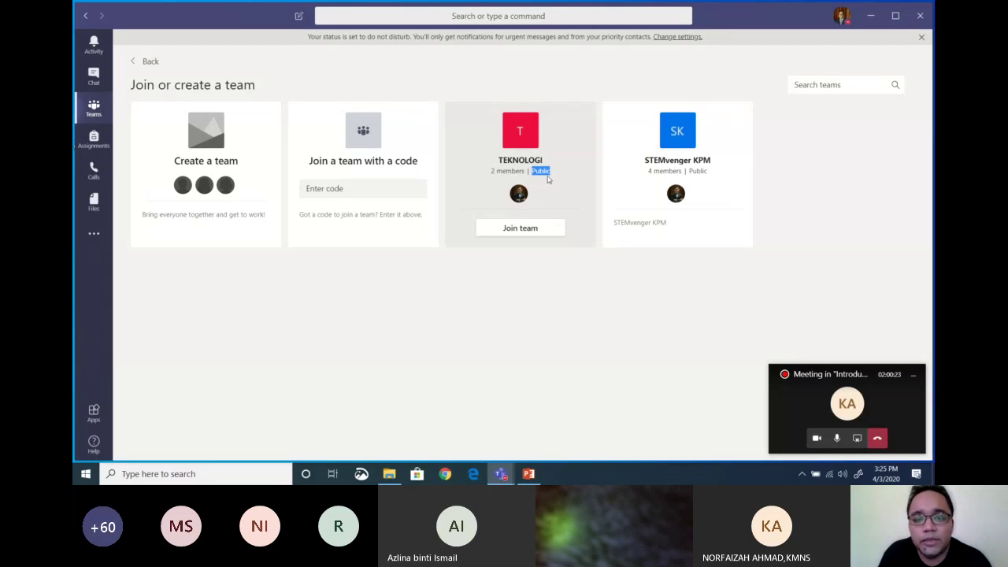
left_click_drag(527, 171, 536, 171)
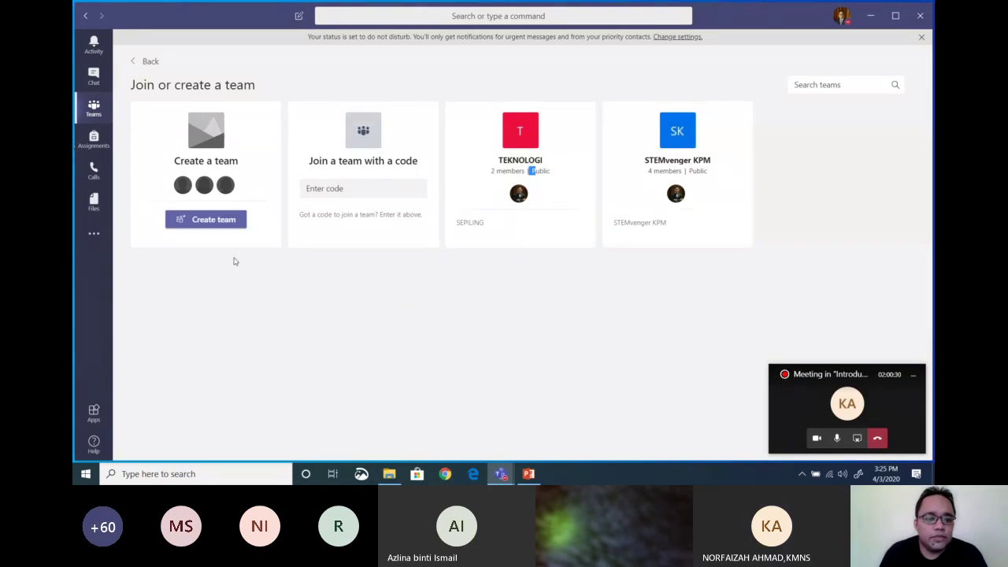
Step: Start creating a Class team, read the description of what class teams allow, and cancel the form
left_click(224, 221)
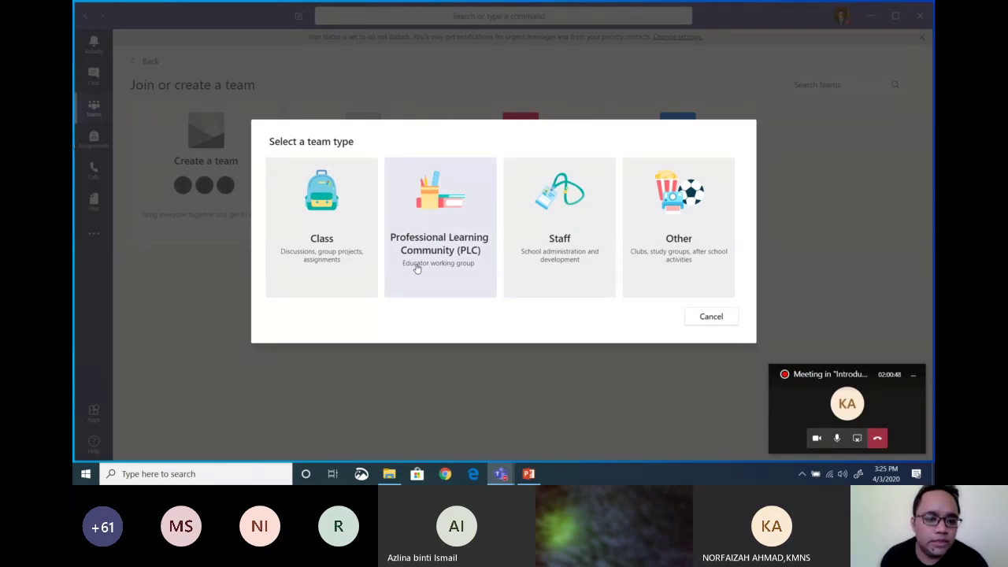
key("Escape")
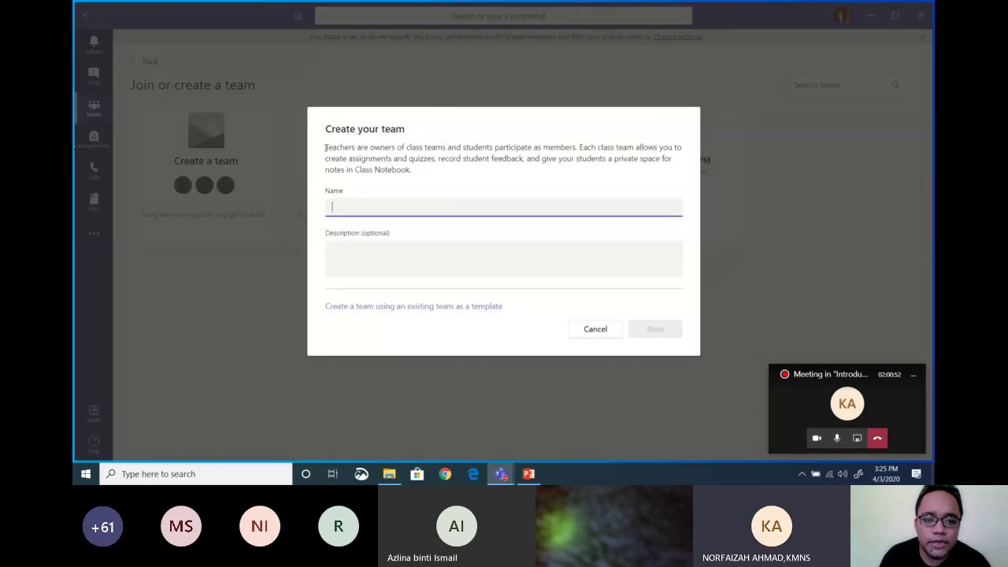
left_click_drag(323, 147, 646, 158)
left_click(434, 175)
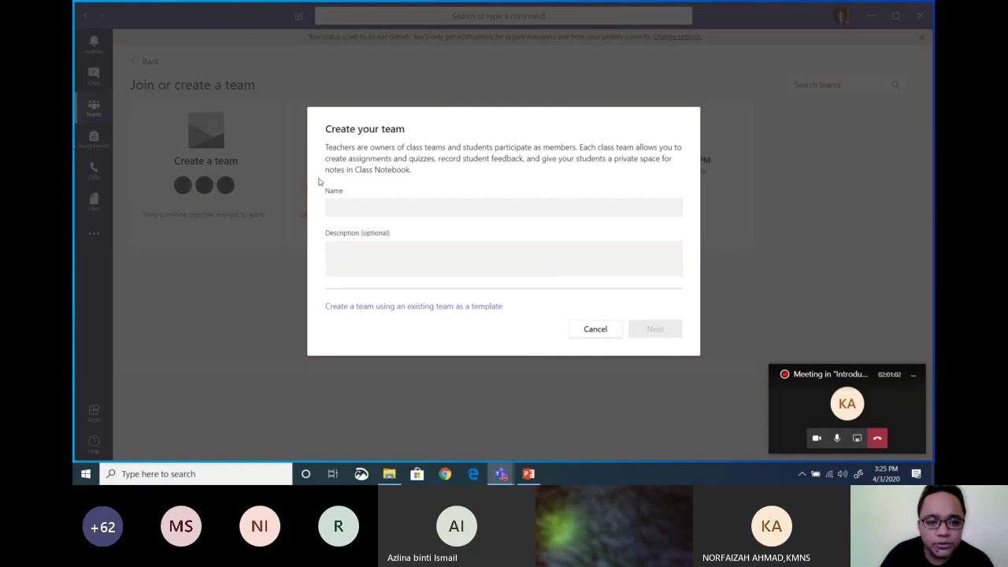
left_click(575, 329)
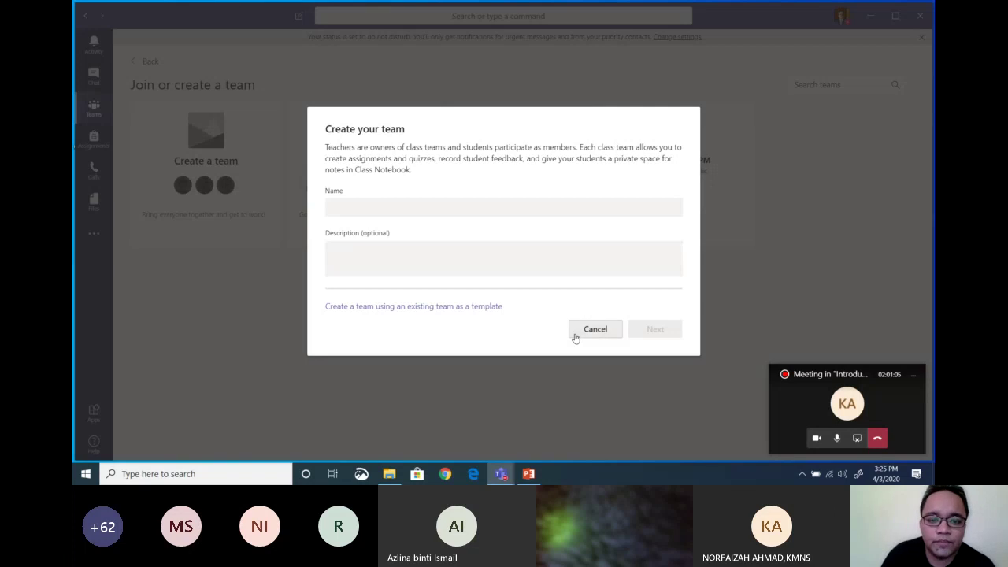
Step: Start creating a Professional Learning Community (PLC) team, highlight parts of its description while reading, and cancel the form
mouse_move(263, 191)
left_click(211, 224)
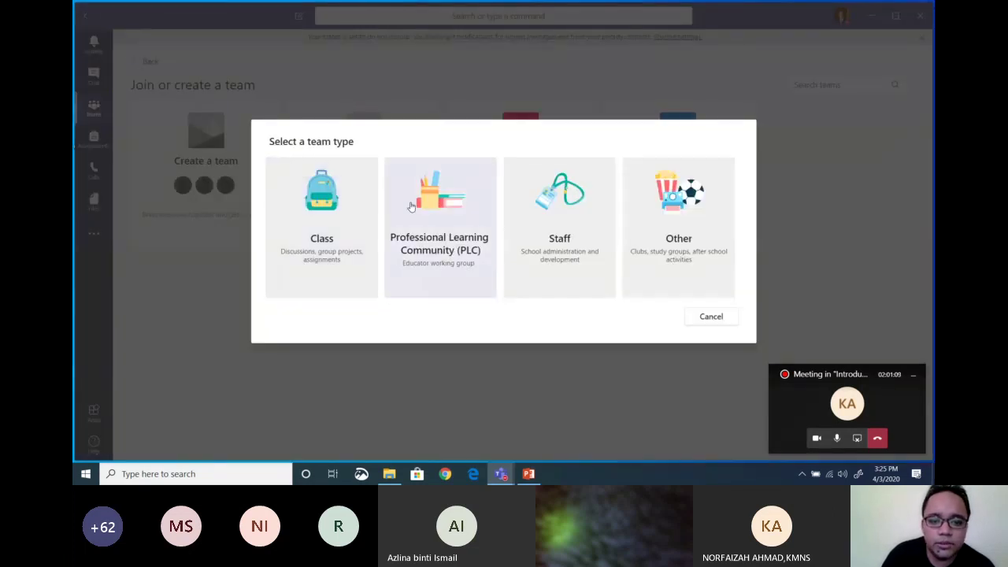
left_click(410, 206)
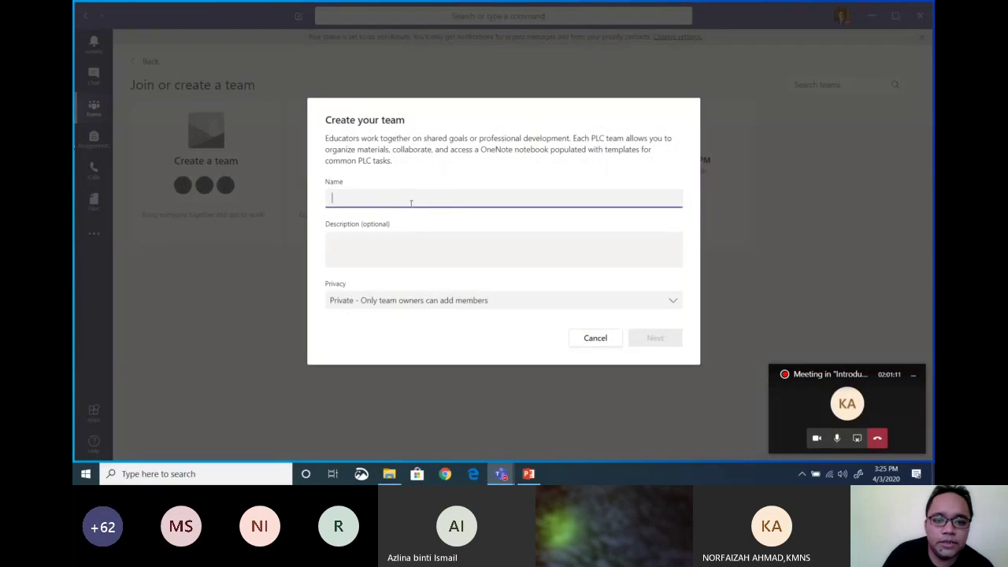
left_click_drag(347, 150, 391, 160)
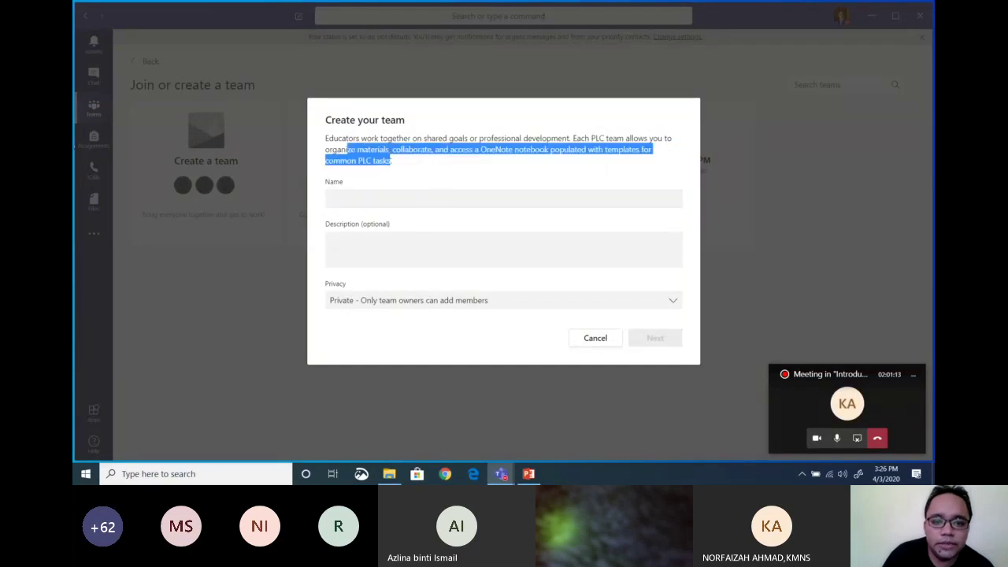
left_click(622, 140)
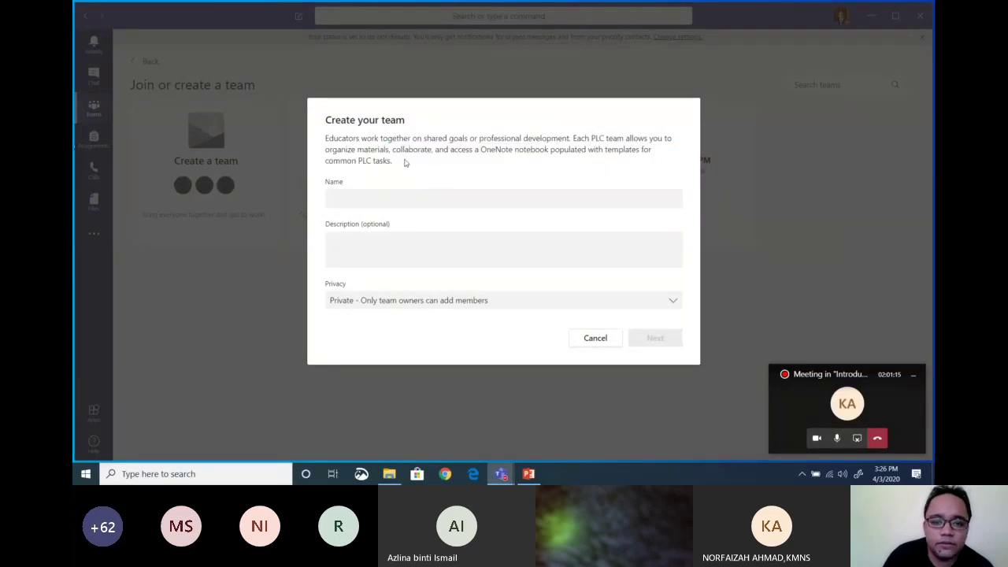
left_click_drag(331, 160, 389, 150)
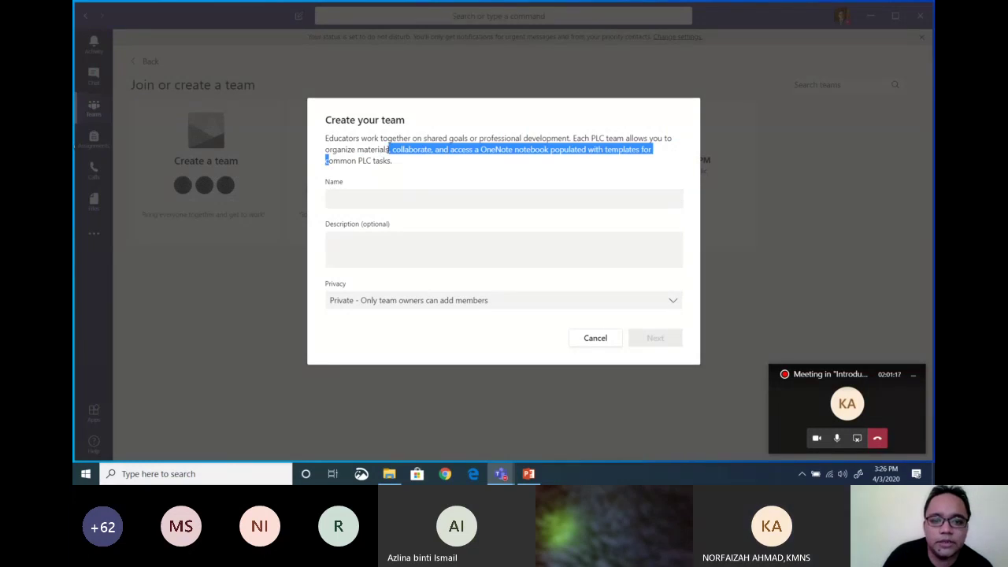
left_click(417, 164)
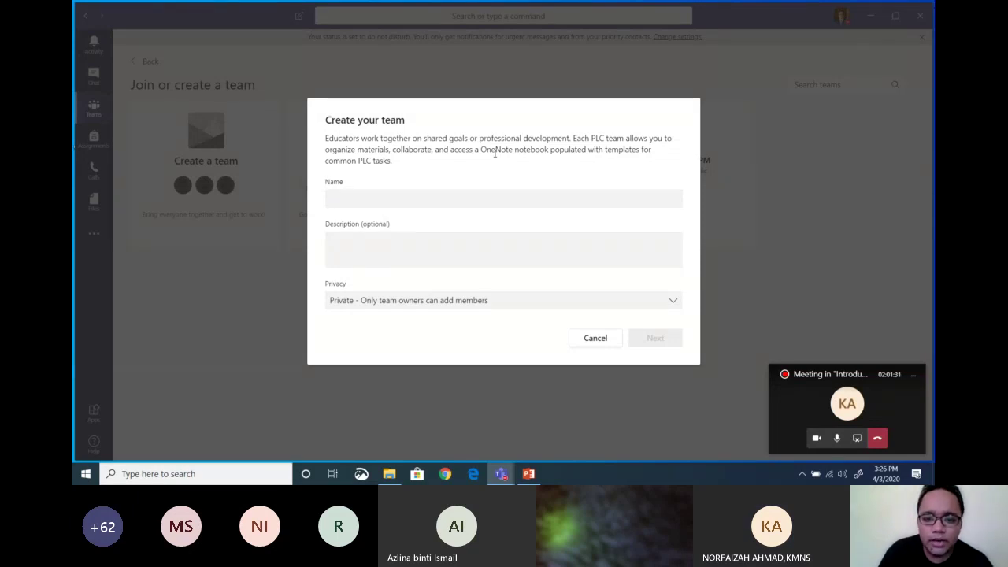
left_click(580, 337)
Step: Start creating a Staff team, highlight its purposes in the description while reading, and cancel the form
left_click(211, 223)
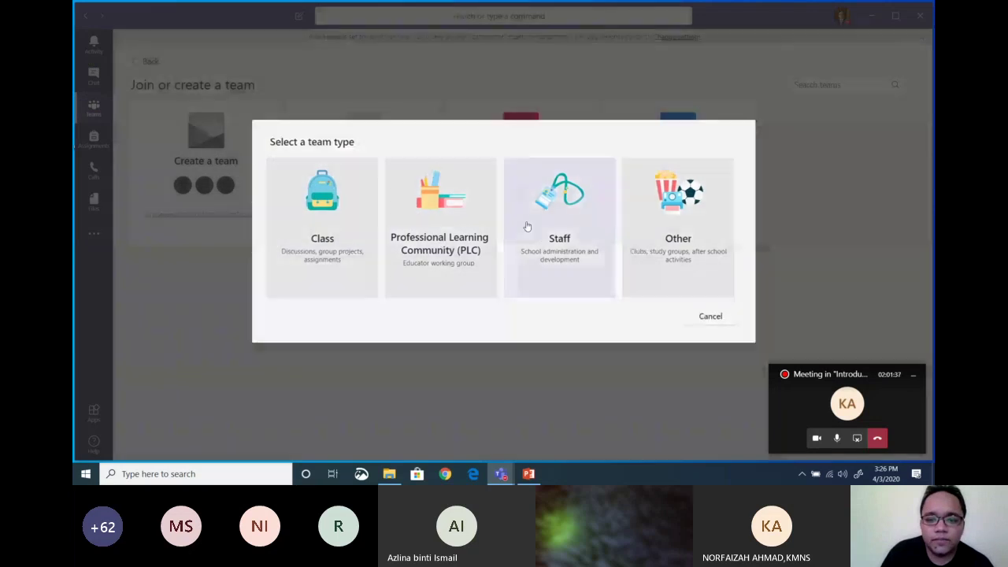
left_click(525, 225)
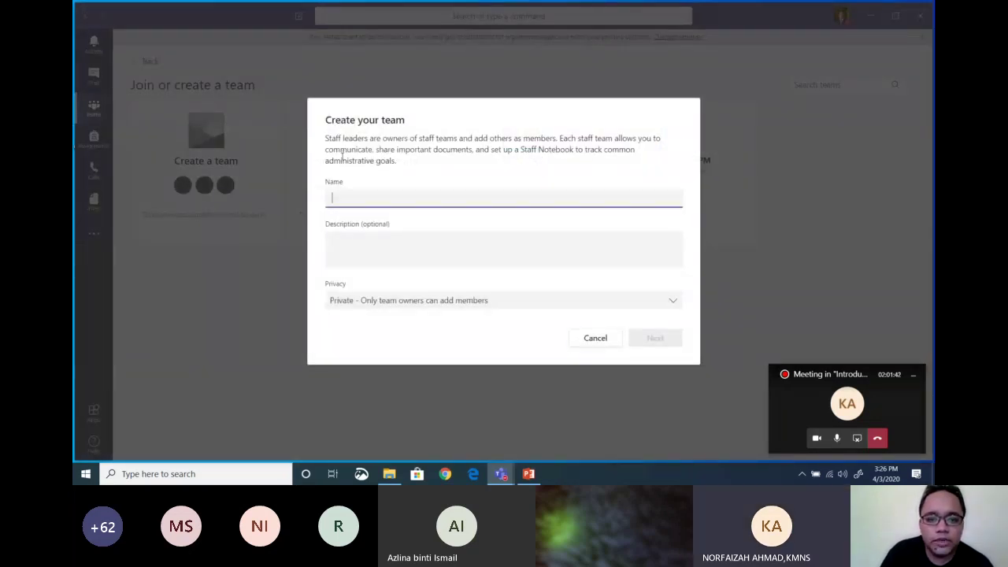
left_click_drag(340, 150, 459, 150)
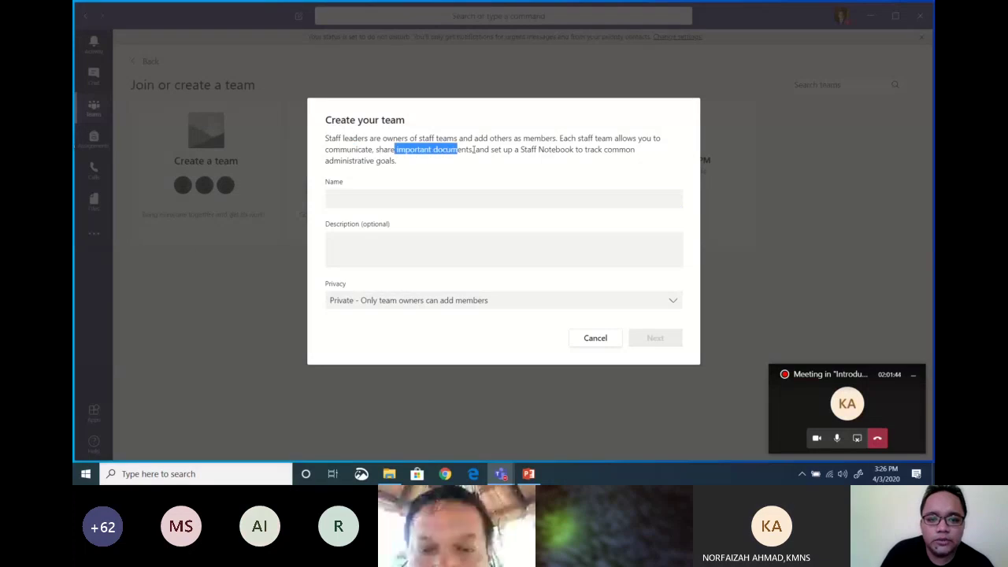
left_click(497, 162)
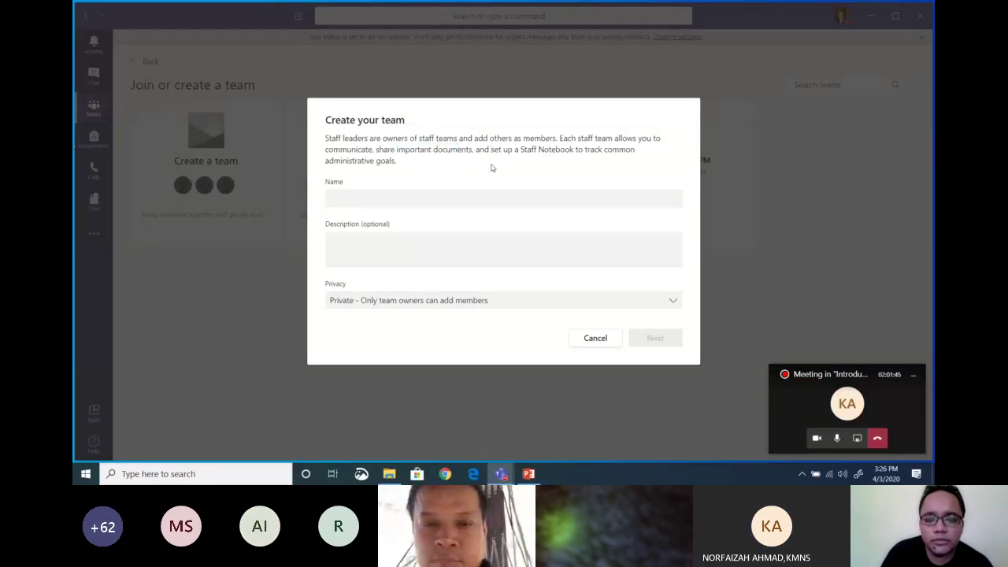
left_click_drag(521, 150, 617, 159)
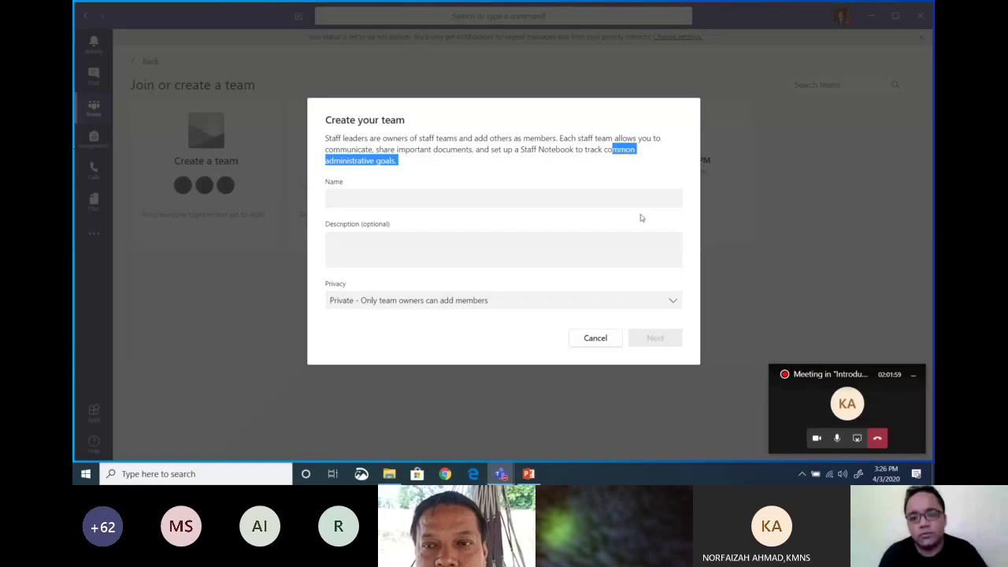
left_click(601, 344)
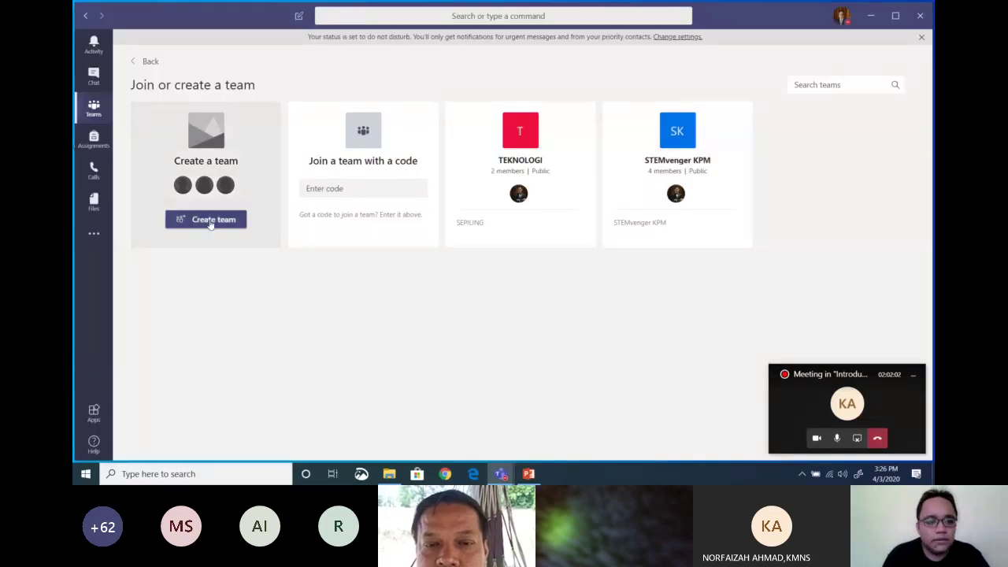
Step: Try the Other team type with privacy set to Public - Anyone in your organization can join, and cancel the form
left_click(276, 217)
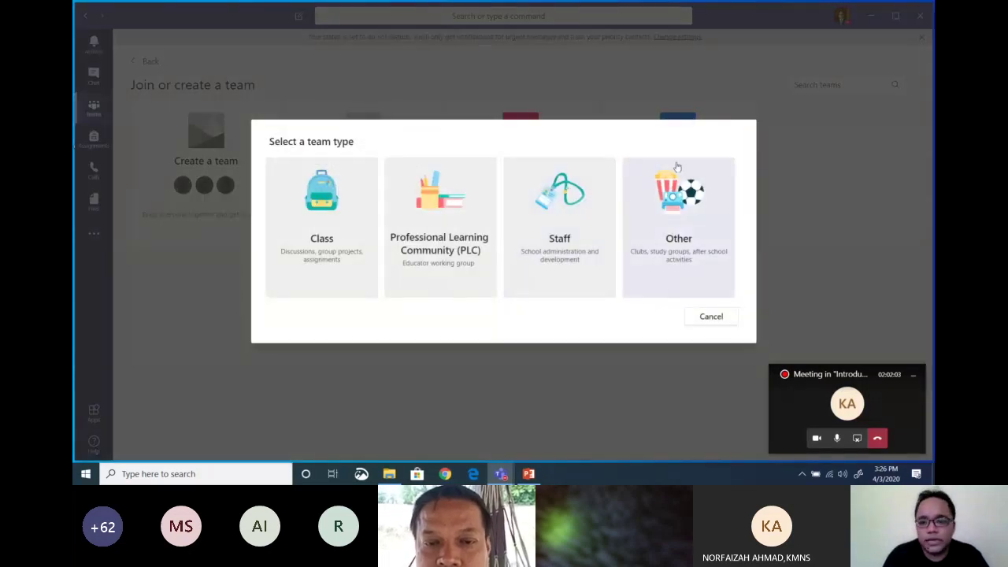
left_click(711, 233)
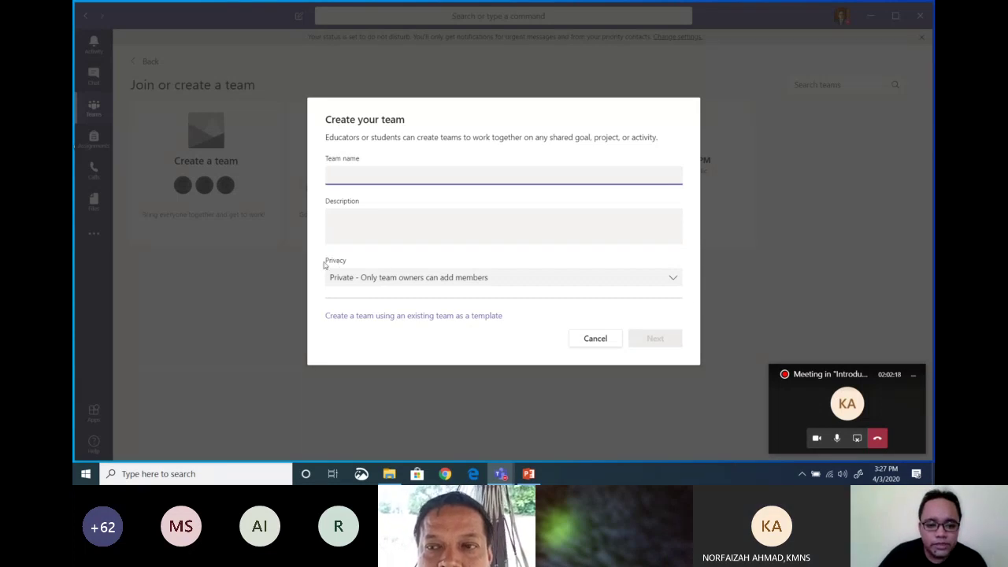
left_click_drag(323, 262, 365, 272)
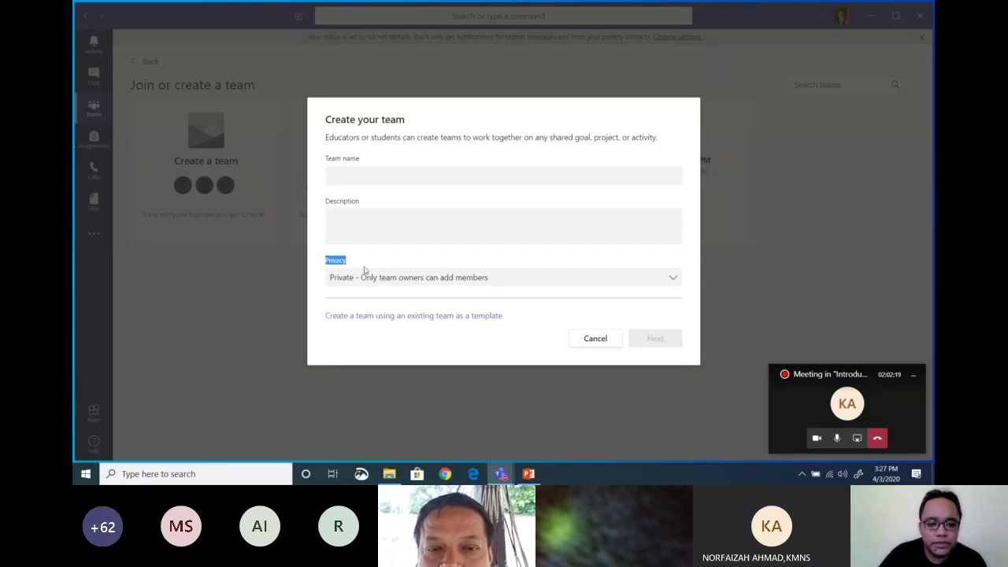
left_click(617, 279)
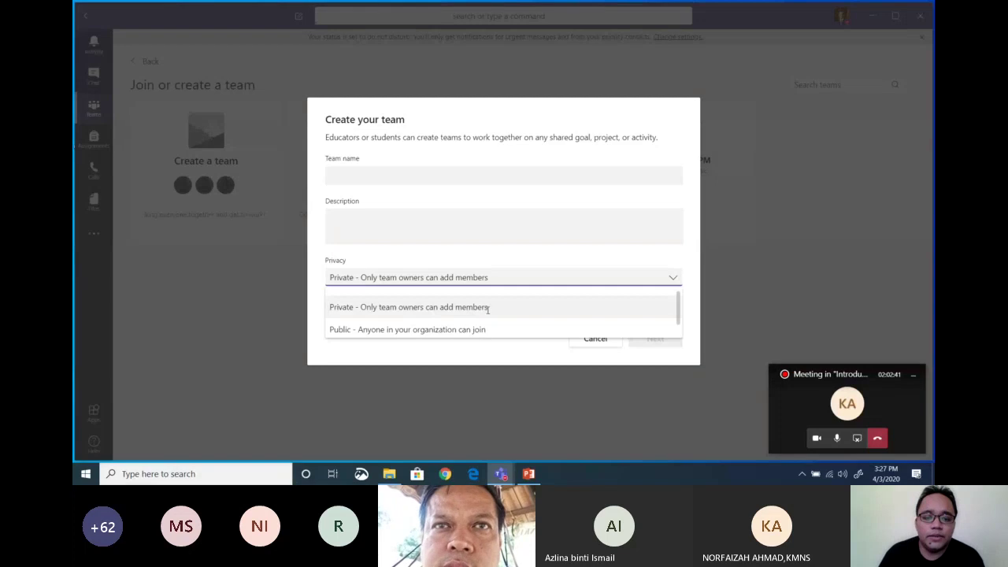
left_click(340, 329)
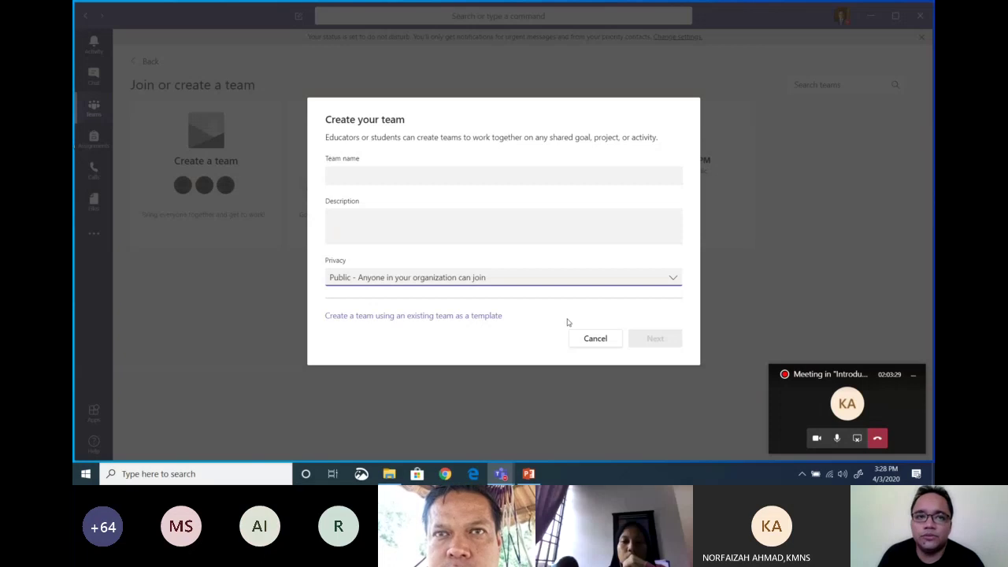
left_click(603, 338)
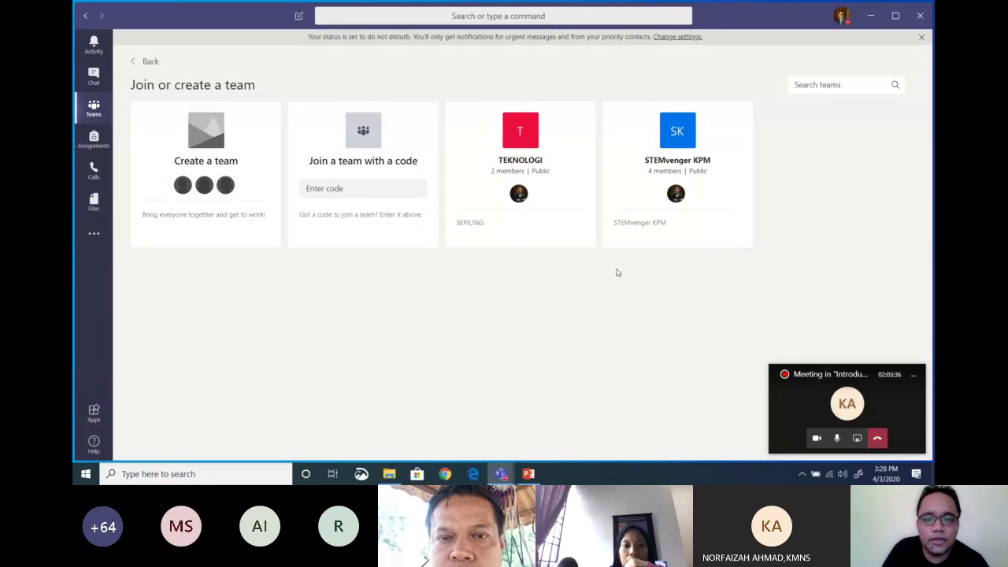
mouse_move(218, 224)
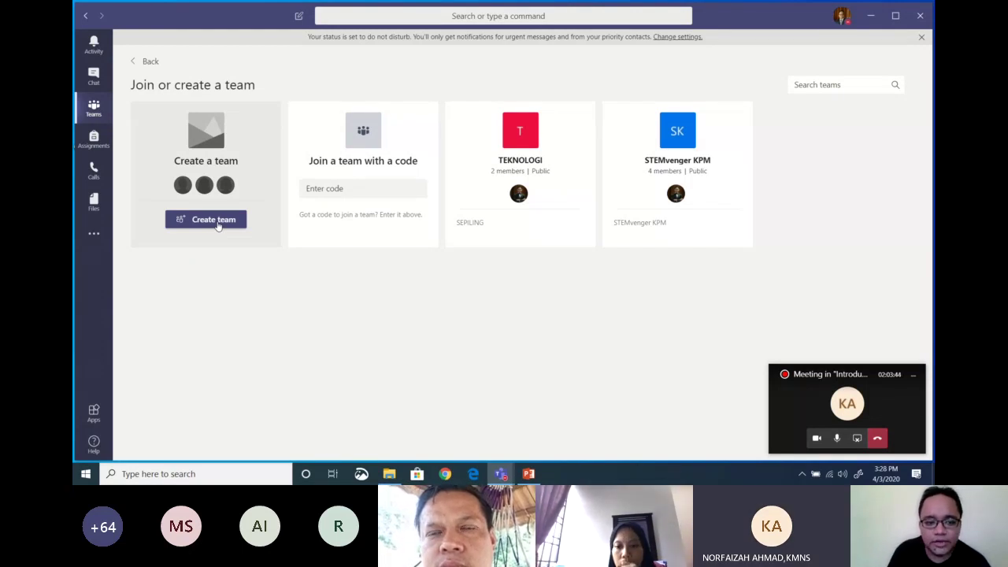
left_click(216, 220)
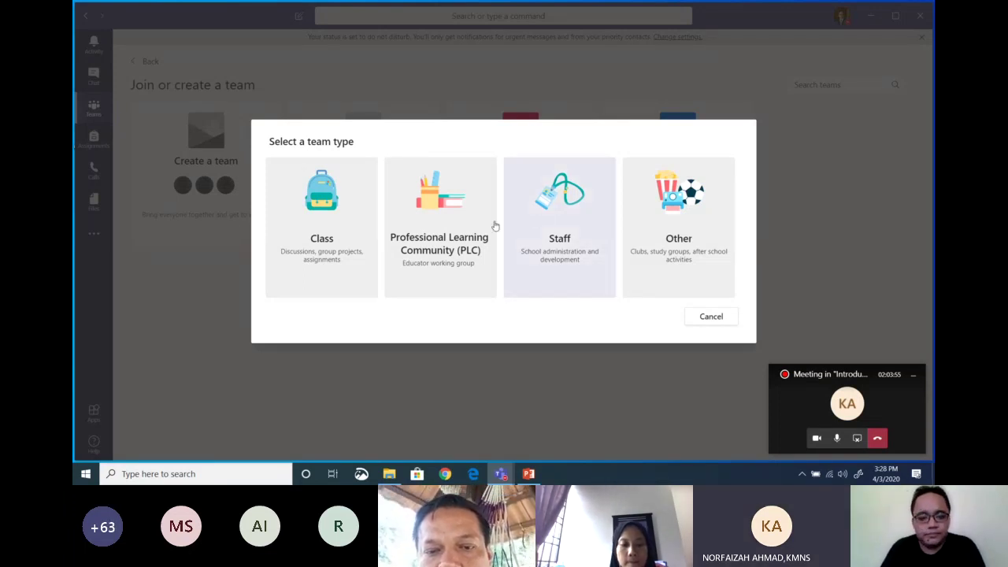
key("Escape")
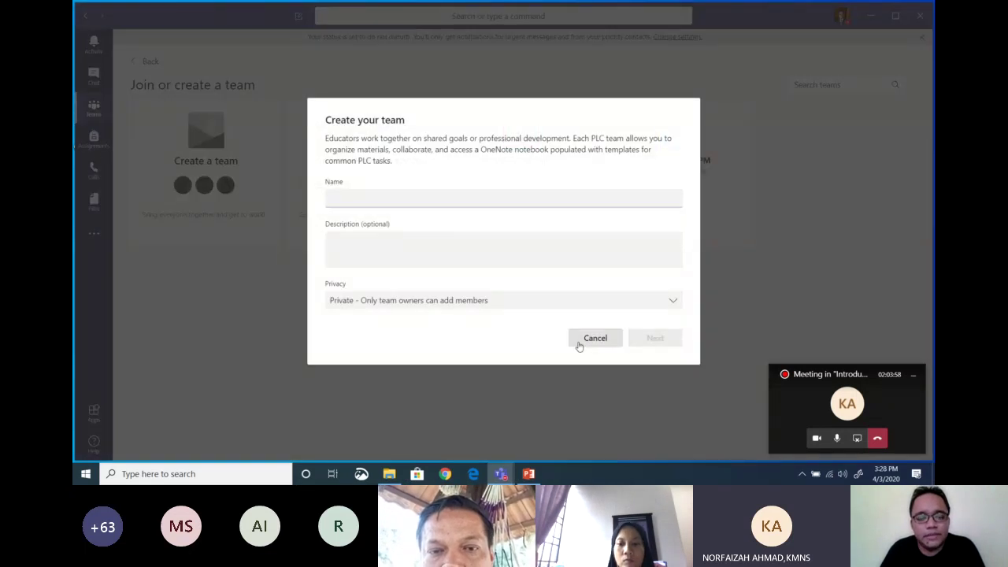
left_click(578, 345)
Step: Create a Class team named "Kelas 1 Lily" without a description and continue to adding people
mouse_move(266, 218)
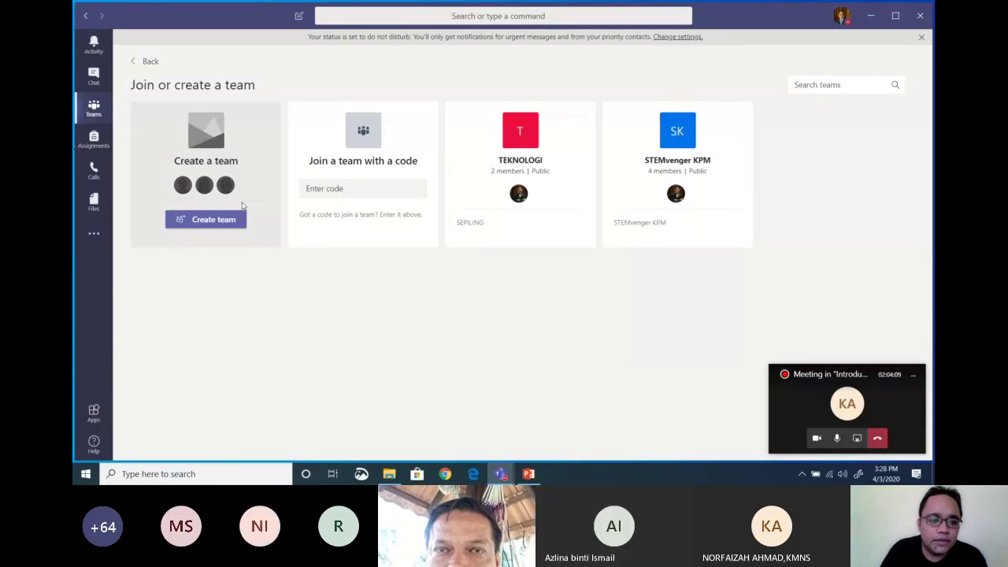
left_click(198, 221)
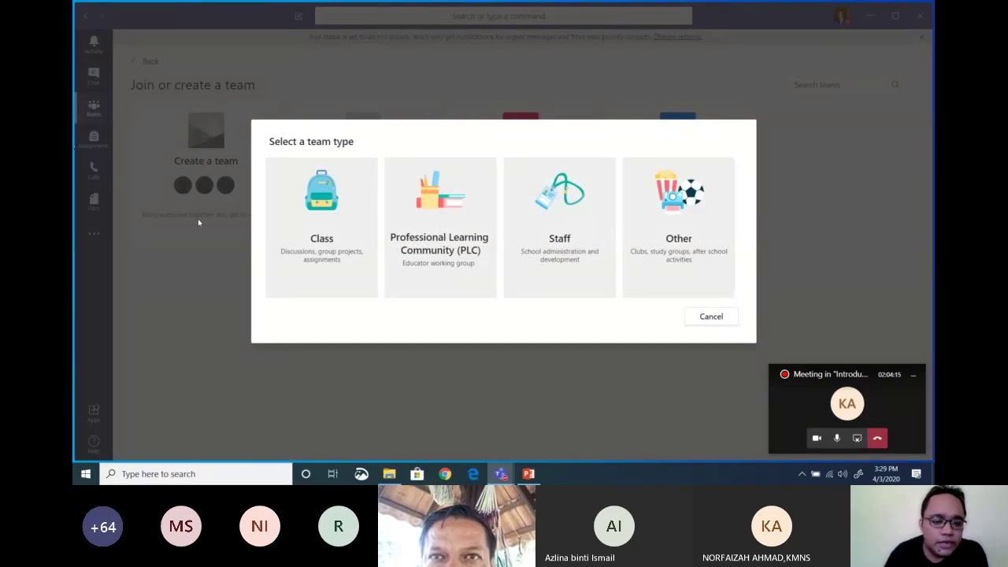
left_click(315, 209)
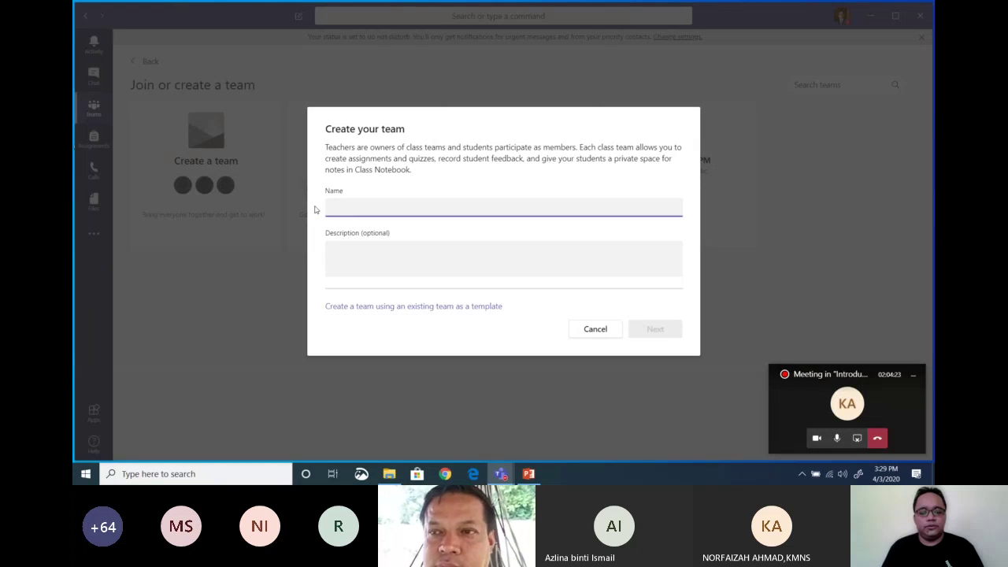
type("Kelas ")
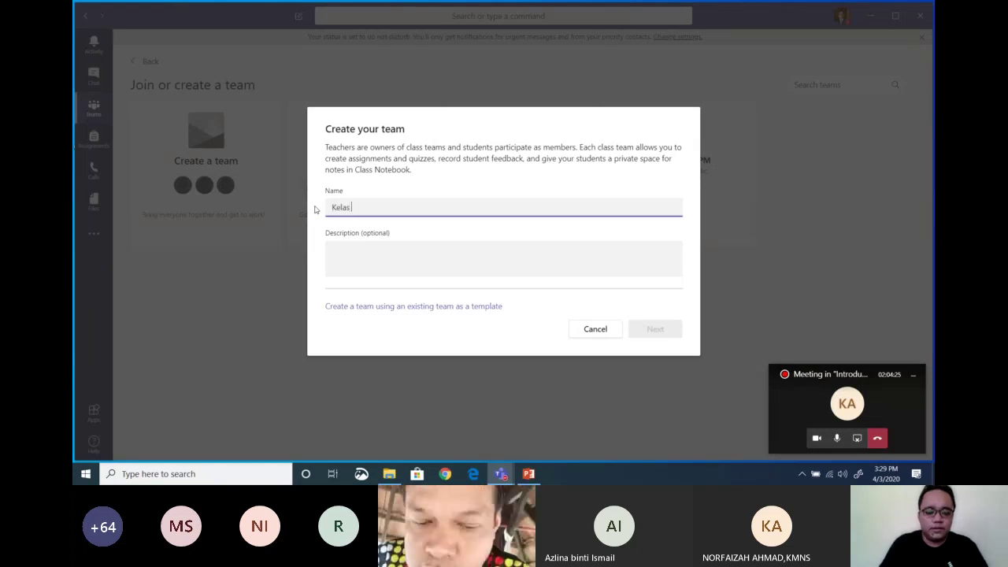
type("1 Lily")
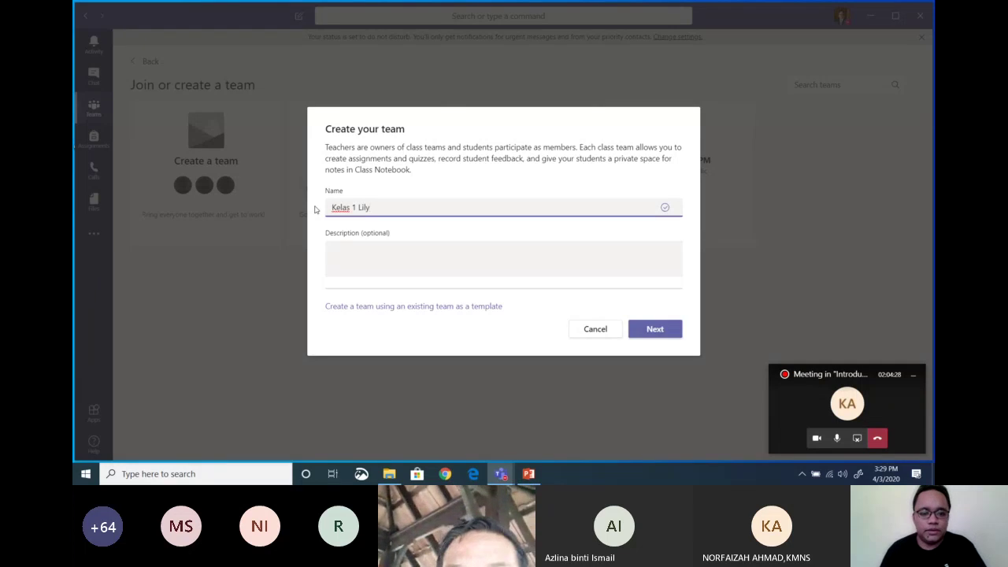
left_click(407, 265)
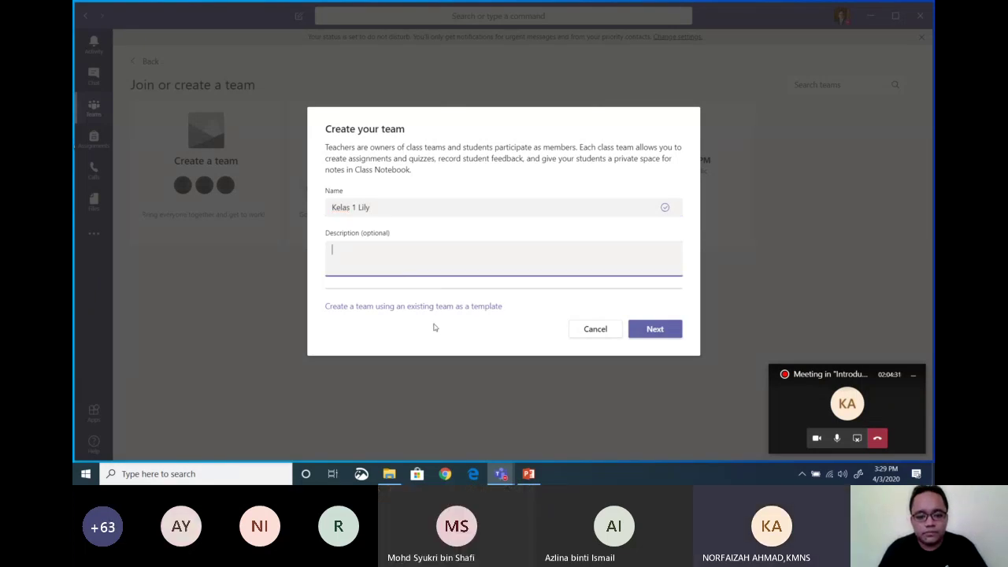
left_click(650, 329)
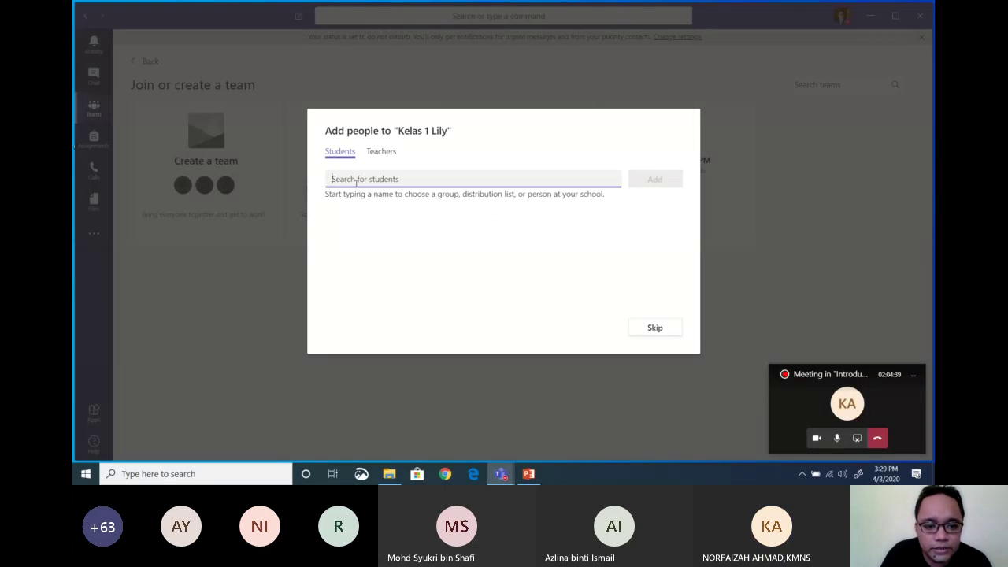
Step: Look at the search for adding teachers to the new class team and return to the one for students
left_click(375, 154)
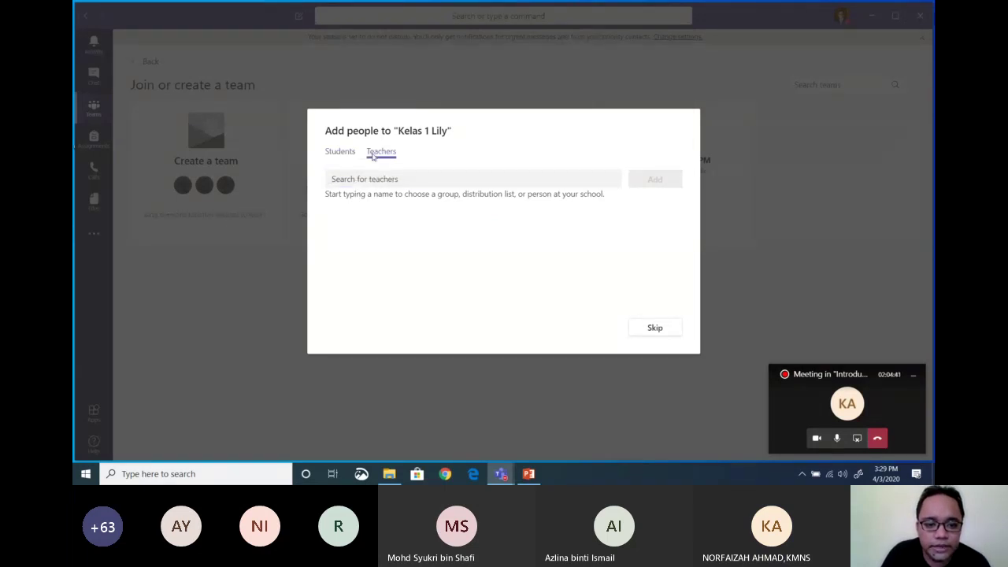
left_click(369, 184)
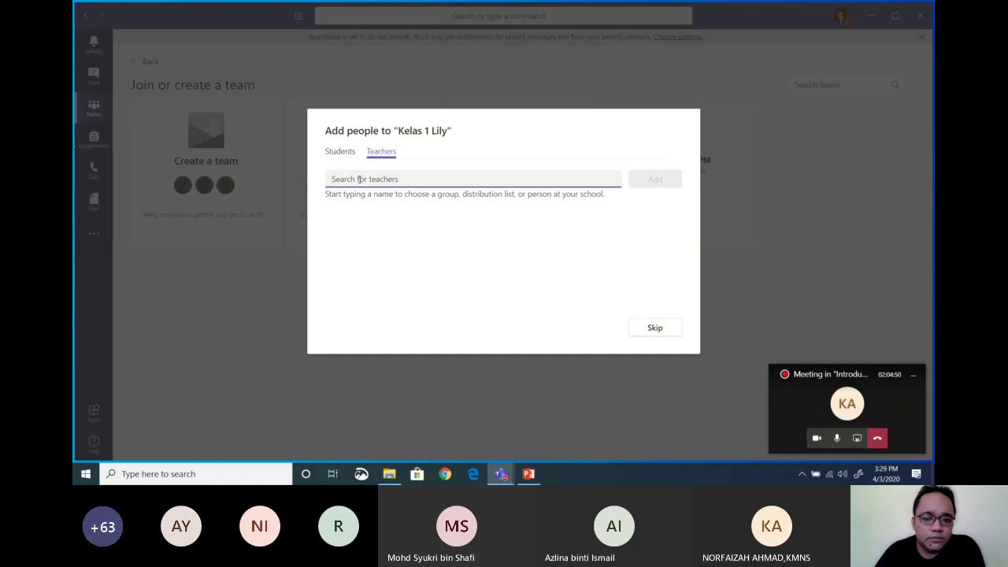
left_click(339, 150)
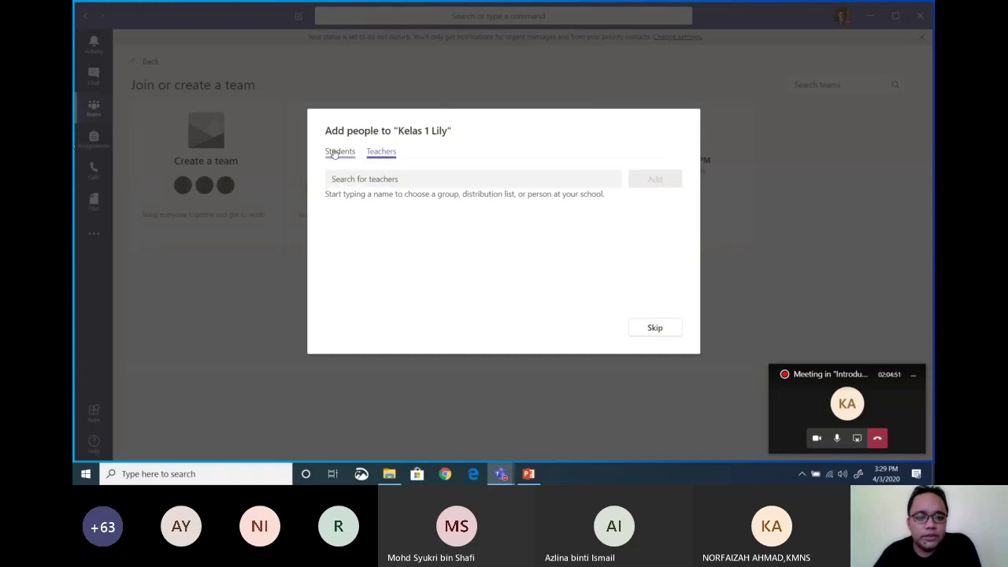
Step: Highlight "distribution list" in the student search hint while reading, search the students for "fa", and dismiss the suggestions without choosing anyone
left_click(351, 182)
left_click_drag(462, 194, 515, 194)
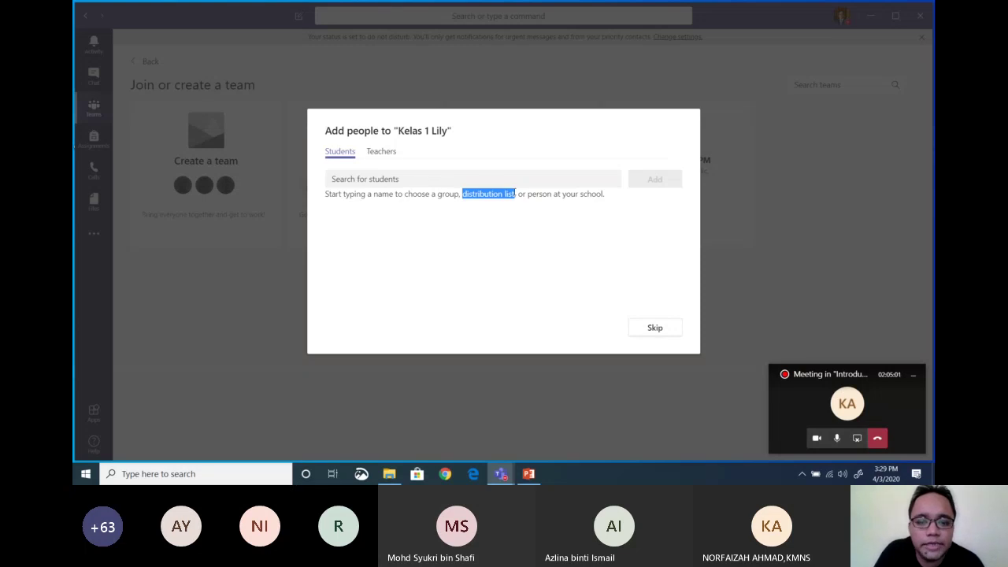
left_click(334, 179)
type("fa")
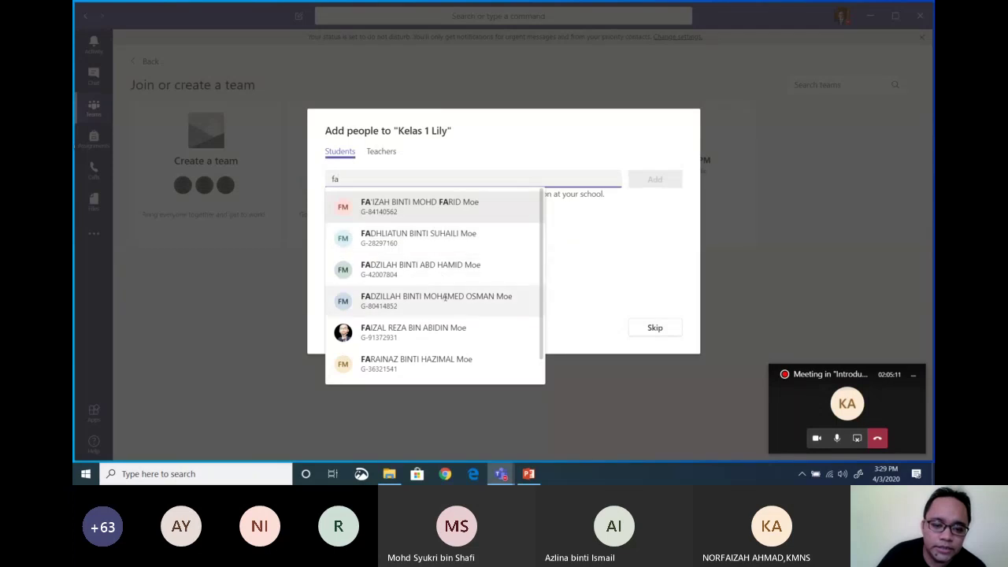
left_click(601, 241)
Step: Search for teachers with "fa", dismiss the suggestions, and clear the search text
left_click(382, 152)
left_click(382, 176)
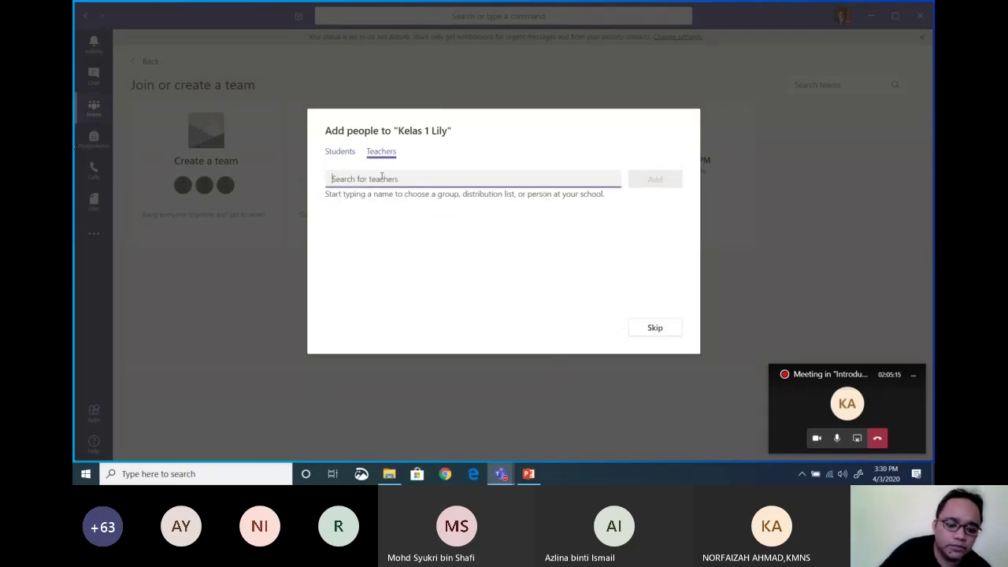
type("fa")
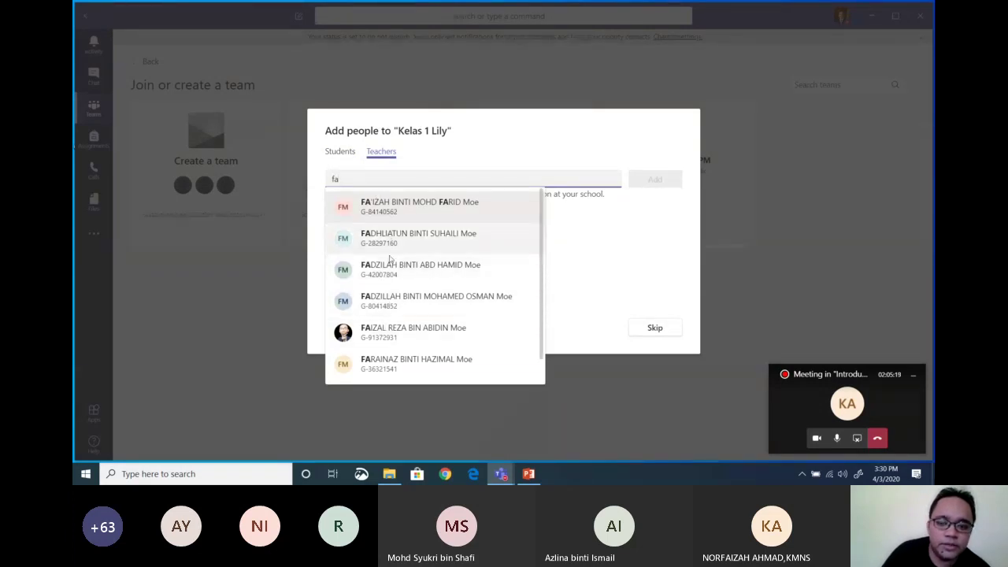
left_click(562, 290)
left_click_drag(340, 180, 312, 180)
key("BackSpace")
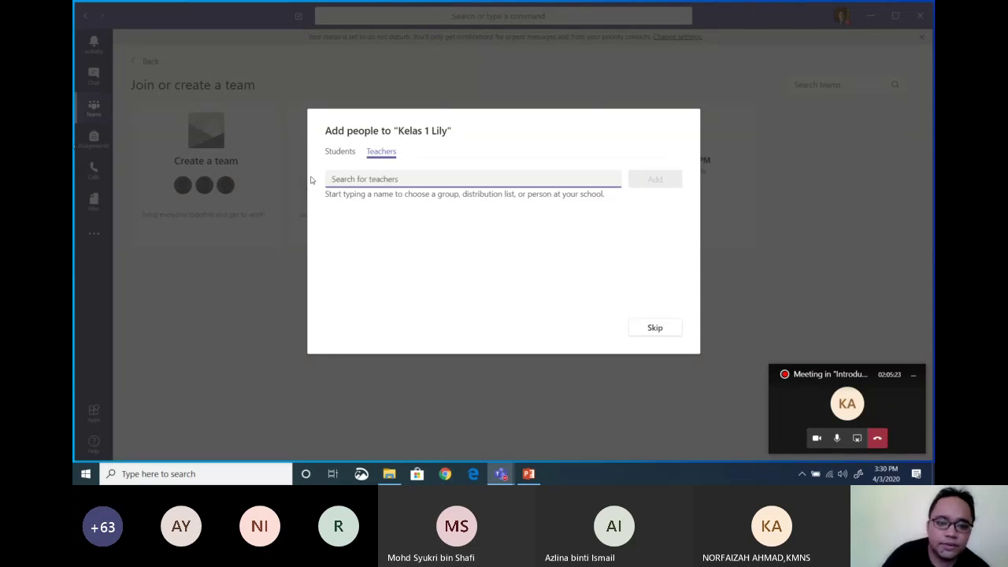
Step: Search the students for "ma" and add the first suggested person to the Kelas 1 Lily team as a student
left_click(339, 154)
left_click(342, 180)
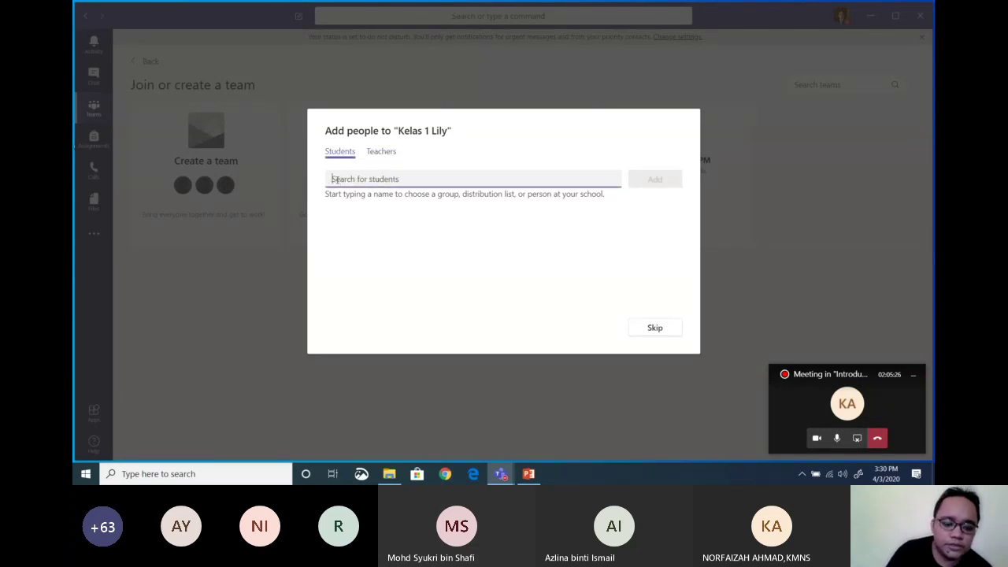
type("ma")
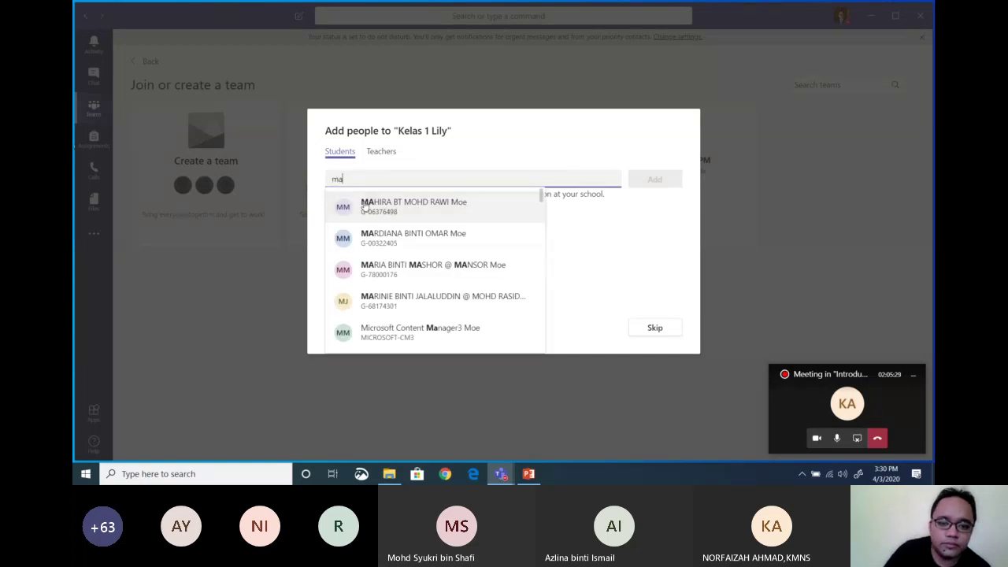
left_click(365, 207)
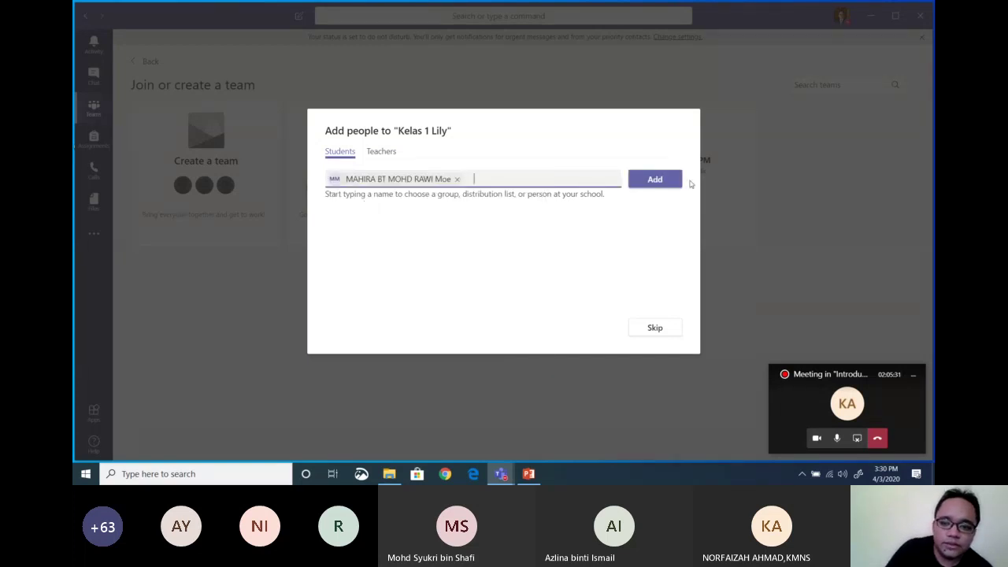
left_click(648, 185)
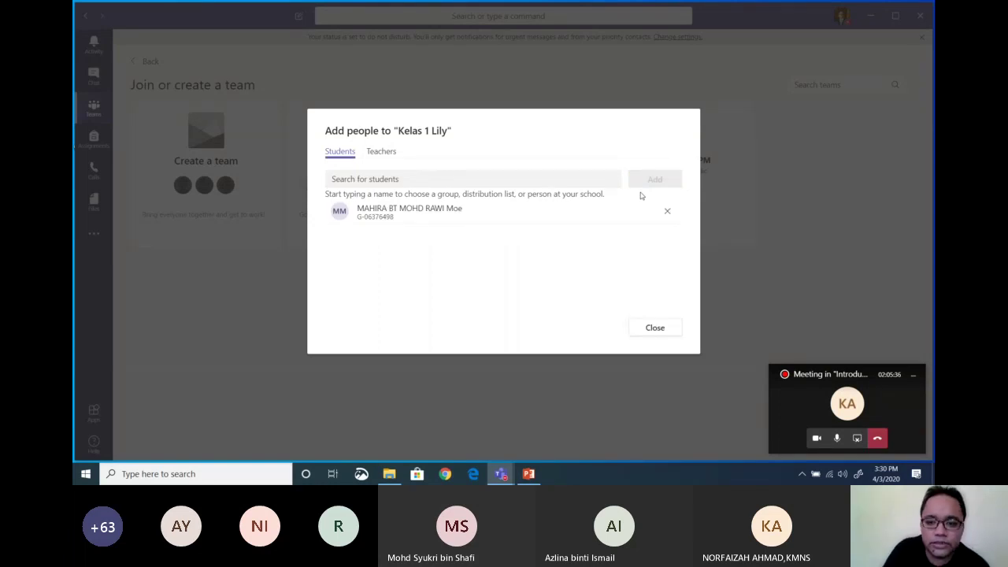
Step: Search the students for "bm", clear it, and search by the ID prefix "g-" without adding anyone
right_click(588, 181)
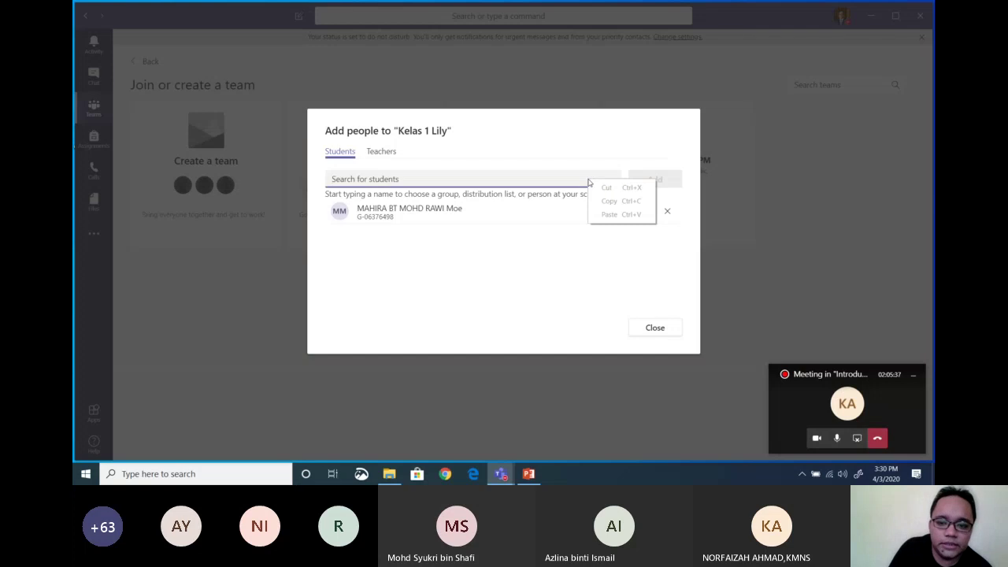
left_click(553, 178)
type("bm")
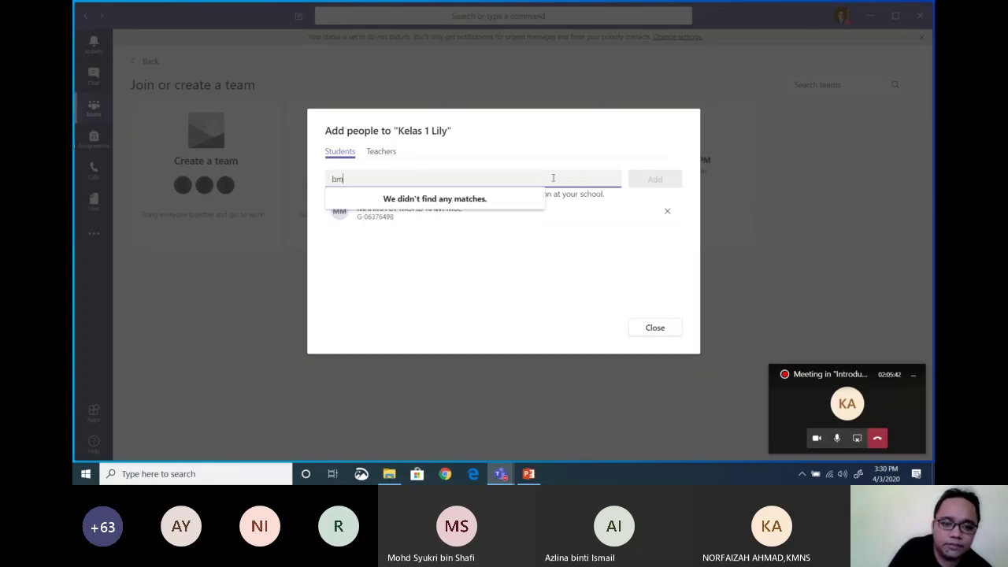
key("BackSpace")
key("BackSpace")
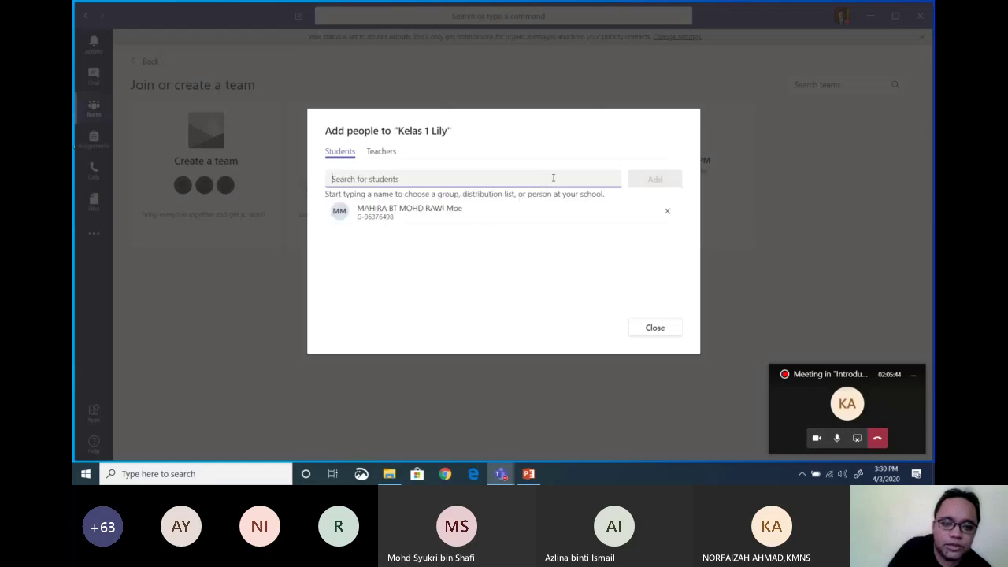
type("g-")
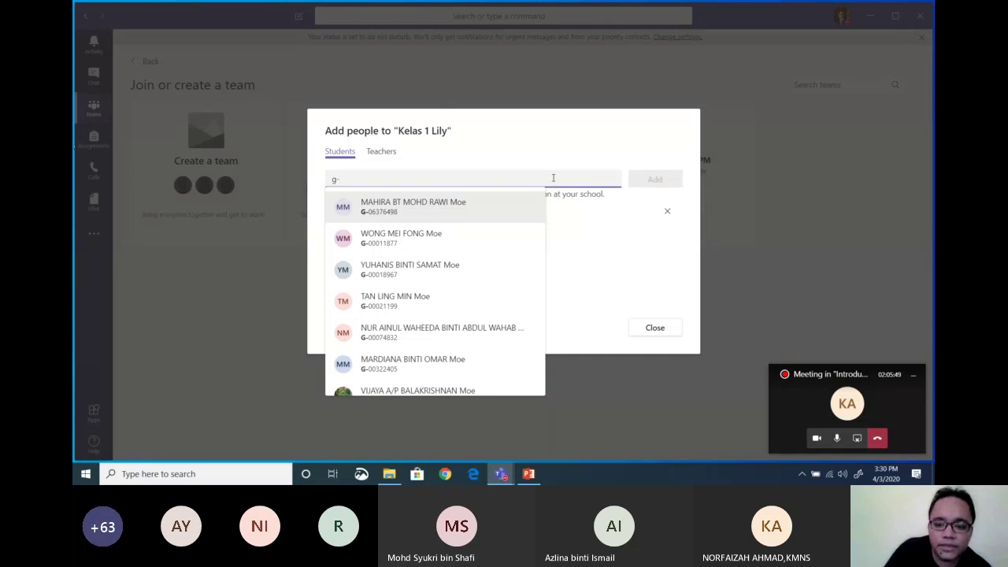
key("Return")
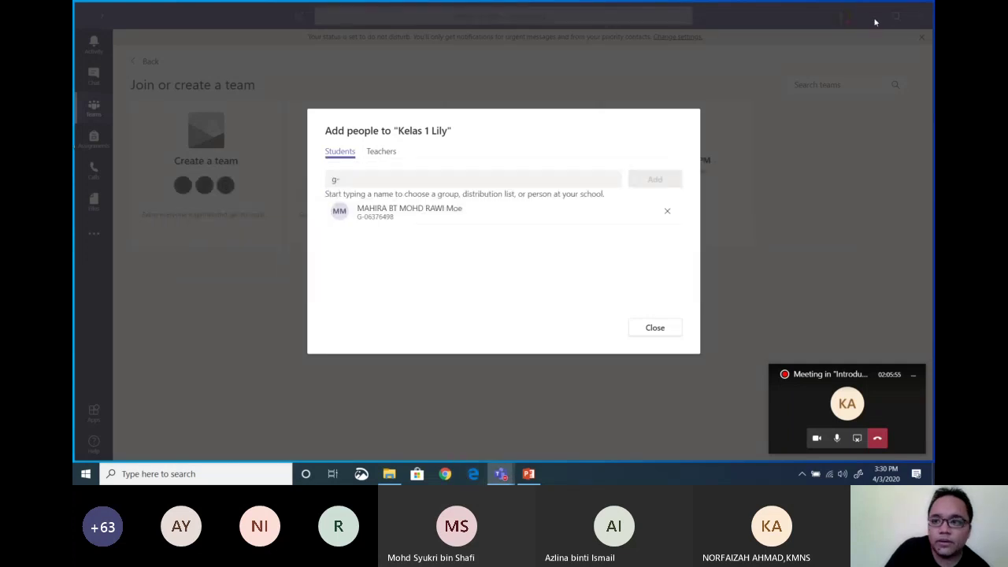
Step: Switch to the File Explorer window and open the GOOGLE CLASSROOM folder inside the 2019 folder under Documents
key("alt+Tab")
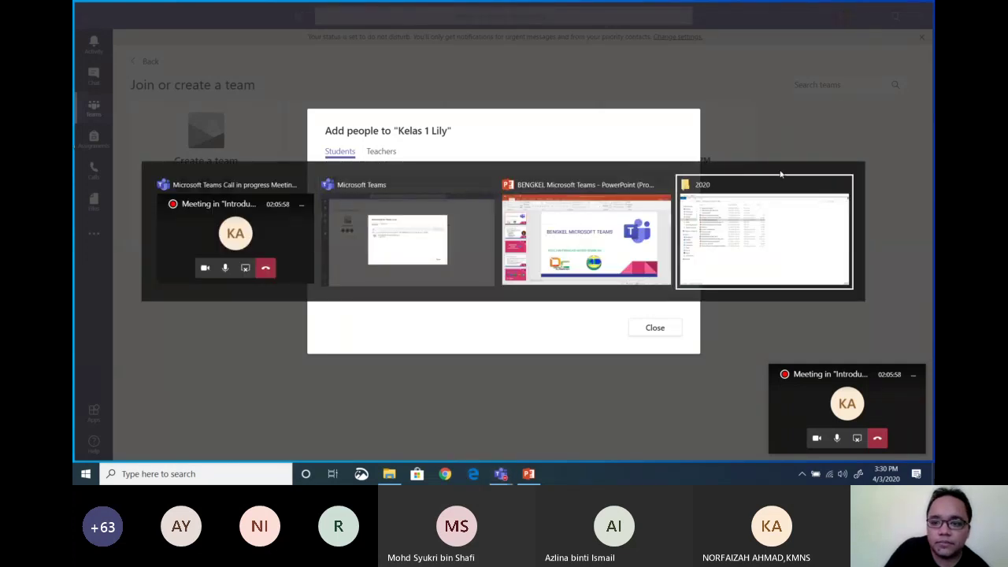
left_click(764, 232)
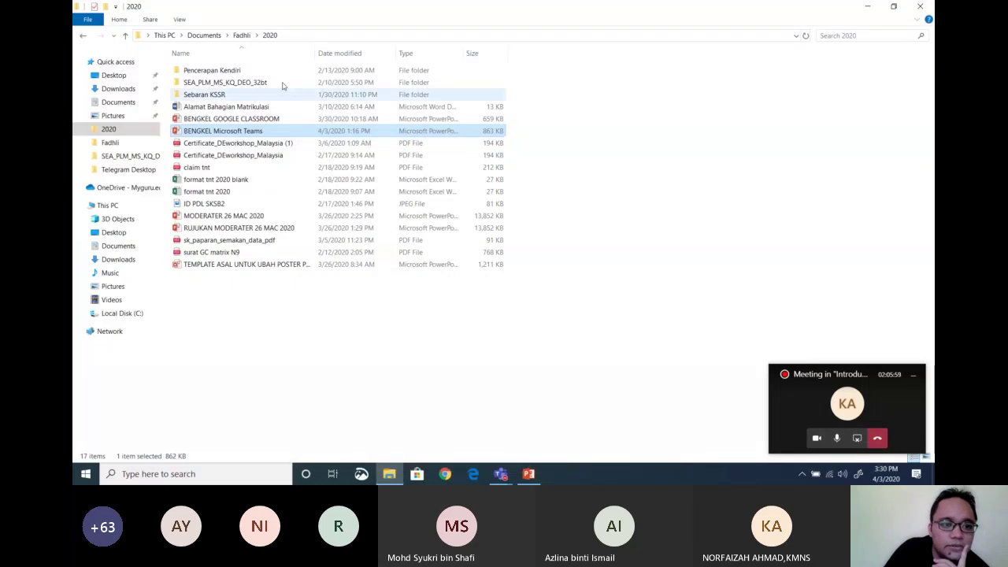
left_click(211, 37)
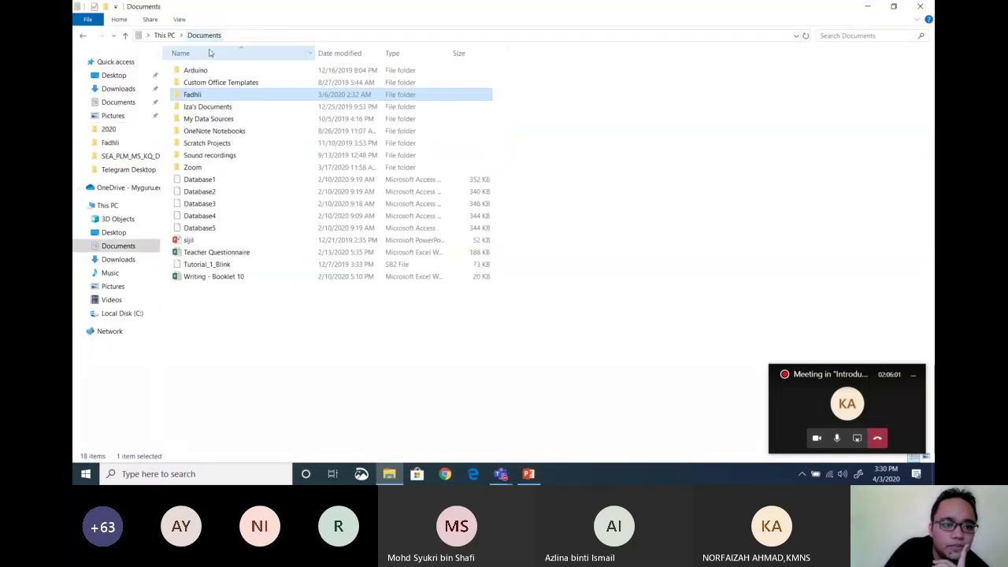
double_click(194, 95)
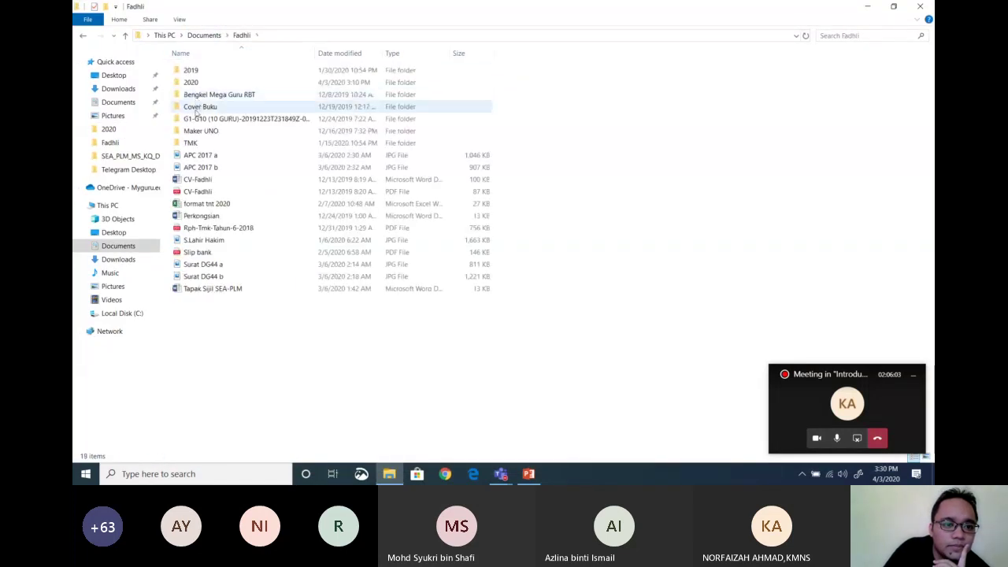
double_click(201, 72)
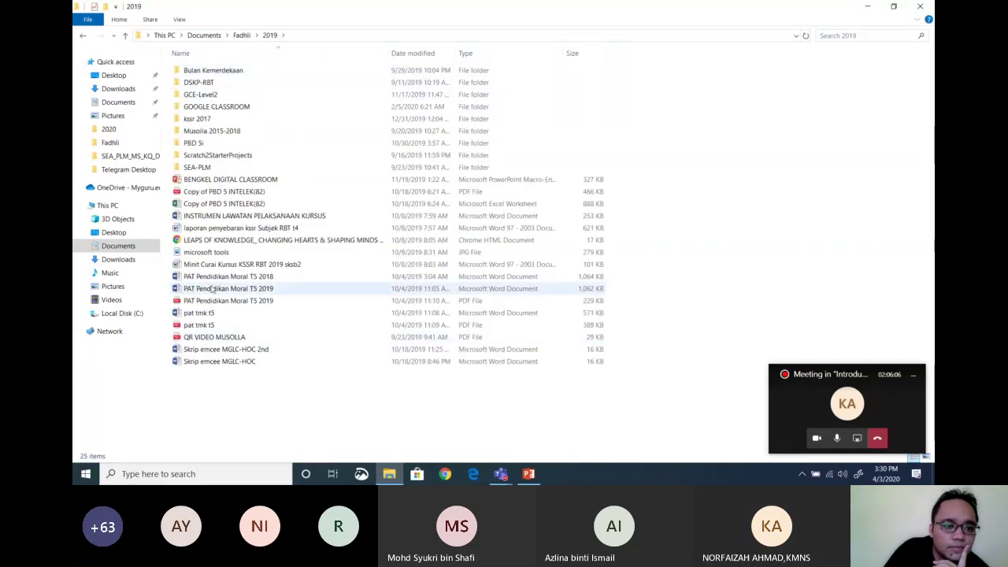
double_click(235, 106)
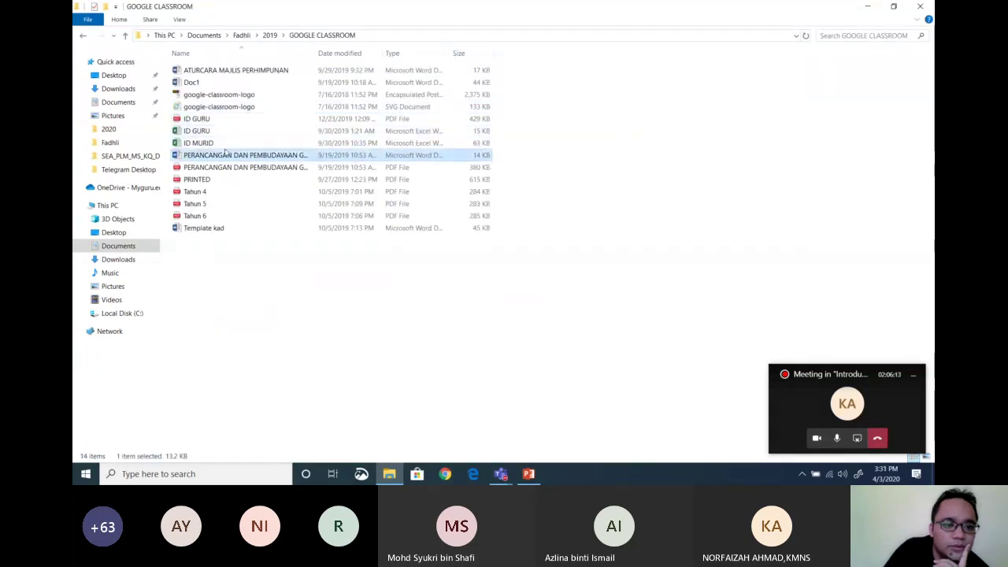
Step: Open the ID MURID Excel workbook, look at the students' portal ID column, and close the workbook
left_click(225, 144)
double_click(224, 147)
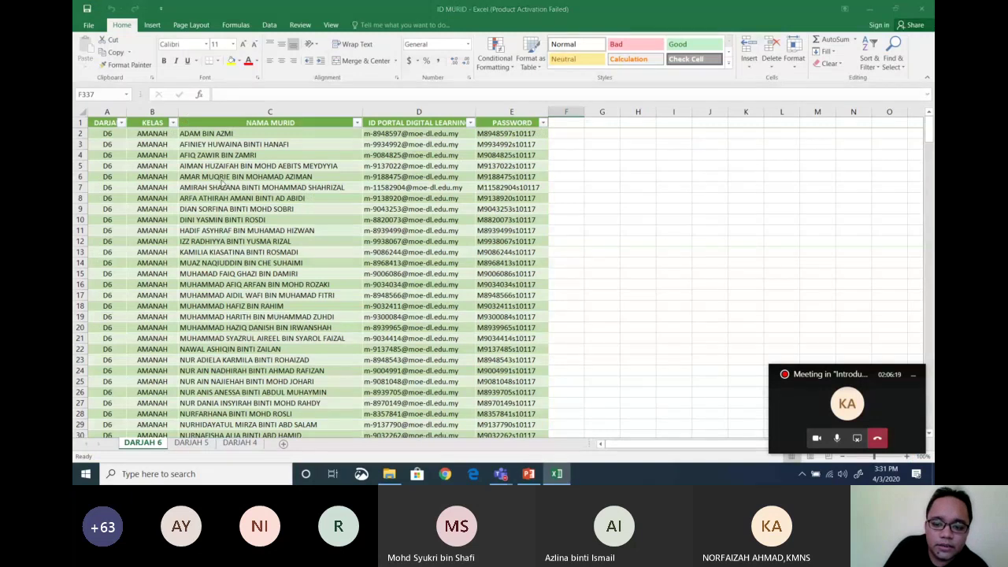
left_click(616, 347)
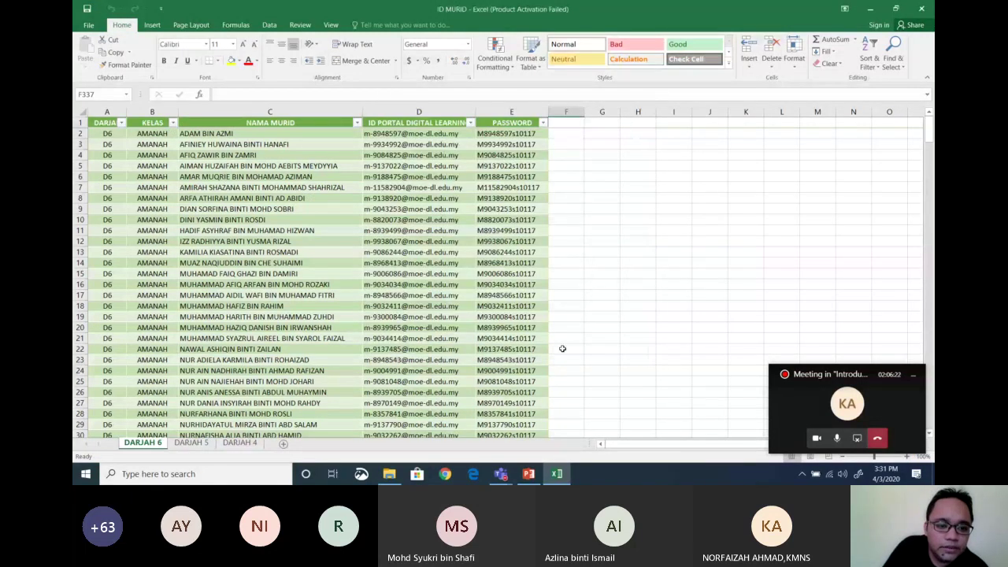
left_click(406, 217)
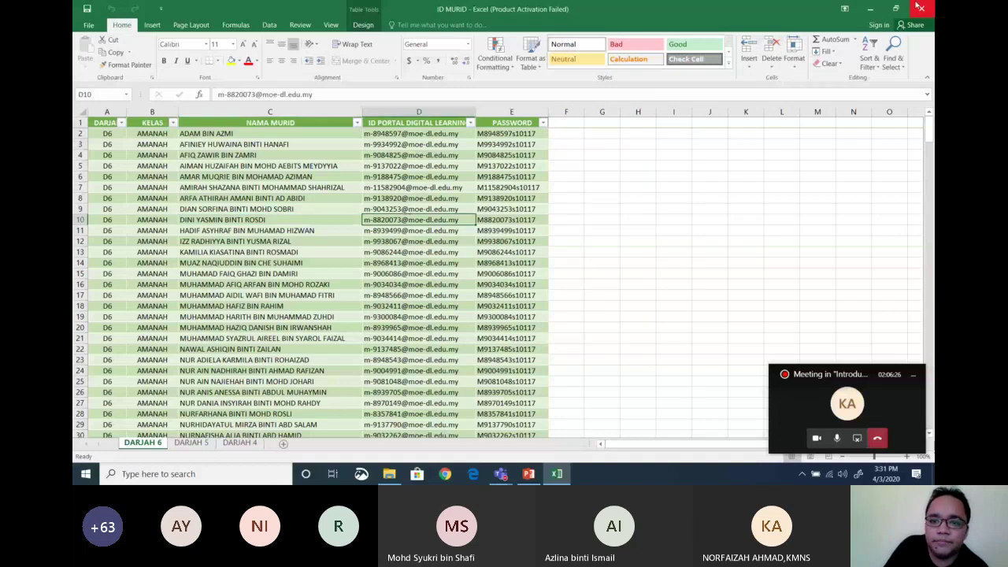
left_click(920, 7)
Step: Switch back to Microsoft Teams and clear the text in the student search
mouse_move(501, 474)
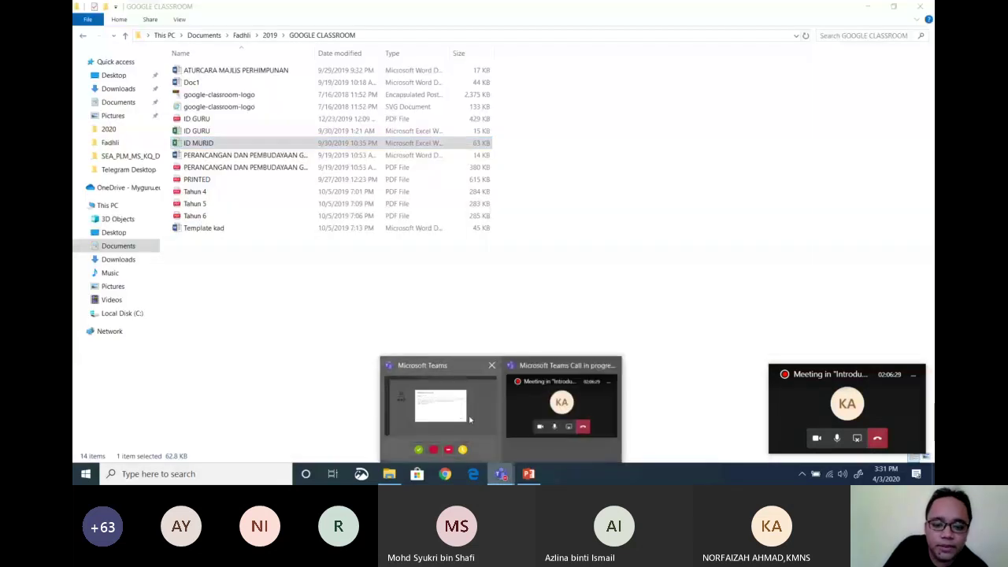
left_click(469, 420)
left_click(370, 178)
left_click_drag(340, 178, 323, 183)
key("BackSpace")
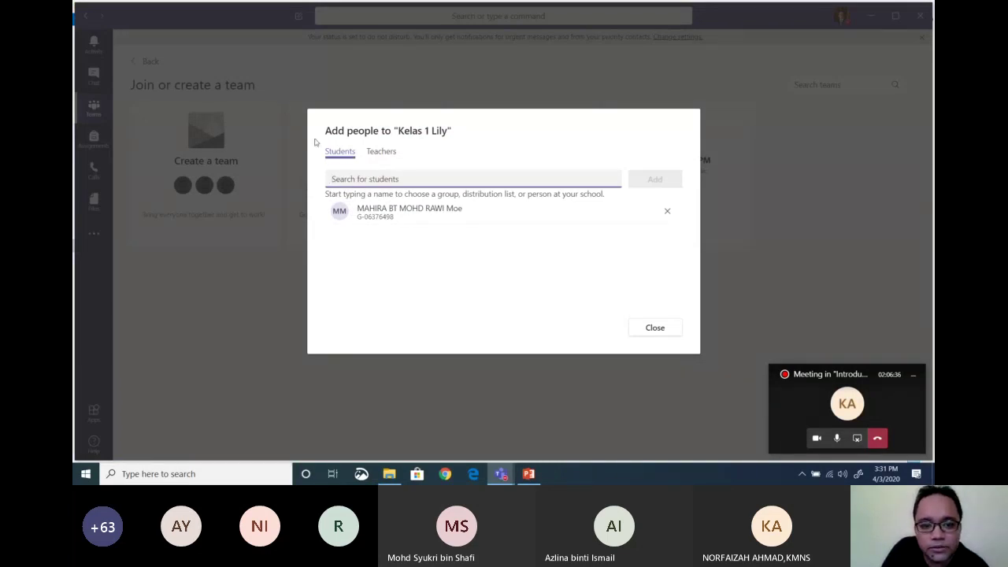
Step: Check the search for teachers without adding anyone, and finish adding people to Kelas 1 Lily
left_click(371, 151)
left_click(331, 178)
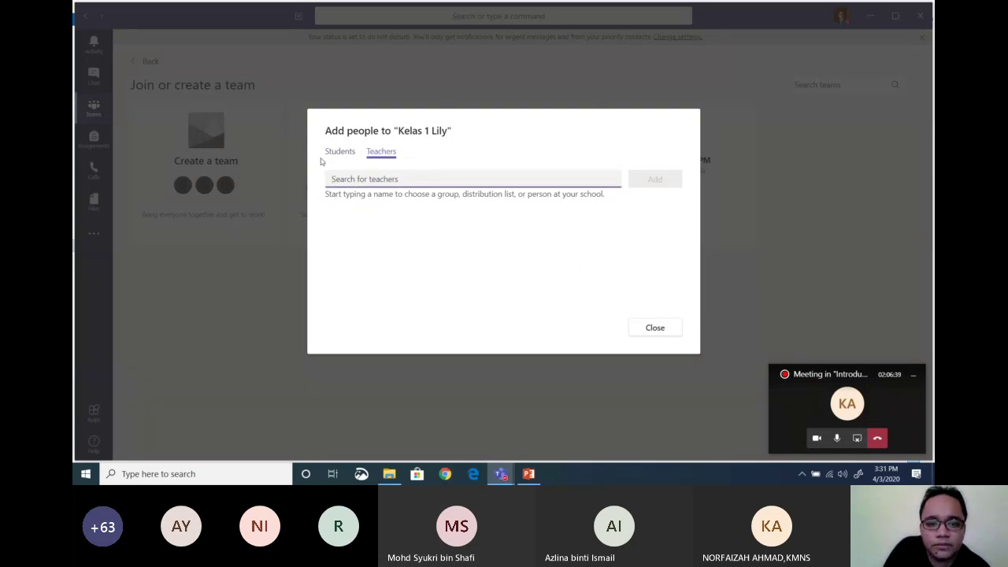
left_click(330, 152)
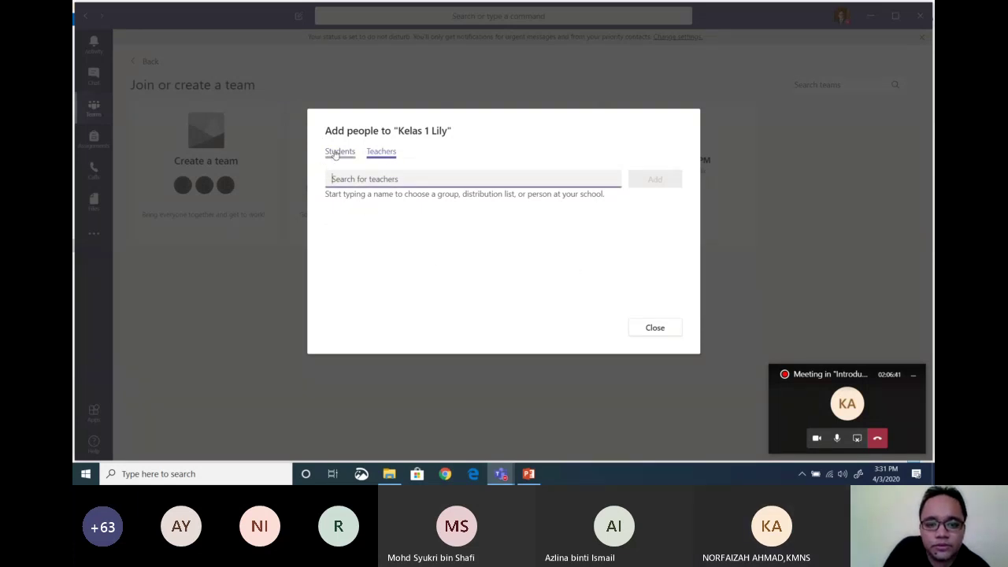
left_click(673, 328)
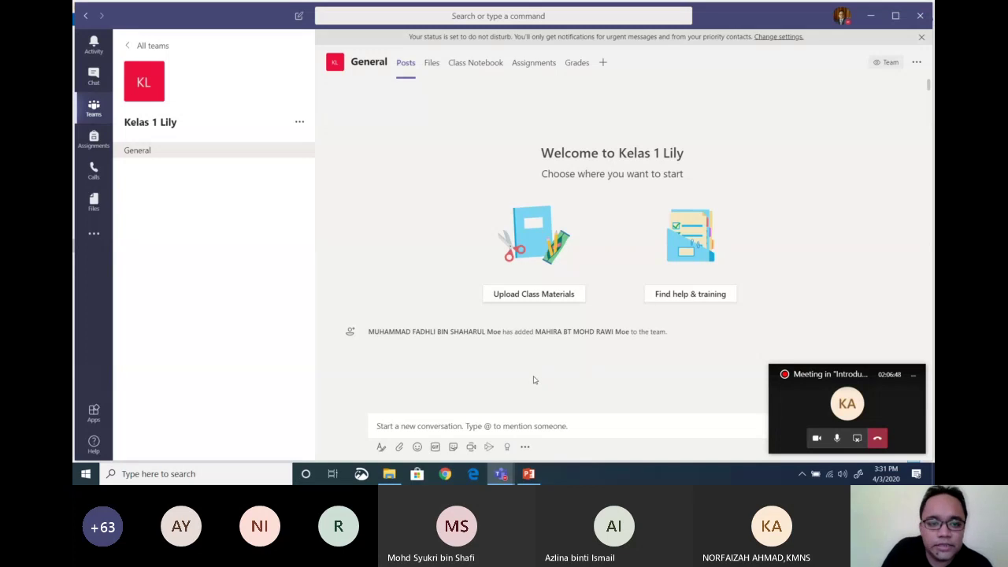
Step: Open the Kelas 1 Lily team's management settings and generate a team code
left_click(299, 124)
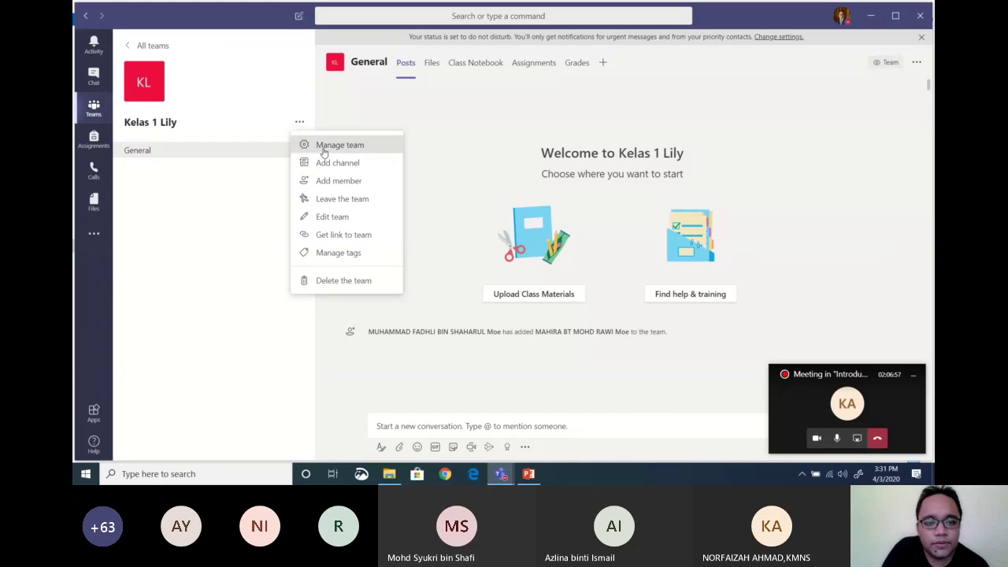
left_click(322, 149)
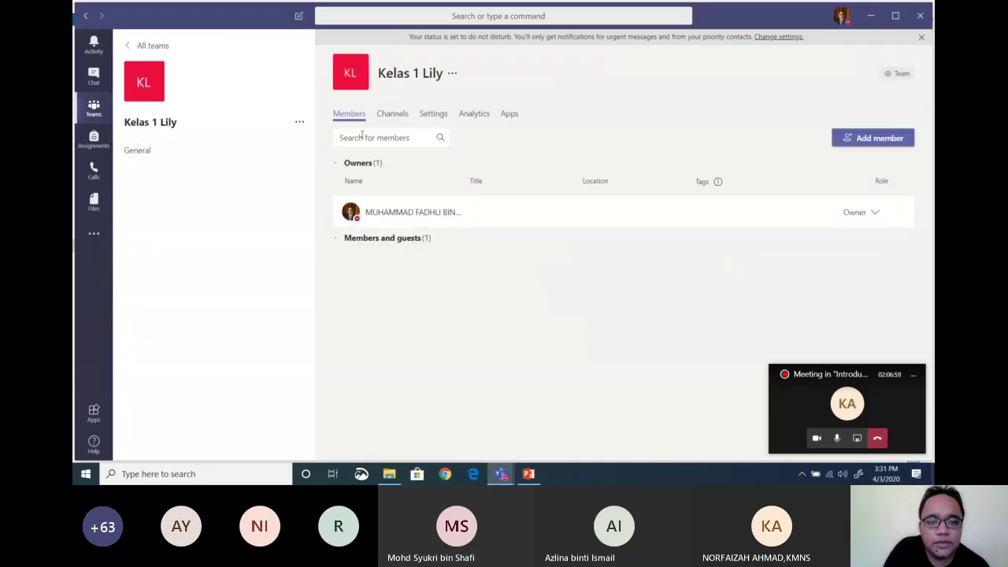
left_click(434, 115)
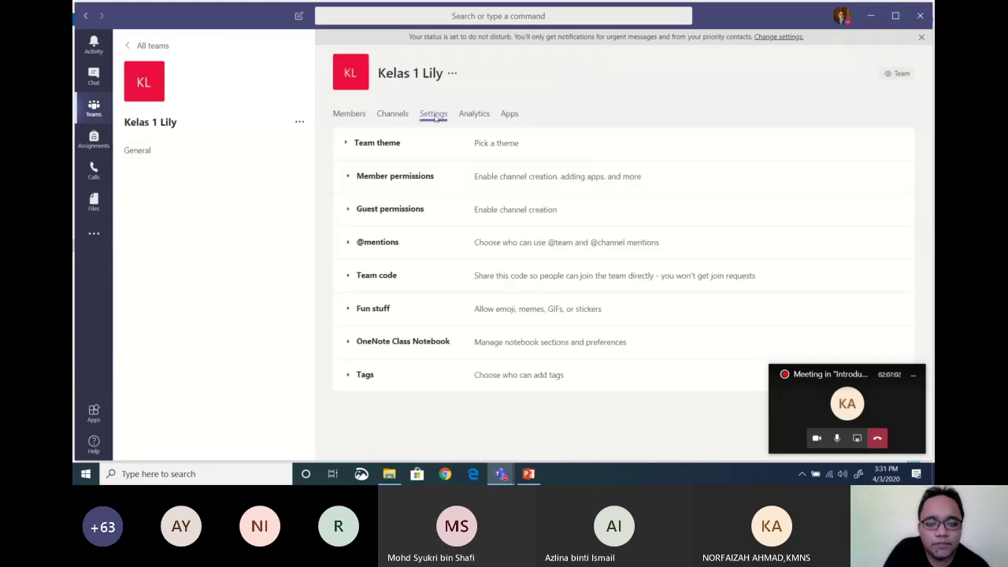
left_click(394, 276)
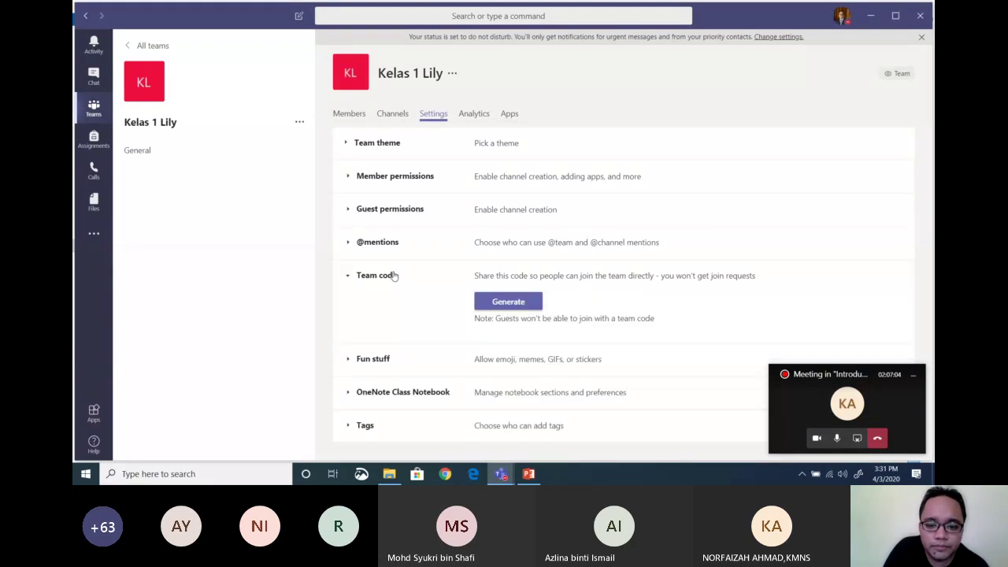
left_click(484, 300)
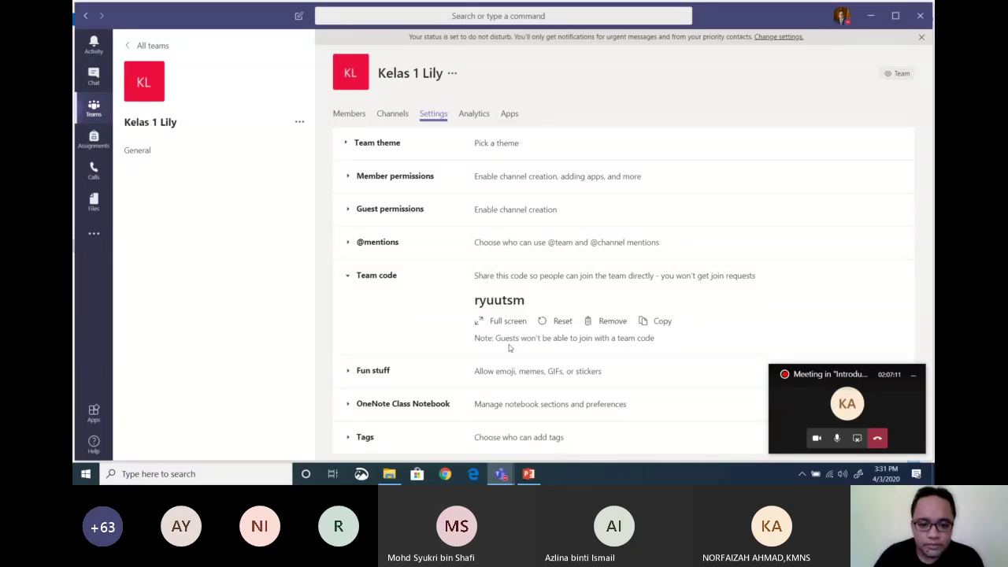
Step: Select the generated team code and copy it
left_click_drag(474, 302, 527, 308)
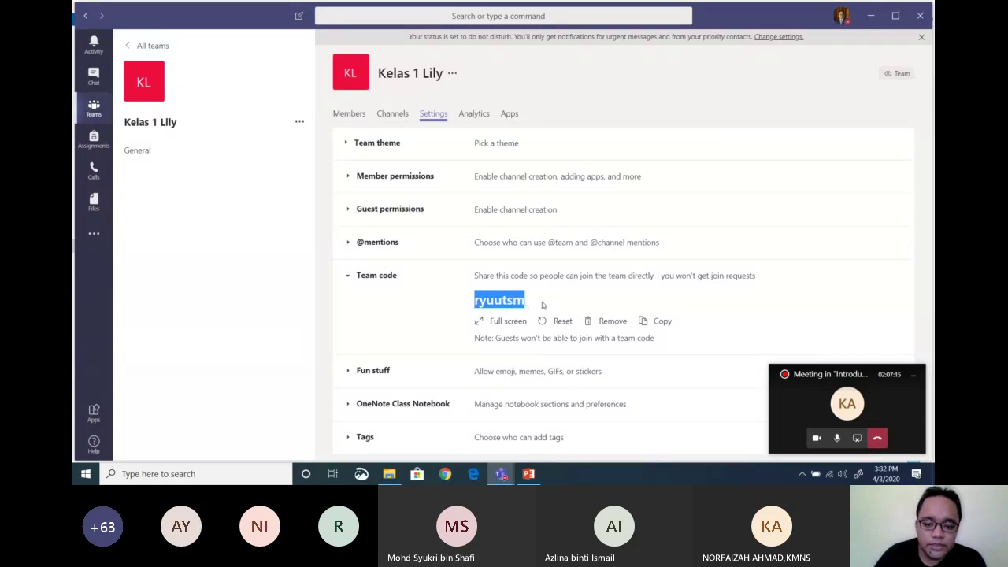
left_click(522, 304)
left_click_drag(476, 300, 540, 304)
key("ctrl+c")
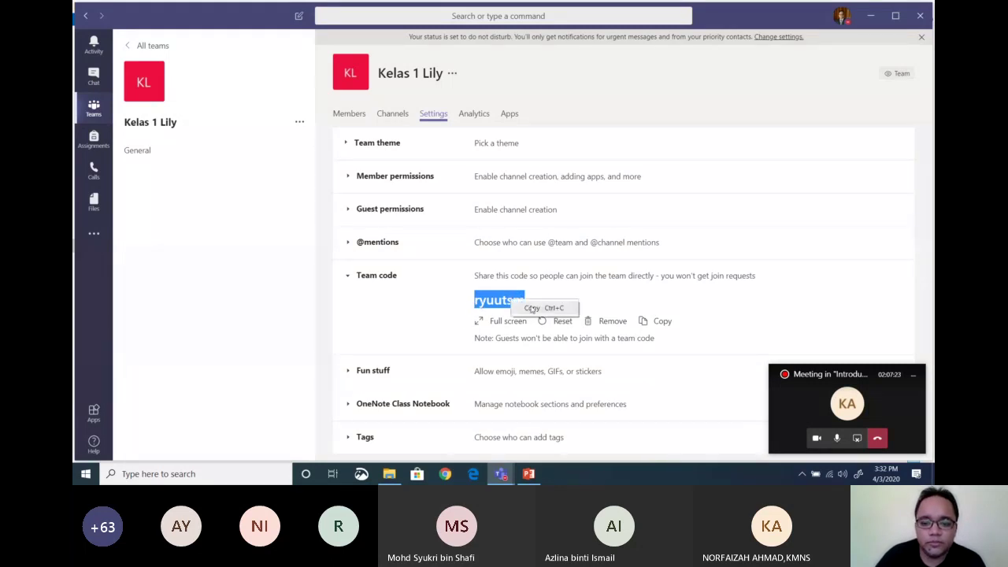
Step: Paste the copied team code into the join-with-a-code option and join the Kelas 1 Lily team
left_click(93, 110)
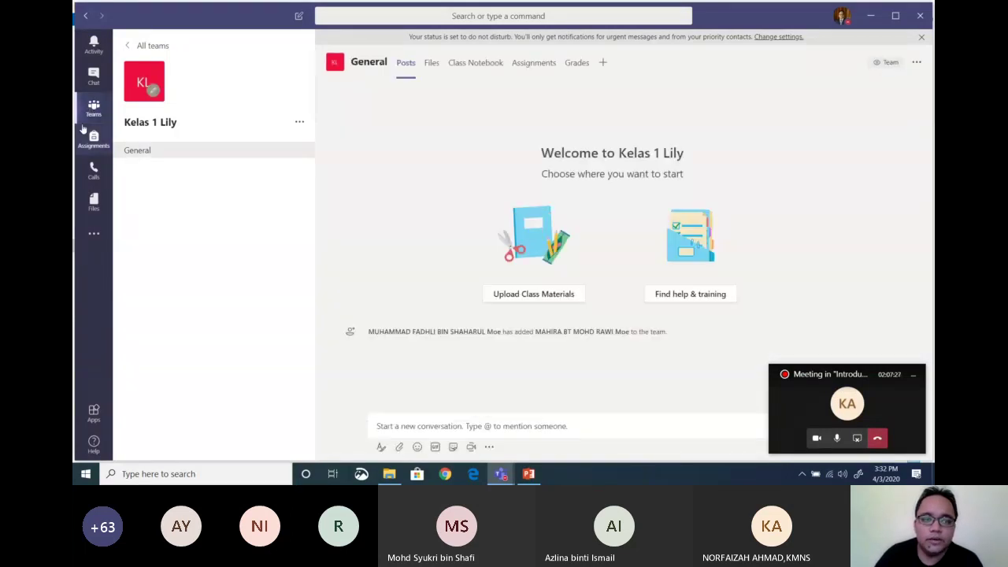
left_click(104, 103)
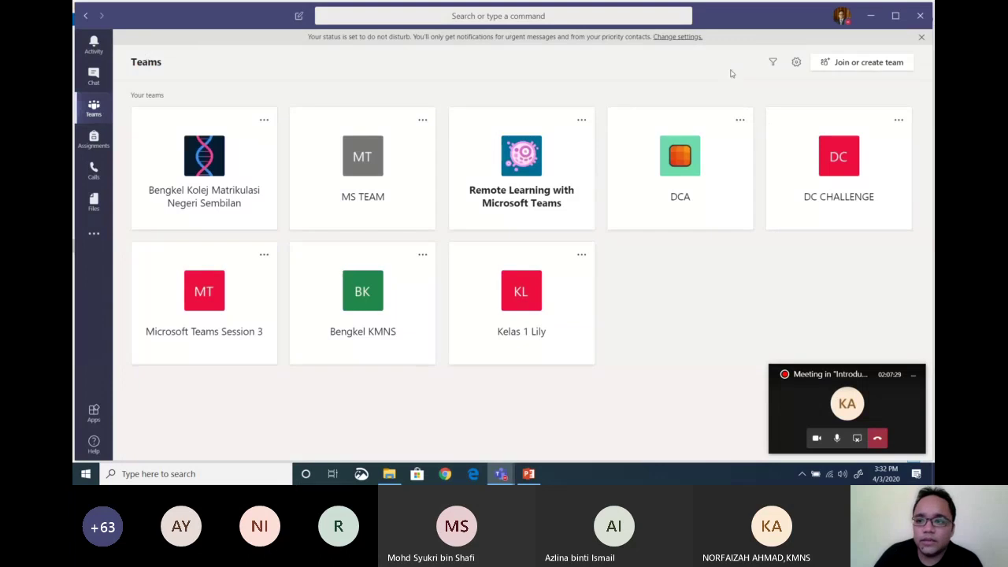
left_click(848, 71)
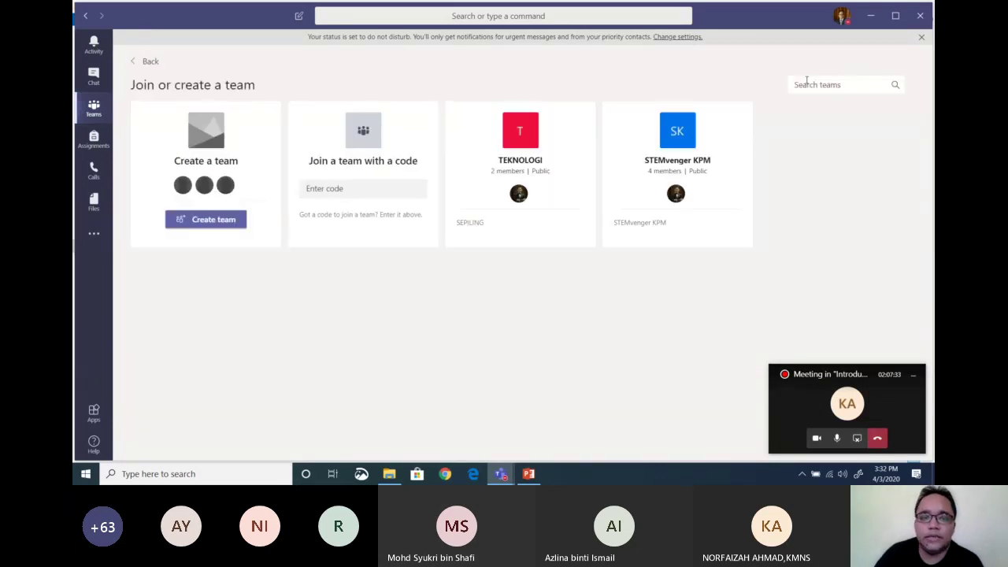
left_click(352, 188)
right_click(352, 188)
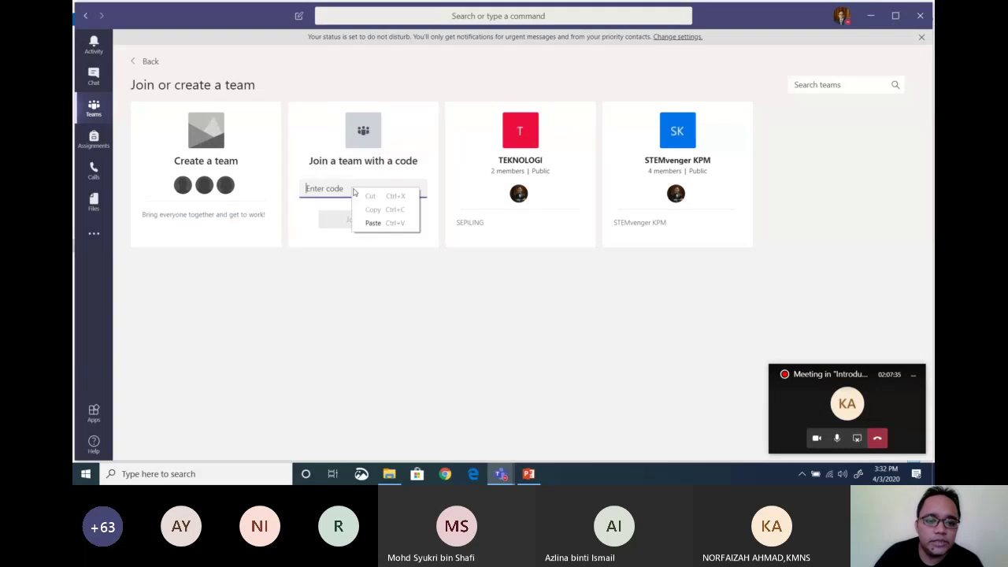
left_click(381, 224)
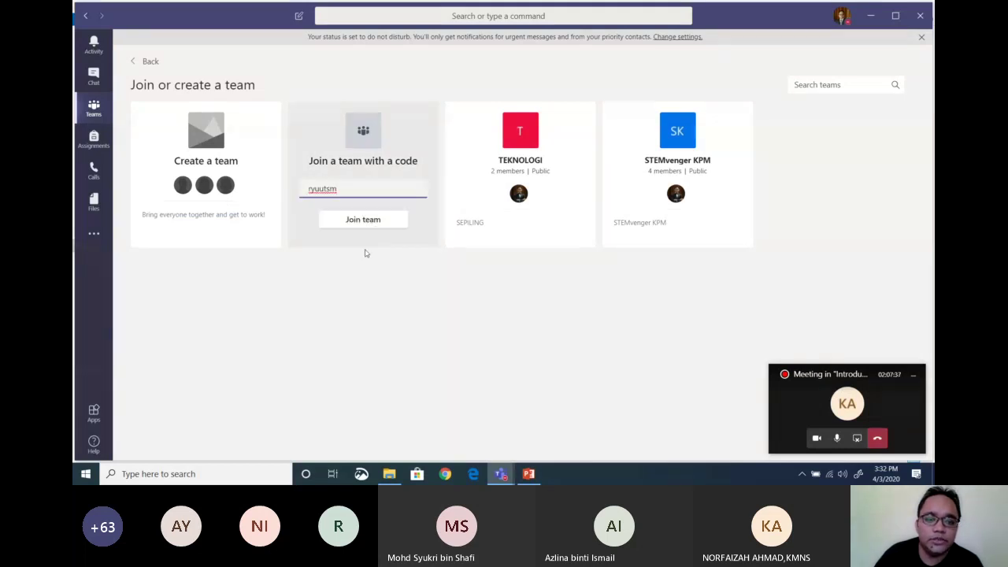
left_click(363, 221)
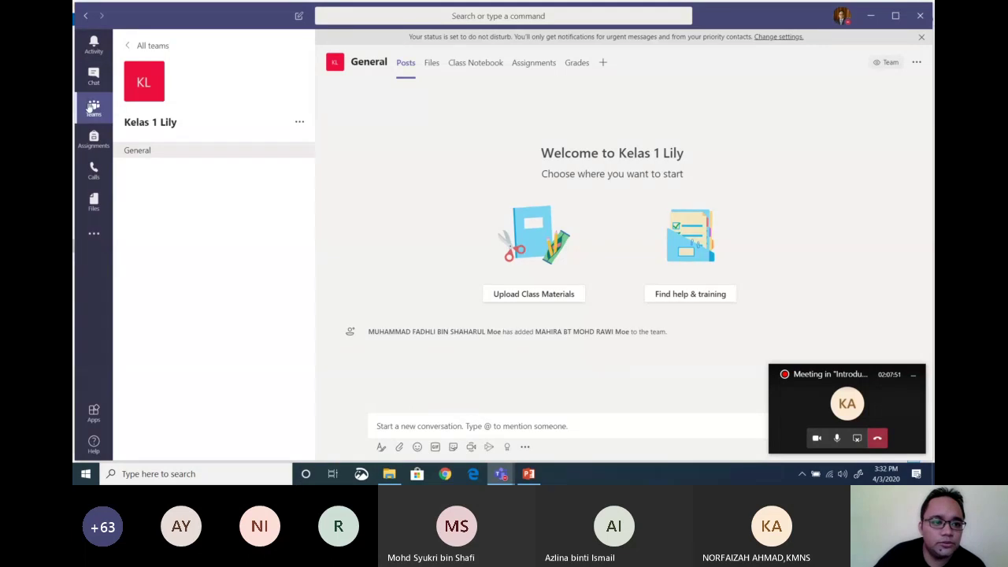
Step: Look through the posts in the DCA team's General channel and return to the list of all teams
left_click(93, 108)
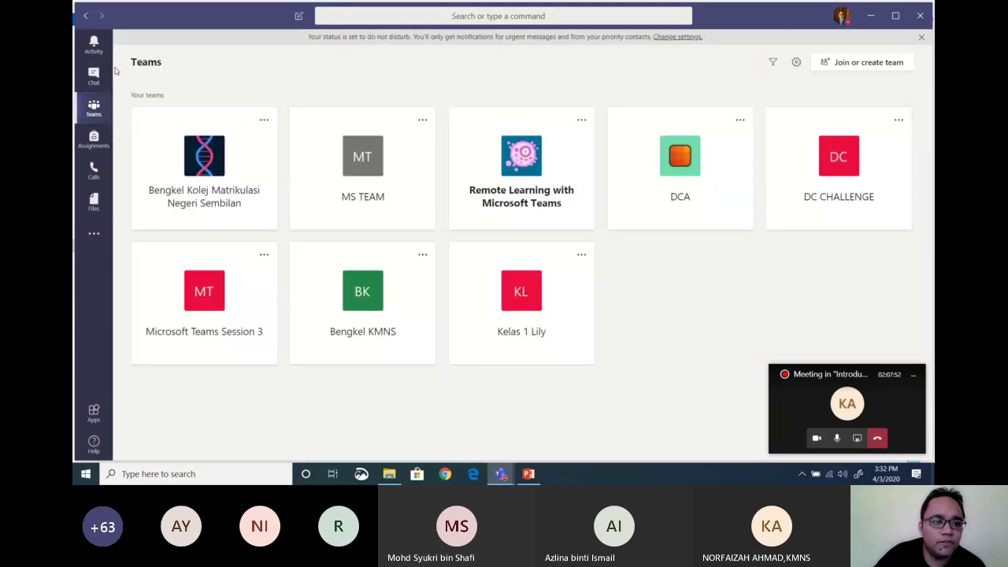
left_click(665, 181)
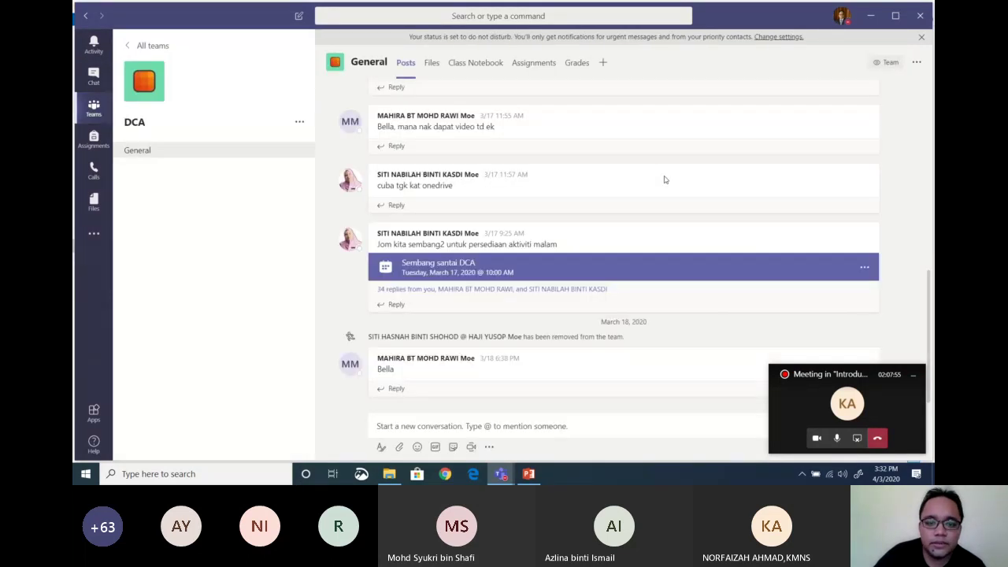
scroll(562, 200, "up", 3)
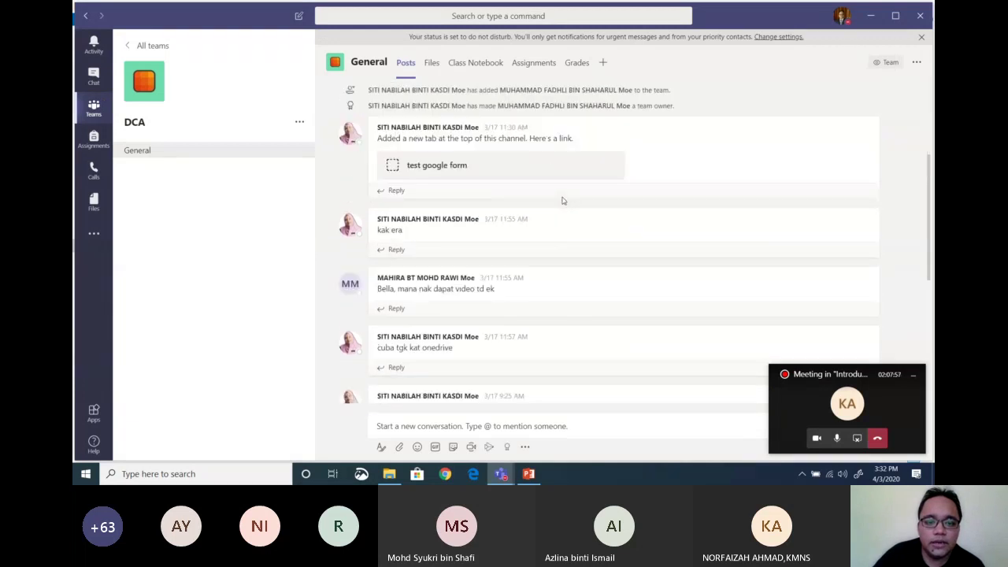
scroll(563, 200, "up", 5)
scroll(393, 356, "down", 4)
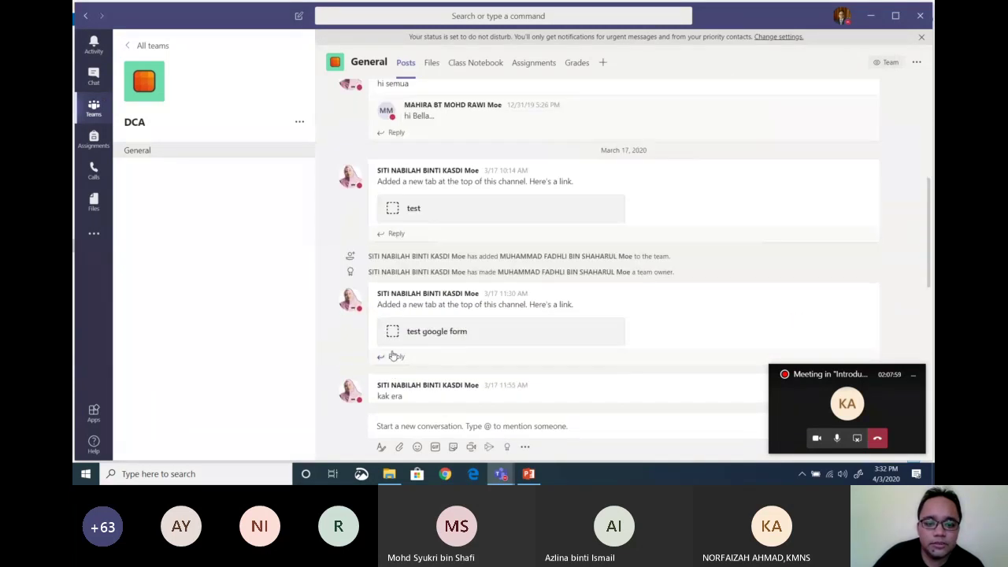
scroll(393, 356, "down", 5)
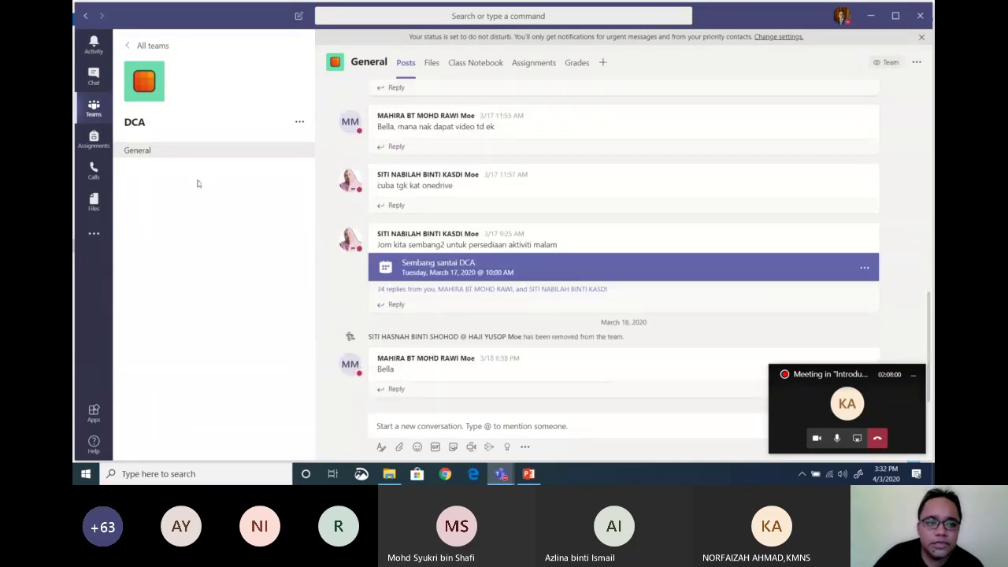
left_click(192, 70)
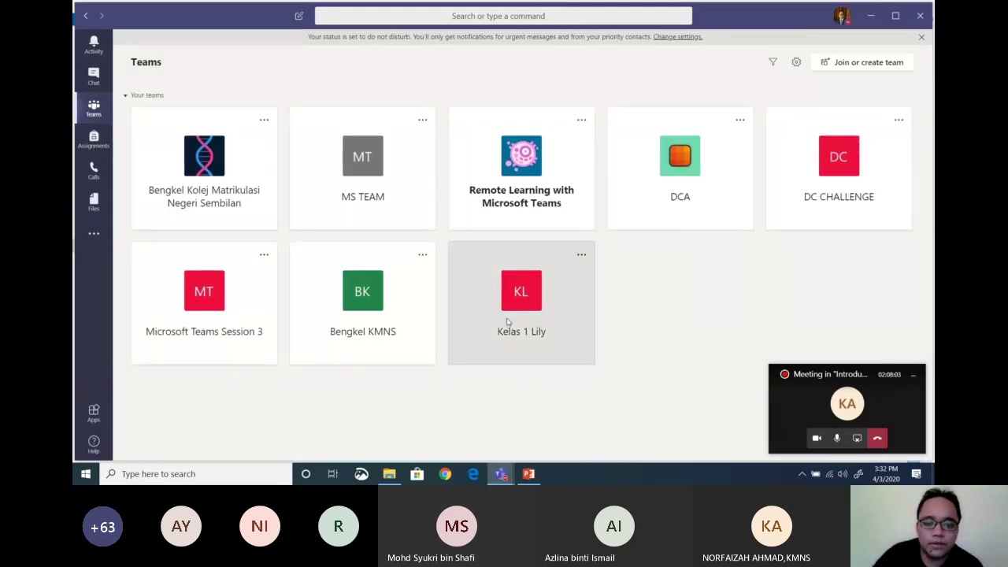
Step: Open the Kelas 1 Lily team's management page and copy the link to the team
left_click(508, 322)
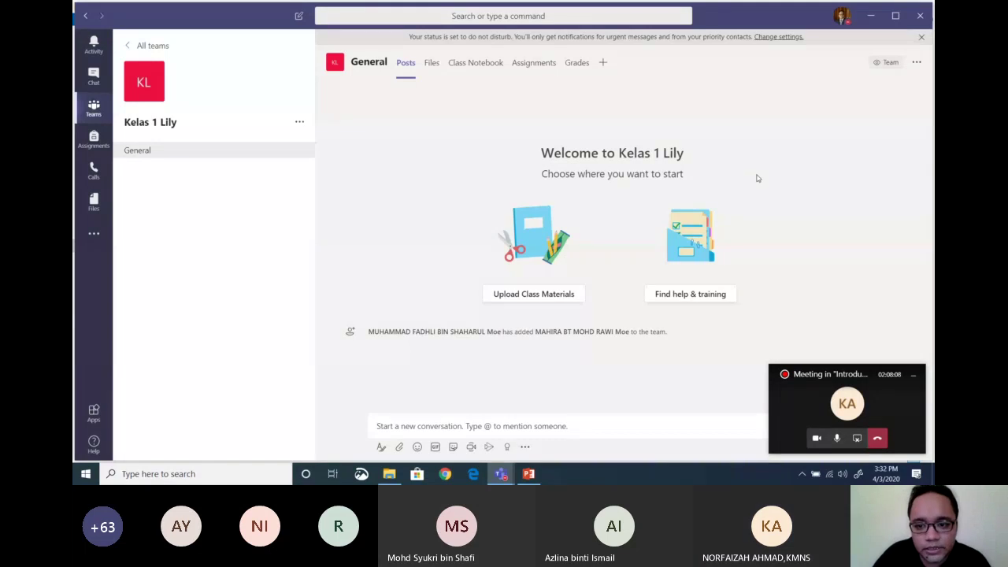
left_click(299, 123)
left_click(335, 143)
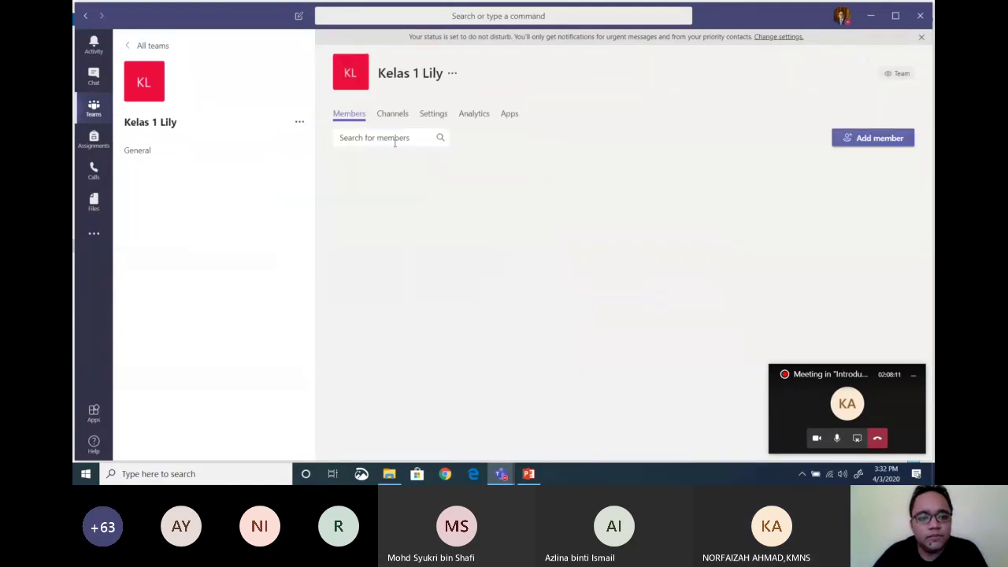
left_click(299, 123)
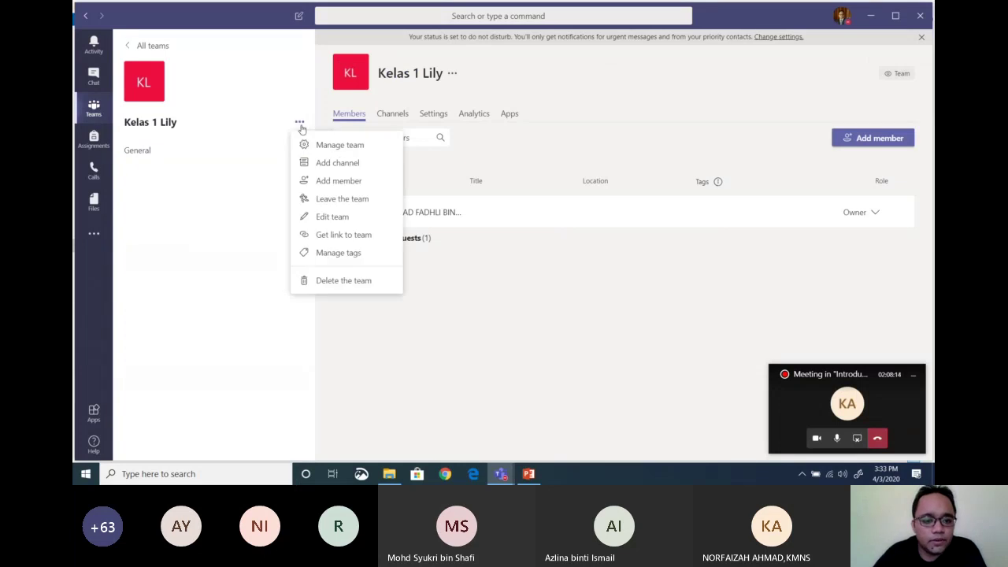
left_click(333, 235)
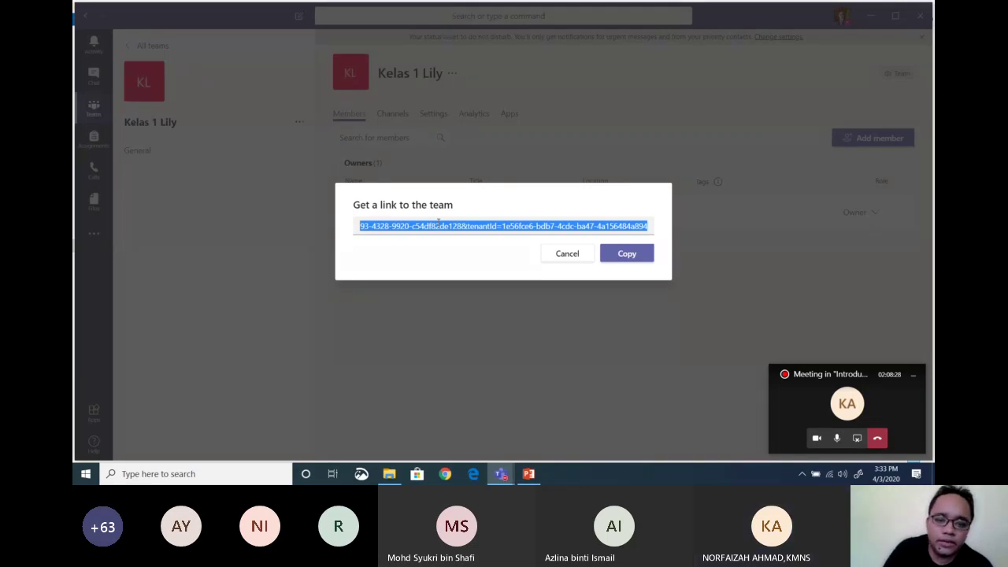
left_click(629, 253)
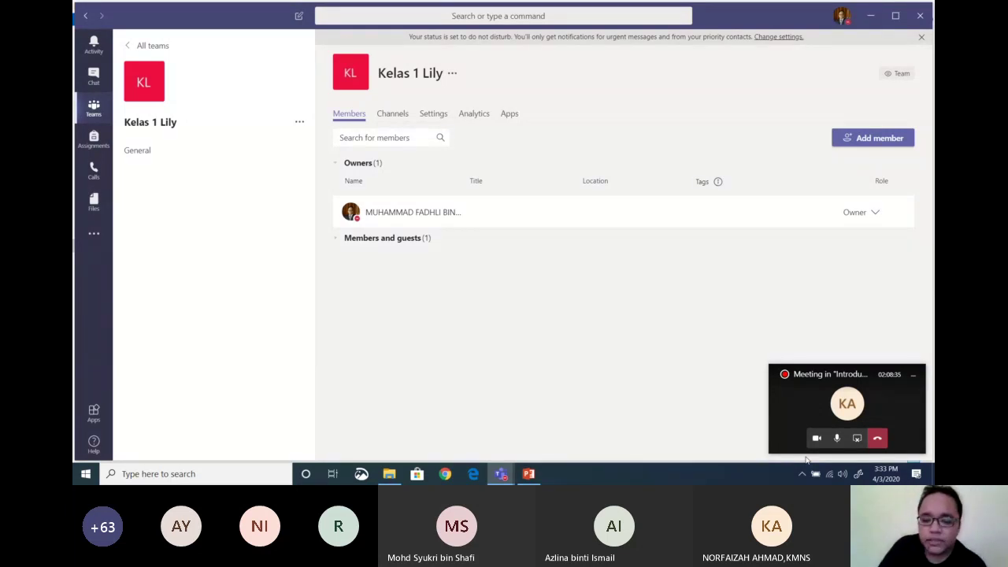
Step: View the files area of Kelas 1 Lily's General channel and return to its posts
left_click(802, 474)
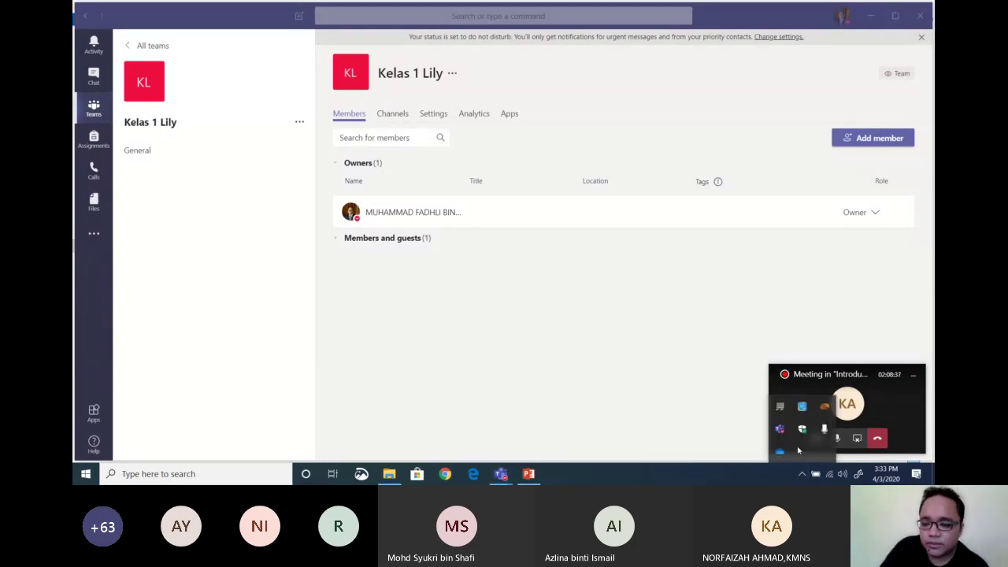
left_click(691, 407)
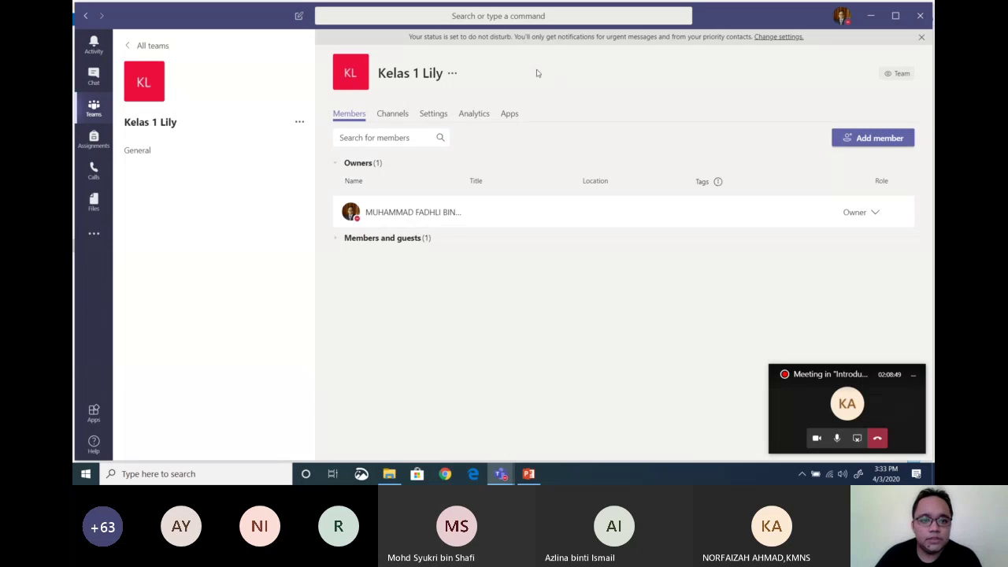
left_click(138, 150)
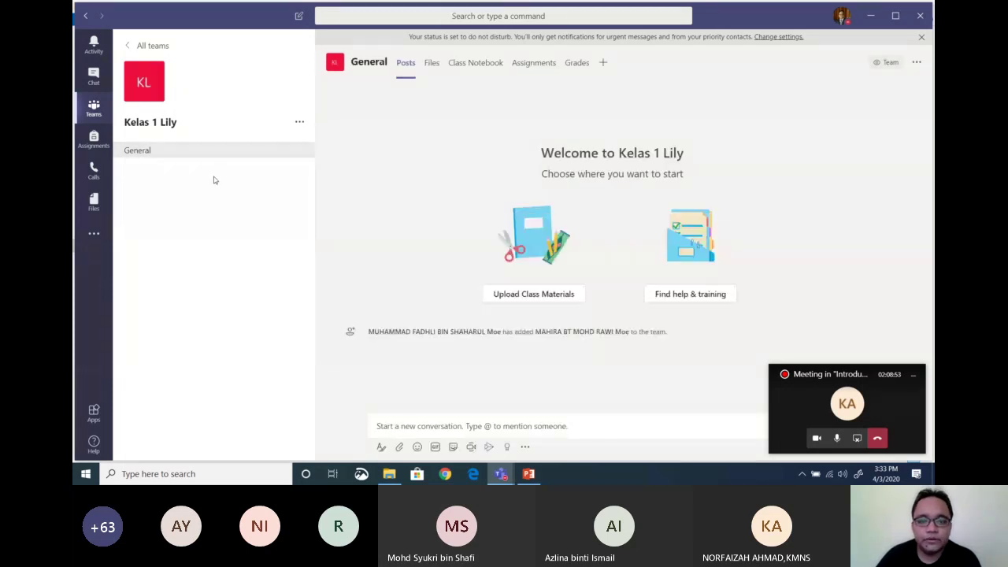
left_click(430, 65)
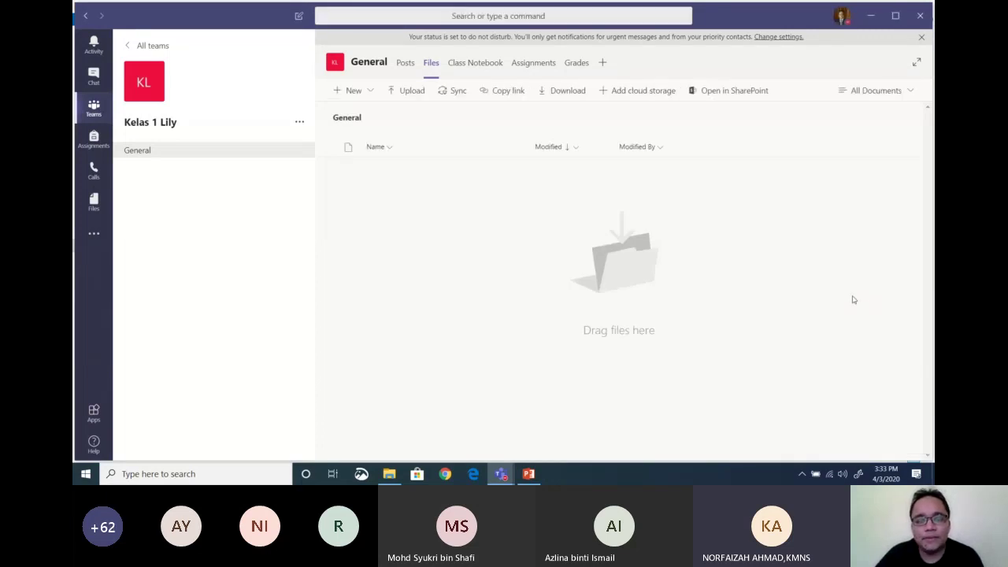
left_click(407, 74)
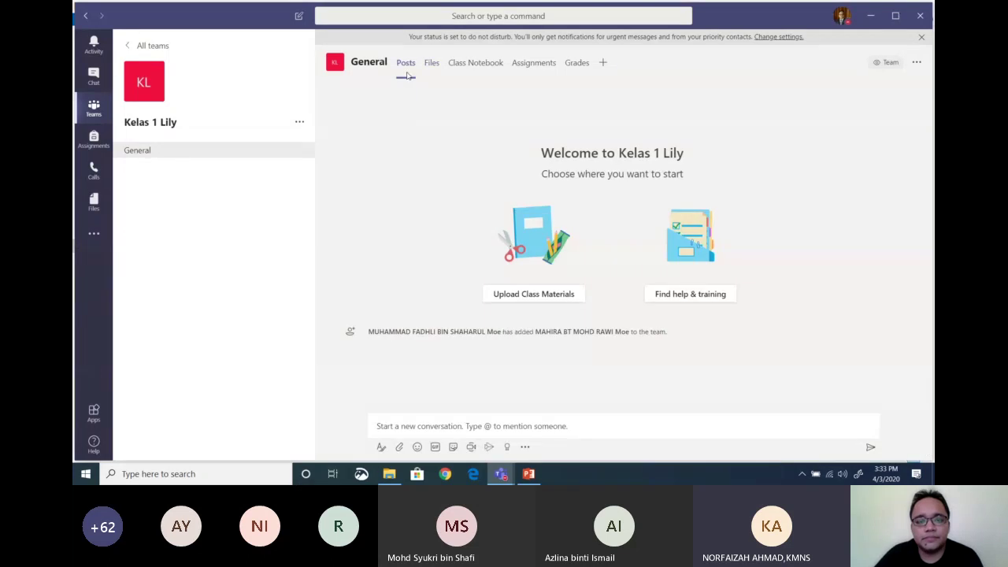
Step: Get the link to the Kelas 1 Lily team again and copy it
left_click(298, 126)
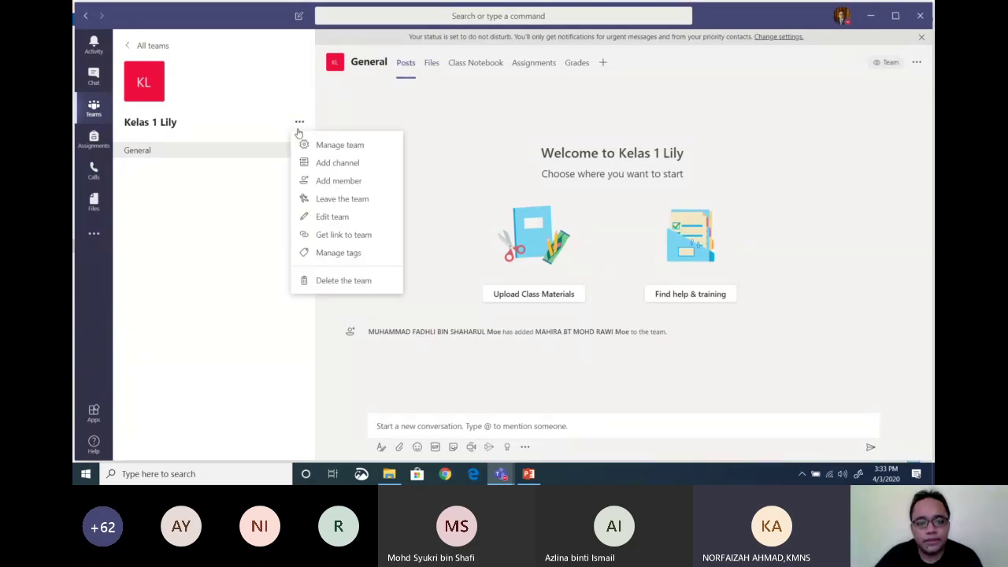
left_click(332, 244)
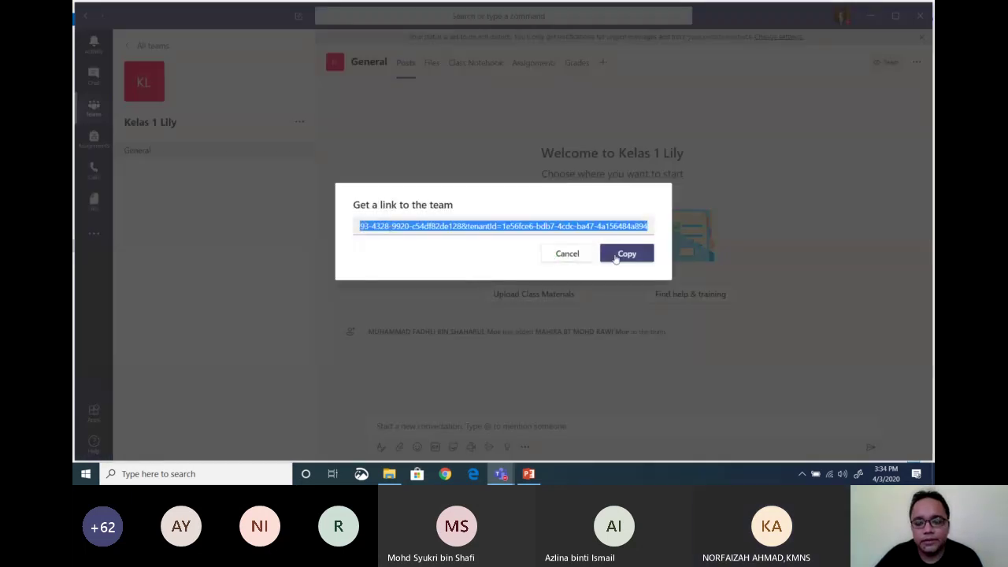
left_click(616, 259)
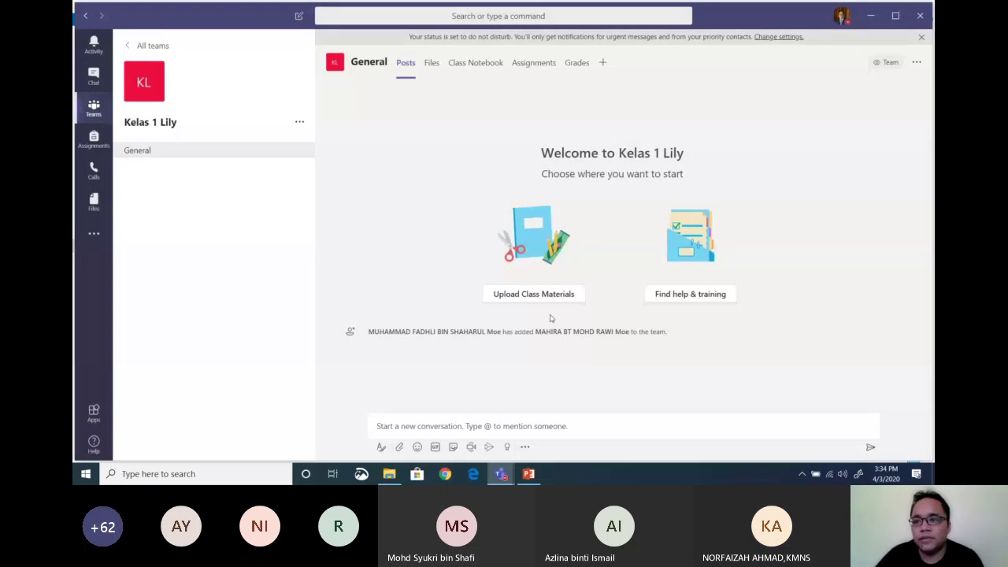
Step: Minimize the open windows, open Telegram from the desktop, close it without sending anything, and return to Microsoft Teams
left_click(871, 16)
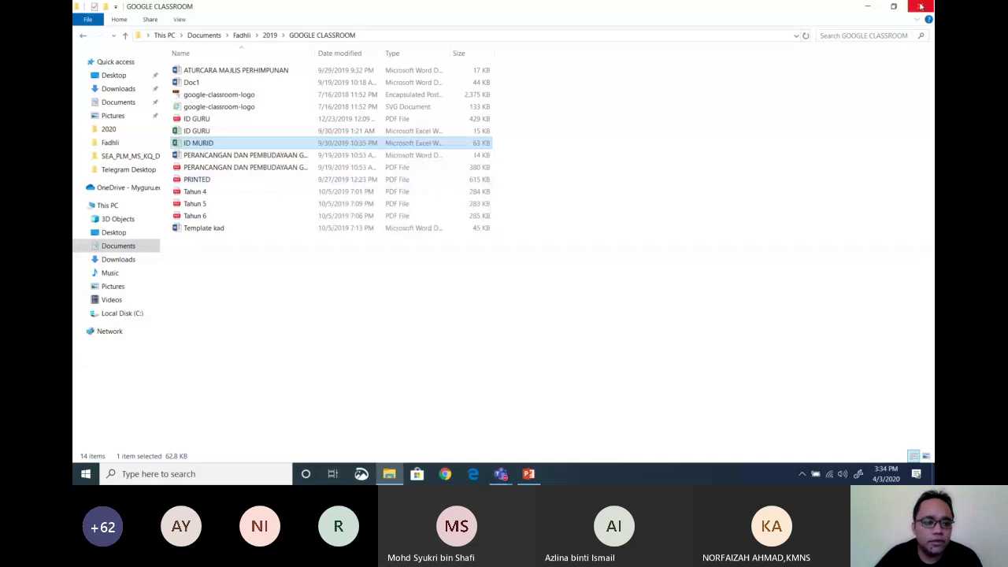
left_click(867, 7)
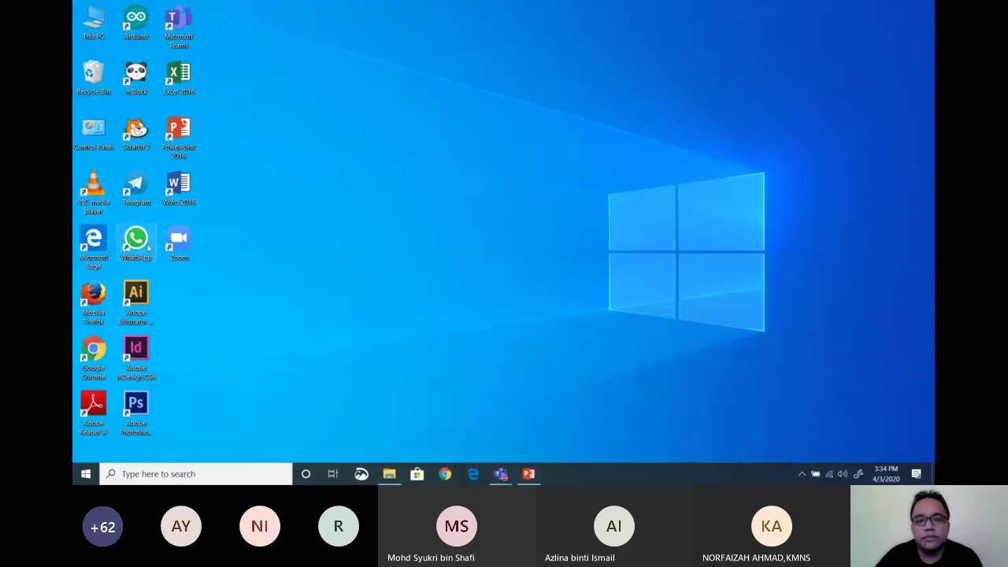
left_click(146, 203)
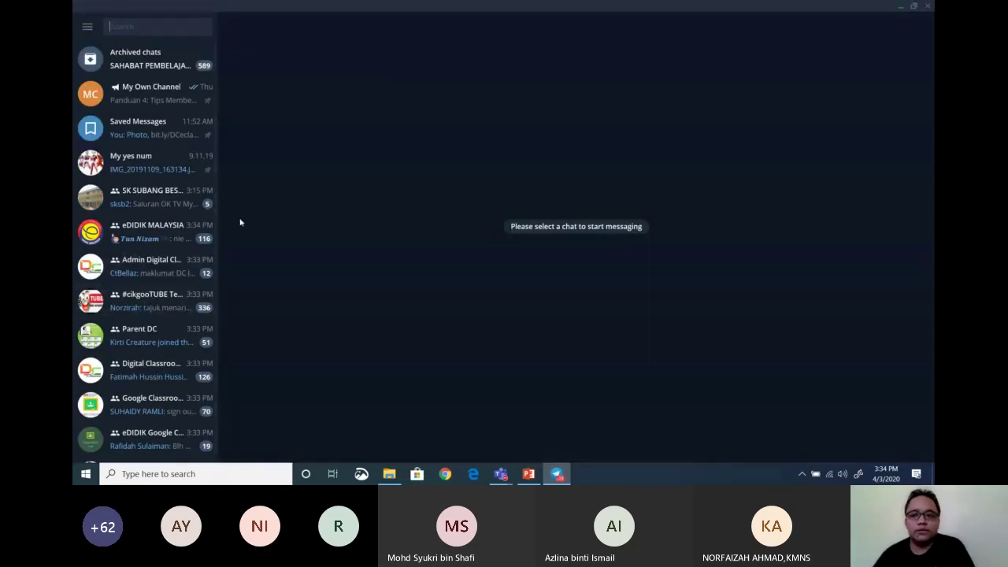
key("alt+F4")
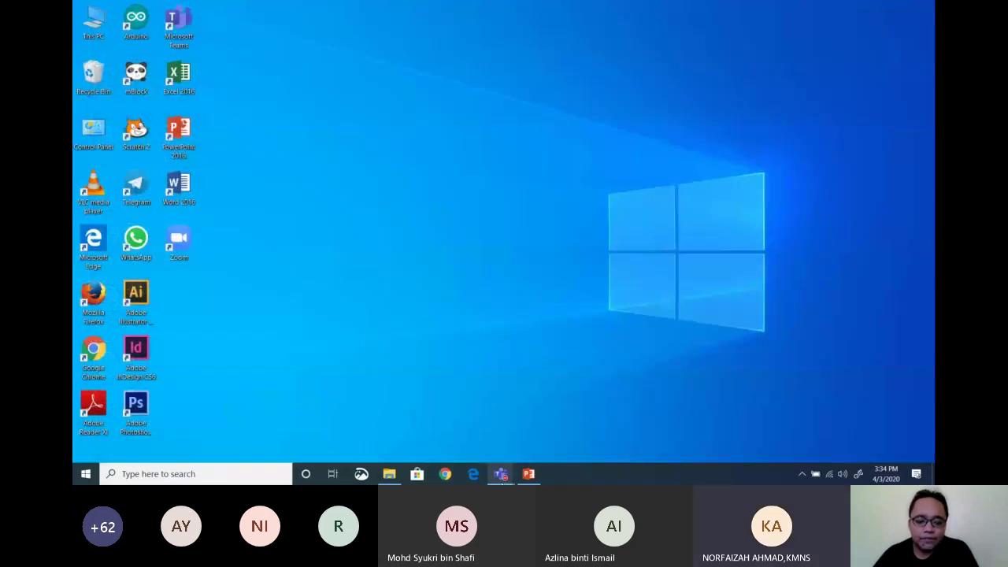
mouse_move(501, 476)
left_click(445, 417)
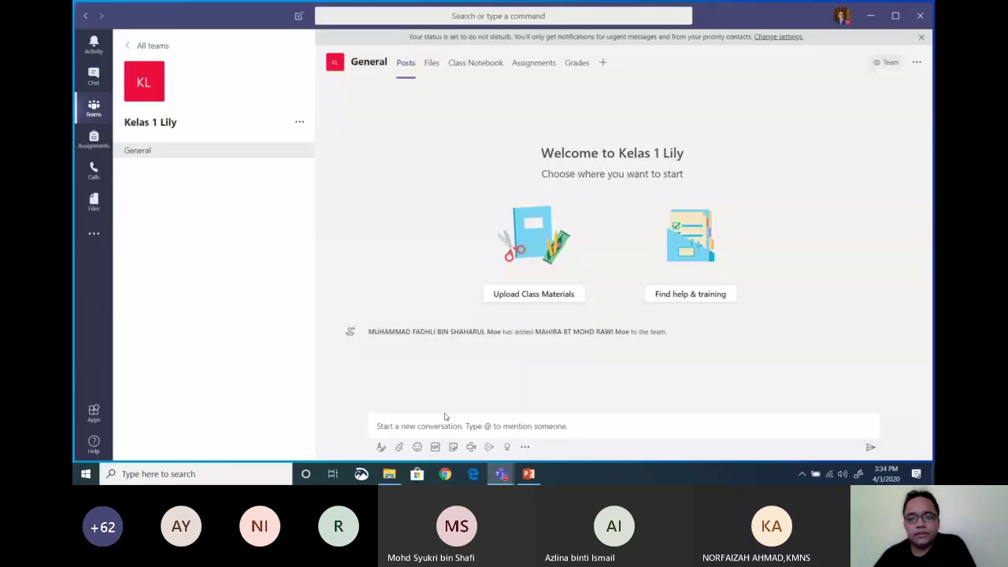
Step: Open the Class Materials folder among the General channel's files in Kelas 1 Lily
left_click(432, 71)
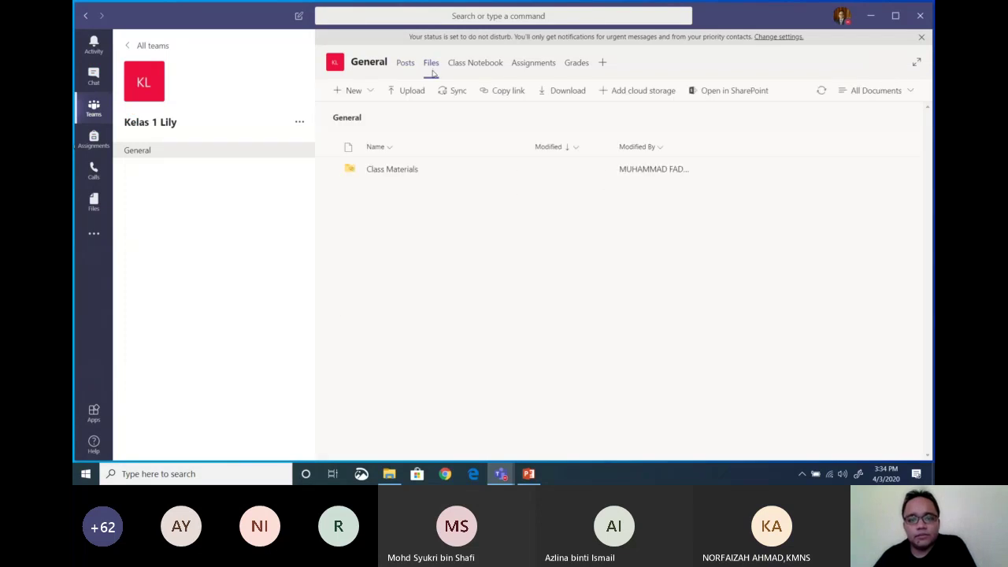
left_click(362, 178)
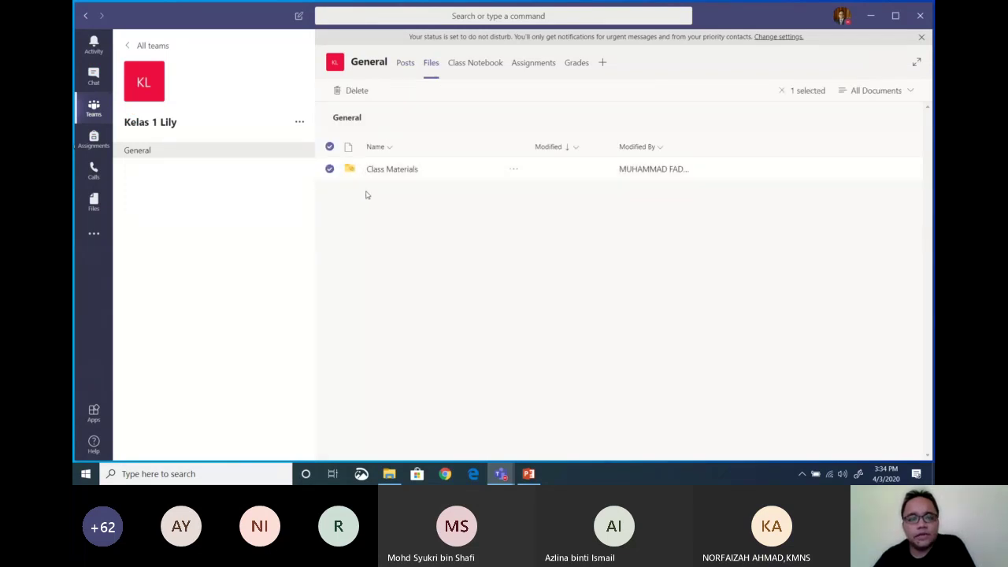
left_click(381, 171)
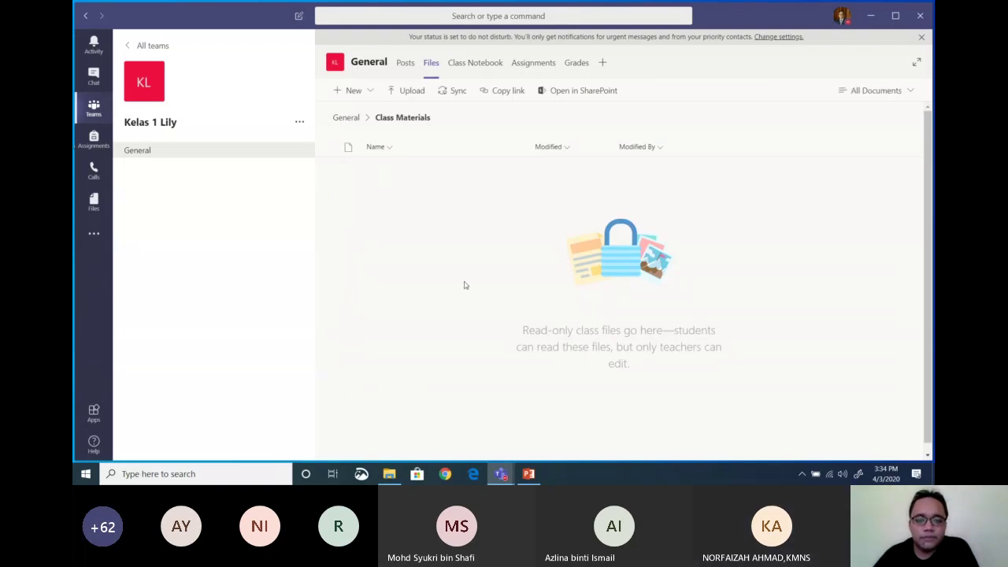
Step: Start setting up a OneNote Class Notebook for Kelas 1 Lily as a blank notebook
left_click(480, 72)
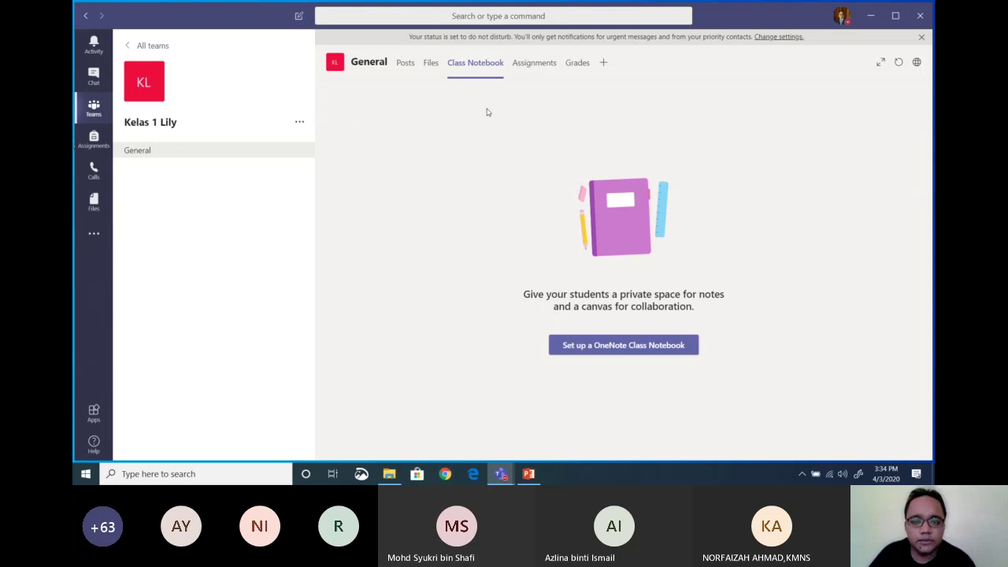
left_click(588, 352)
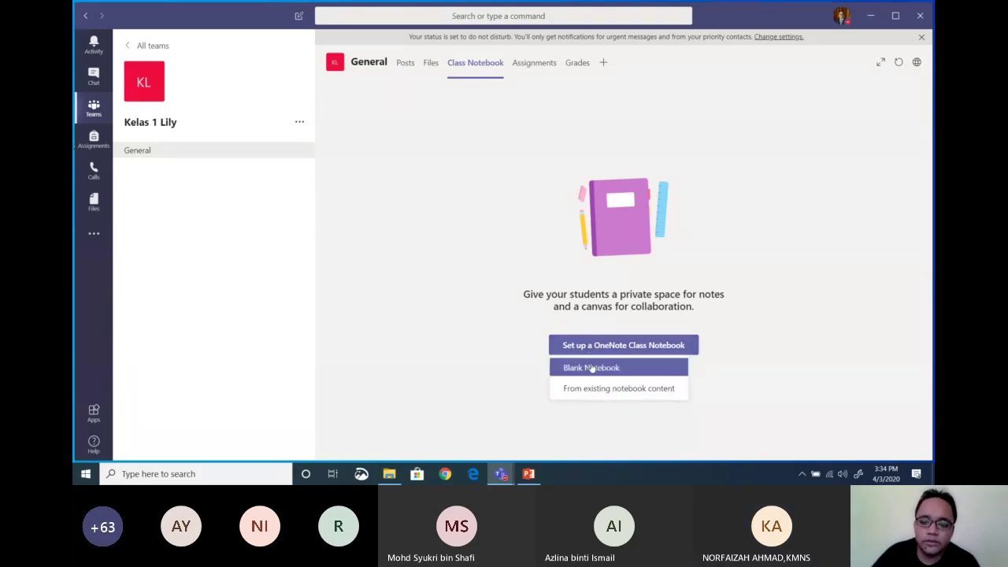
left_click(591, 368)
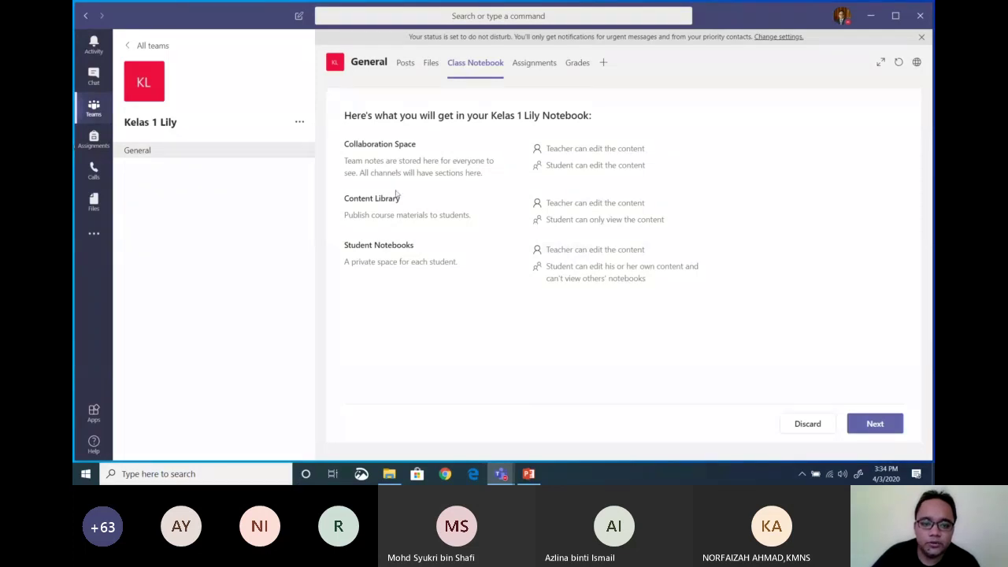
Step: Examine the teacher and student permissions for the Collaboration Space, Content Library and Student Notebooks in the notebook overview
left_click_drag(470, 160, 475, 160)
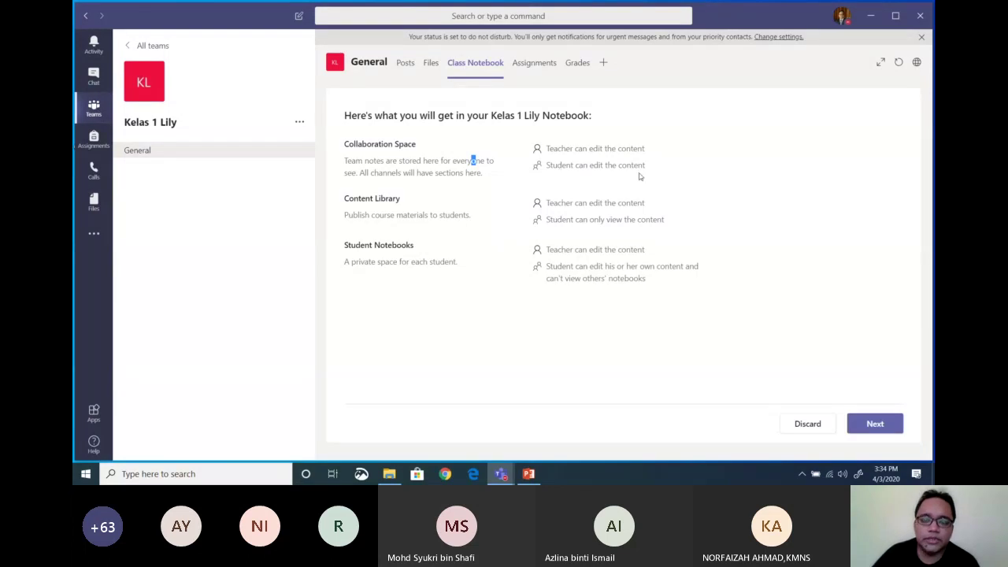
left_click_drag(358, 198, 407, 201)
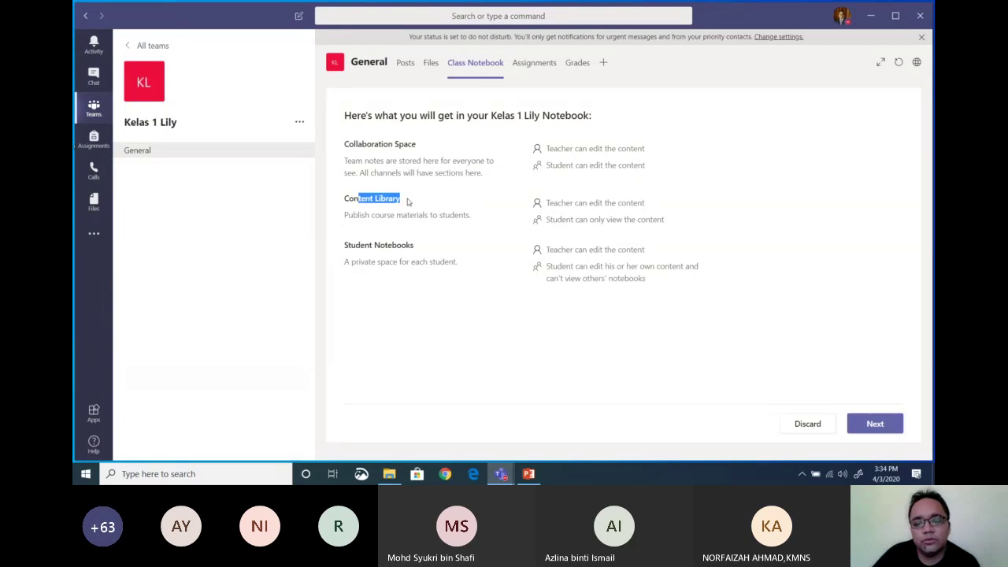
left_click_drag(548, 202, 633, 221)
left_click(652, 233)
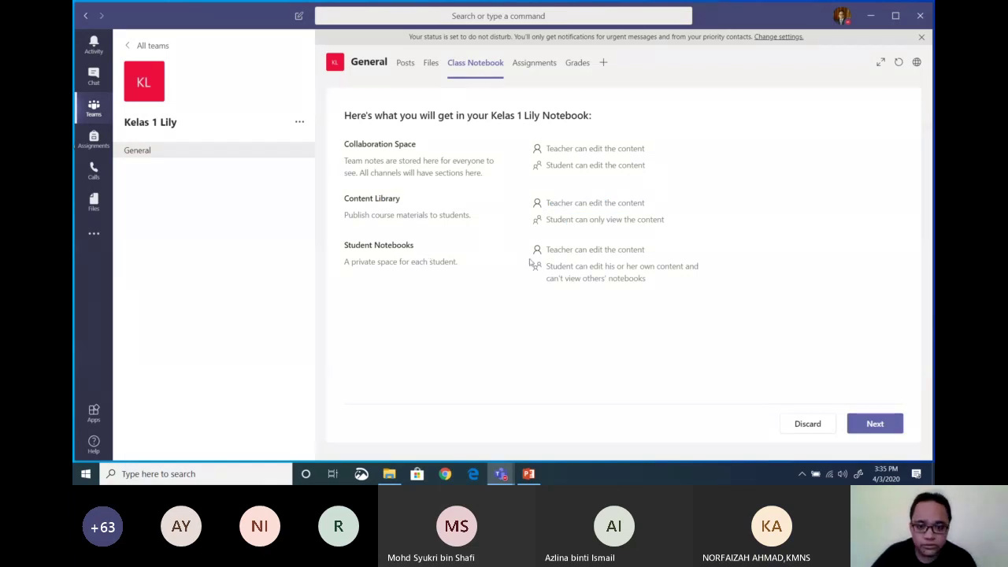
left_click_drag(566, 250, 635, 250)
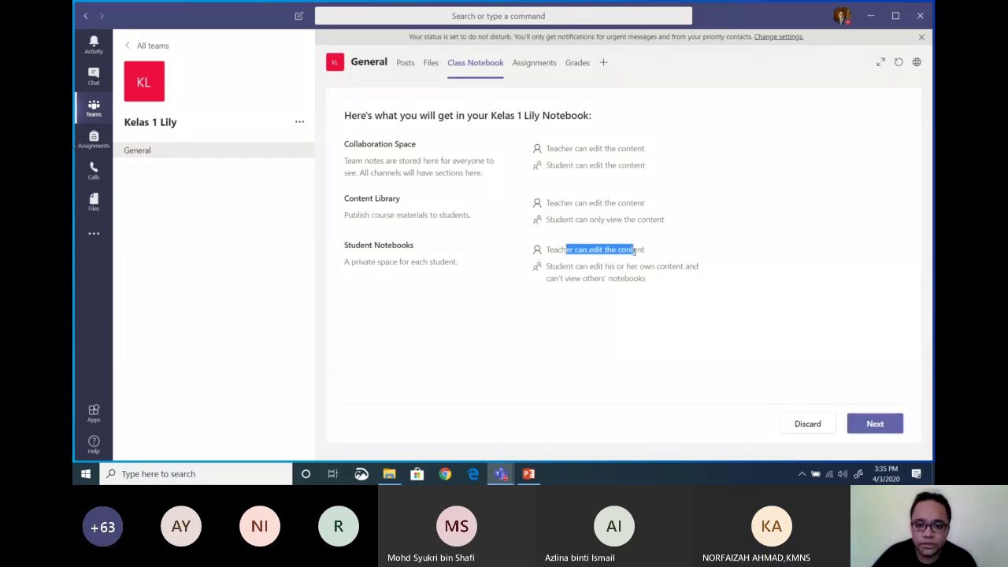
left_click_drag(545, 266, 654, 286)
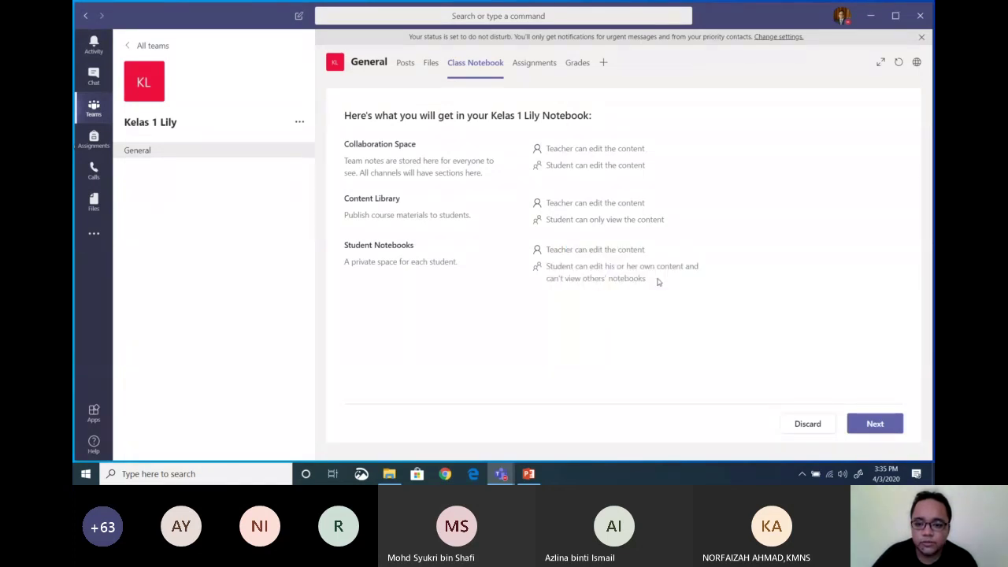
triple_click(653, 281)
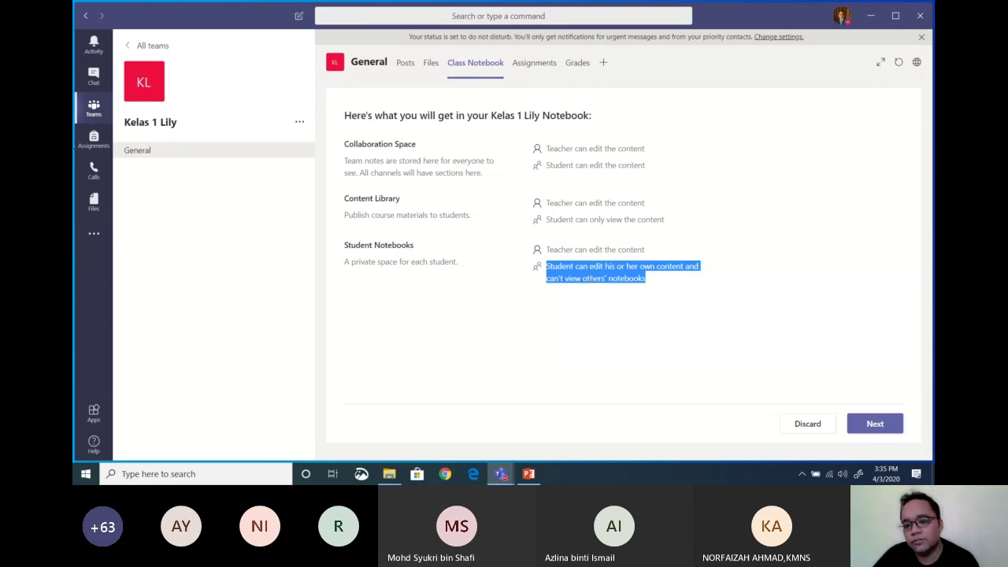
left_click(585, 300)
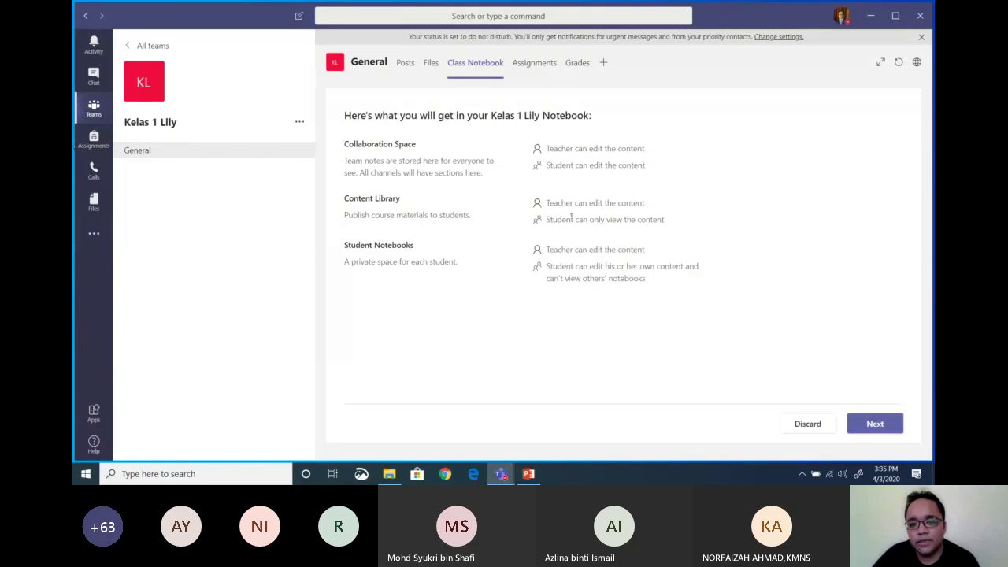
left_click_drag(568, 205, 627, 204)
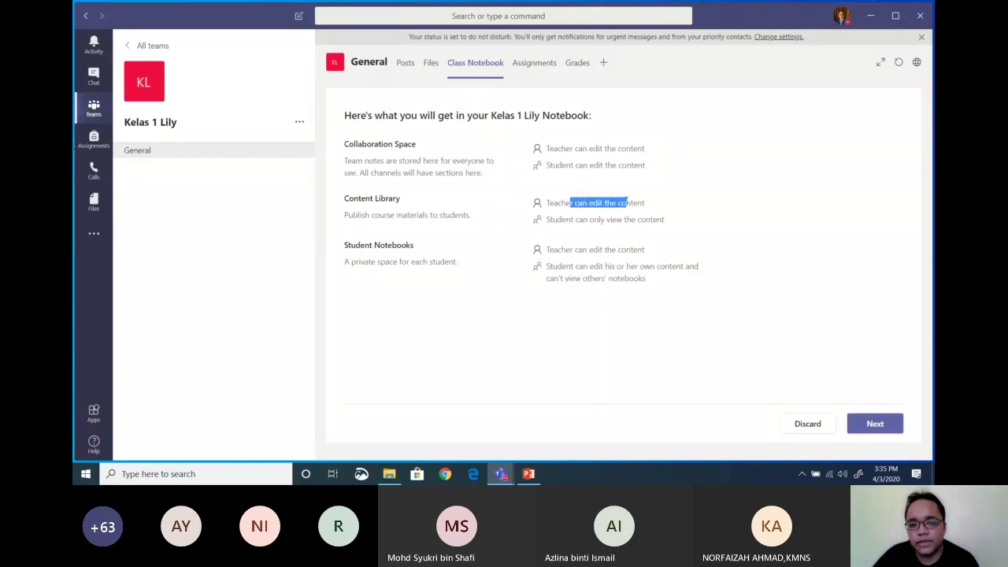
left_click_drag(549, 219, 603, 223)
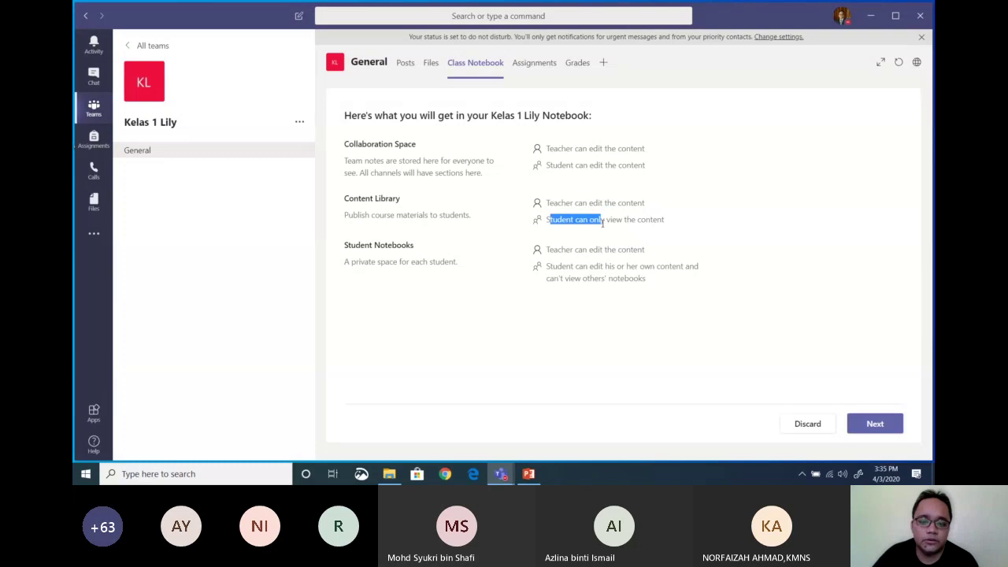
left_click(564, 148)
left_click_drag(564, 148, 637, 167)
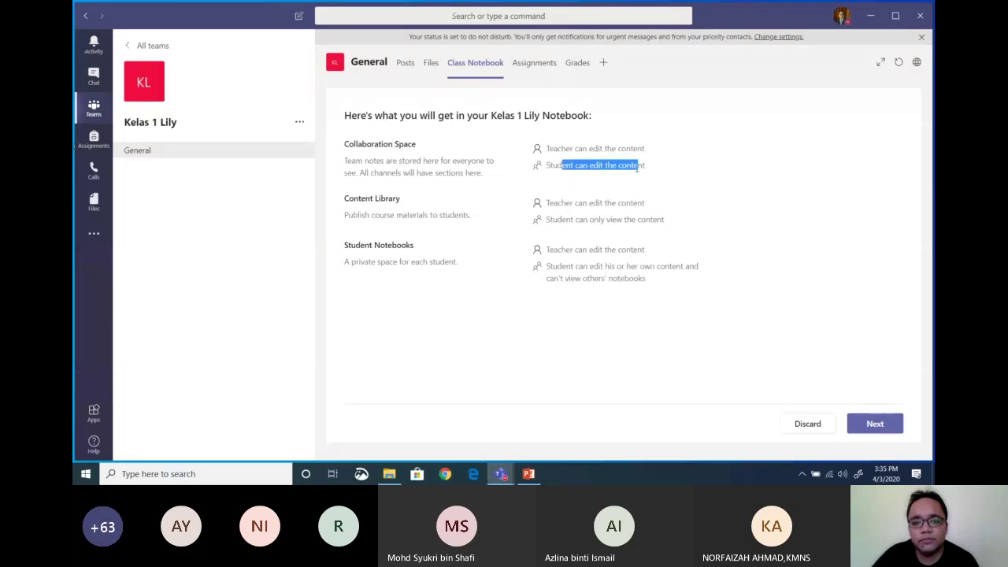
left_click(673, 207)
left_click_drag(562, 165, 592, 149)
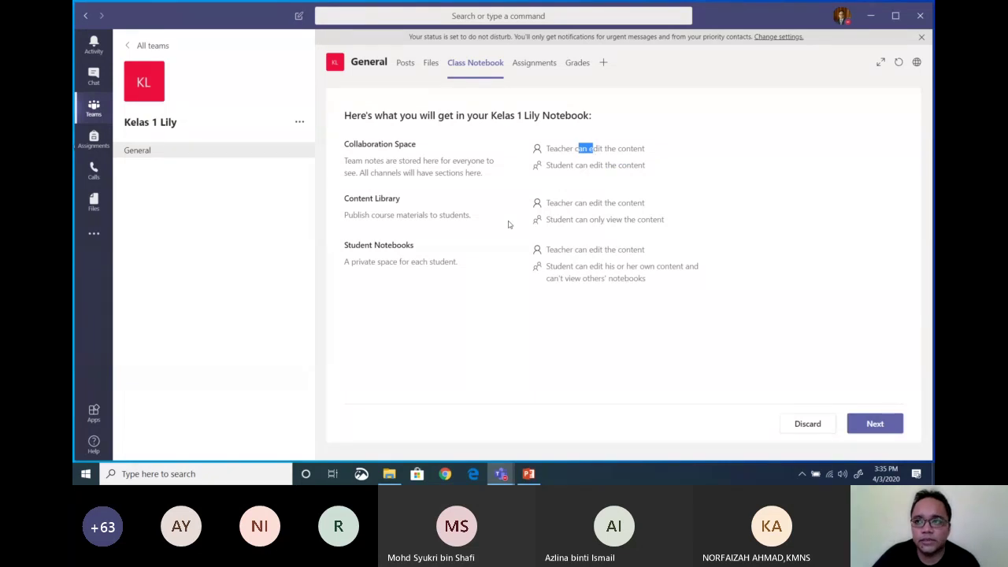
left_click(650, 235)
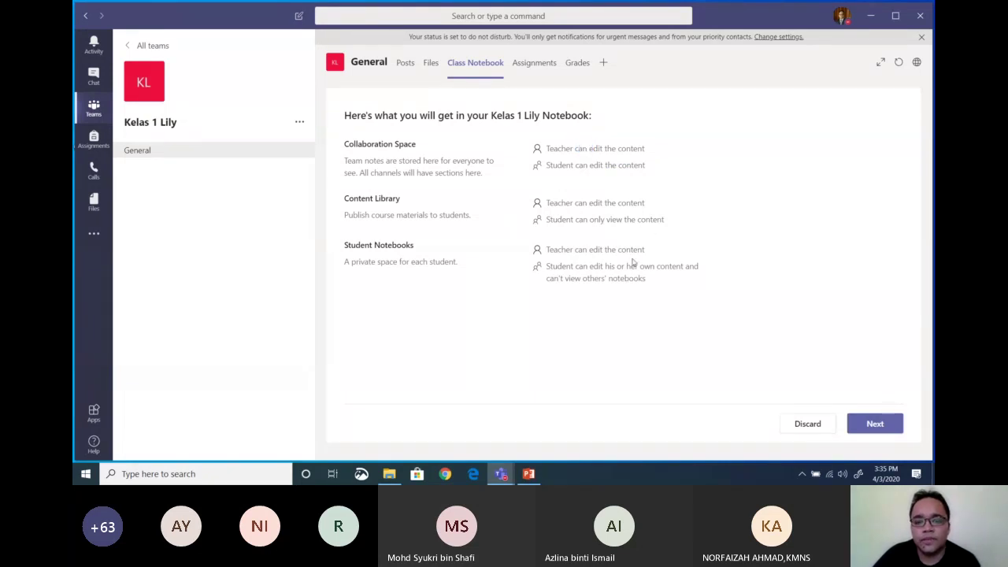
left_click_drag(546, 249, 644, 249)
left_click_drag(584, 267, 692, 280)
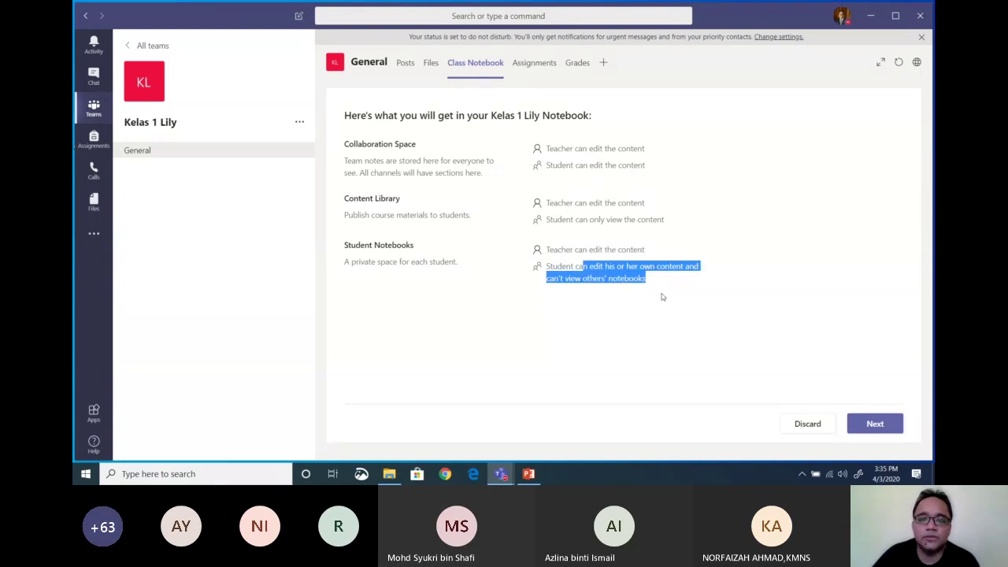
left_click(623, 306)
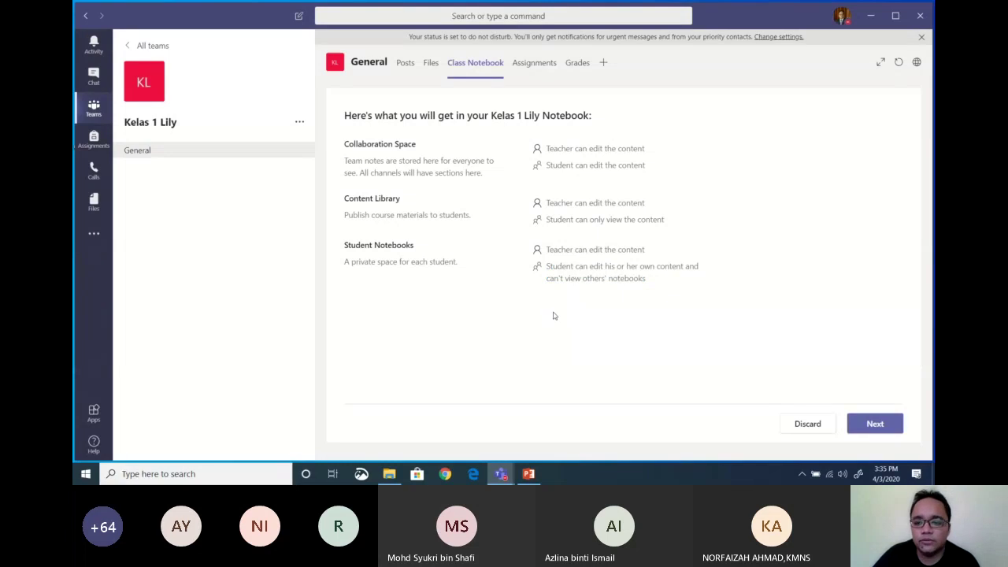
Step: Create the Kelas 1 Lily notebook with the suggested student sections Handouts, Class Notes, Homework and Quizzes
left_click(875, 424)
left_click(805, 422)
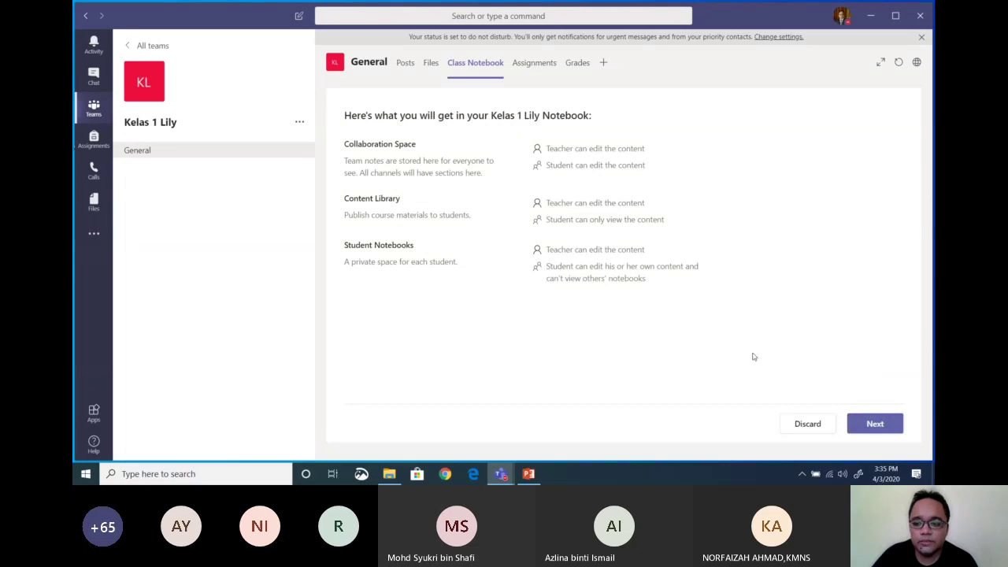
left_click(874, 421)
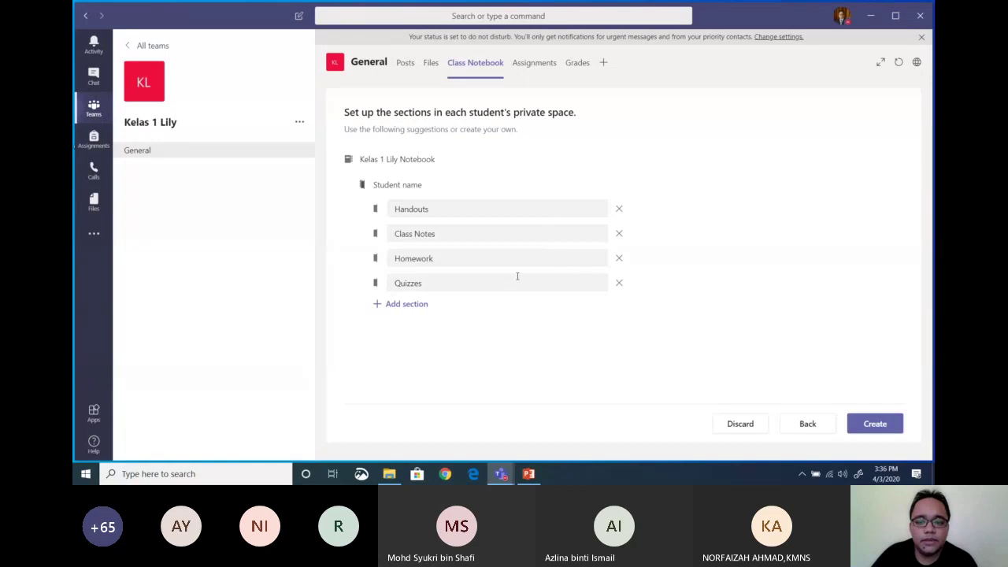
left_click(882, 425)
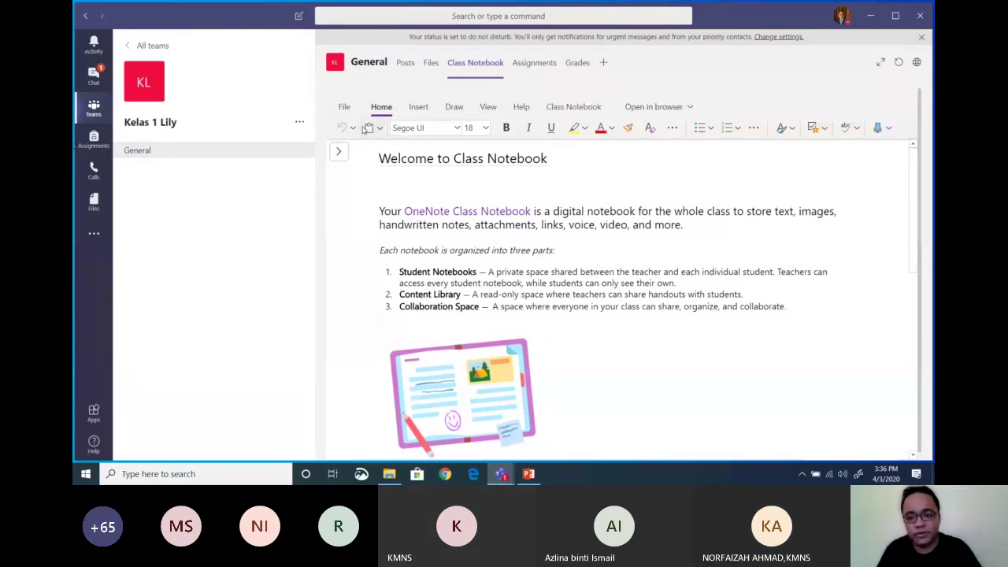
Step: Look through the notebook's welcome page, show its section and page list, and open the Class Notebook FAQ page
scroll(556, 247, "down", 10)
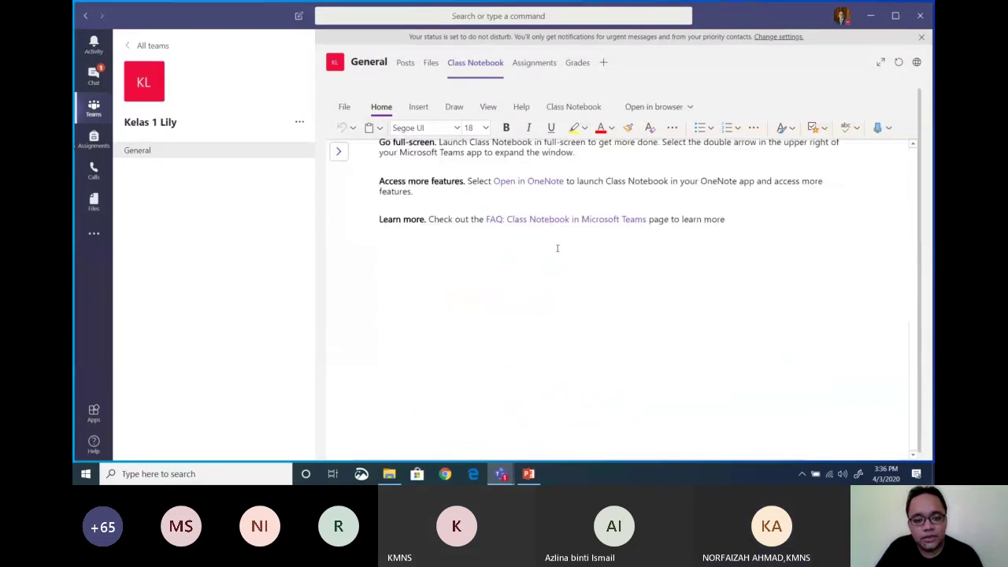
scroll(559, 250, "up", 5)
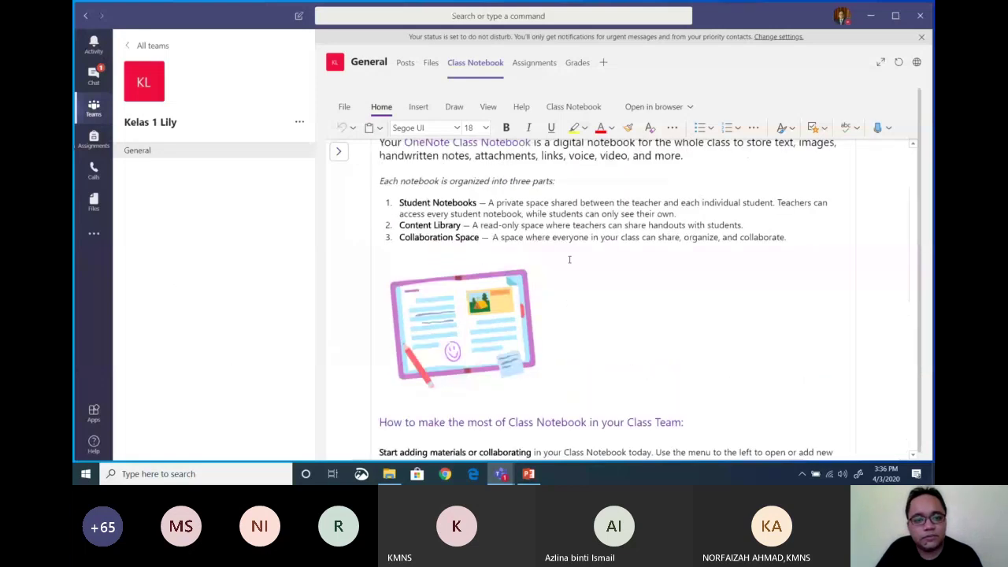
scroll(569, 259, "up", 2)
left_click(338, 150)
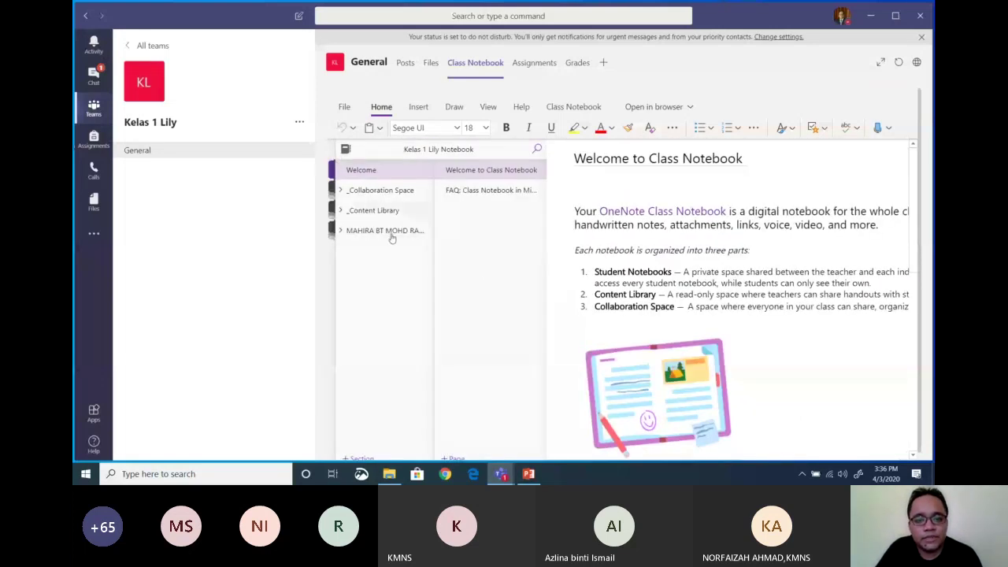
left_click(513, 189)
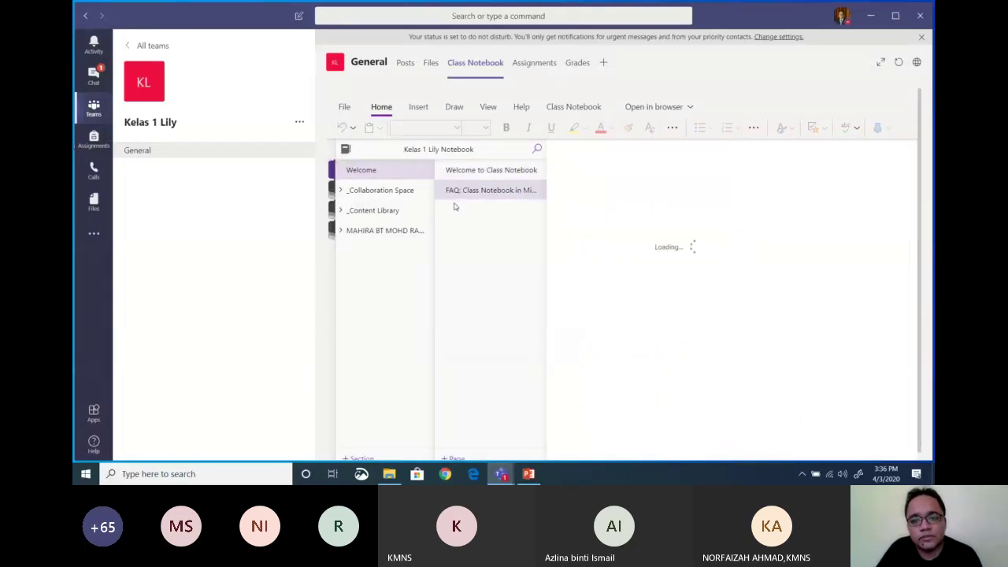
Step: Expand the student's private notebook and view its Homework, Class Notes, Handouts and Quizzes sections
left_click(387, 235)
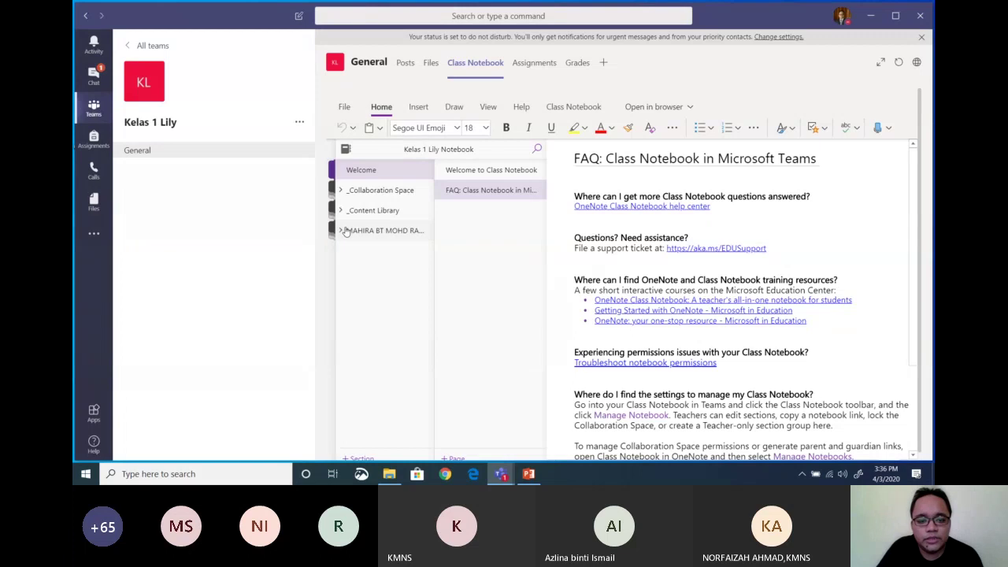
left_click(362, 252)
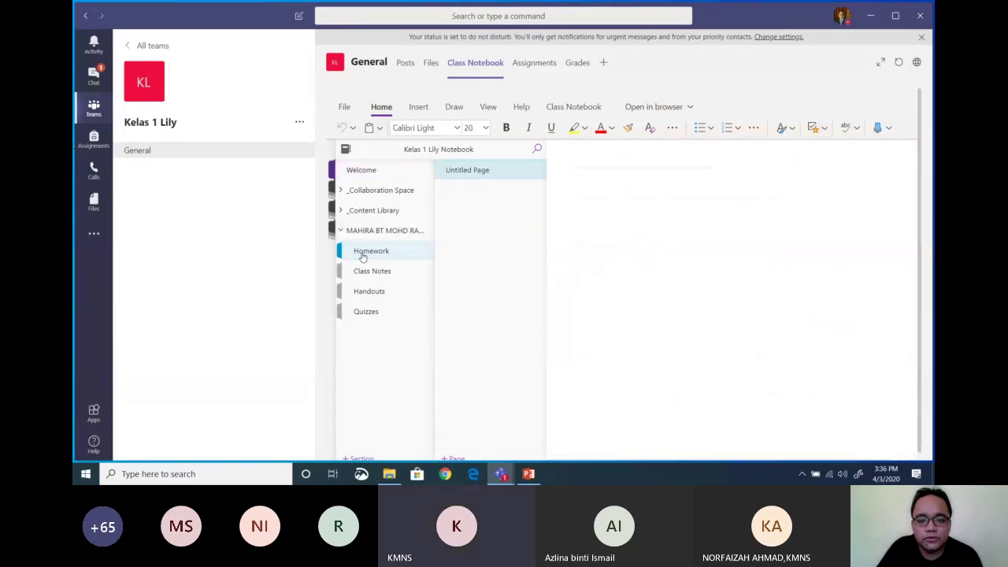
left_click(365, 273)
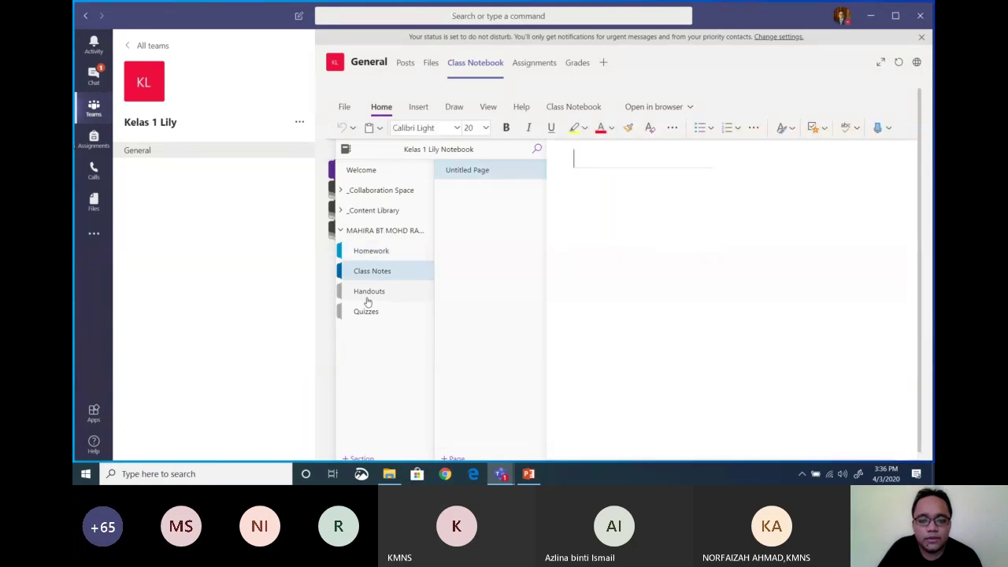
left_click(367, 300)
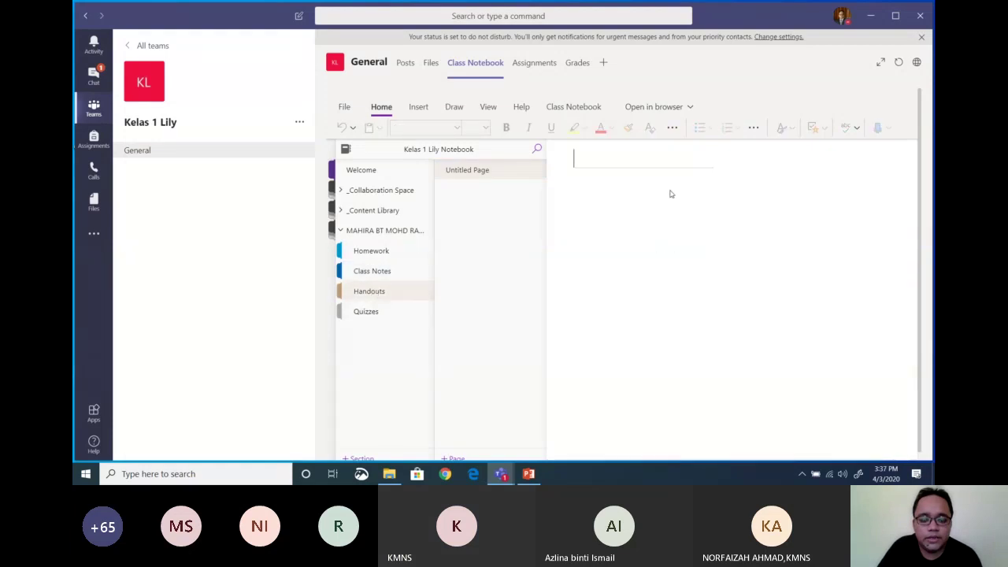
left_click(371, 315)
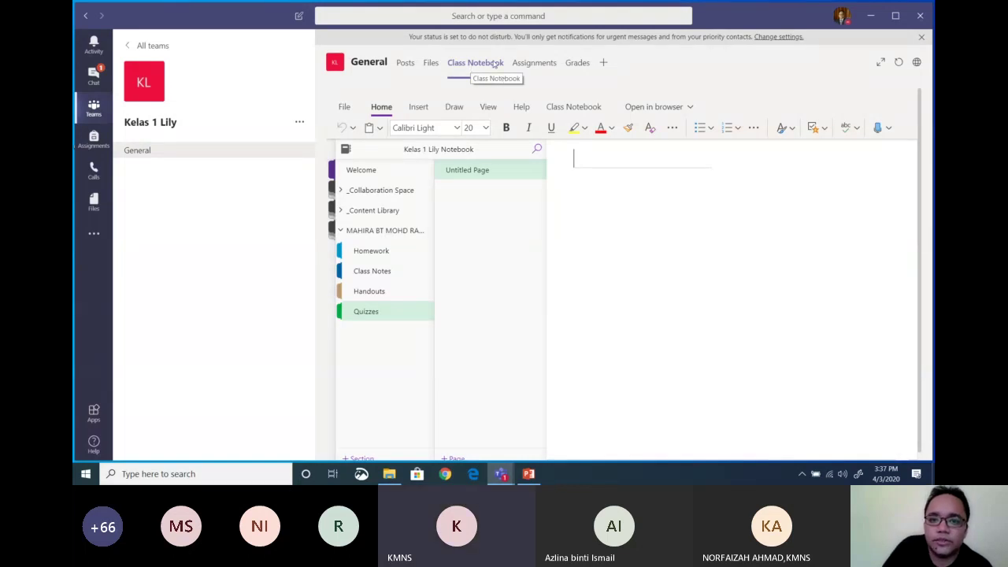
Step: Open the Assignments area of Kelas 1 Lily and get past its welcome page to the upcoming assignments list
left_click(535, 64)
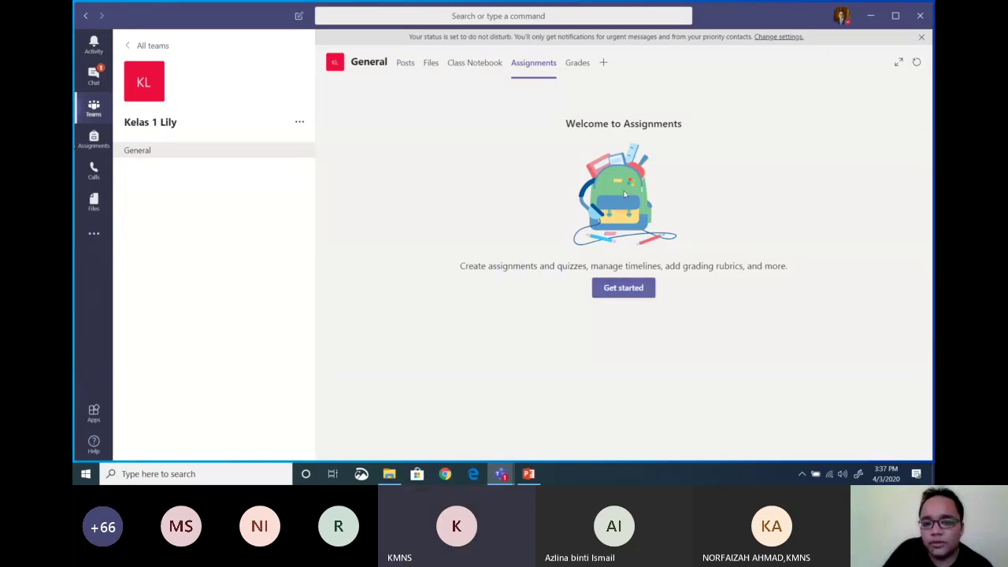
left_click(613, 291)
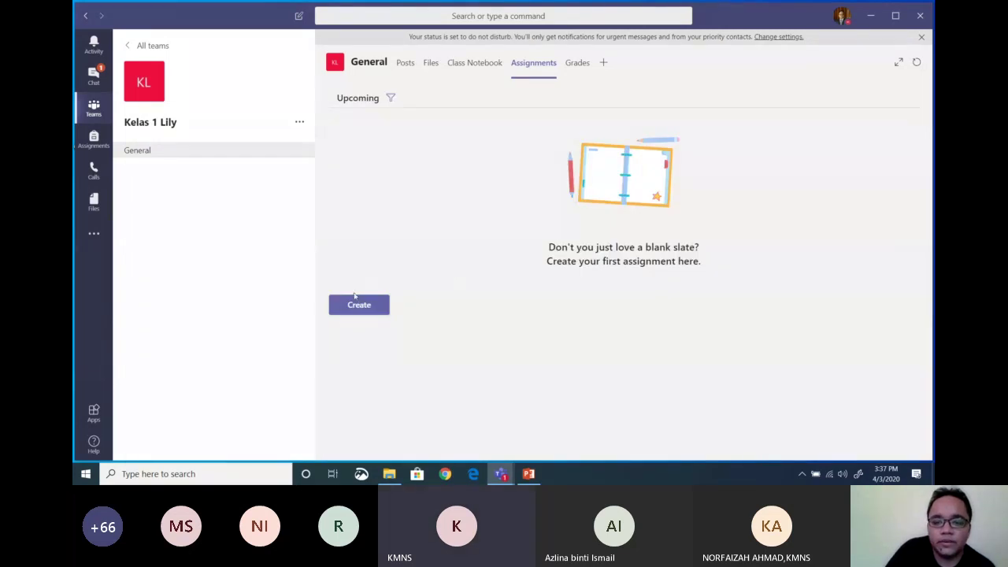
left_click(366, 308)
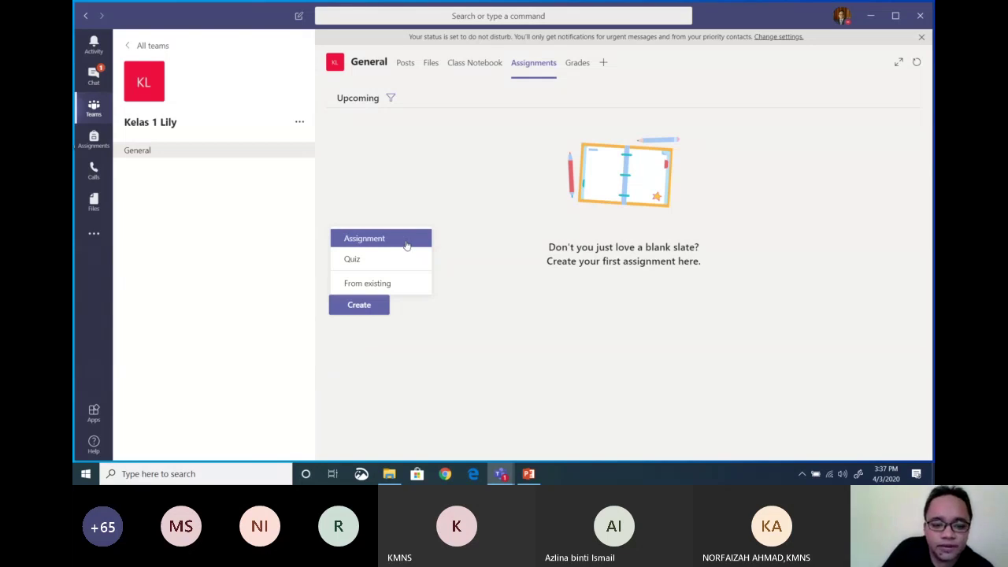
left_click(355, 288)
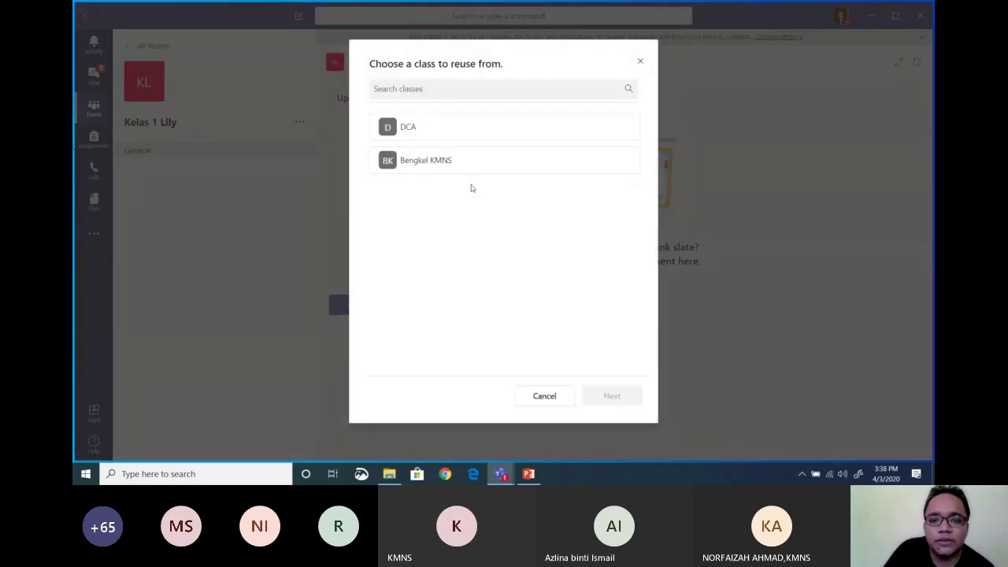
left_click(484, 130)
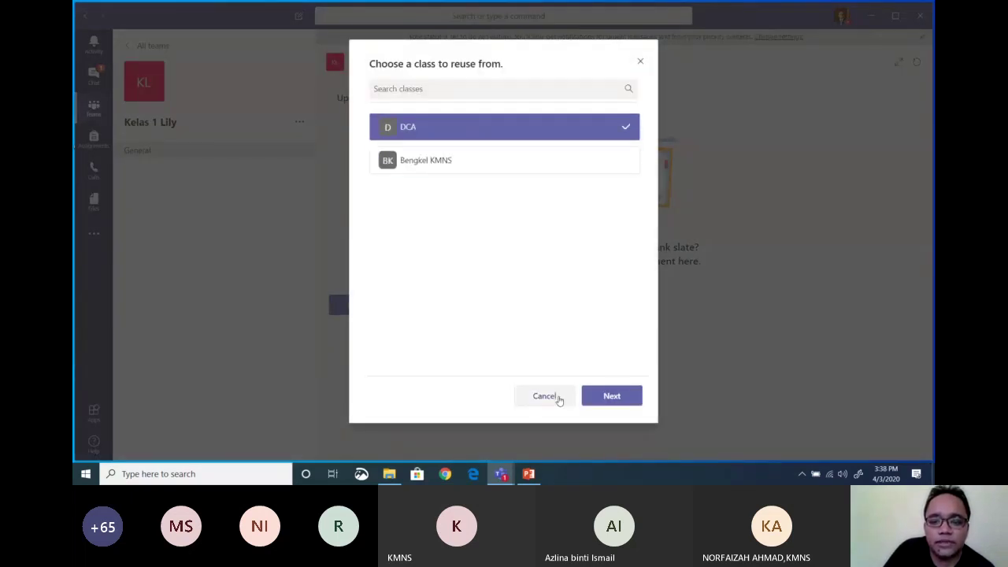
left_click(612, 396)
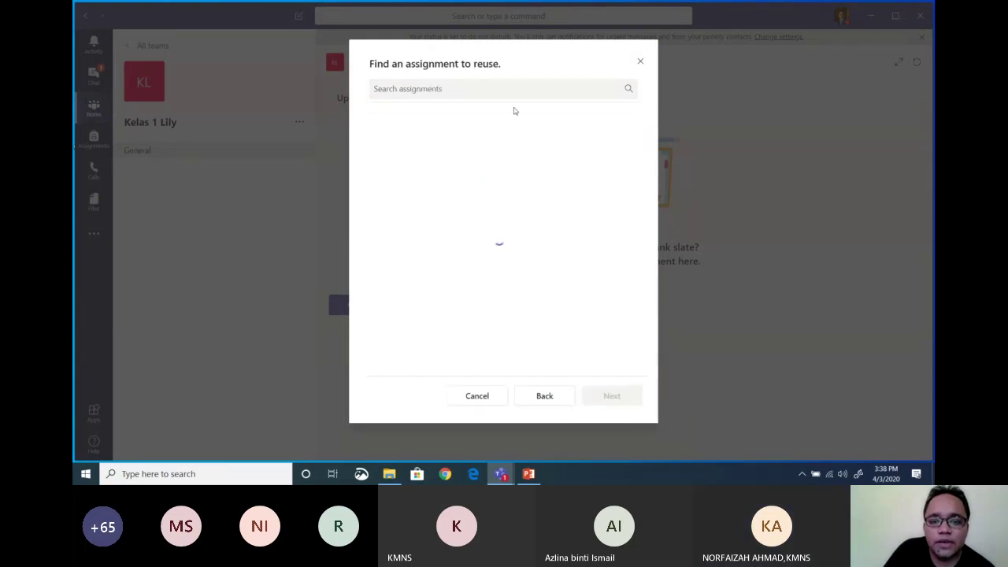
left_click(538, 404)
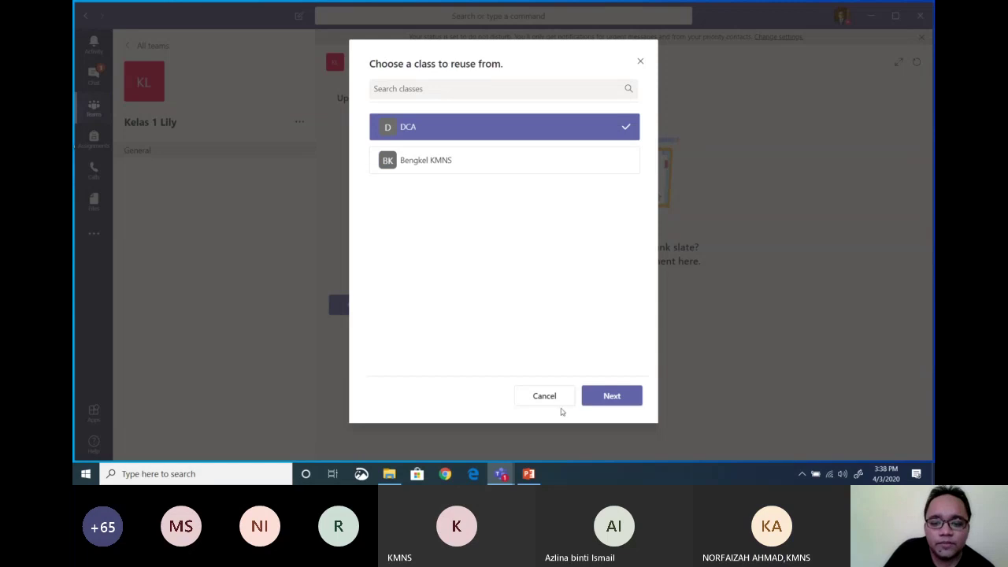
left_click(556, 404)
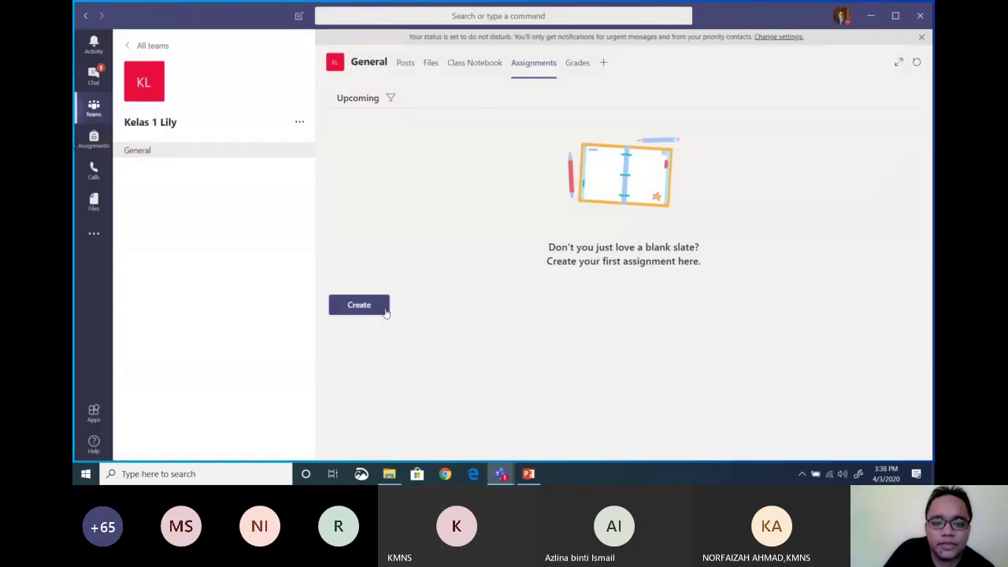
Step: Start a new blank assignment for Kelas 1 Lily and open its instructions for editing
left_click(383, 311)
left_click(378, 258)
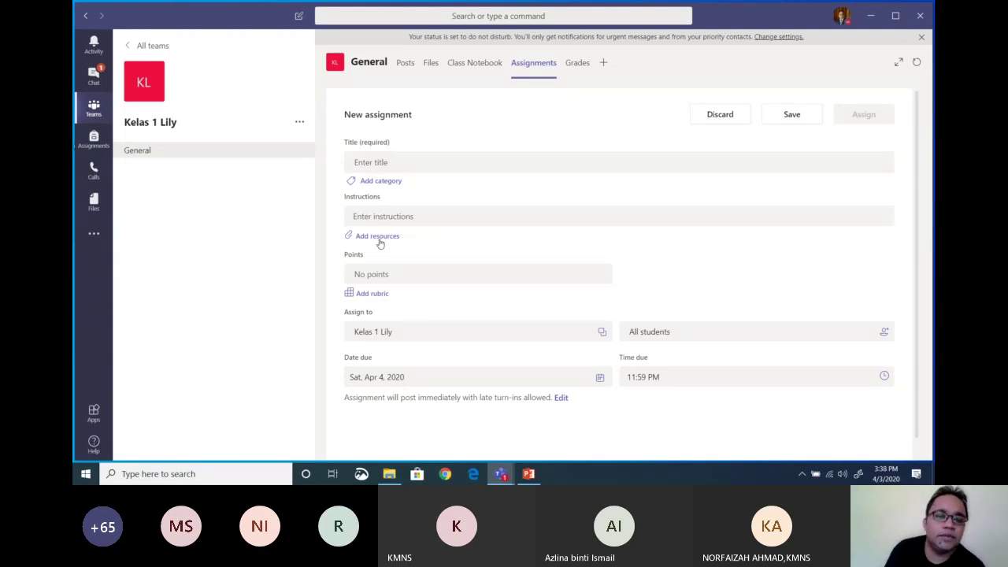
left_click(414, 163)
left_click(380, 217)
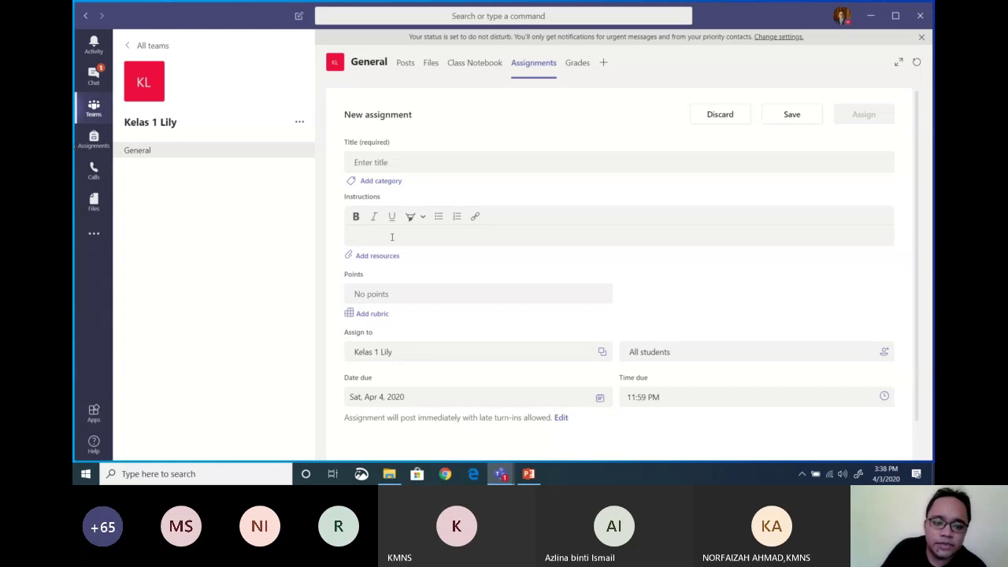
Step: Open the new assignment's resource picker and choose the Class Notebook as the source
left_click(376, 257)
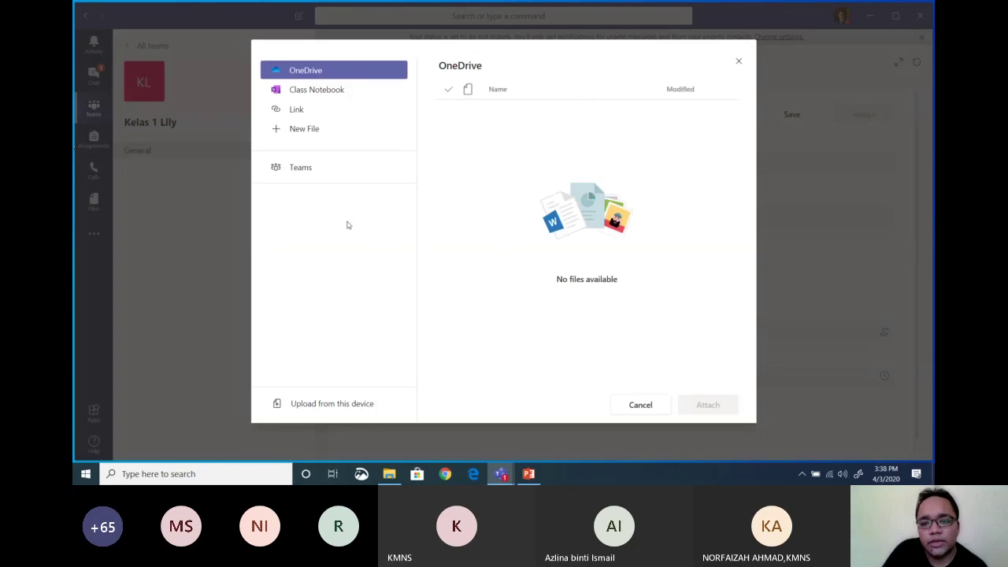
left_click(370, 92)
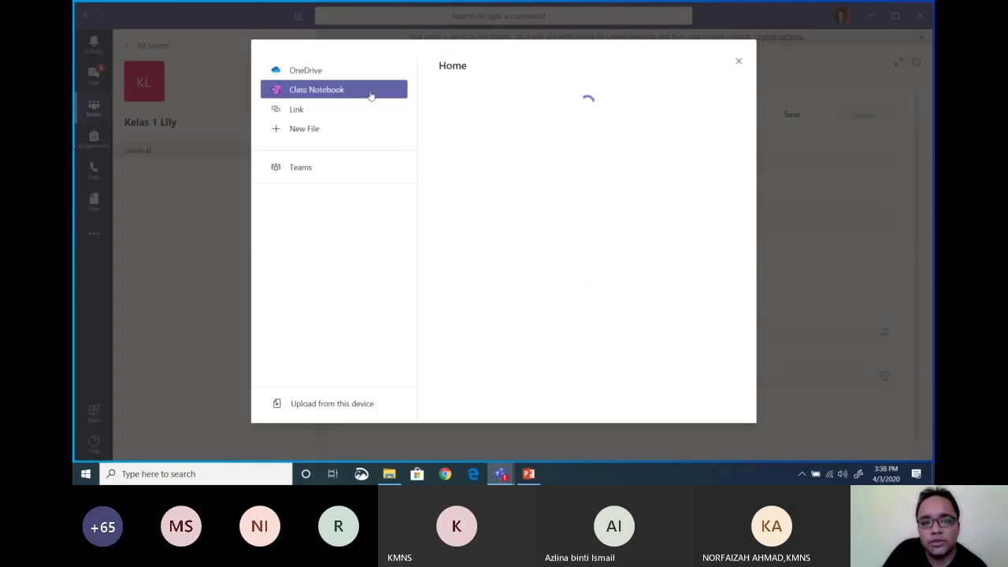
Step: View the fields for attaching a link and for adding a category to the new assignment, leaving both empty
left_click(365, 115)
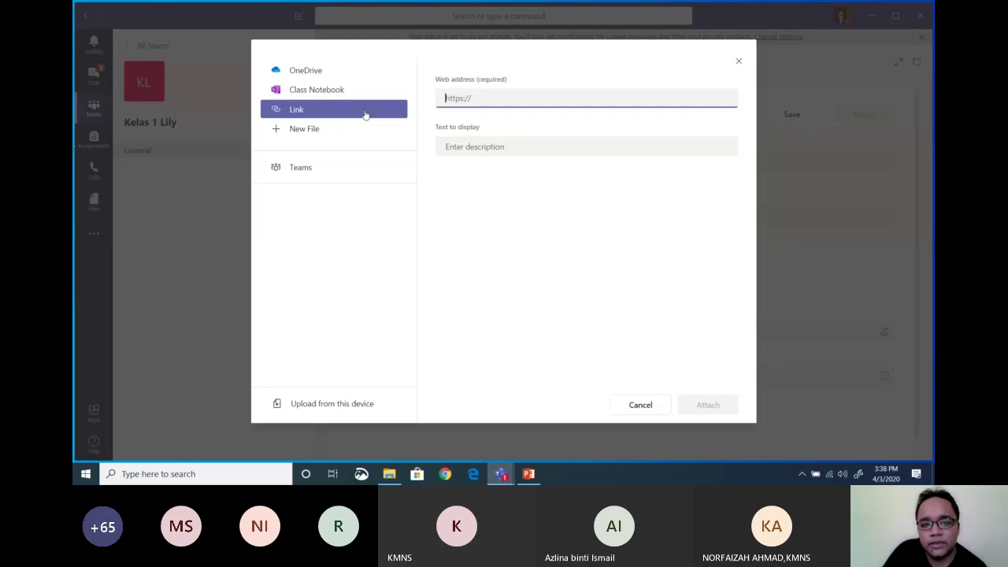
left_click(642, 406)
left_click(387, 182)
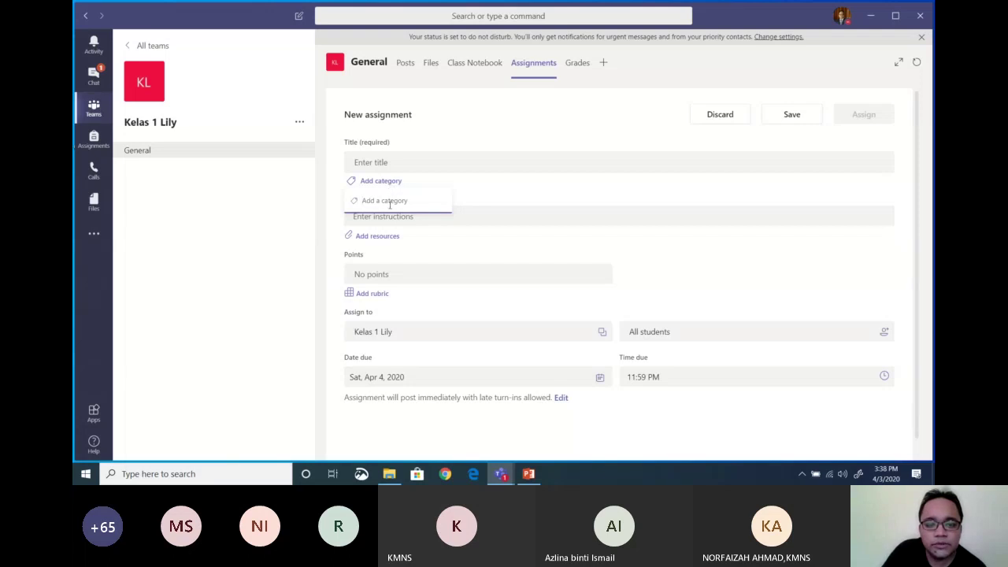
left_click(600, 185)
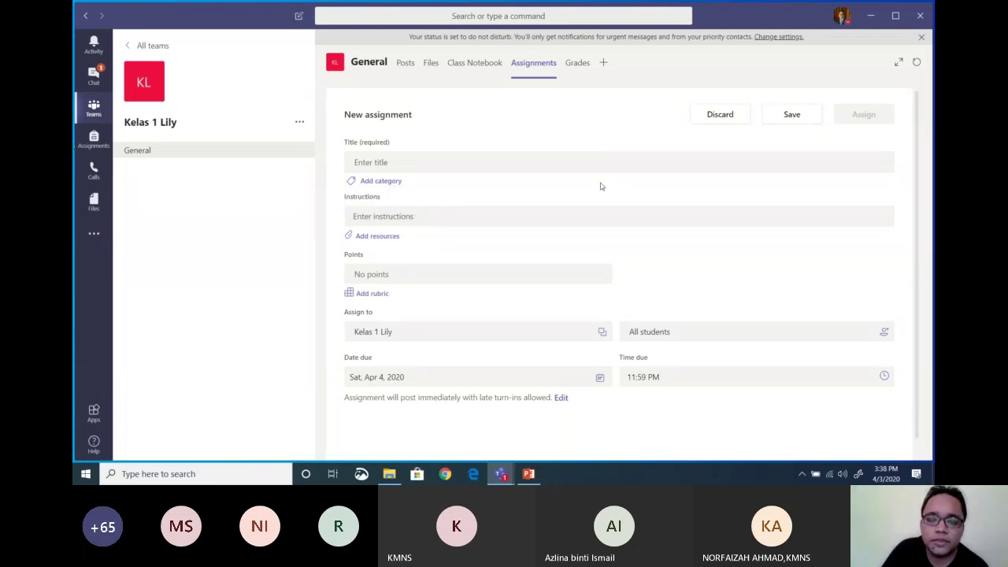
left_click(387, 182)
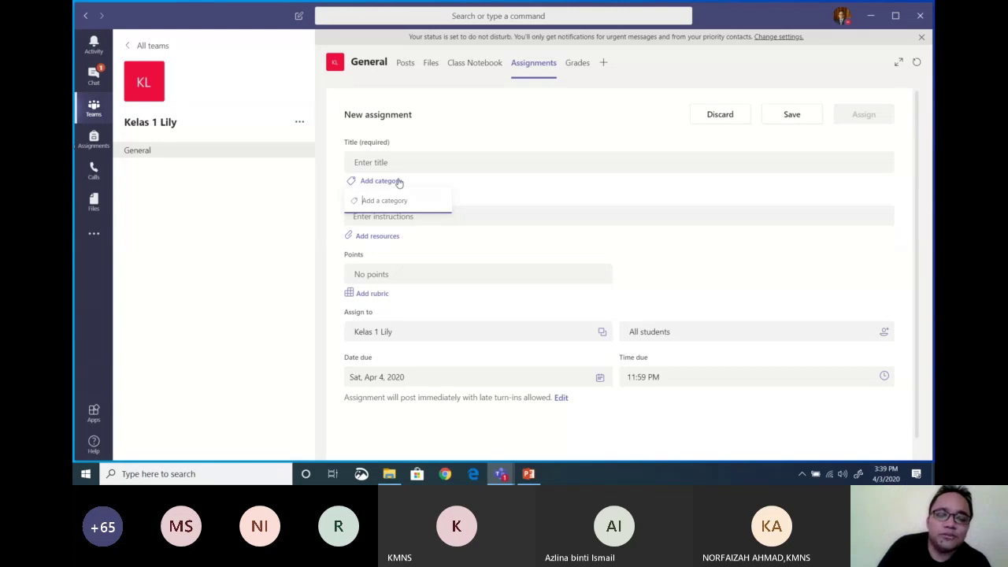
left_click(467, 198)
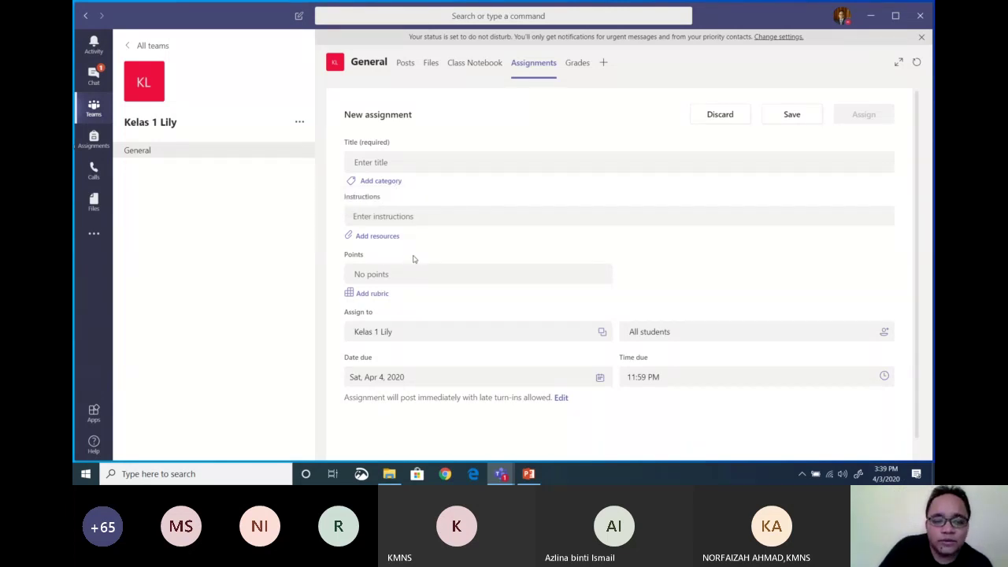
Step: Try 100 and 60 as the points value of the new assignment
left_click(382, 273)
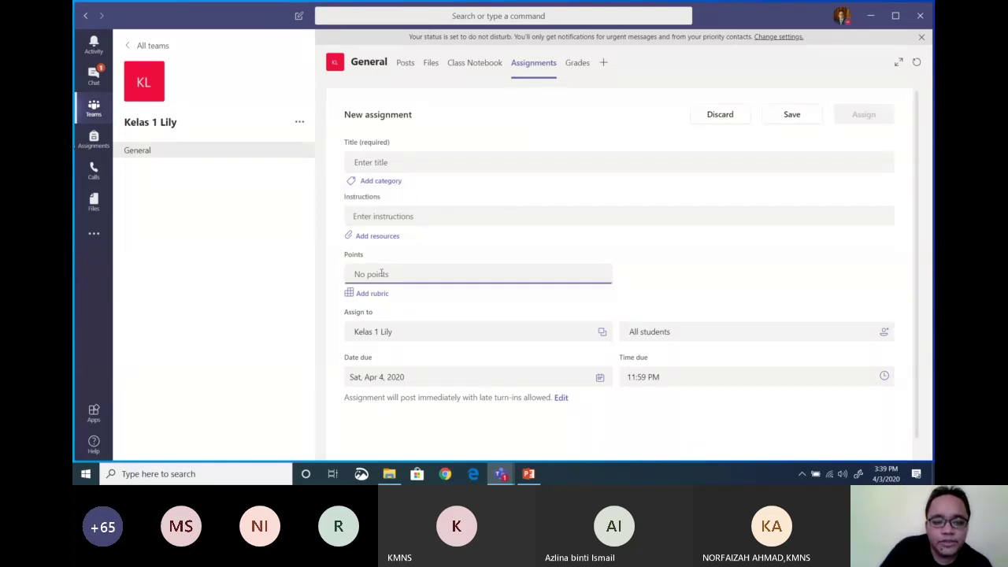
type("100")
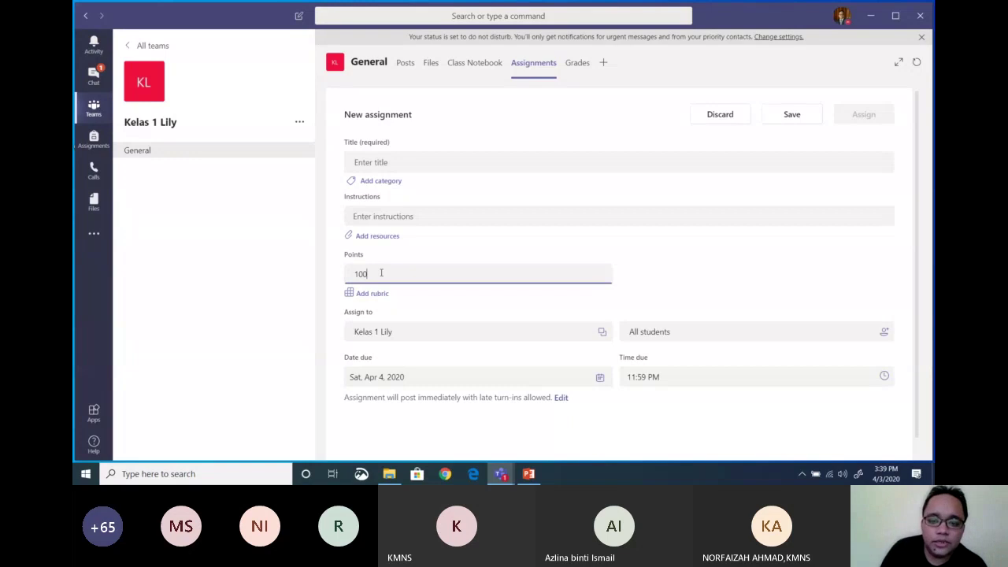
left_click(451, 252)
left_click(391, 267)
key("BackSpace")
key("BackSpace")
key("BackSpace")
type("60")
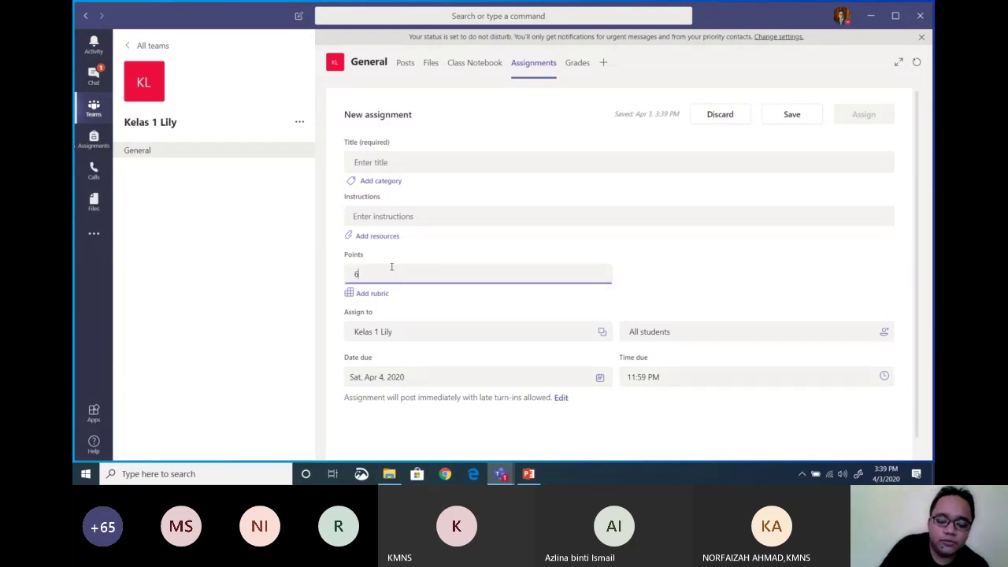
Step: Replace the assignment's points value with 40
key("BackSpace")
key("BackSpace")
type("40")
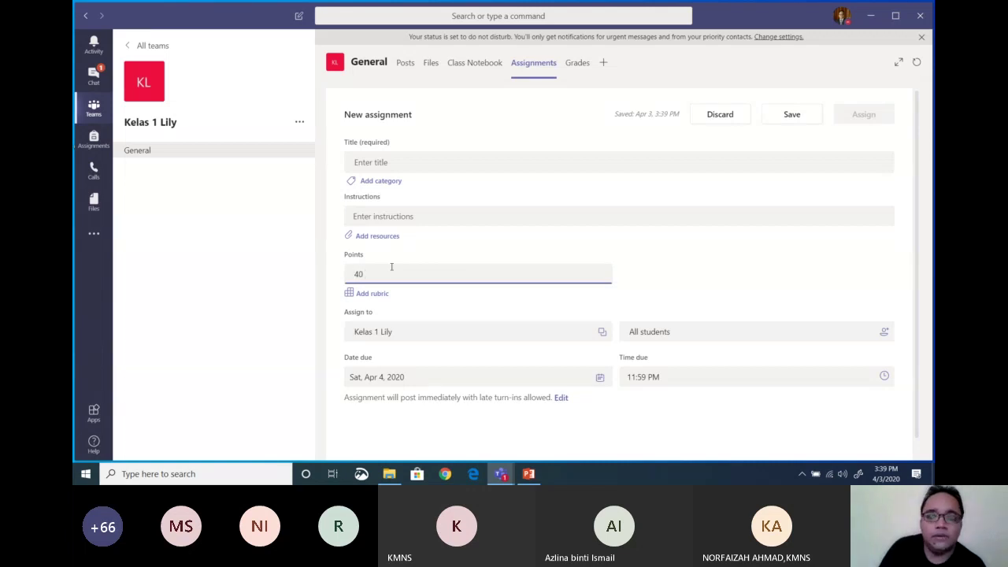
Step: View the blank new rubric form with its points switch and grading criteria, and leave it without attaching a rubric
left_click(373, 293)
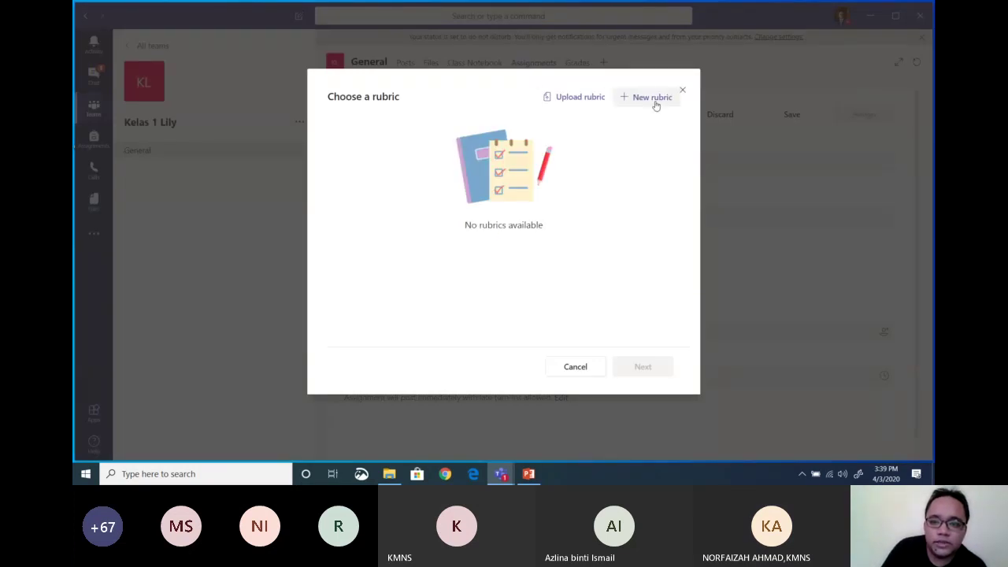
left_click(652, 99)
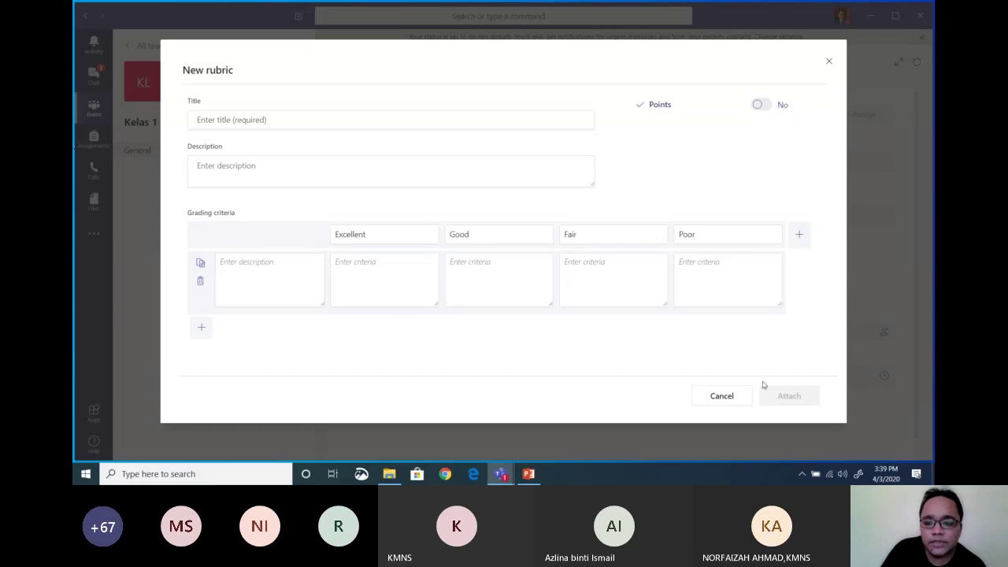
left_click(731, 399)
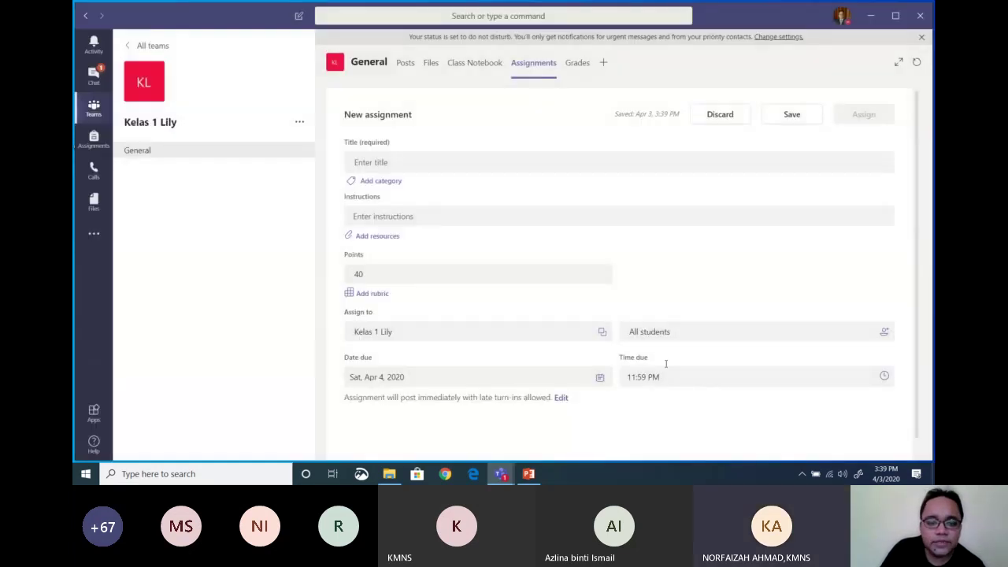
left_click(561, 273)
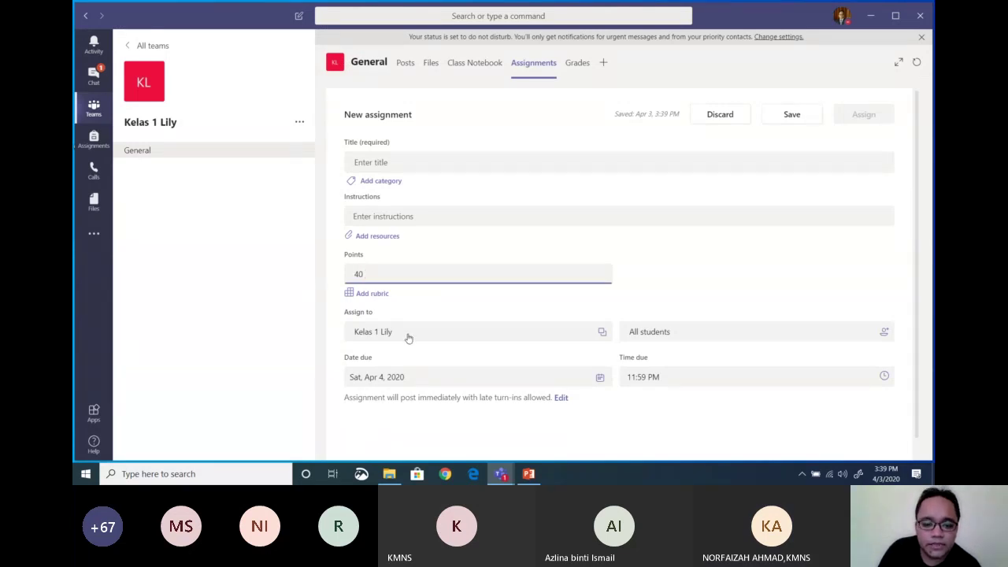
Step: View the classes available to assign to, and try selecting an individual student before returning to all students
left_click(600, 334)
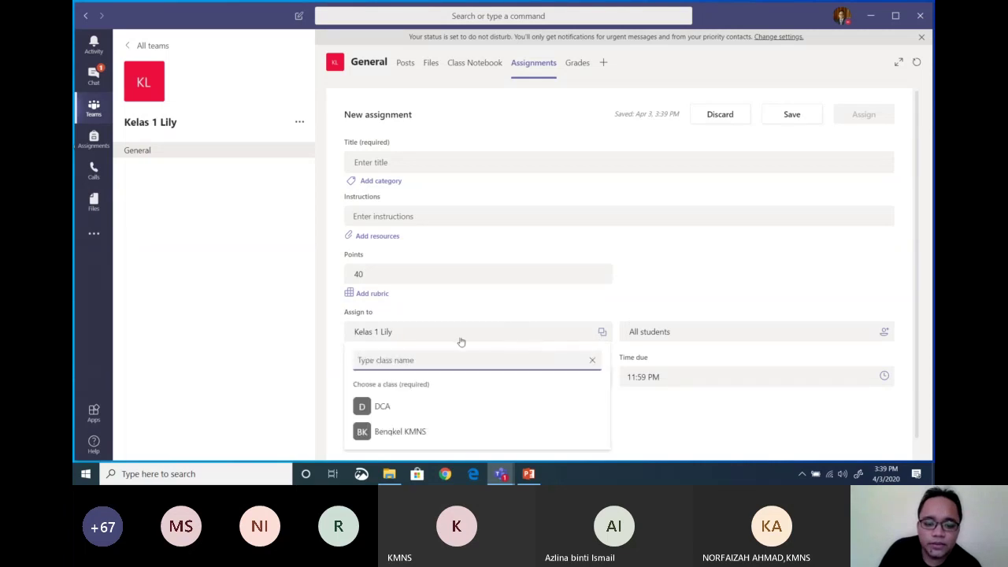
left_click(754, 293)
left_click(869, 337)
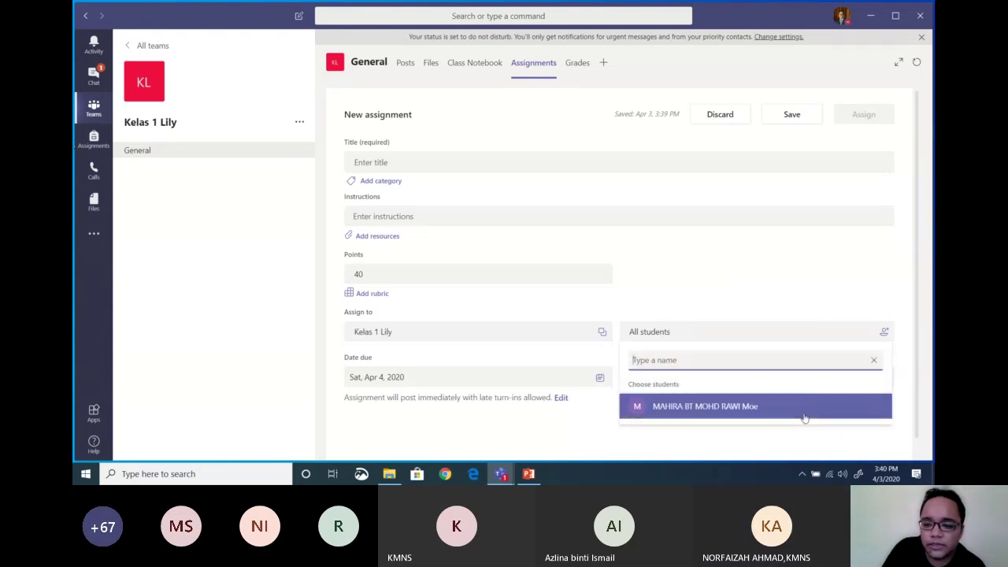
left_click(804, 417)
left_click(866, 337)
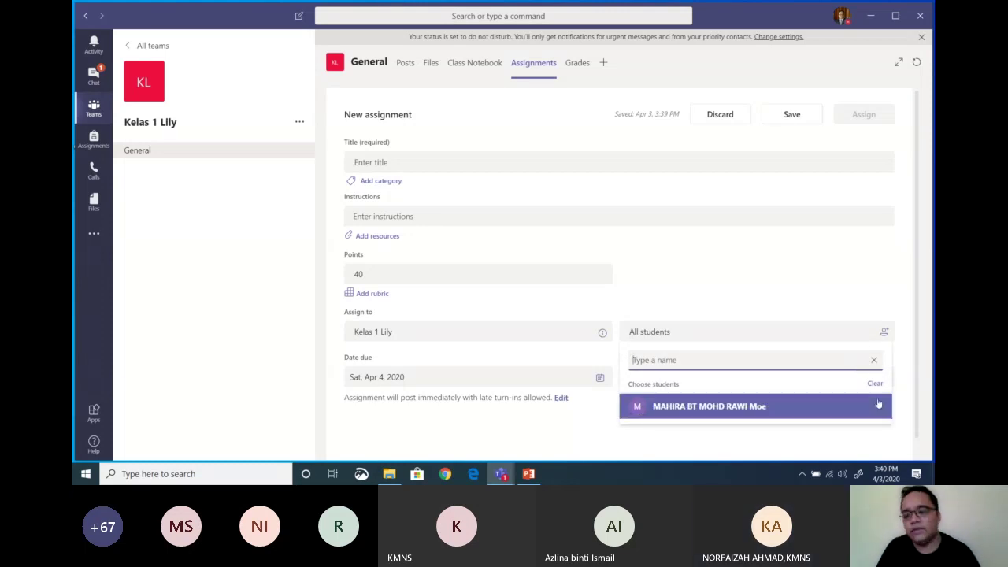
left_click(876, 407)
left_click(870, 339)
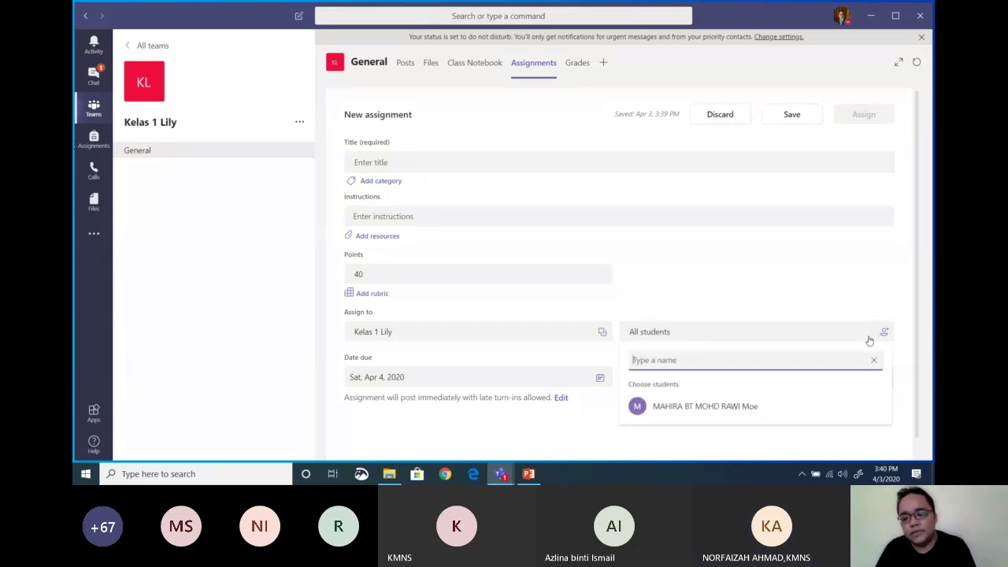
left_click(742, 408)
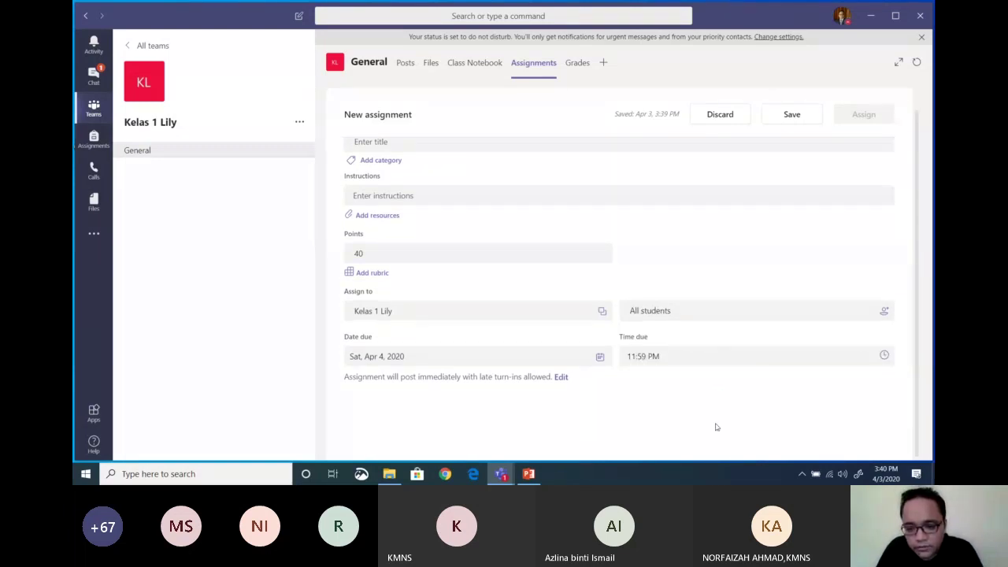
Step: View the due date calendar and the time due field without changing either one
left_click(450, 364)
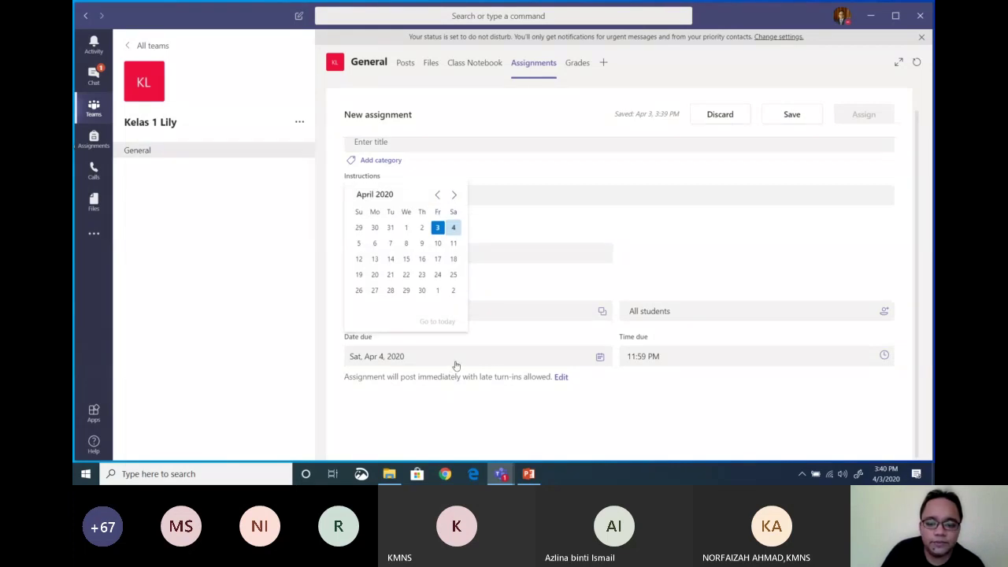
left_click(721, 356)
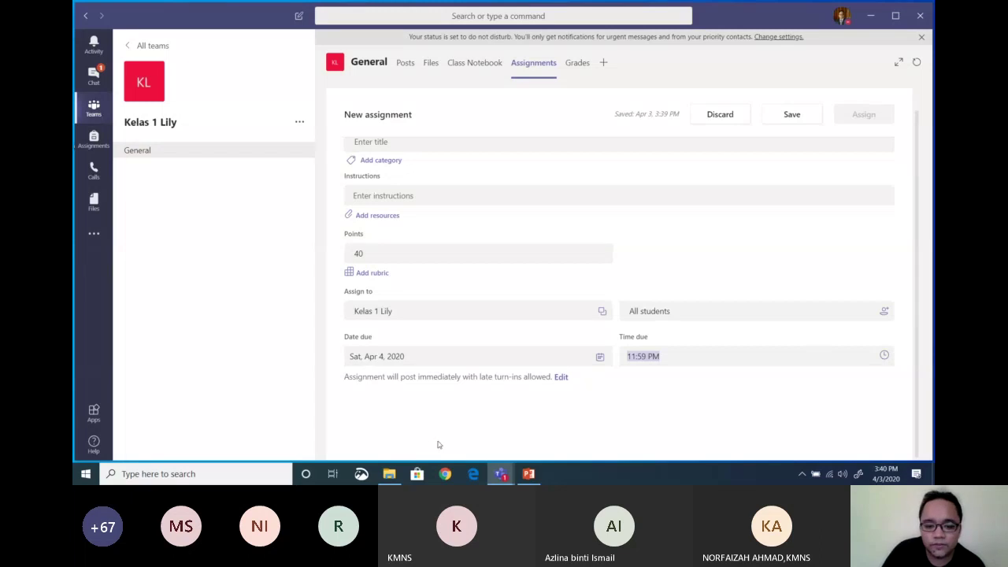
left_click(388, 407)
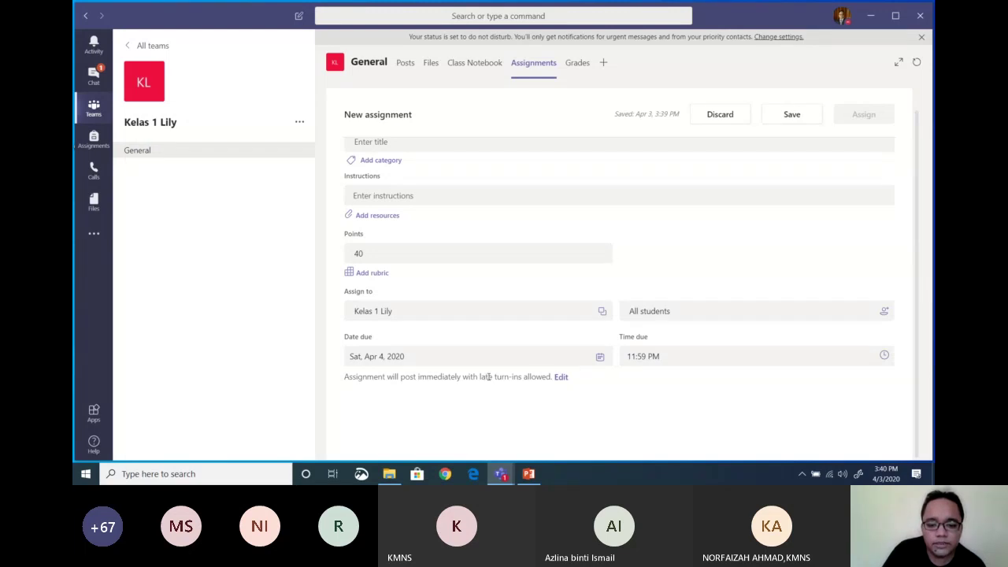
Step: View the assignment timeline settings, close them without changes, and highlight the word "late" in the turn-in note
left_click(560, 377)
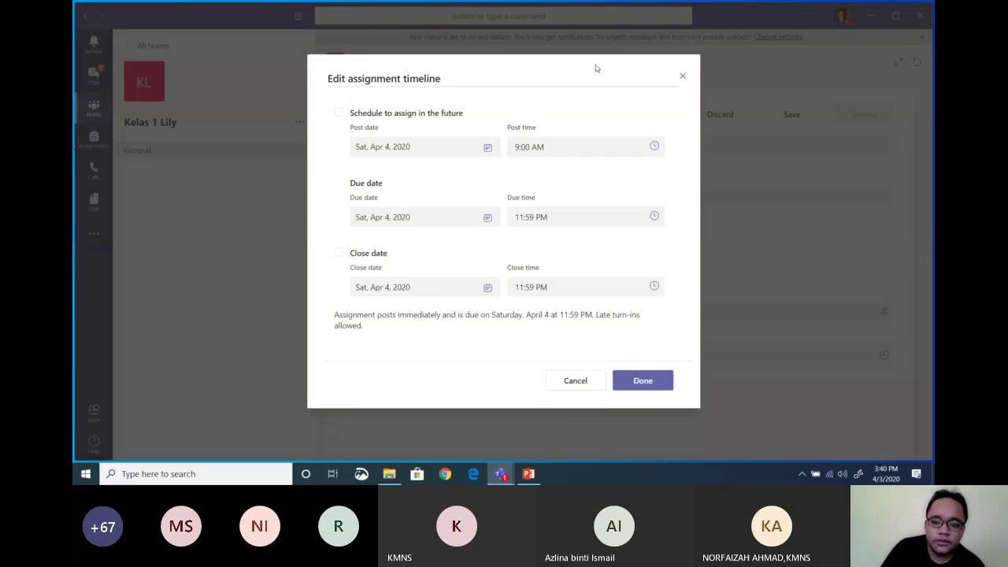
left_click(572, 382)
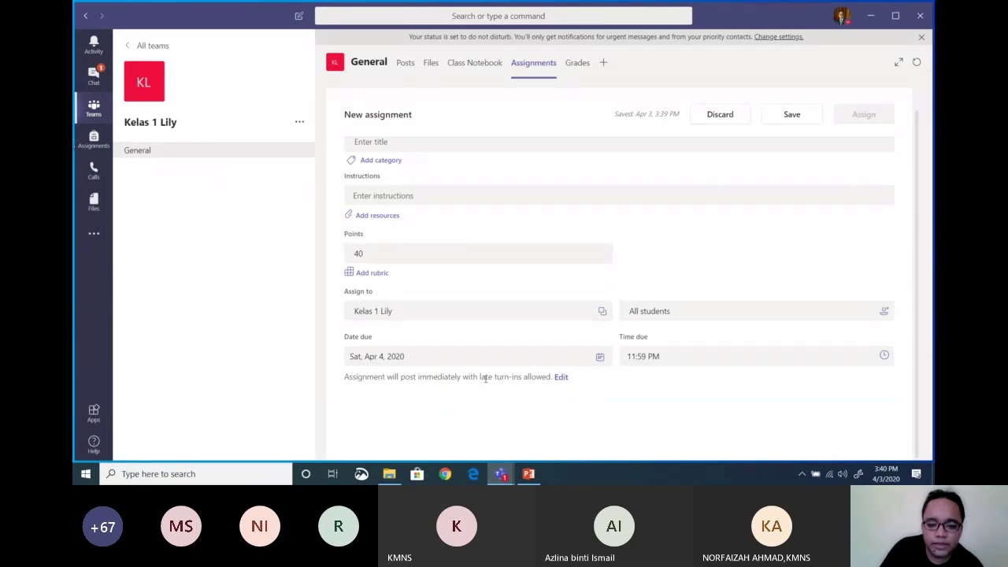
left_click_drag(479, 376, 493, 378)
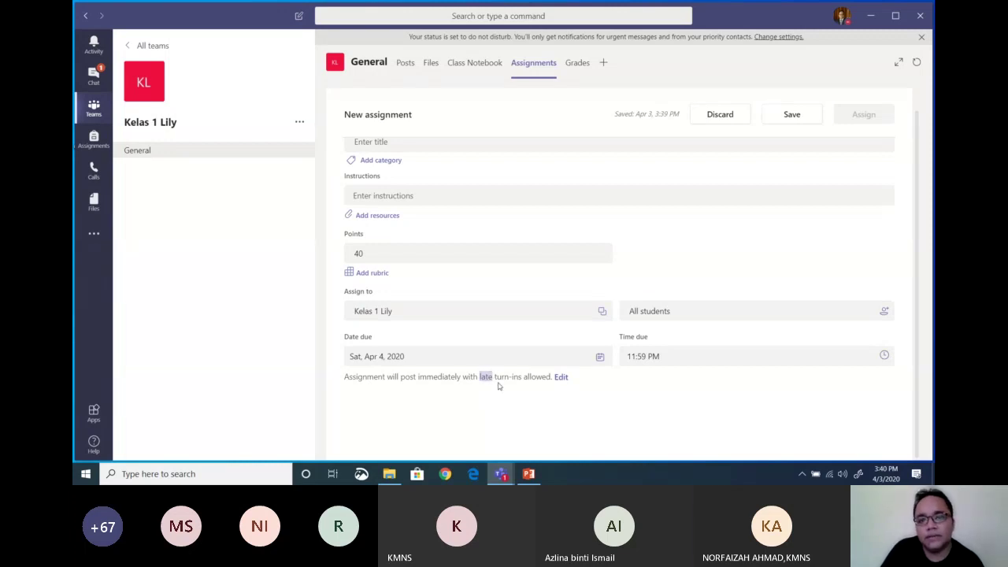
Step: Turn the close date on and back off in the assignment timeline, highlighting the late turn-in wording for each setting
left_click(562, 377)
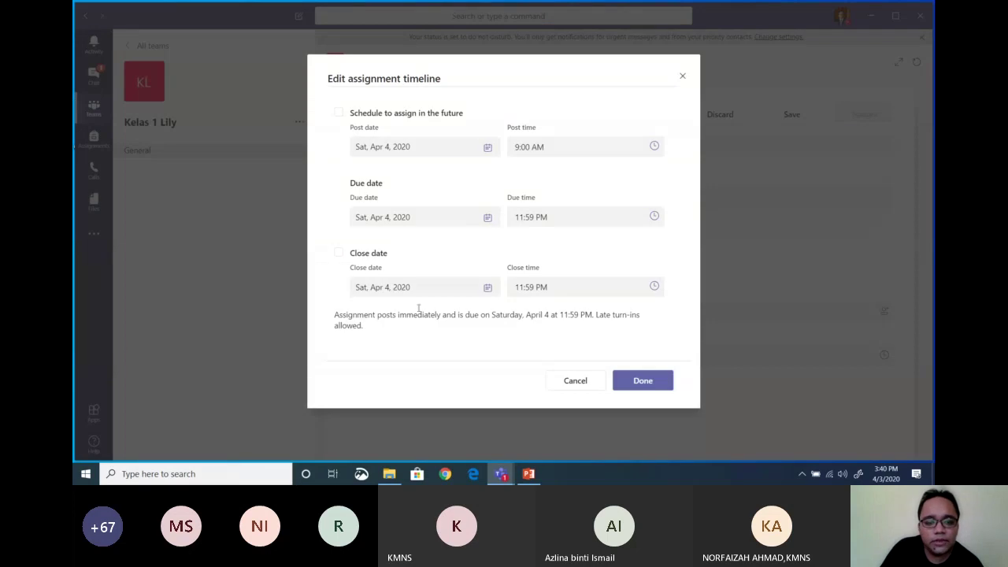
left_click(339, 253)
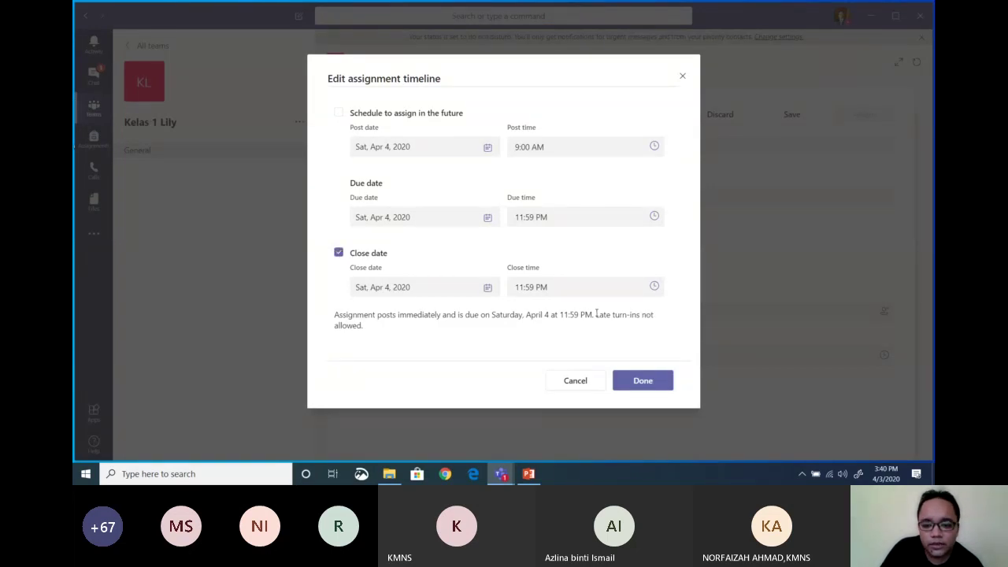
left_click_drag(596, 314, 630, 326)
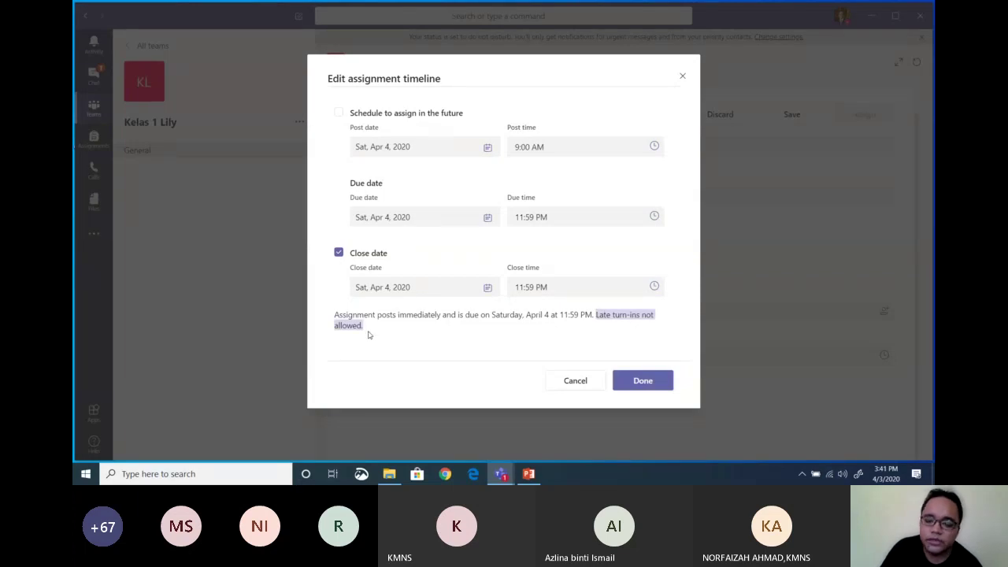
left_click(338, 253)
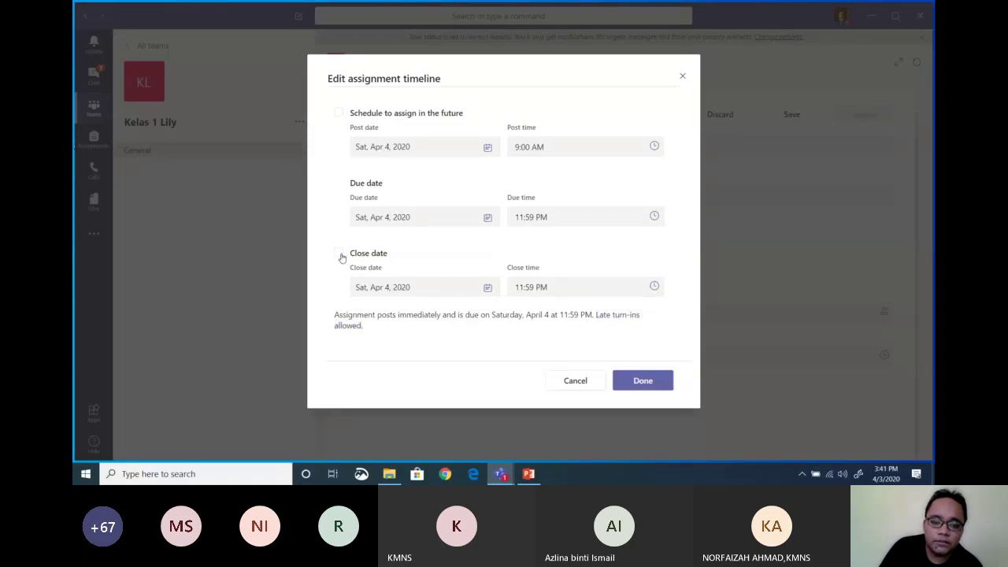
left_click_drag(597, 314, 632, 329)
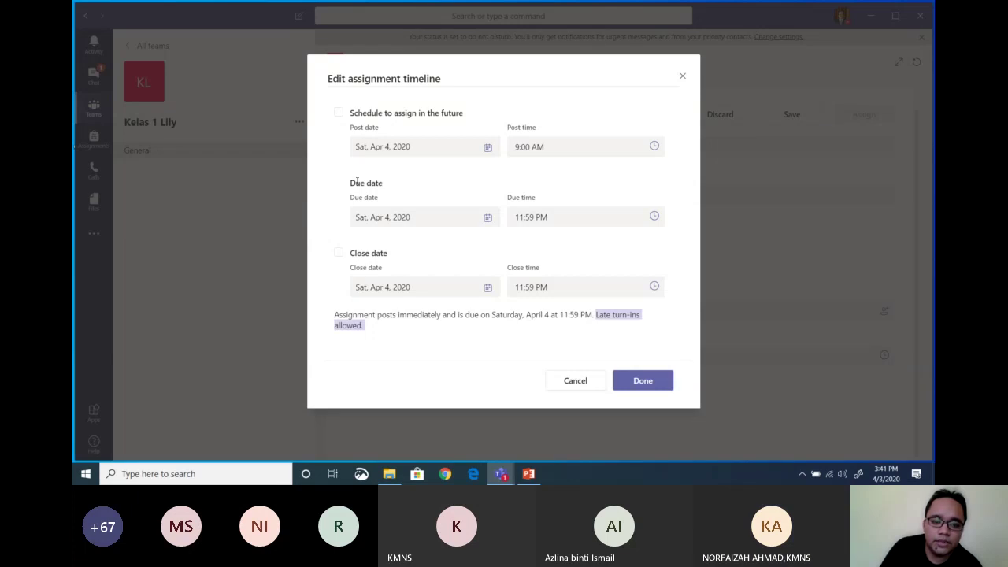
left_click(366, 327)
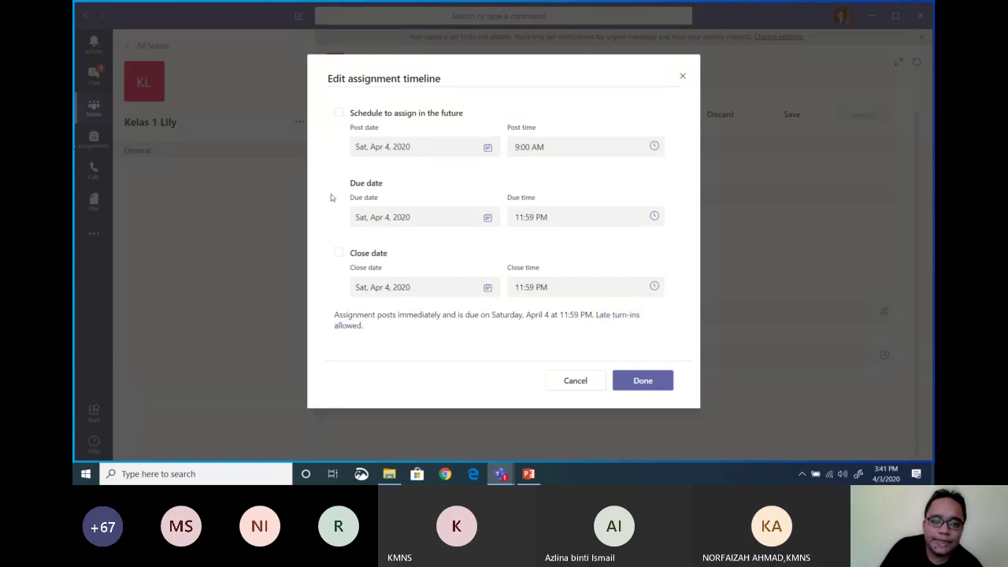
Step: Enable scheduling to assign in the future, check the post, due and close times, and cancel the timeline changes
left_click(338, 114)
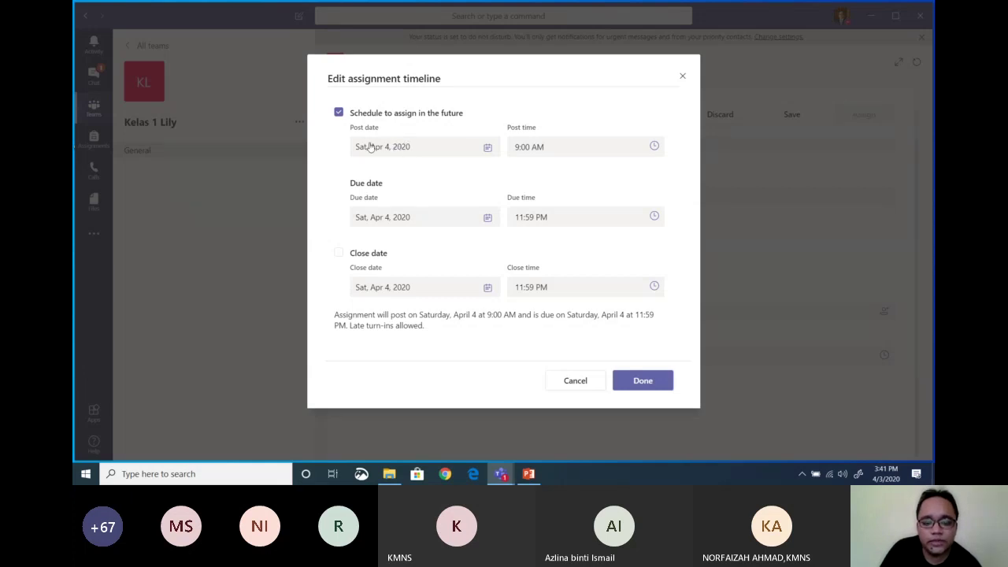
left_click(517, 147)
left_click(524, 219)
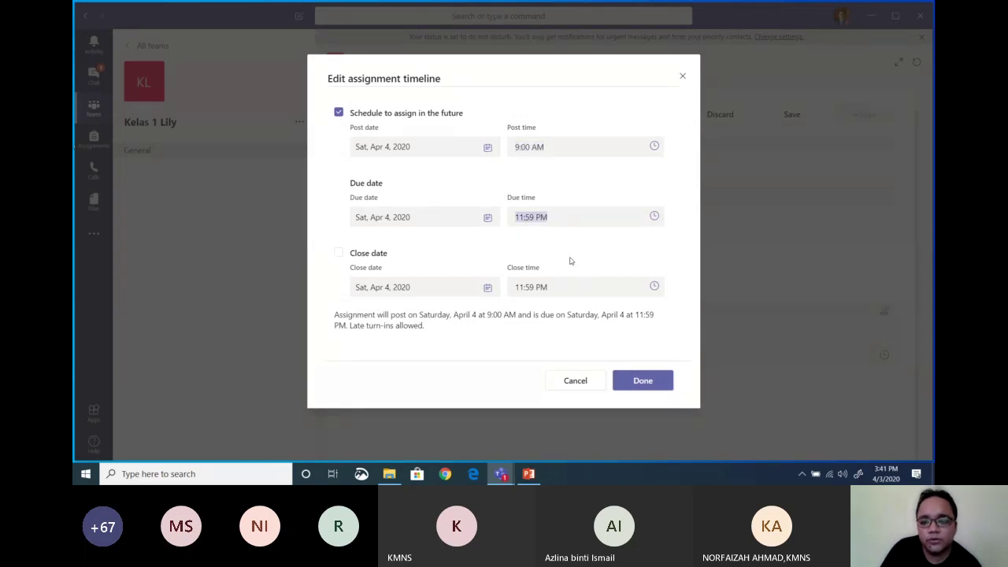
left_click(604, 335)
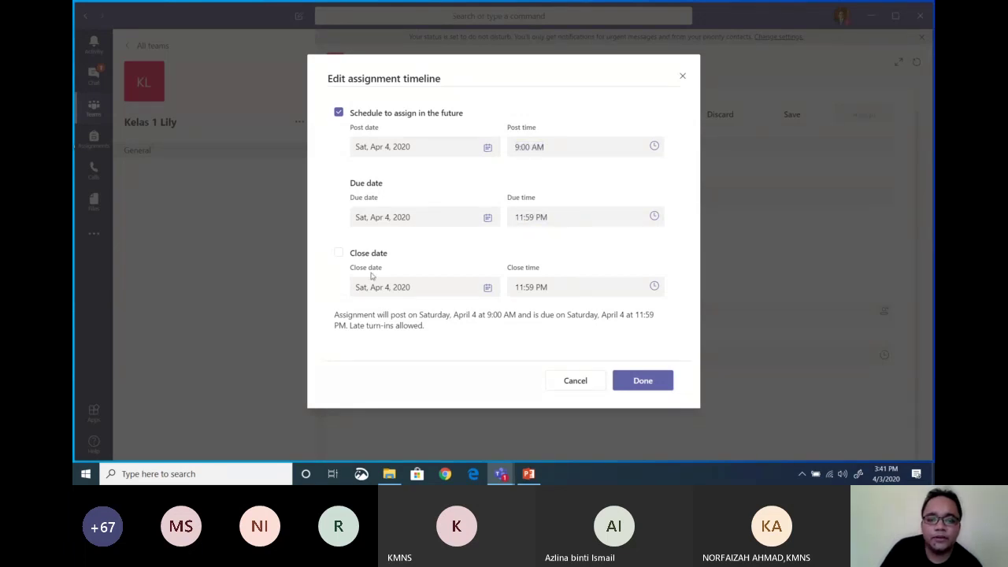
left_click(533, 286)
left_click(570, 303)
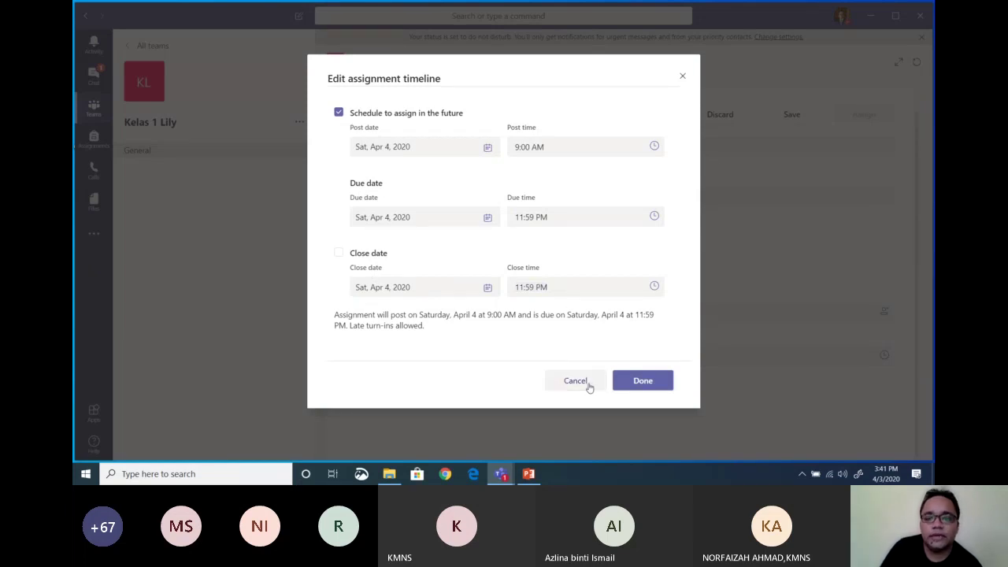
left_click(576, 381)
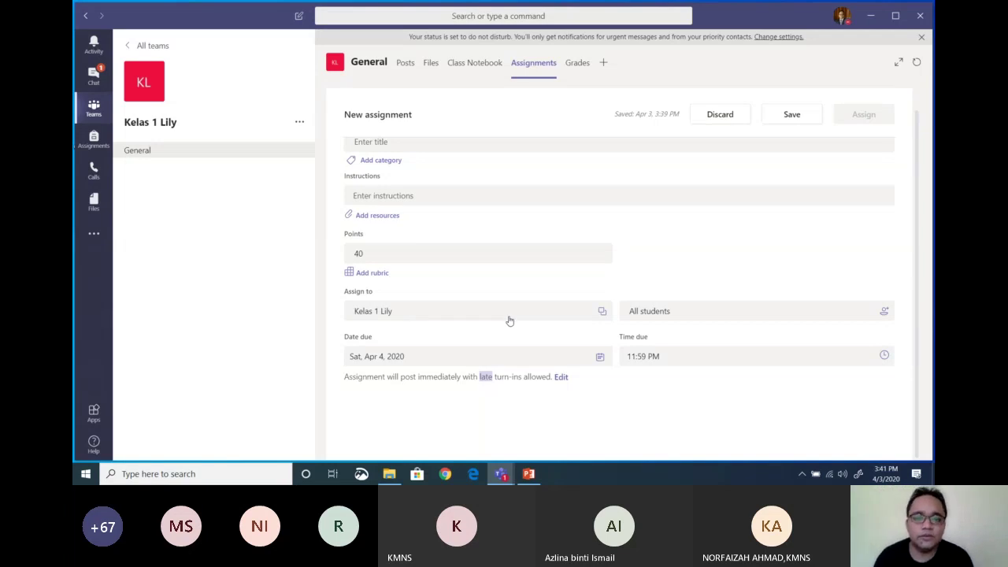
Step: View the Kelas 1 Lily Grades page and return to the class's Assignments
left_click(650, 259)
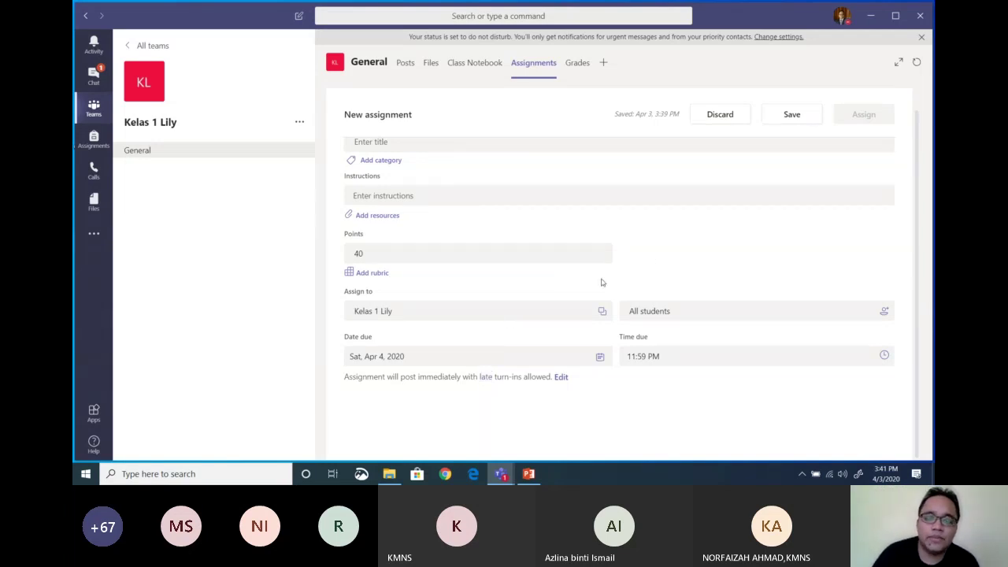
left_click(575, 64)
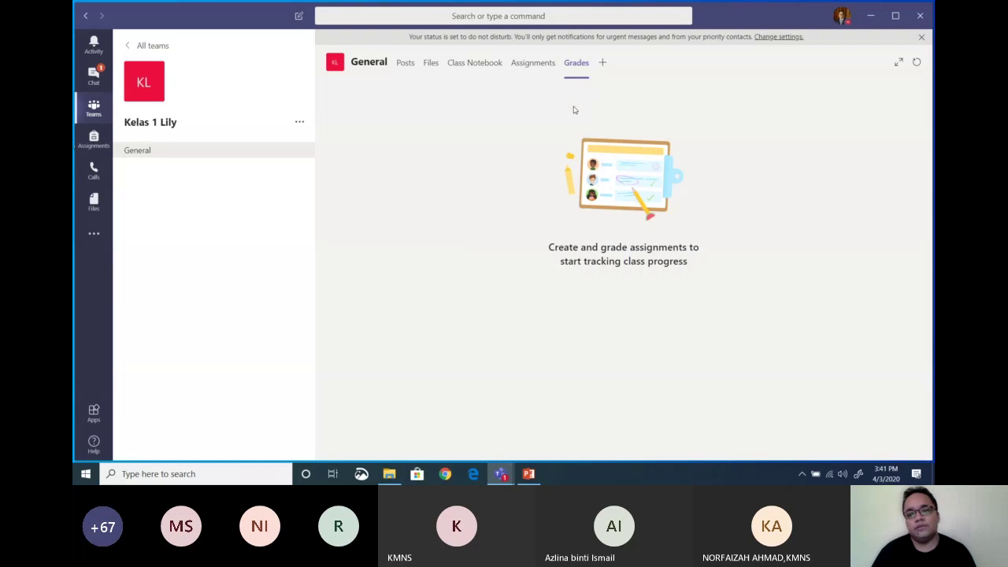
left_click(533, 63)
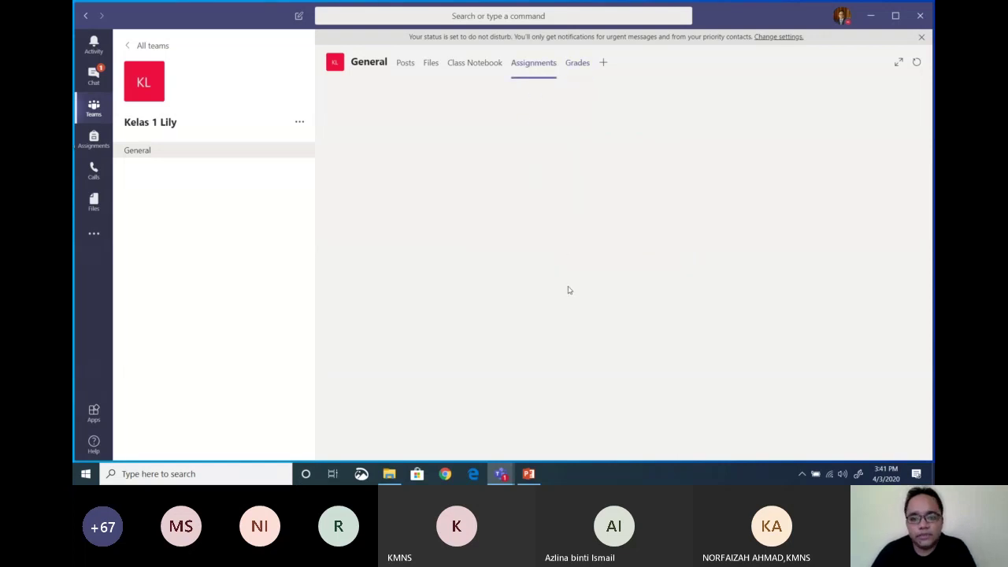
Step: Create a new assignment titled "Bio" with the instructions "sila buat" and assign it to Kelas 1 Lily
left_click(634, 289)
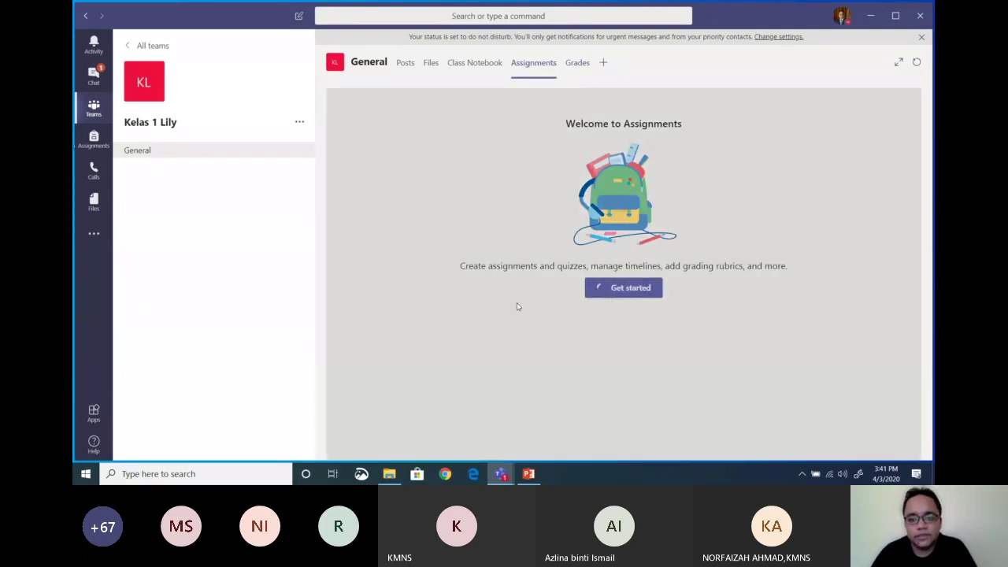
left_click(364, 367)
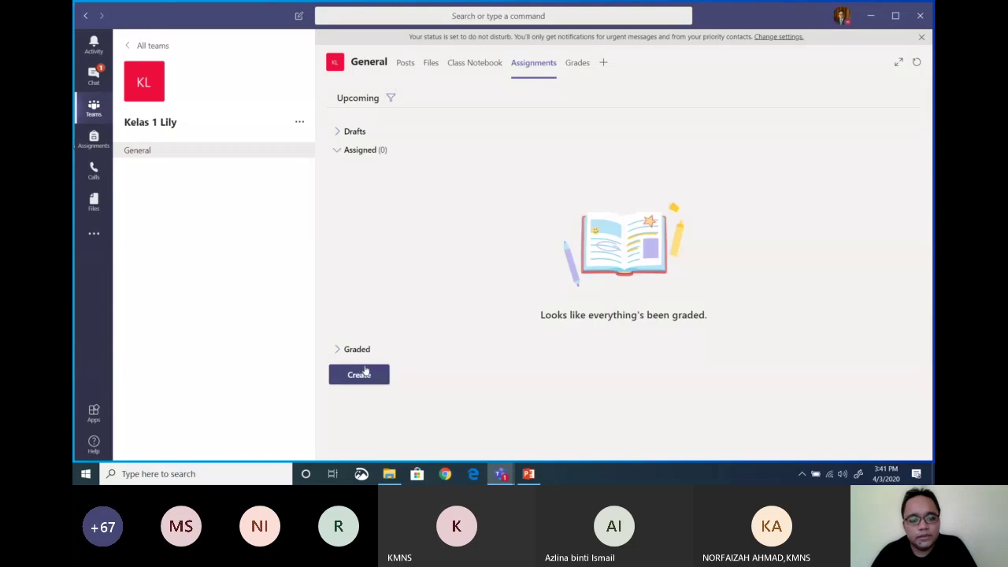
left_click(375, 315)
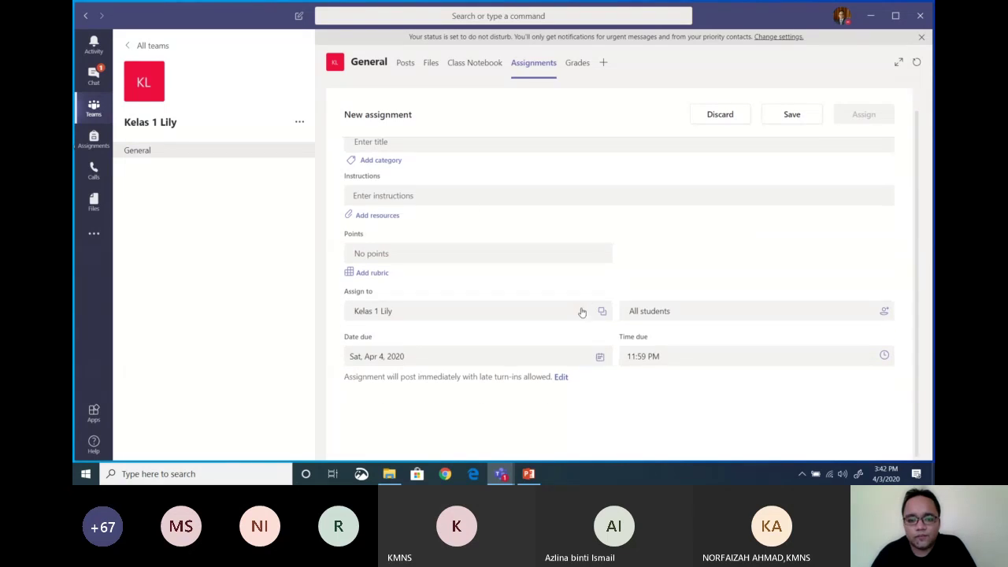
left_click(483, 144)
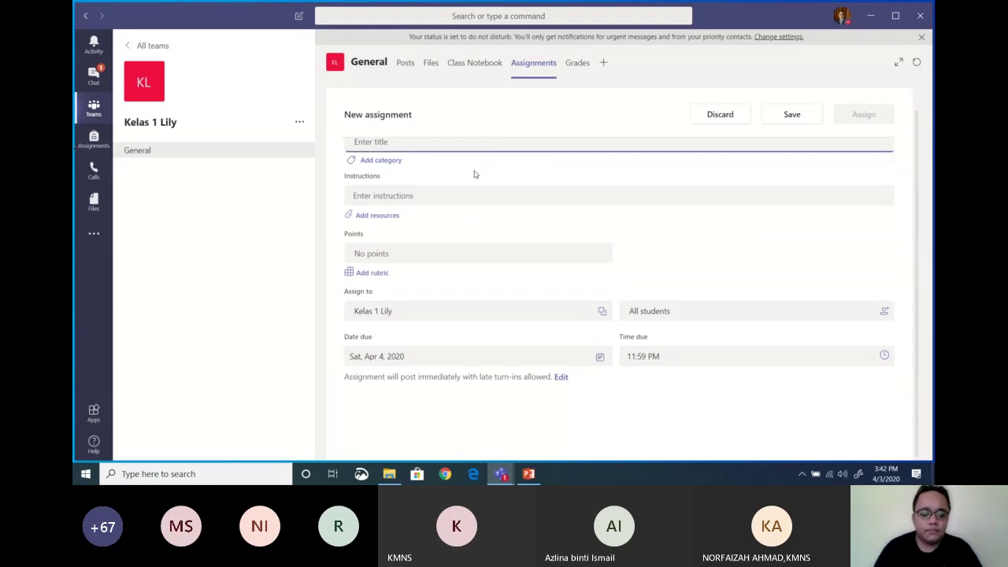
type("Bio")
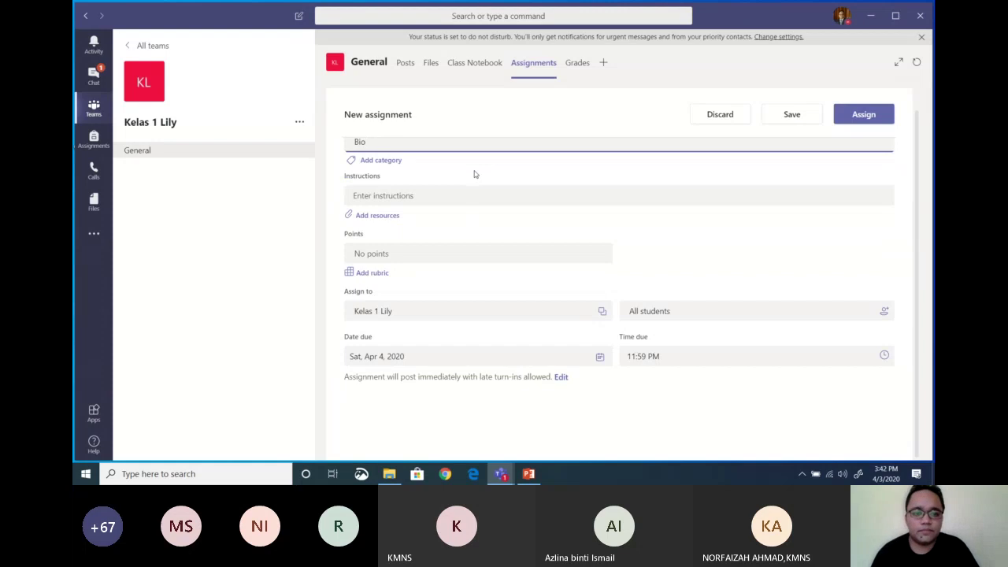
left_click(464, 200)
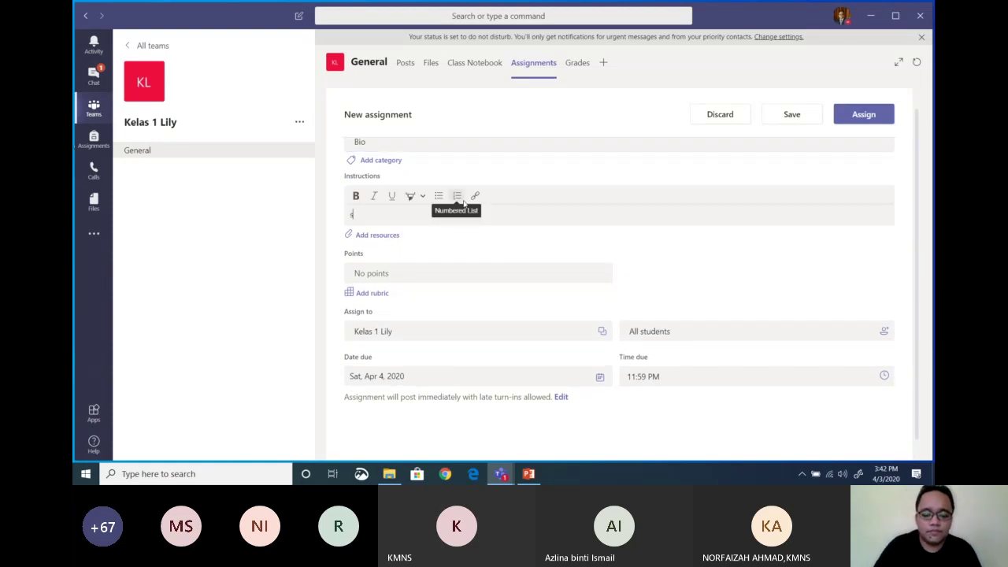
type("sila buat")
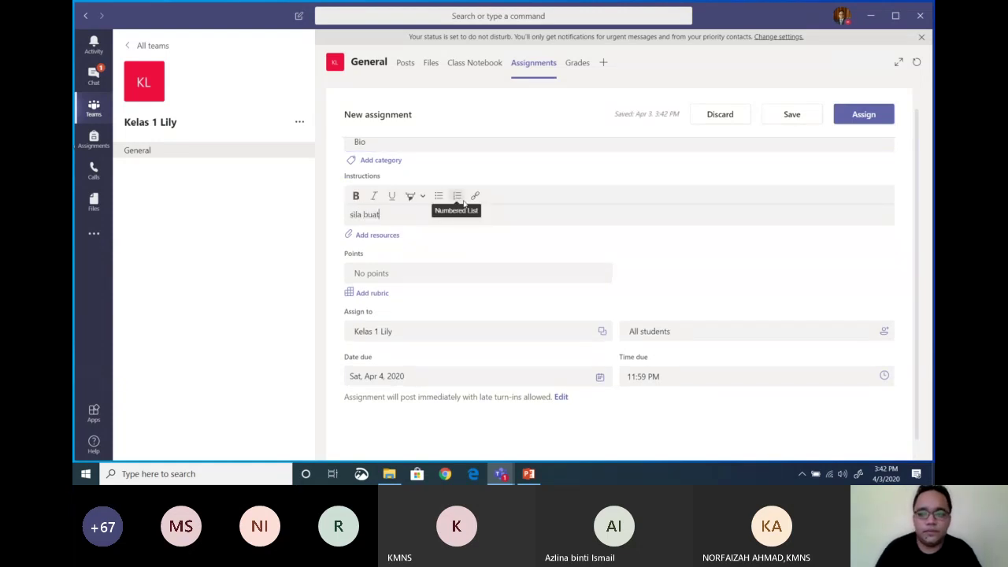
left_click(856, 112)
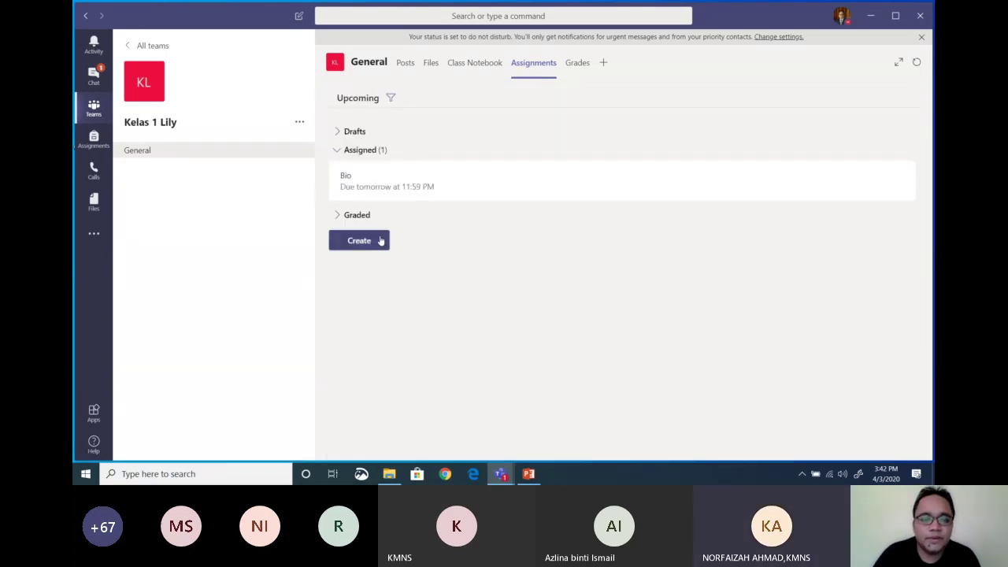
Step: Edit the assigned Bio assignment to be worth 100 points and save the update
left_click(360, 187)
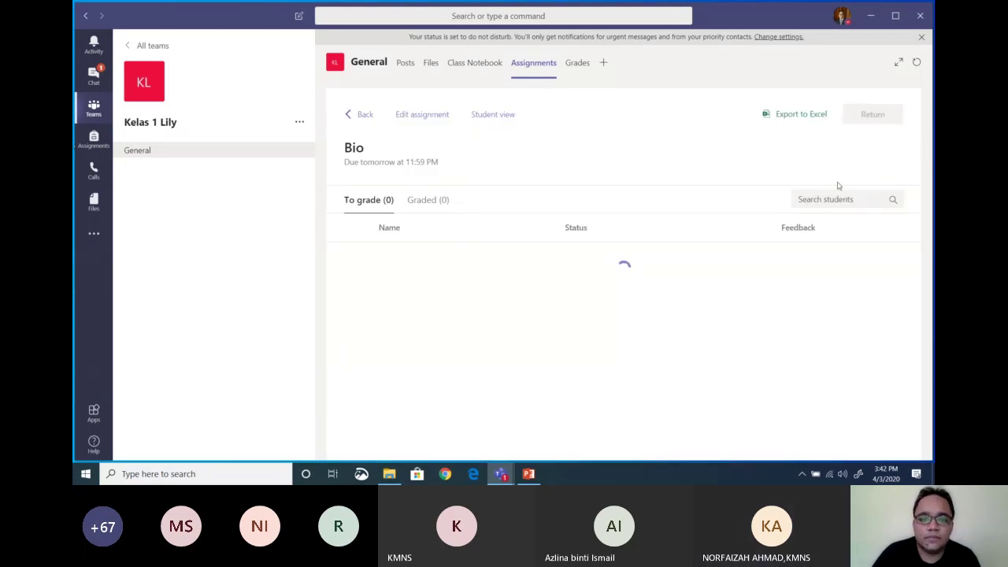
left_click(425, 115)
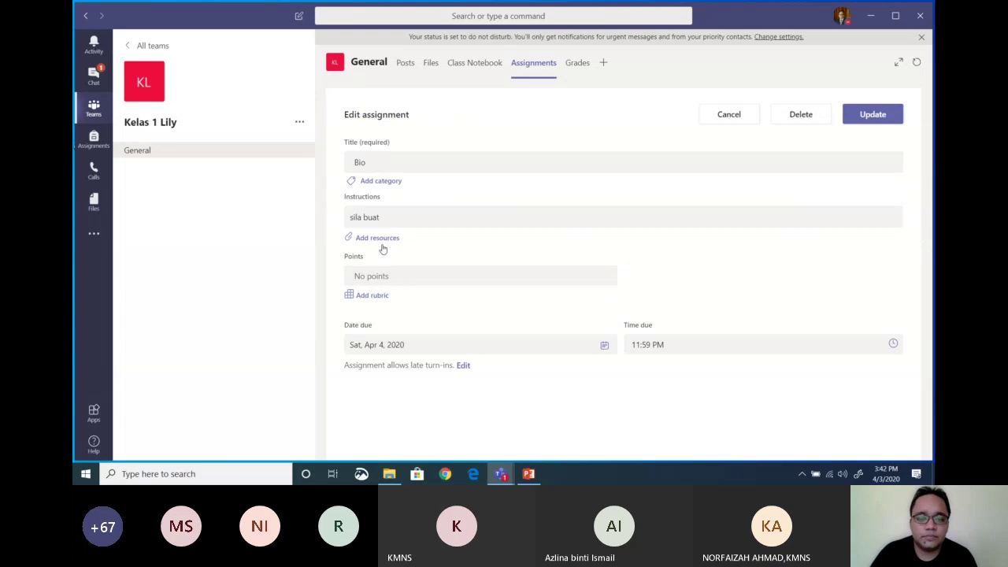
left_click(355, 275)
type("100")
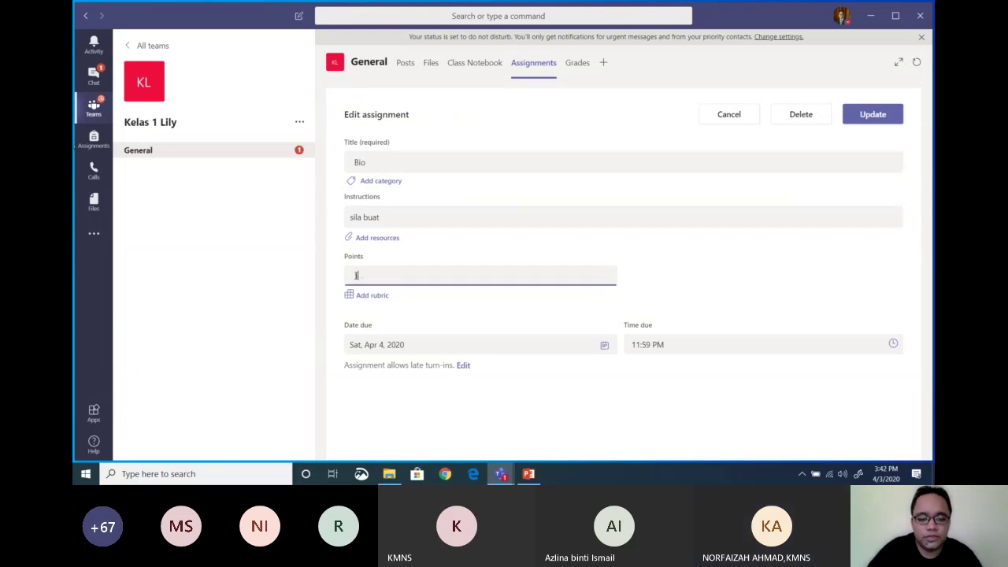
left_click(858, 125)
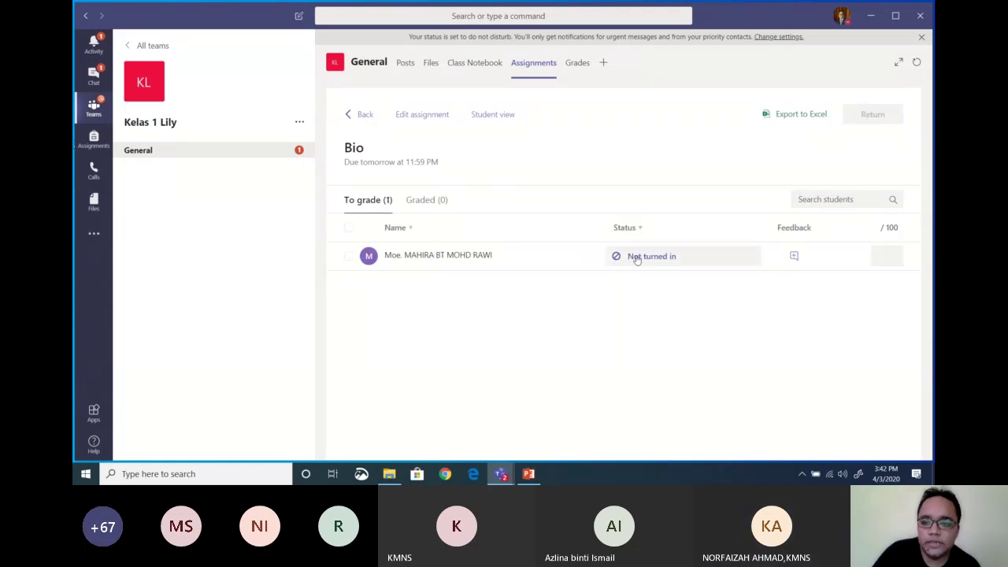
Step: Grade the student's Bio assignment with 95 points and return it to the student
left_click(883, 255)
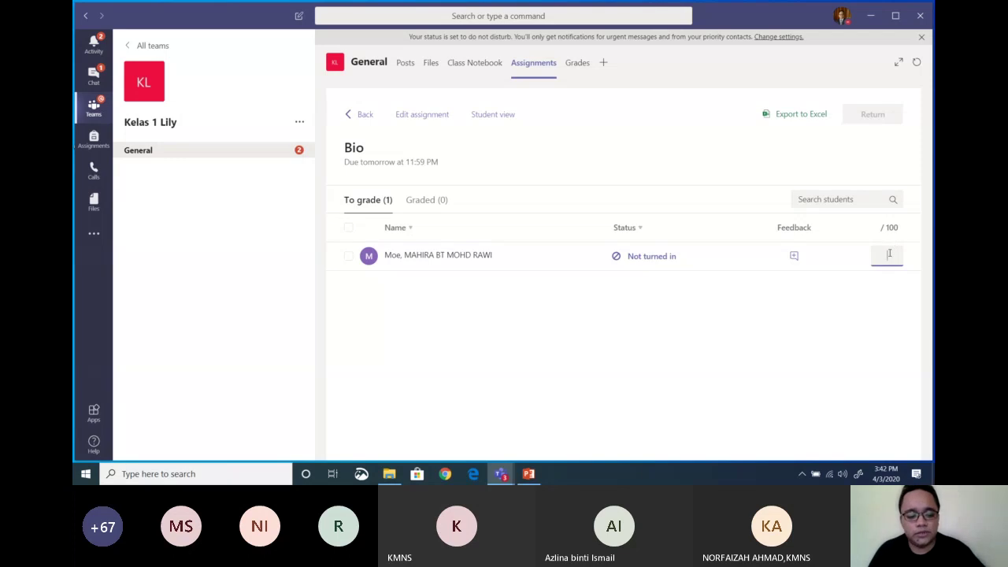
type("10")
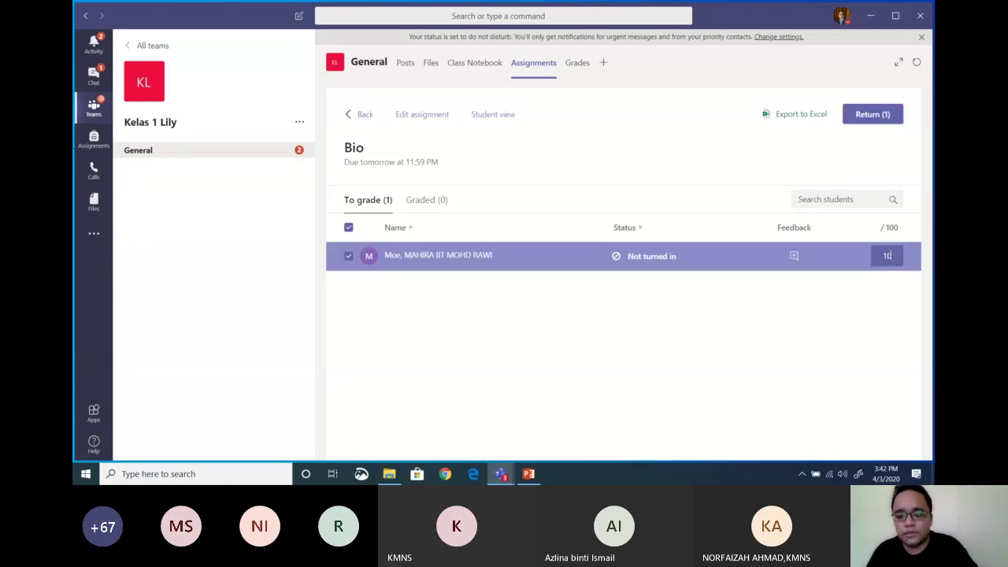
type("5")
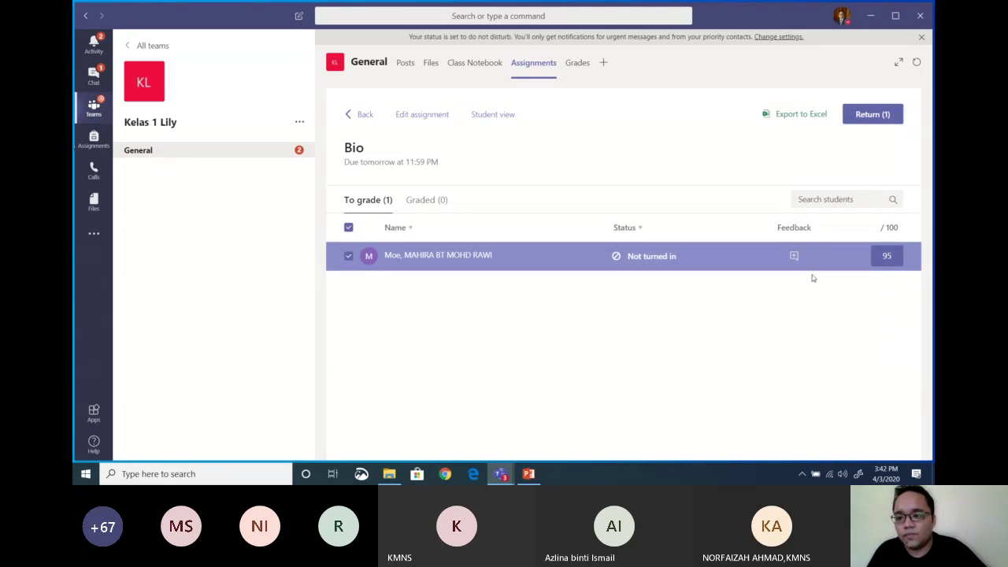
left_click(867, 116)
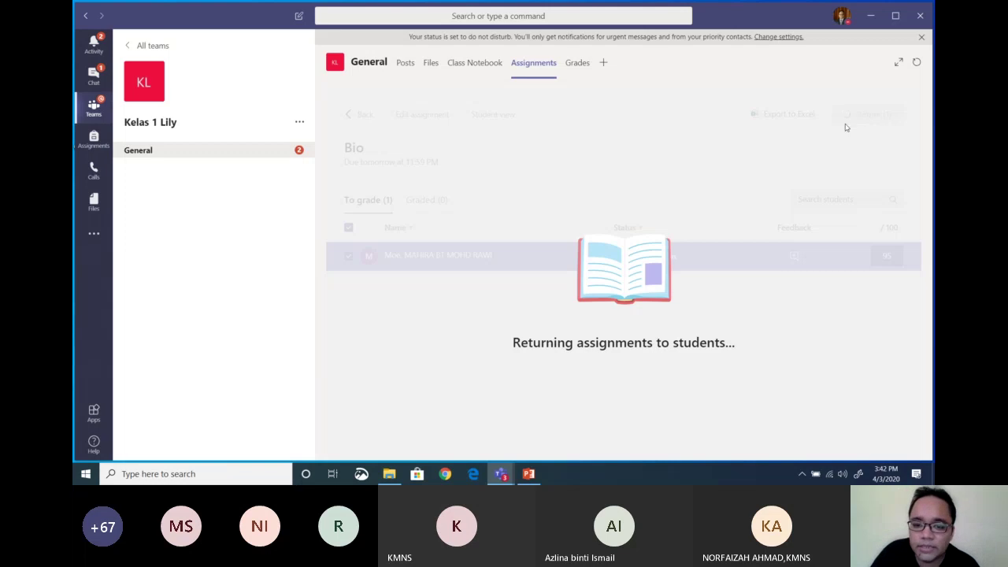
Step: View the graded Bio submissions, export the assignment's grades to Excel, and dismiss the download notice
left_click(423, 201)
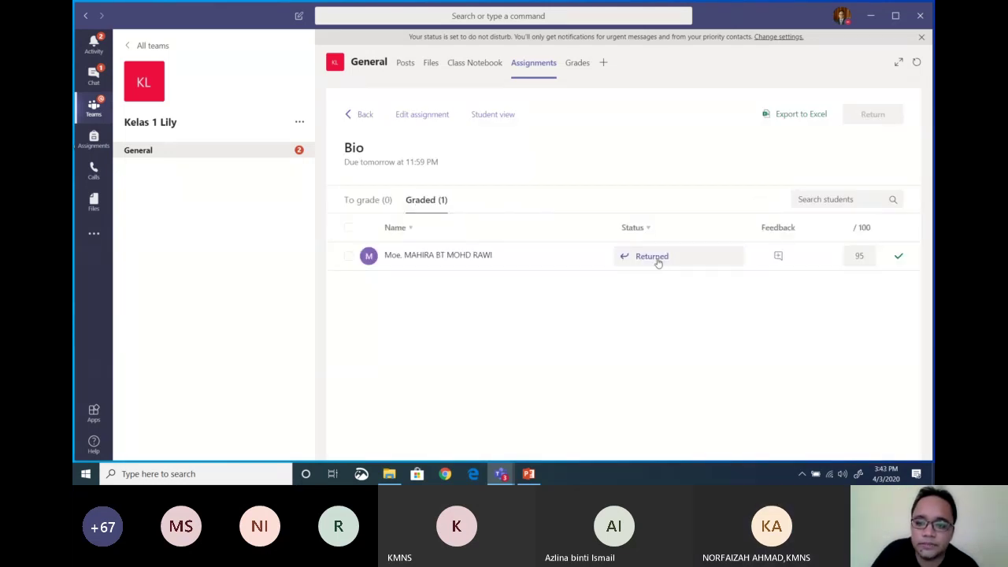
left_click(796, 116)
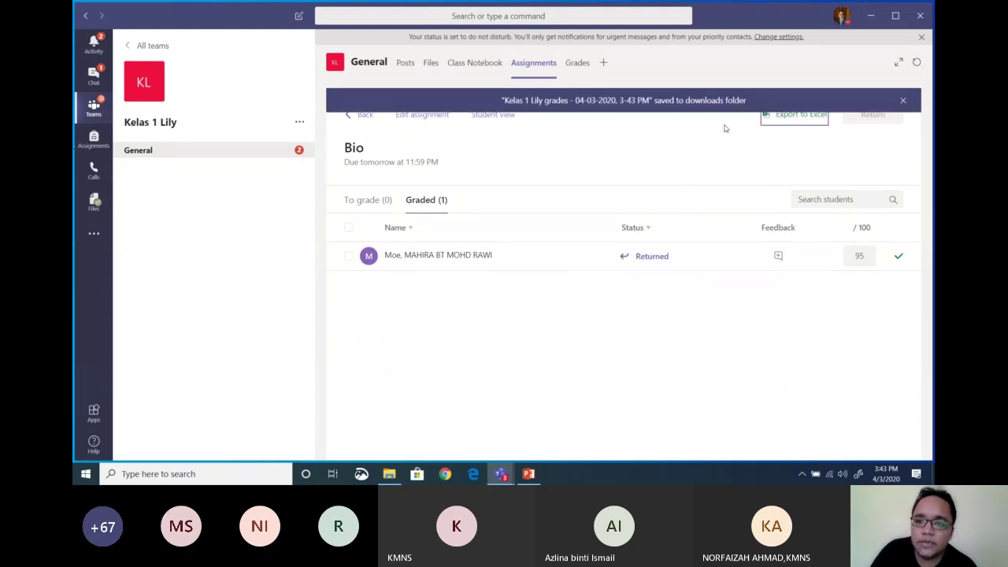
left_click(902, 103)
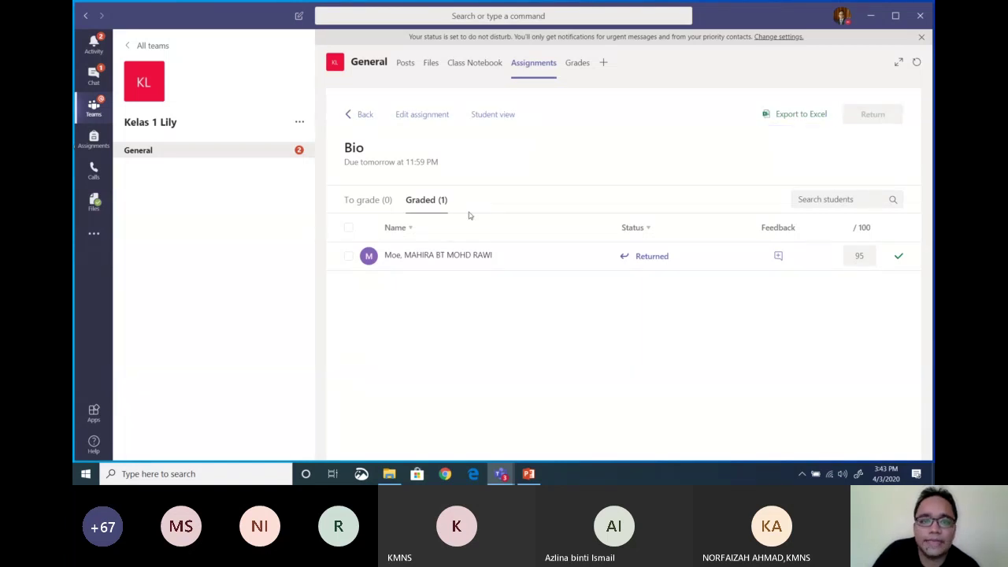
Step: Preview the Bio assignment in student view, highlighting its title, due time and instructions, and return to the grading list
left_click(497, 118)
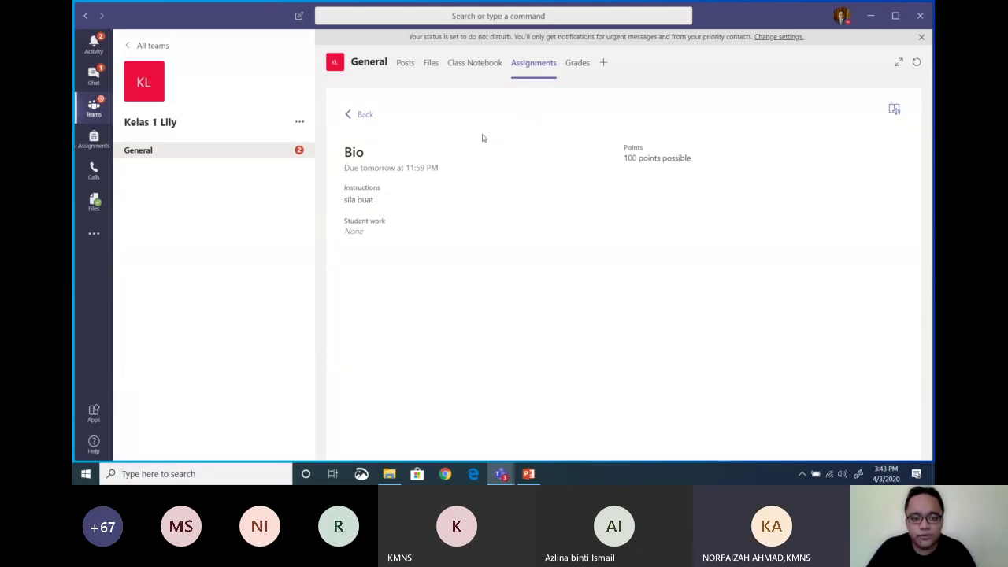
double_click(370, 156)
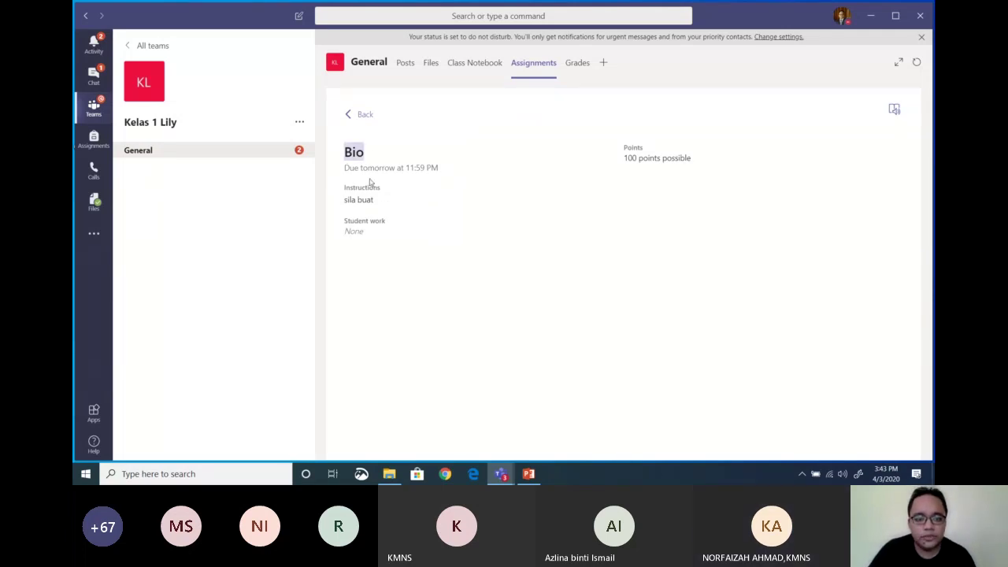
left_click_drag(385, 167, 431, 168)
left_click_drag(341, 206, 423, 111)
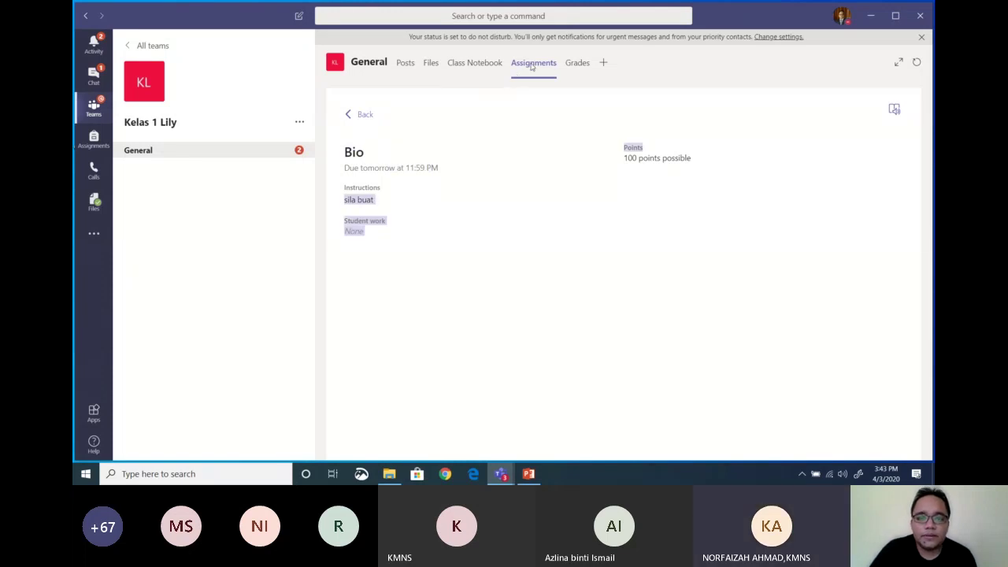
left_click(351, 116)
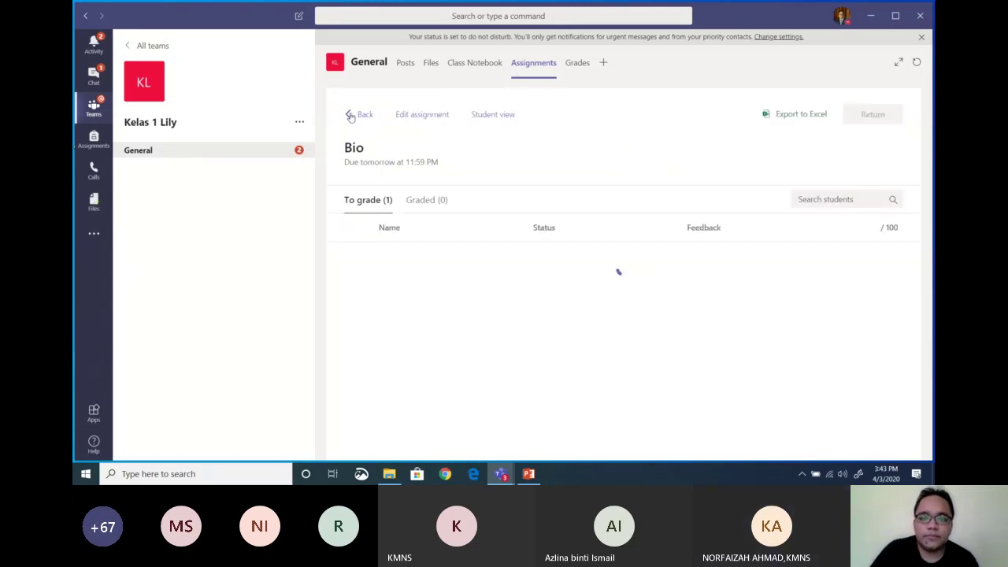
Step: View the Bio assignment's editable details, and export the class grades to Excel from the Grades page
left_click(423, 115)
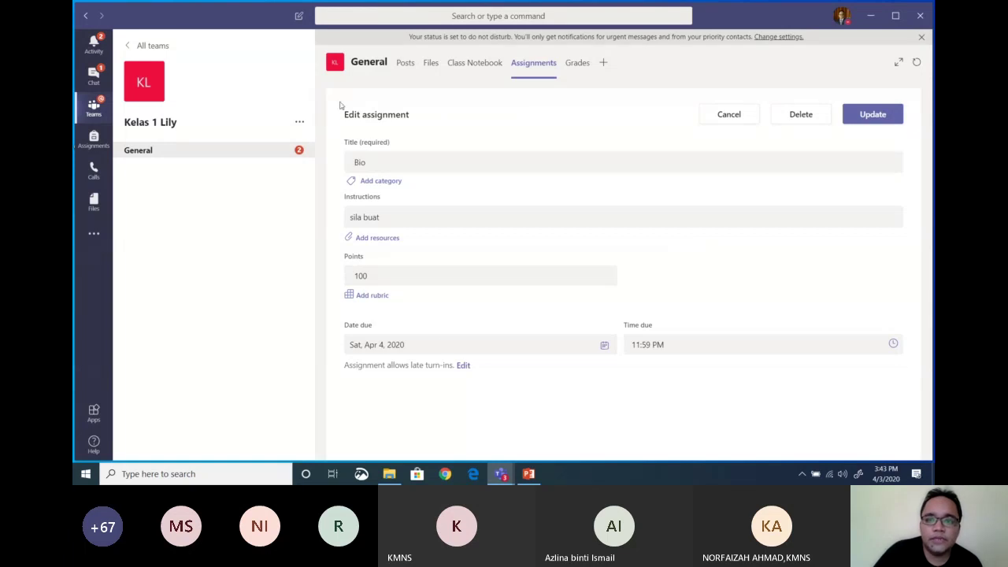
left_click(584, 66)
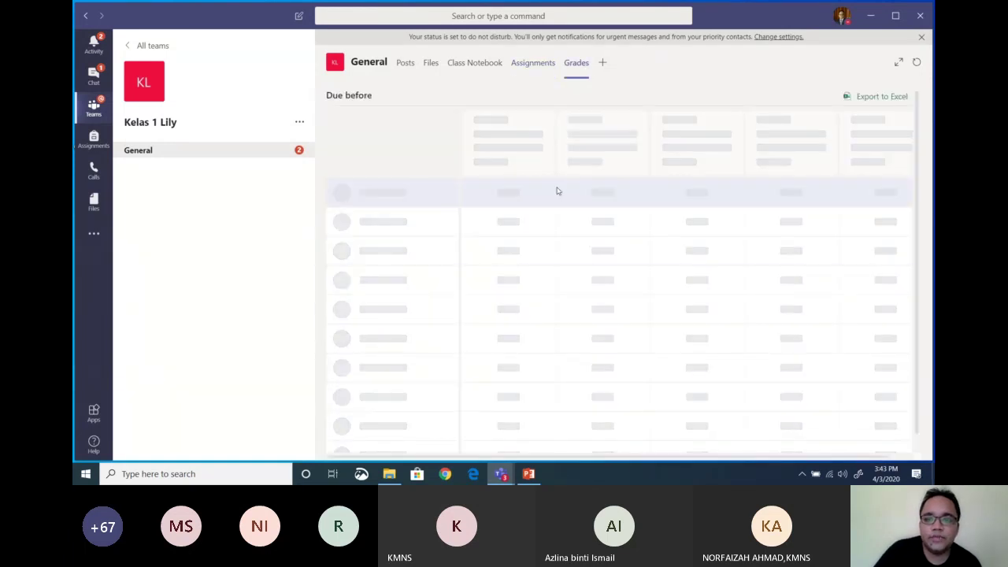
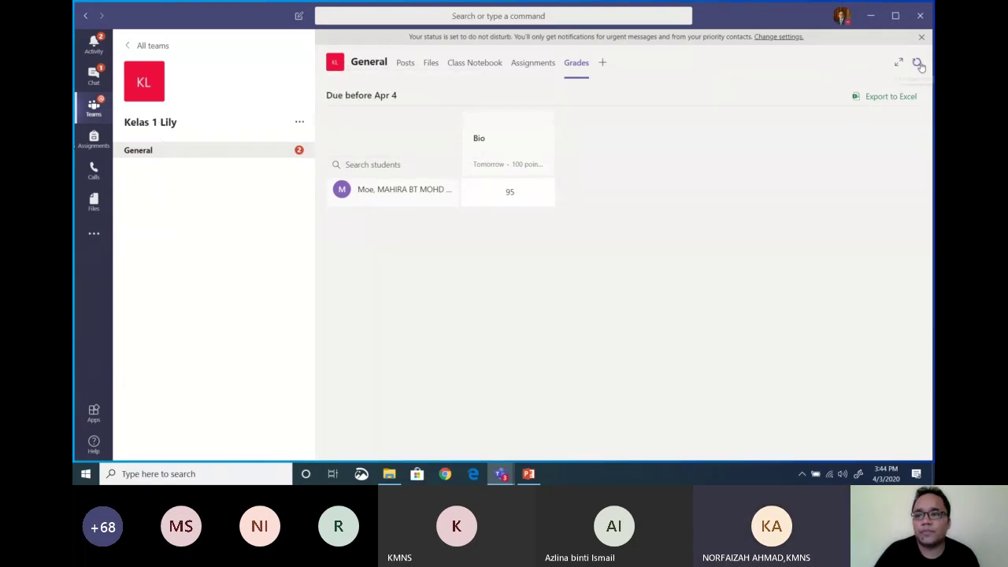
left_click(892, 98)
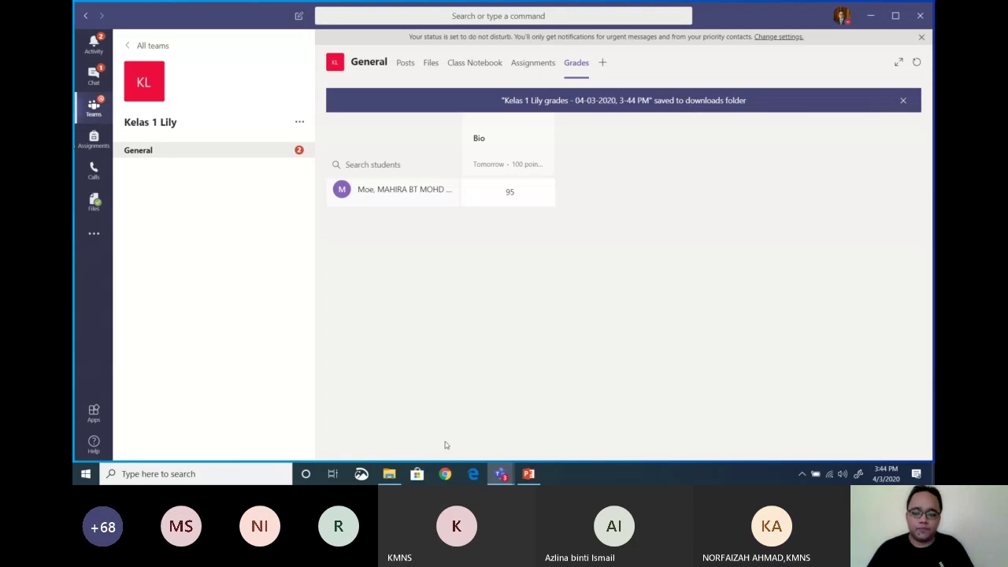
Step: Open the exported file "Kelas 1 Lily grades - 04-03-2020, 3-44 PM" from the Downloads folder and switch to Excel
left_click(389, 474)
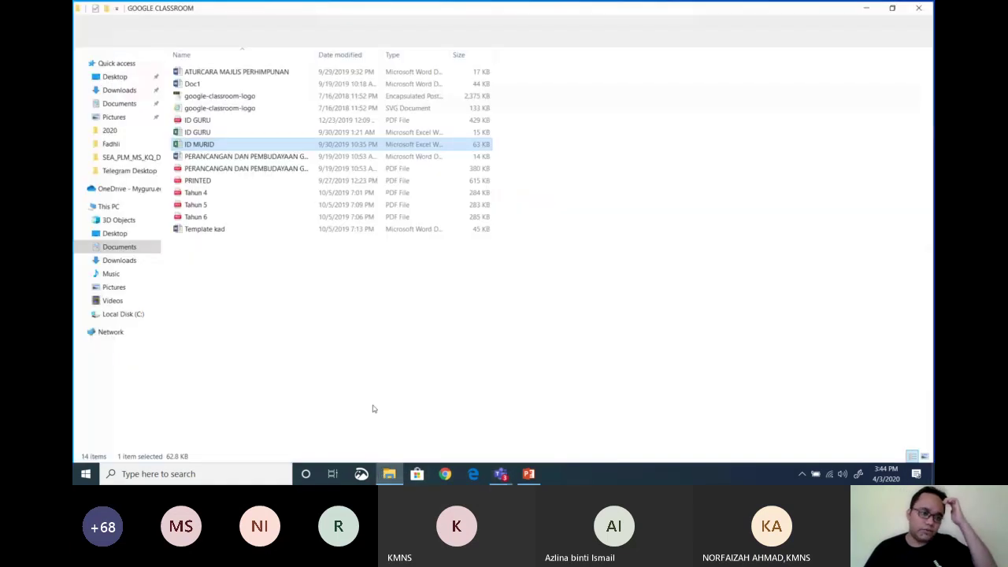
left_click(142, 87)
double_click(220, 84)
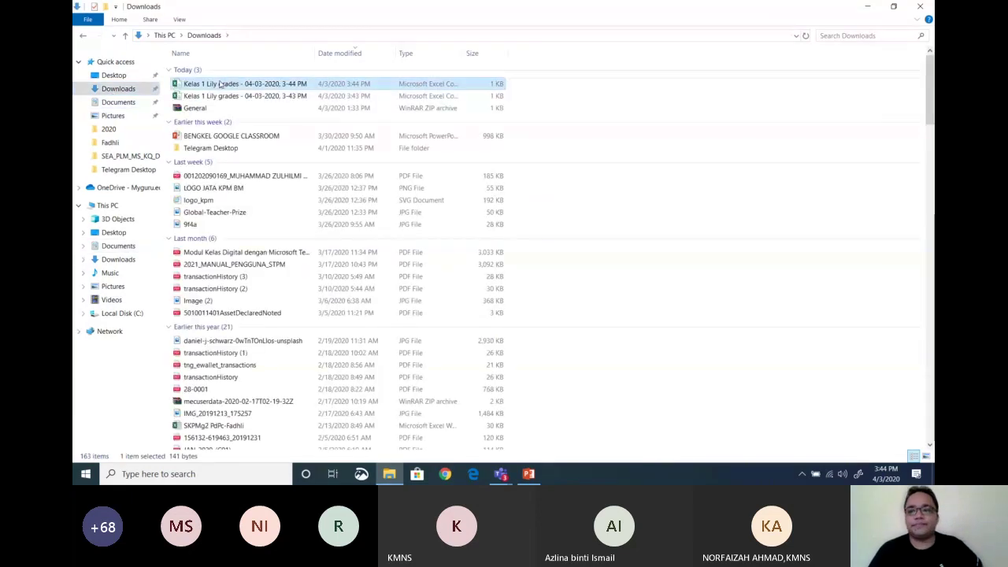
left_click(870, 8)
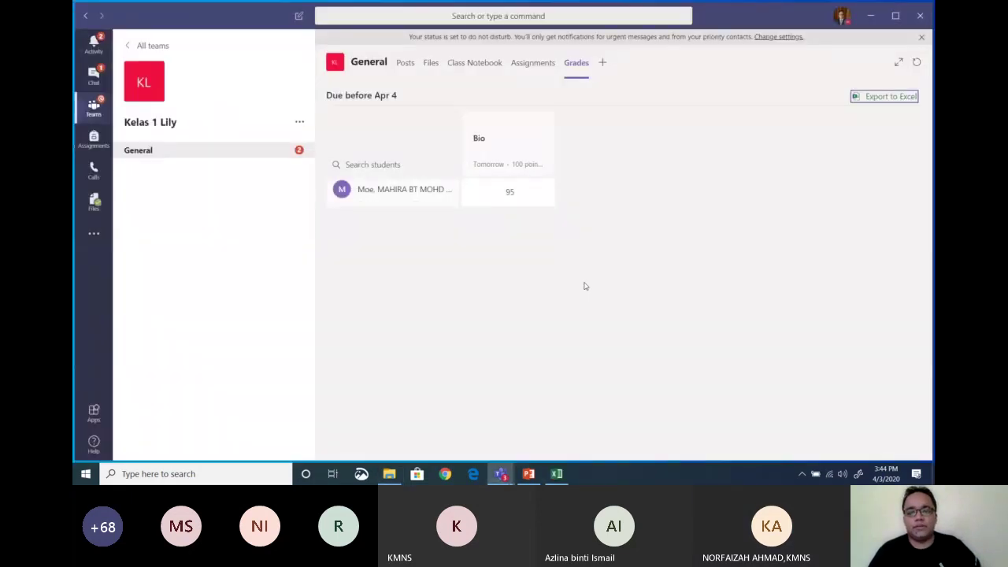
left_click(557, 474)
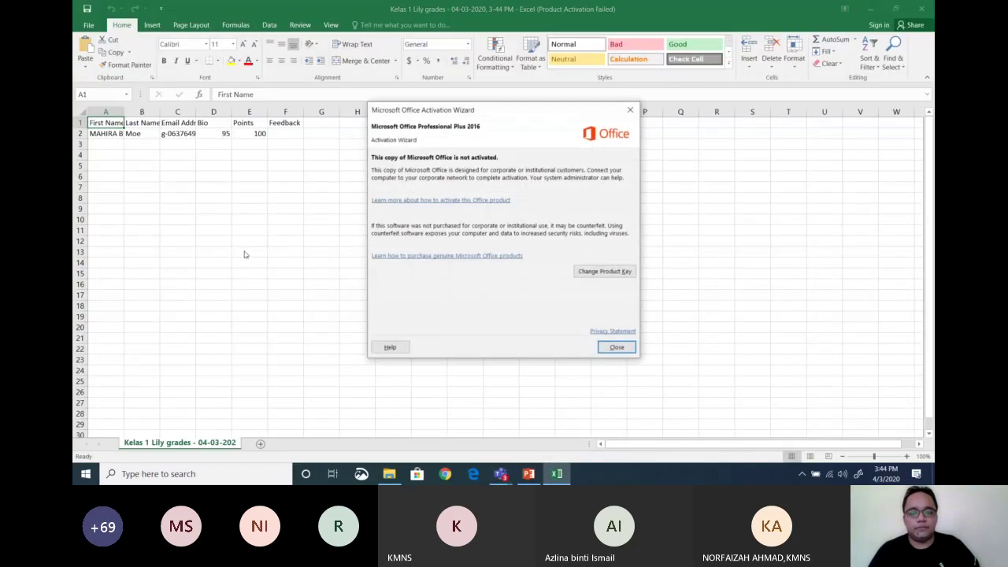
Step: Dismiss the Office activation wizard and widen the First Name, Last Name and Email Address columns to fit their contents
left_click(614, 347)
left_click_drag(123, 116, 322, 111)
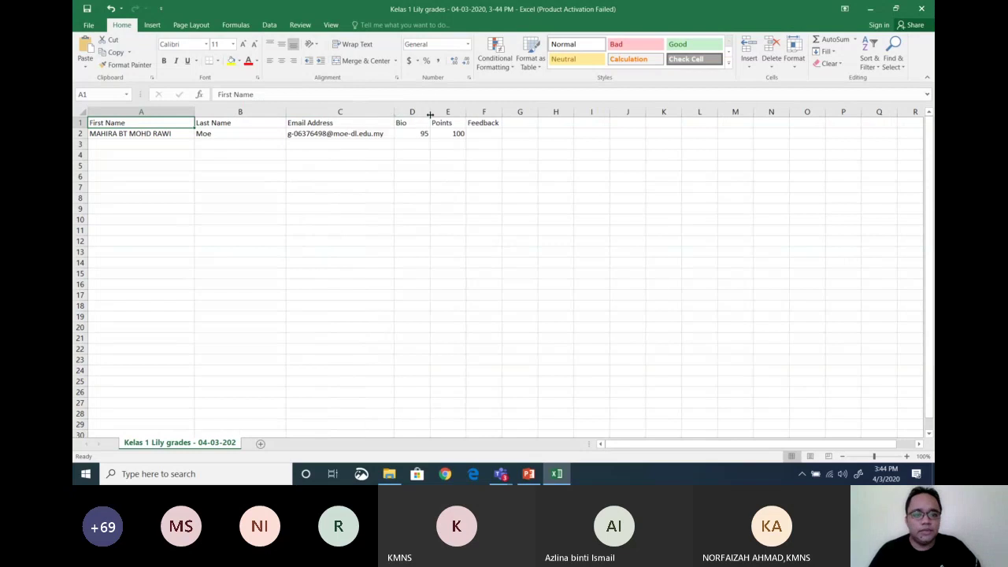
Step: Widen the Bio column of the exported grades sheet, and close the workbook without saving the changes
left_click_drag(430, 115, 483, 115)
left_click(510, 135)
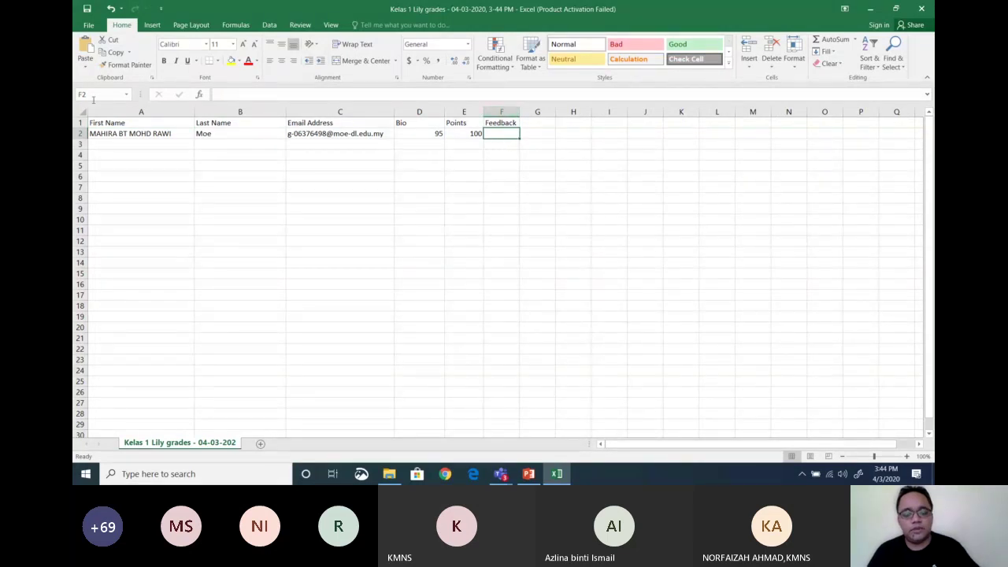
left_click_drag(100, 132, 474, 228)
left_click(418, 262)
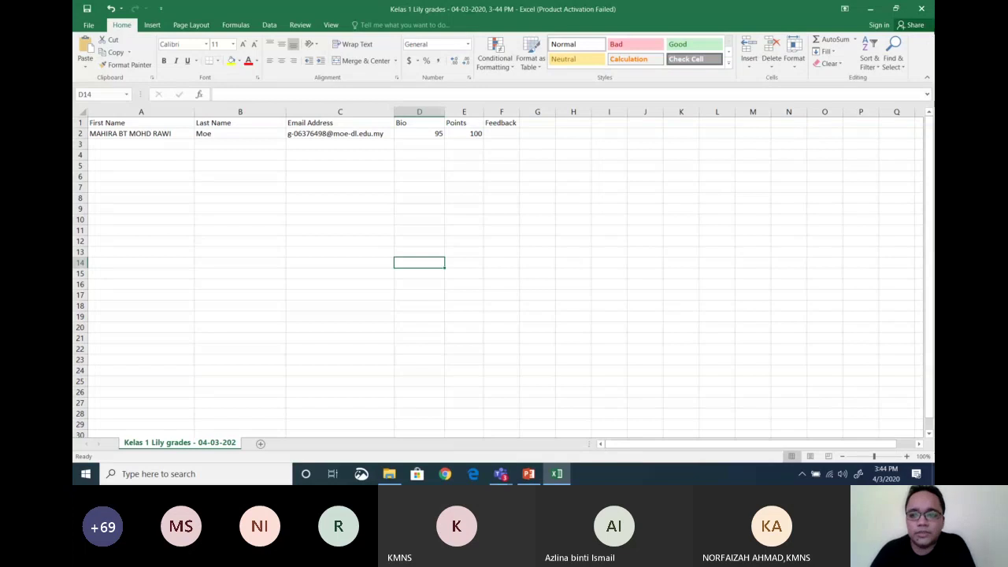
left_click(921, 8)
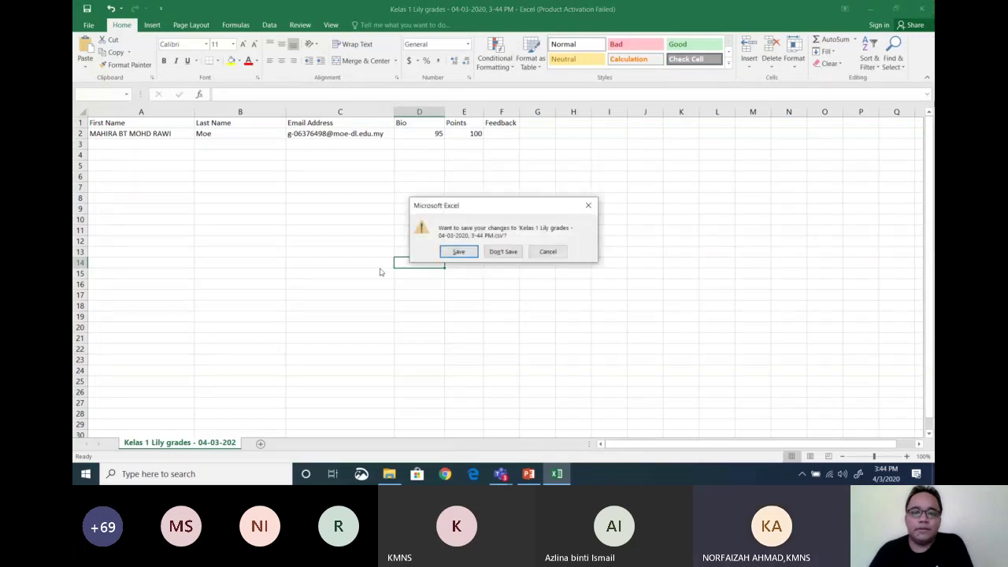
left_click(492, 250)
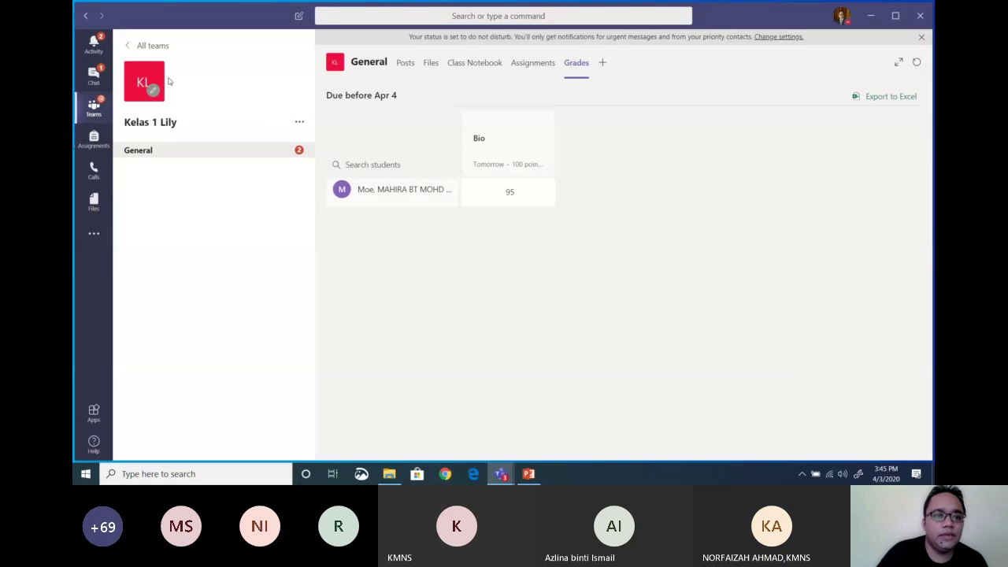
Step: Start creating a new team of type Other named "Geng bawang" from the list of all teams, and cancel it
left_click(144, 49)
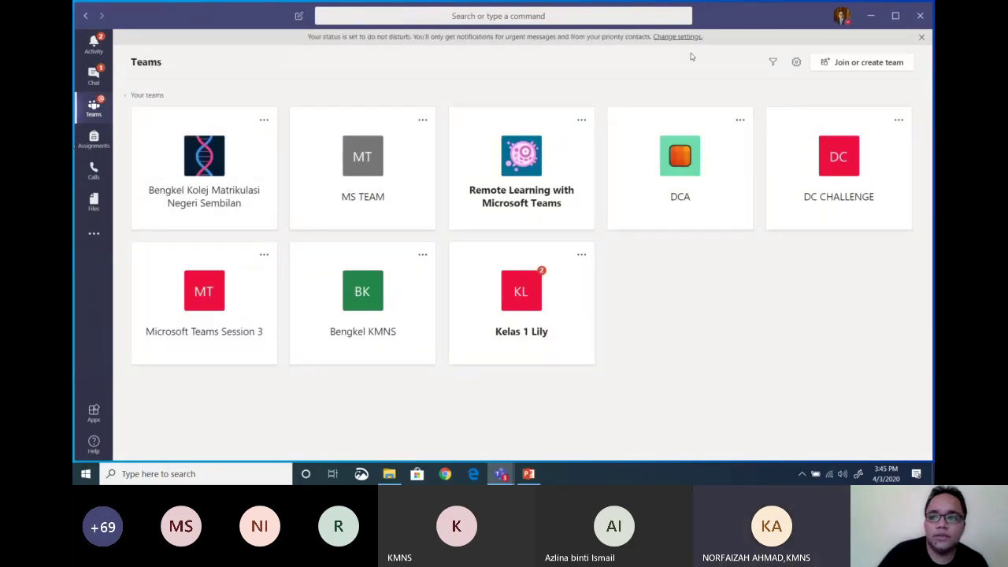
left_click(866, 63)
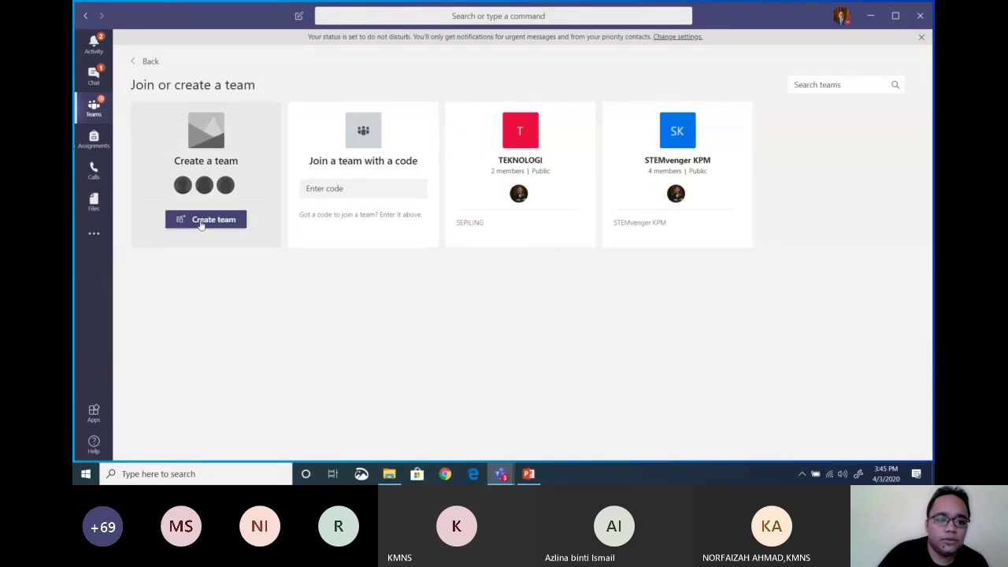
left_click(203, 220)
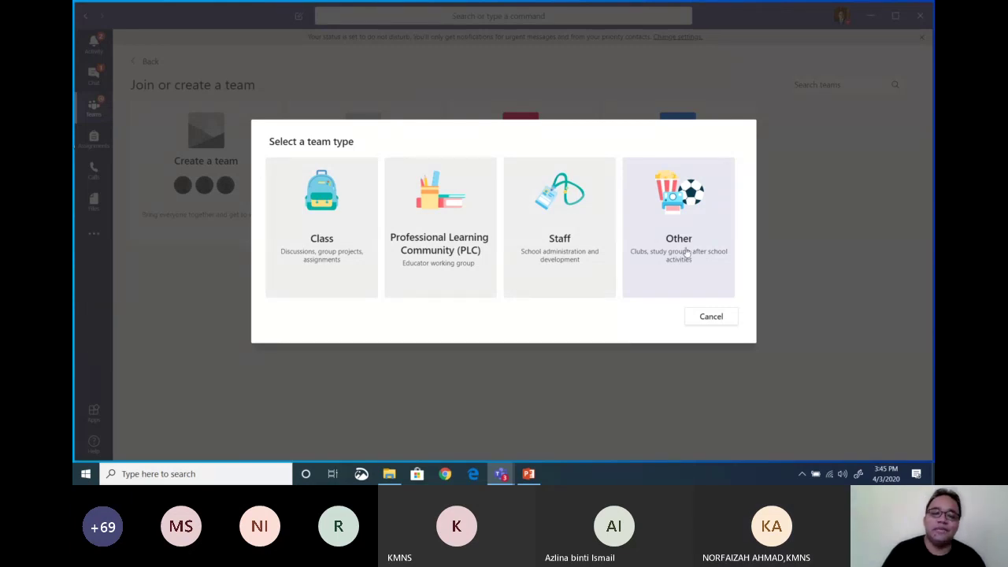
key("Escape")
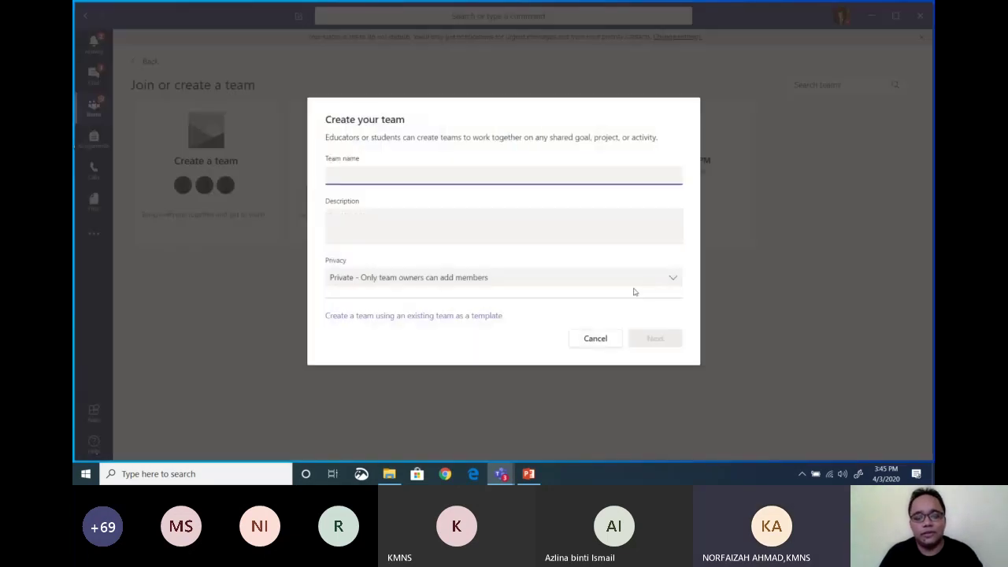
type("ng bawang")
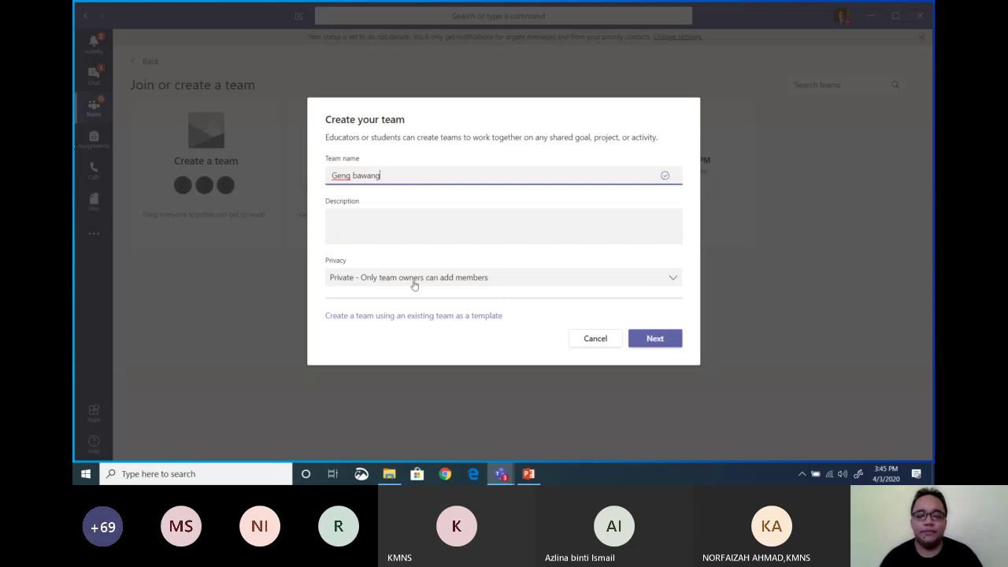
left_click(569, 336)
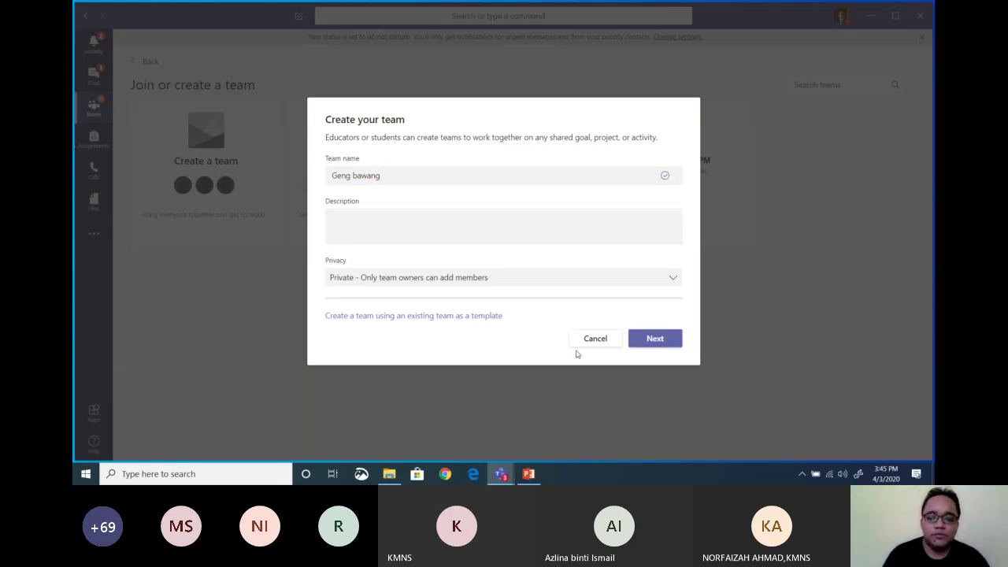
left_click(596, 339)
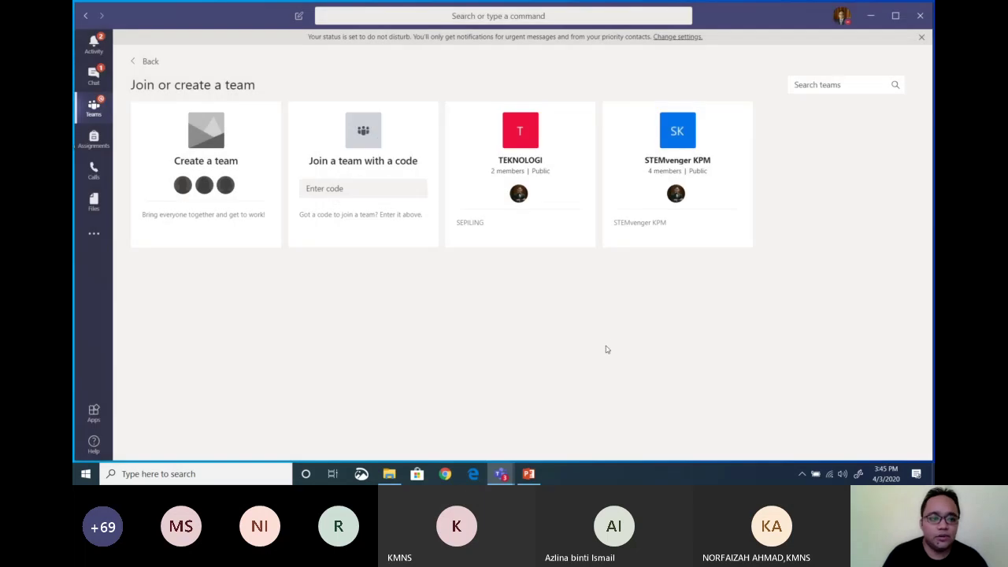
Step: View the activity feed, open the Calendar app and switch the calendar to Week view
left_click(82, 108)
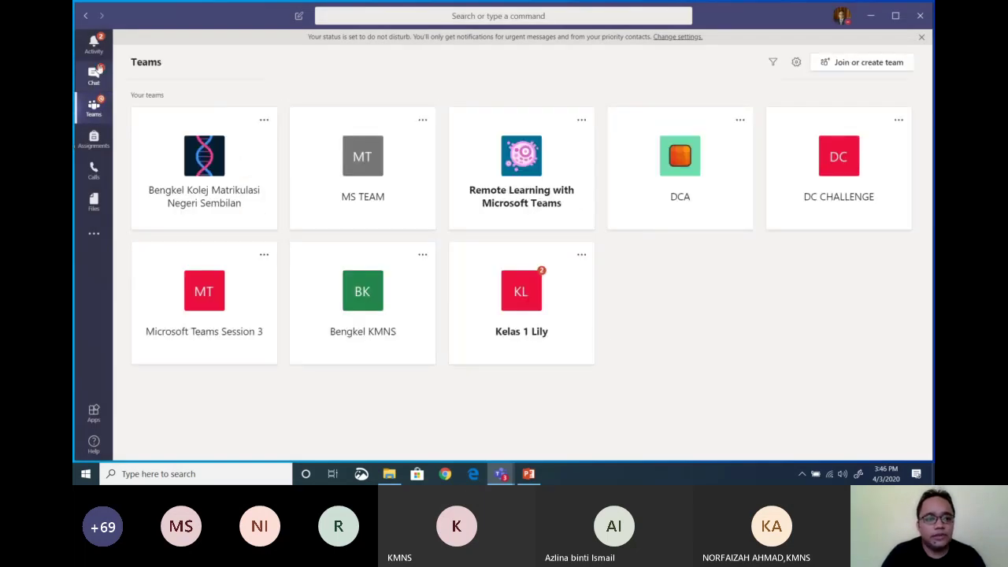
left_click(94, 46)
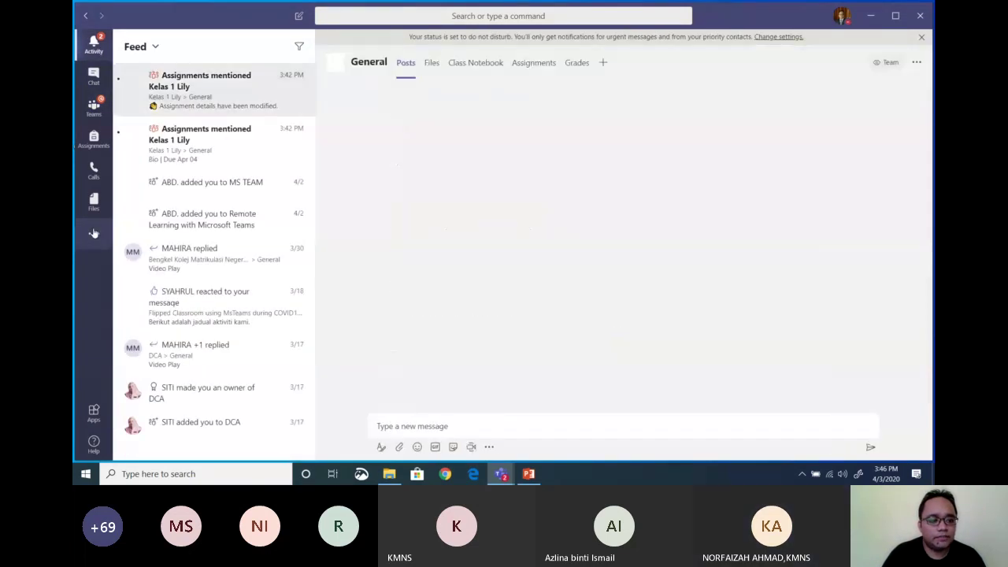
left_click(94, 233)
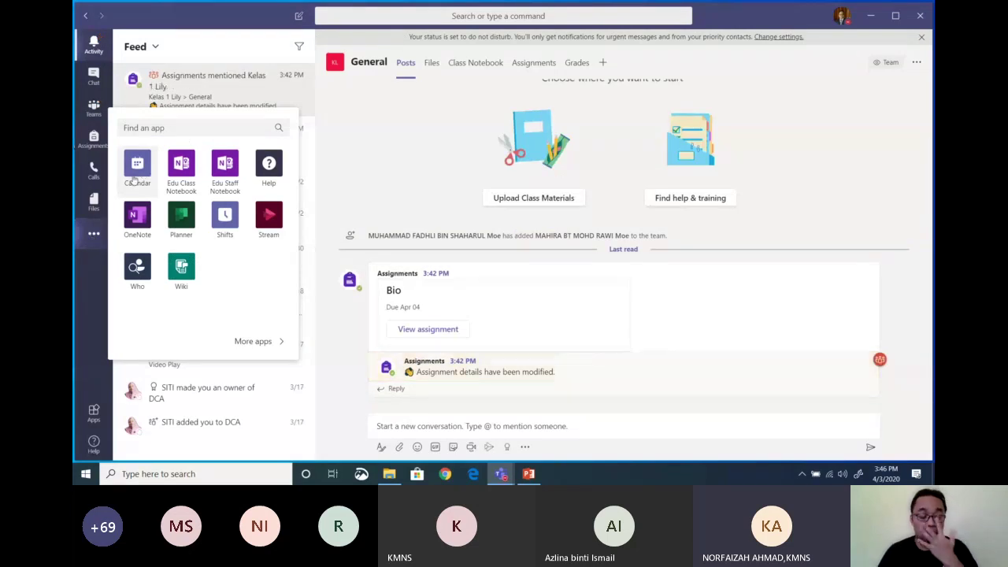
left_click(134, 180)
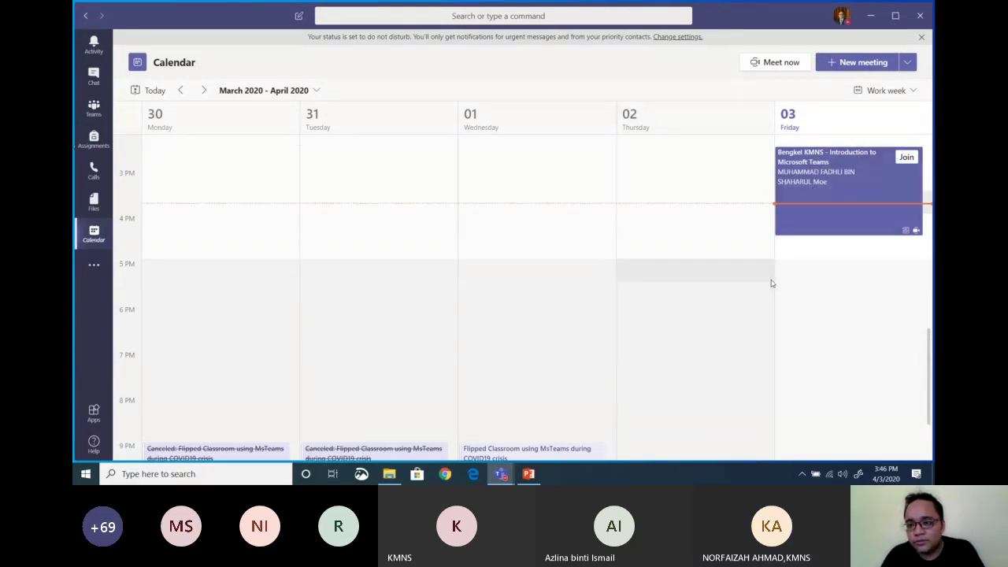
left_click(911, 91)
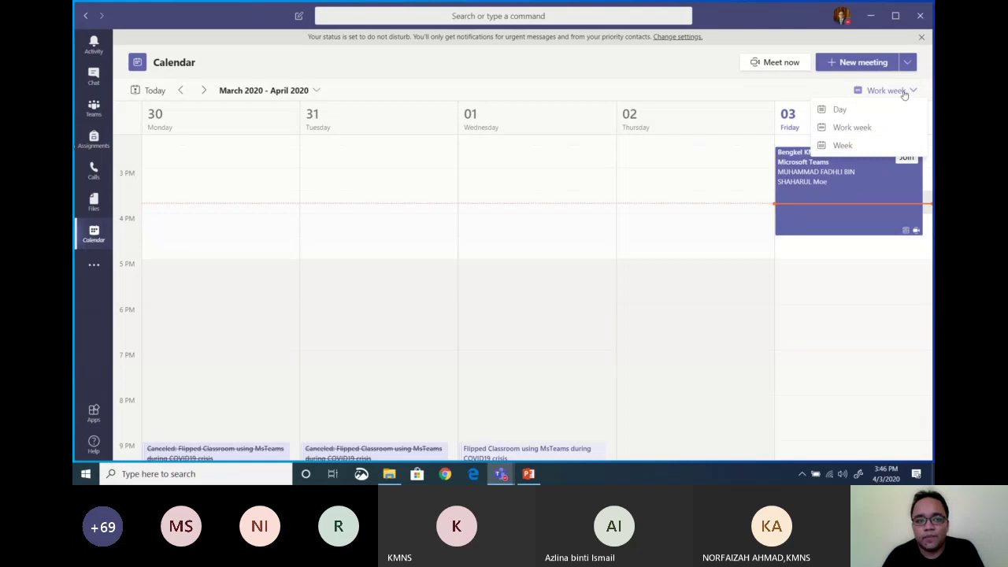
left_click(853, 148)
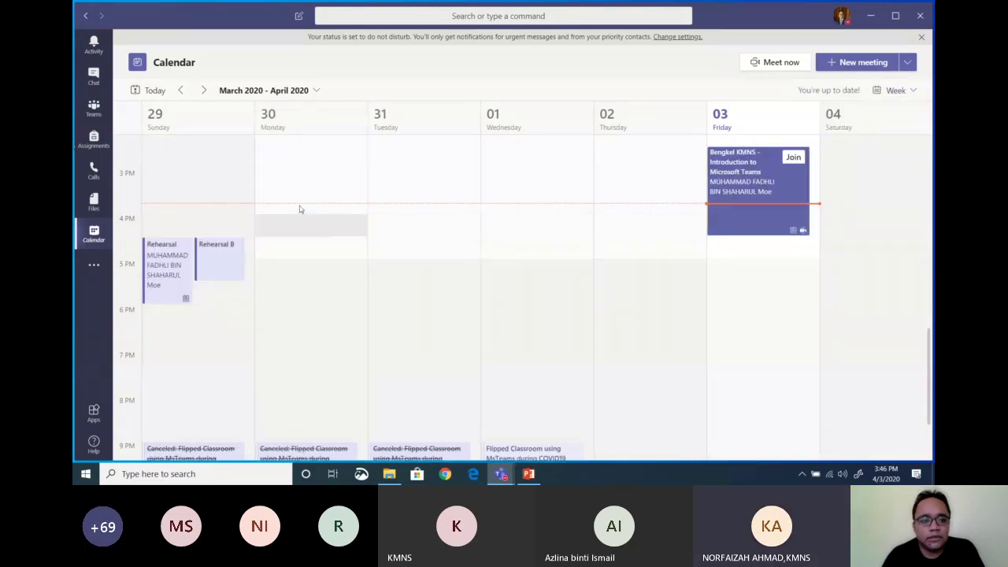
Step: Start a new meeting on Saturday, Apr 4, 2020, and set its time from 9:00 AM to 10:00 AM
left_click(847, 155)
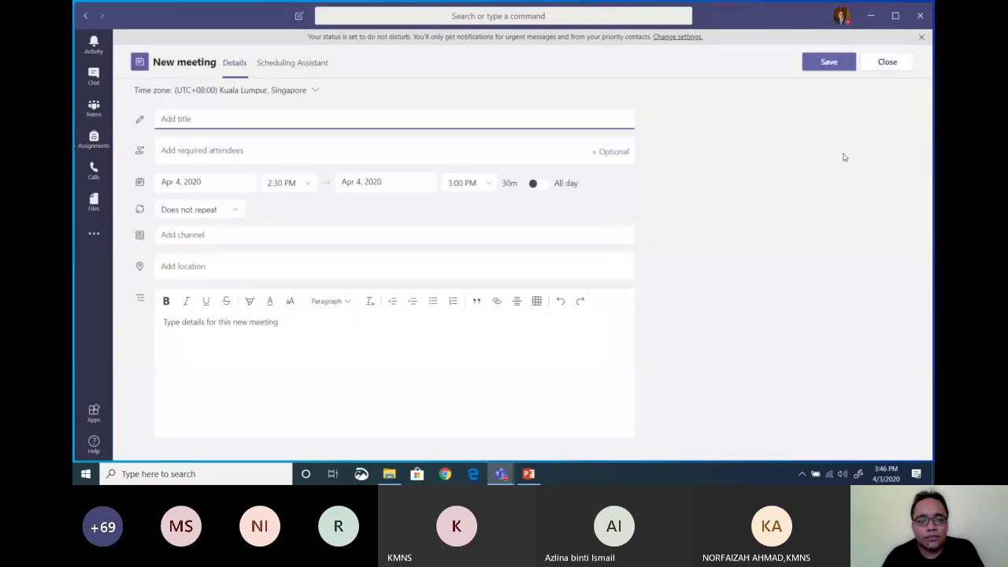
left_click(305, 184)
scroll(311, 228, "up", 5)
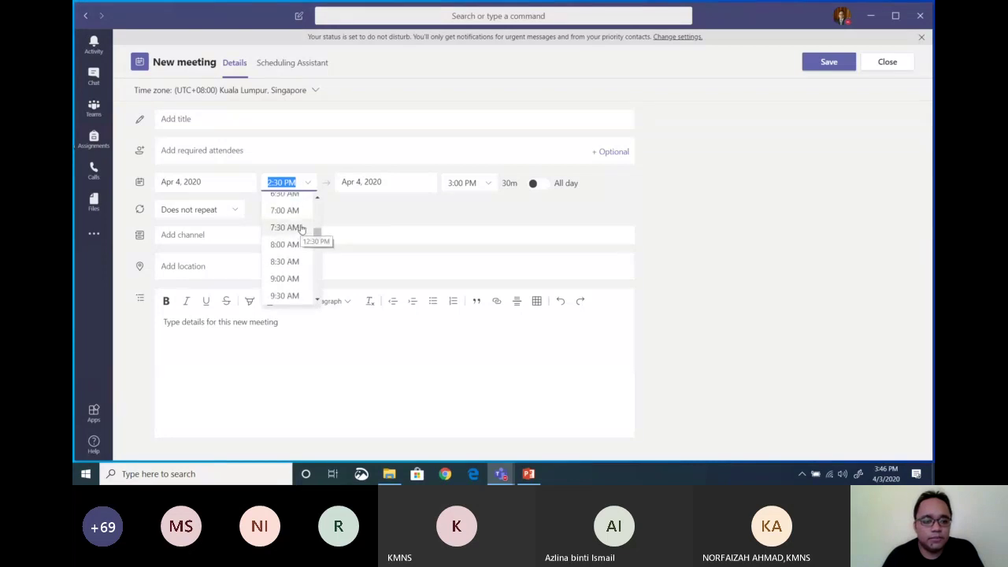
scroll(272, 269, "down", 2)
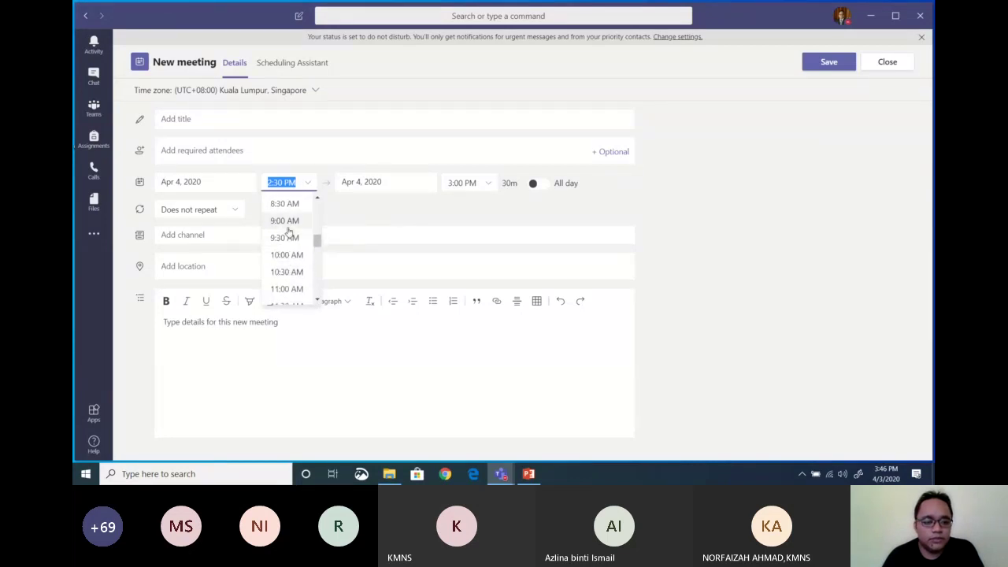
left_click(286, 223)
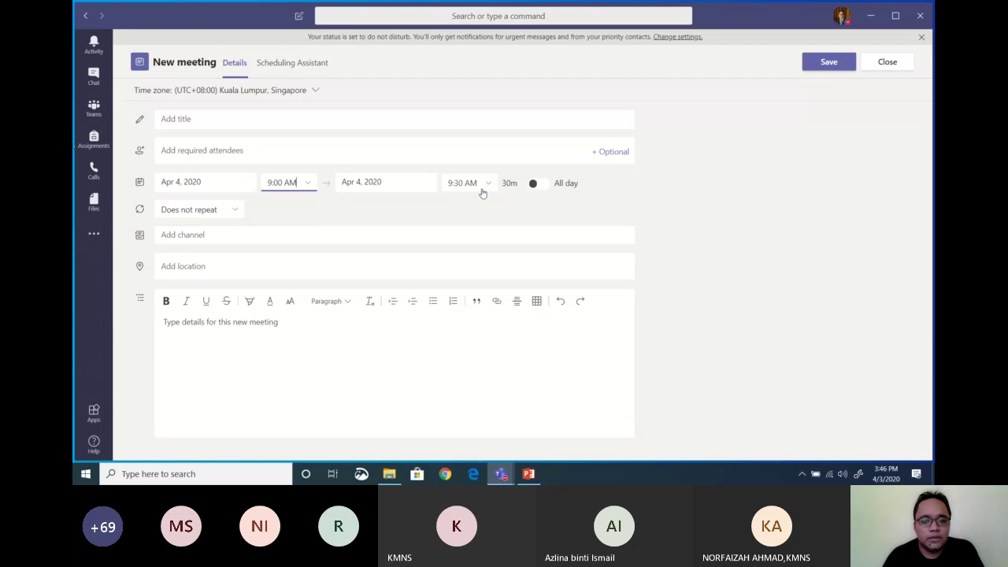
left_click(491, 182)
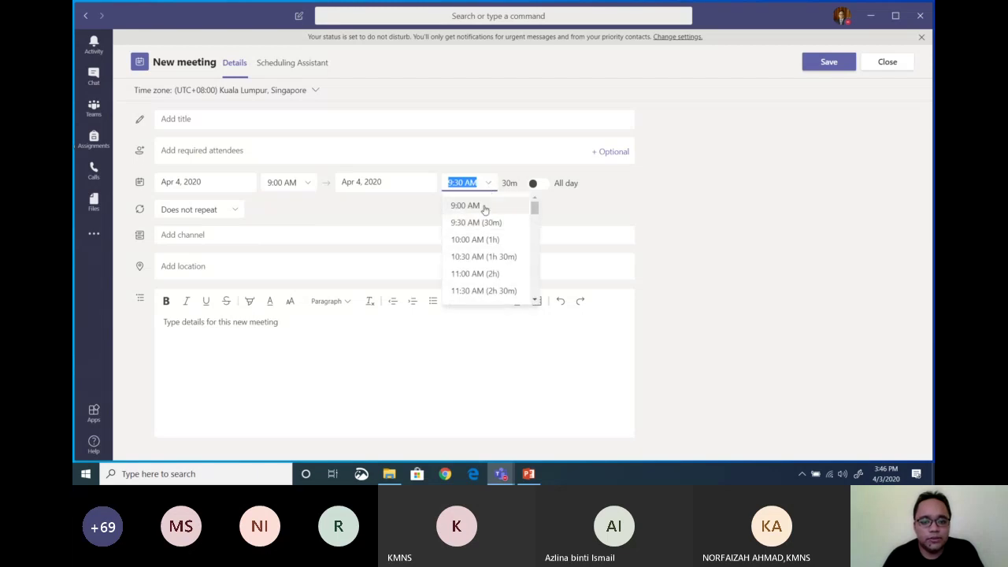
left_click(479, 238)
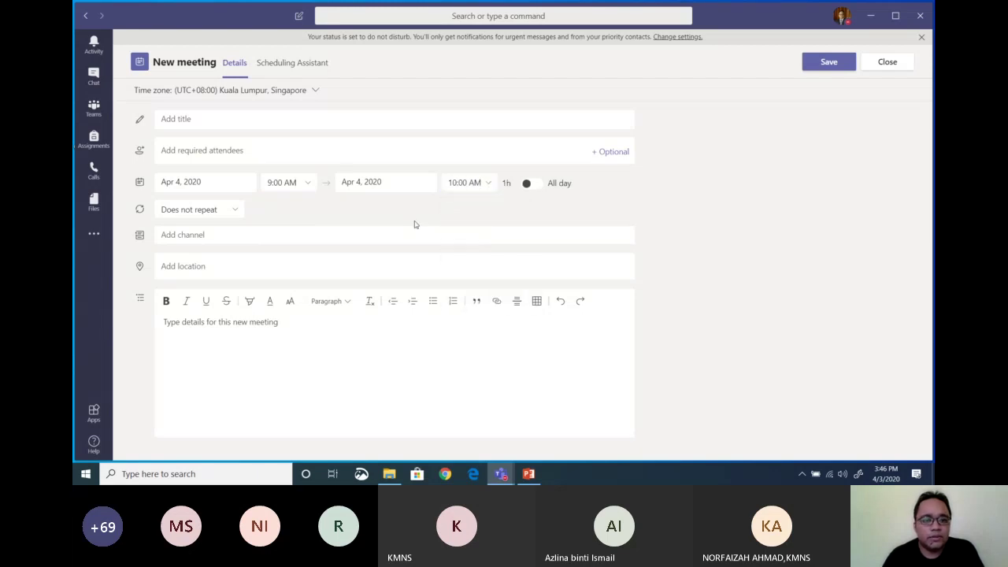
Step: Title the new meeting "Tutorial", and show its optional attendees field while going through the attendee and details fields
left_click(338, 121)
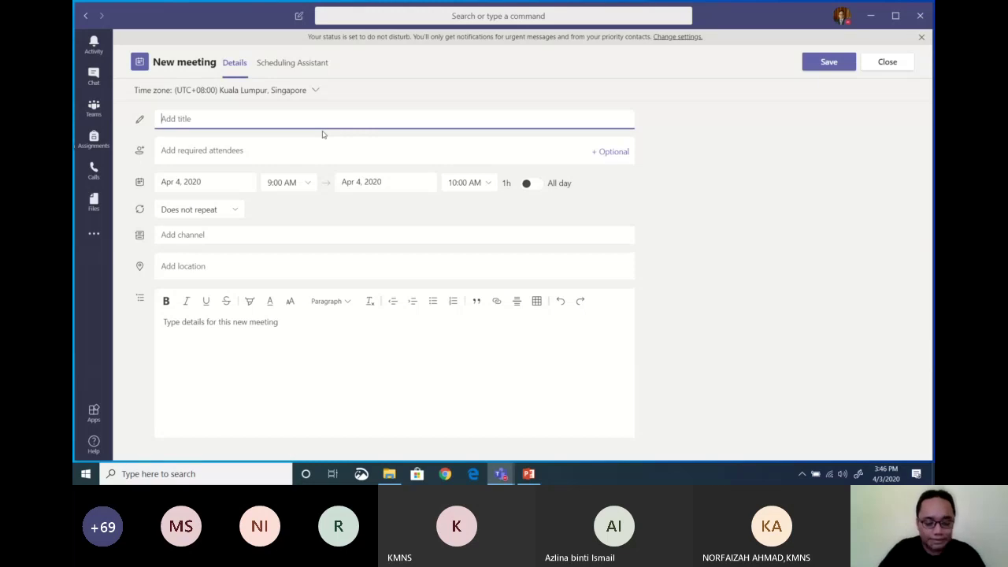
type("Kulia")
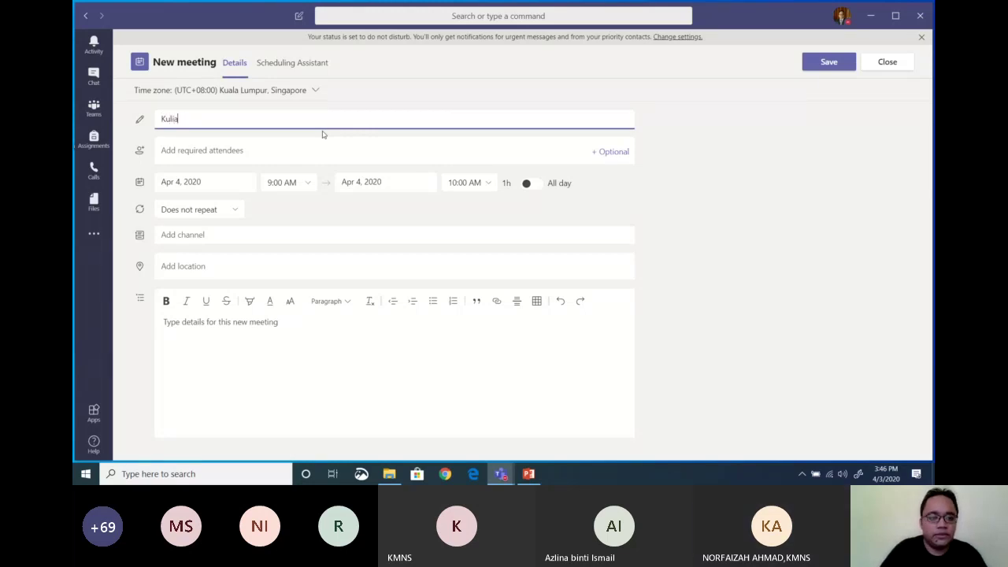
key("BackSpace")
key("BackSpace")
type("Tutorial")
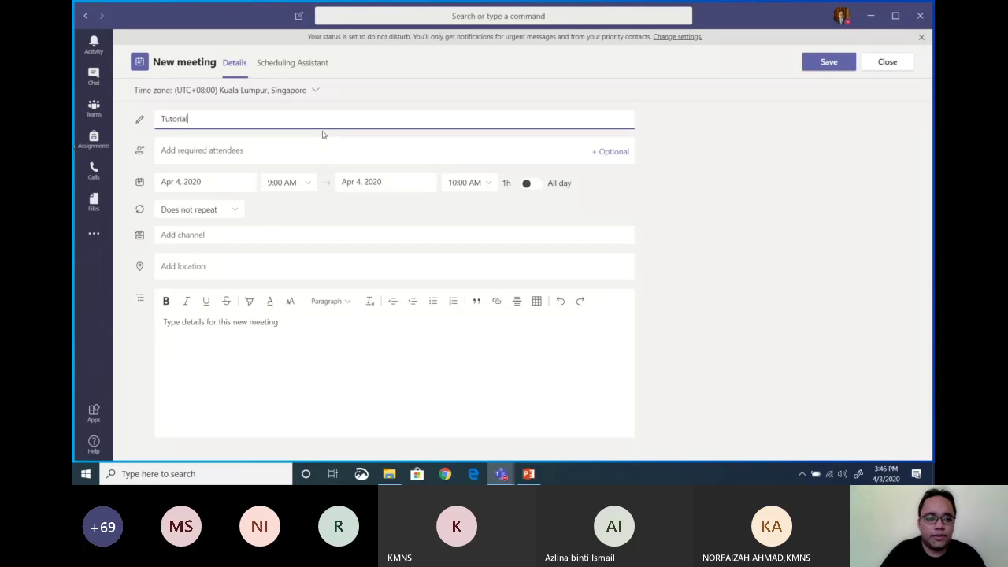
left_click(313, 151)
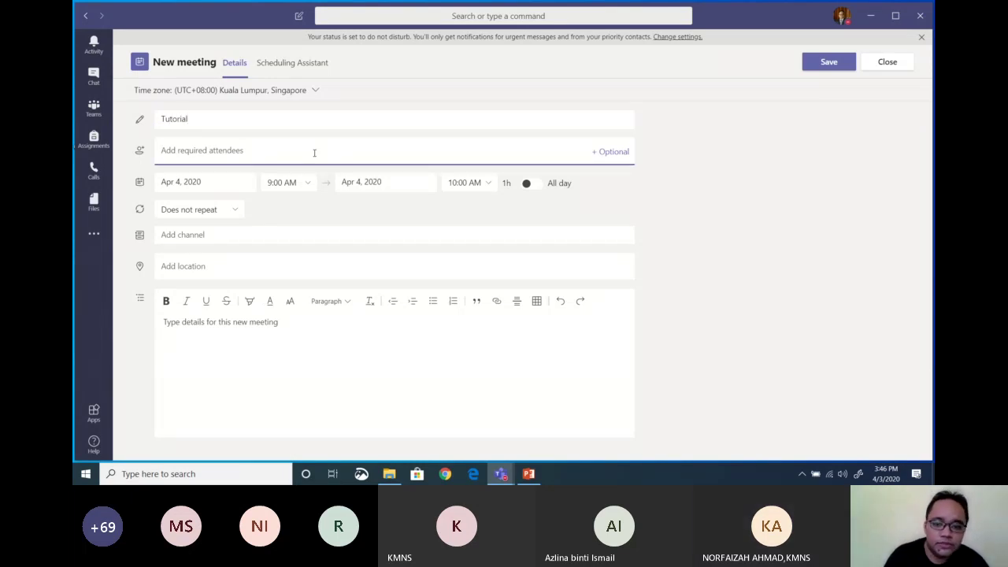
left_click(607, 154)
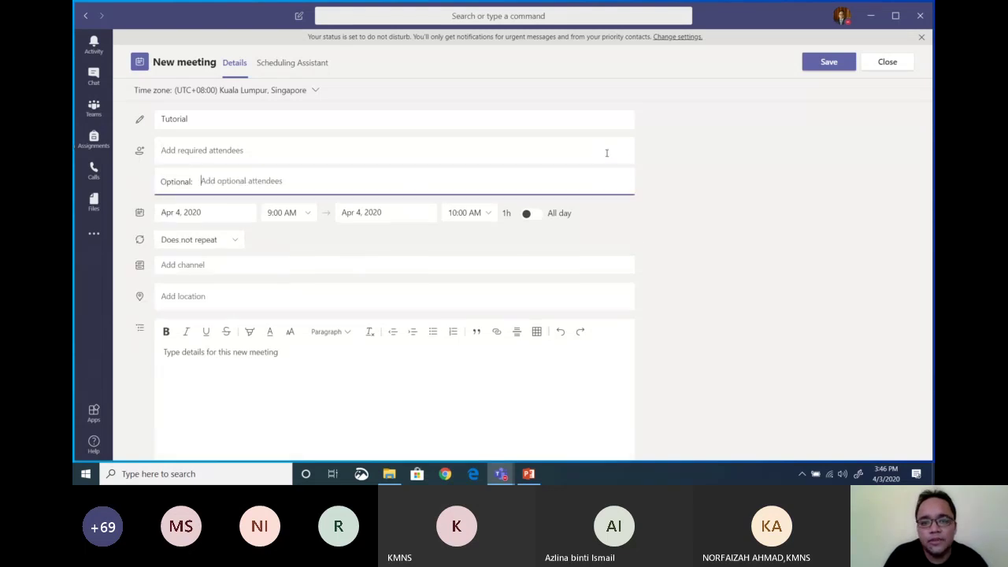
left_click(223, 162)
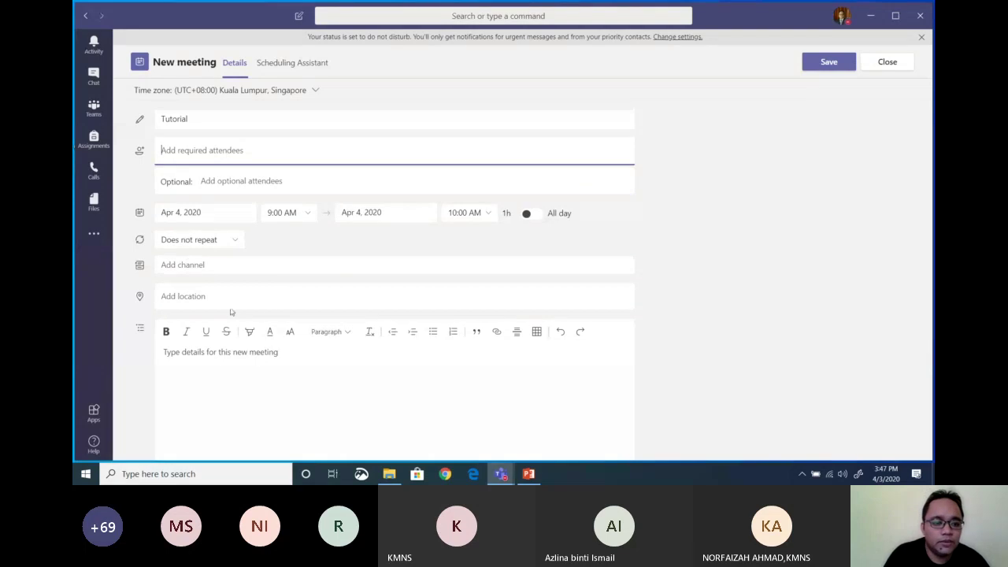
left_click(210, 373)
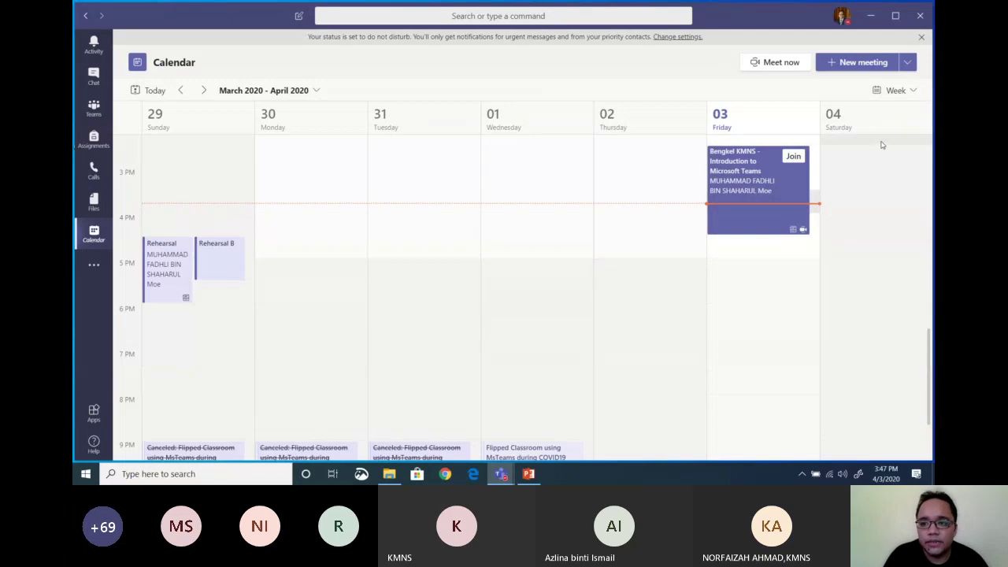
left_click(885, 187)
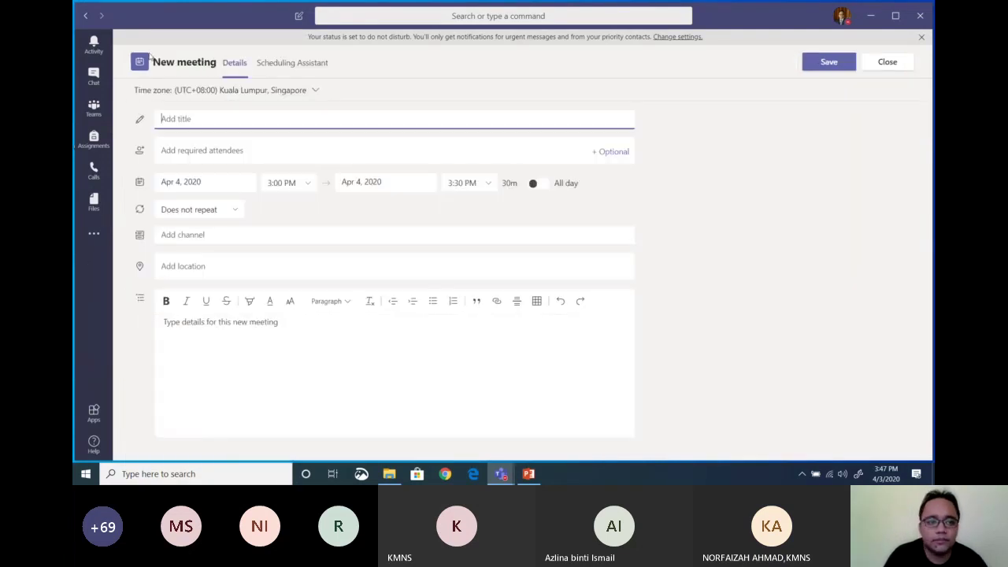
left_click(895, 62)
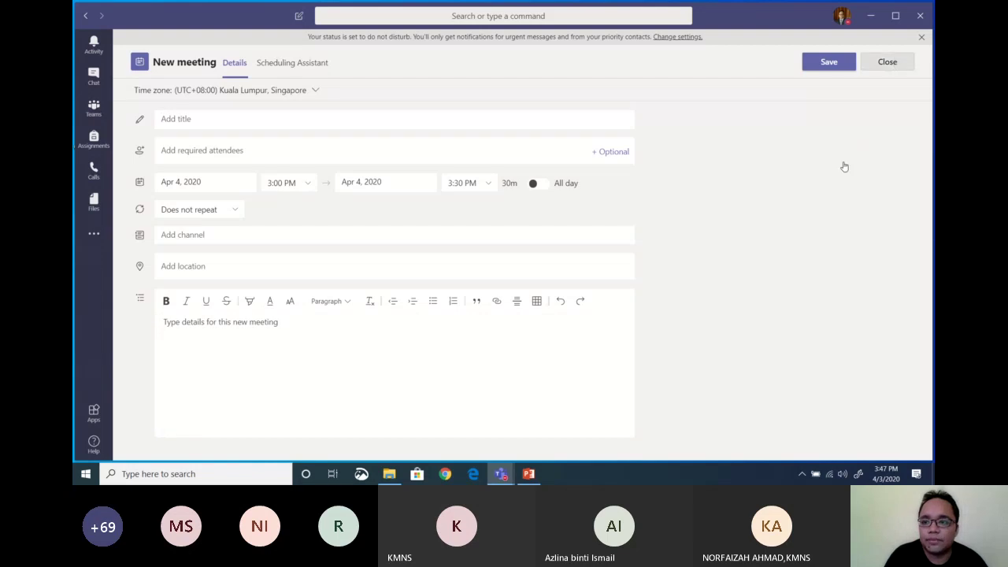
left_click(851, 146)
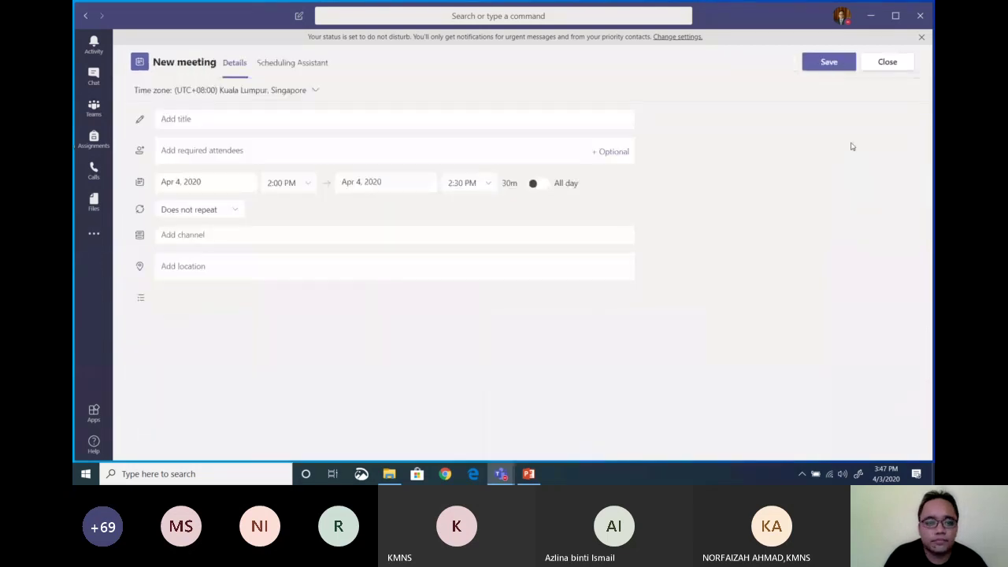
left_click(883, 65)
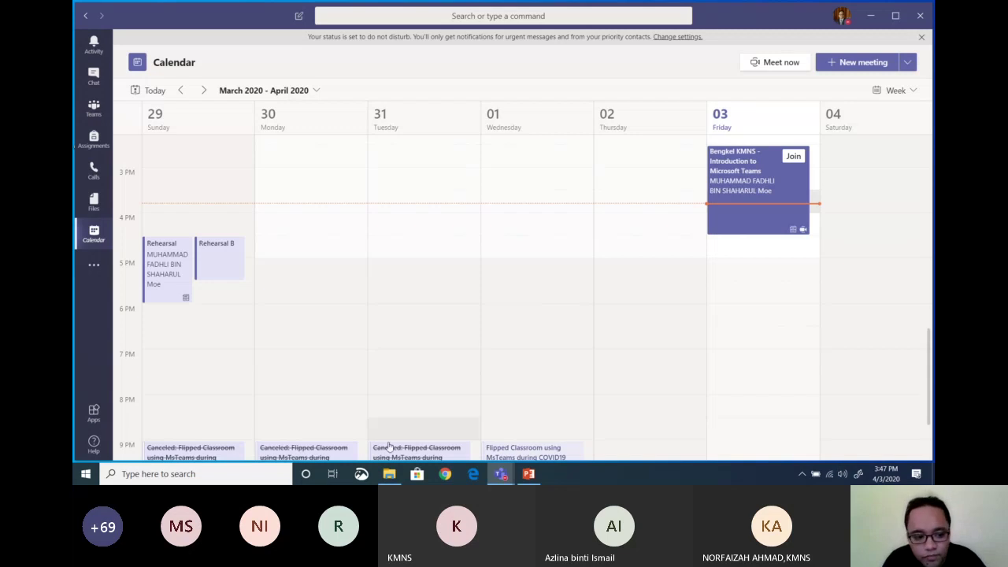
scroll(869, 154, "up", 4)
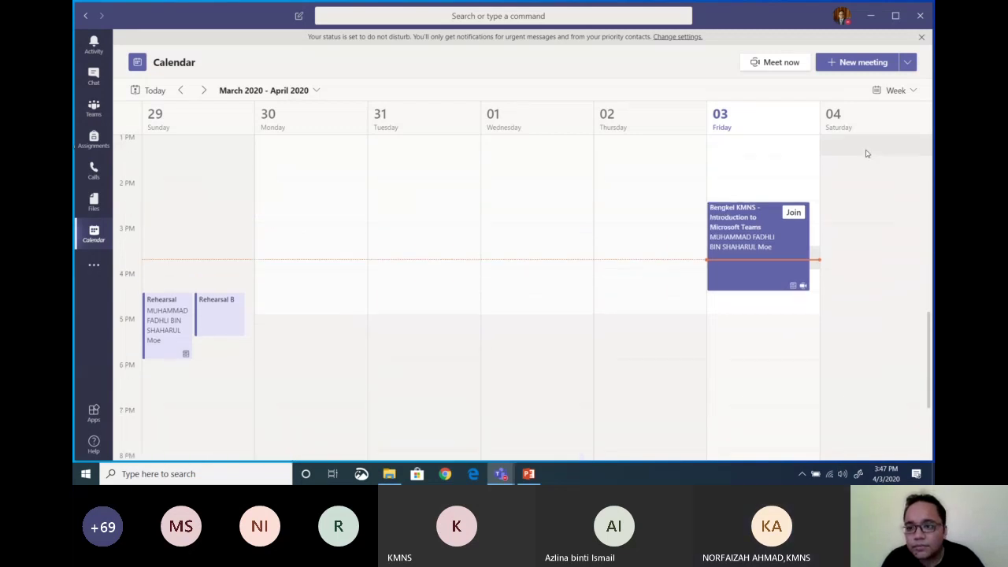
Step: Open the Tutorial meeting on Saturday, Apr 4, from the calendar to view its details, and close it
scroll(866, 155, "up", 3)
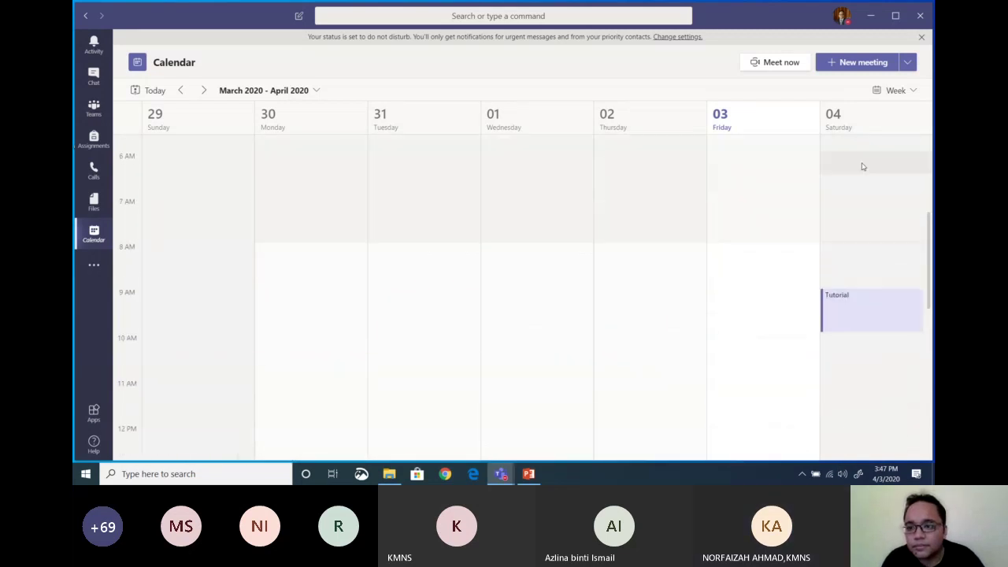
left_click(846, 309)
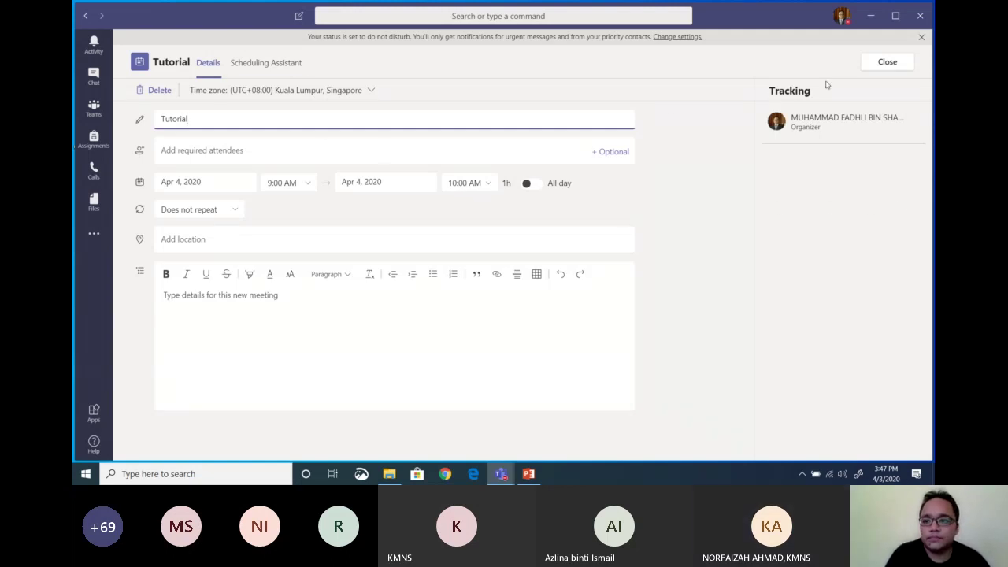
left_click(870, 68)
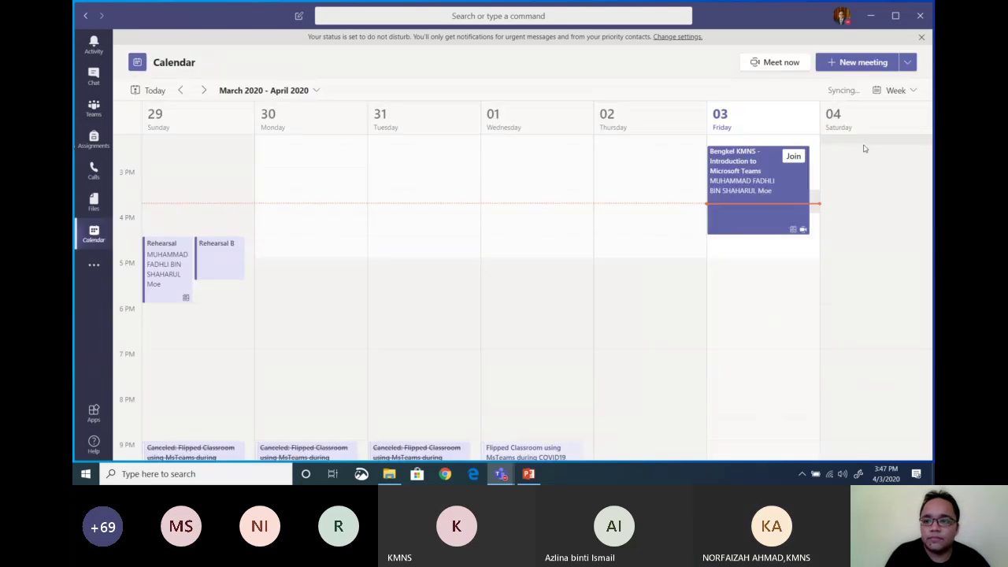
Step: Reopen the Tutorial meeting for editing and look over its attendees, recurrence, location and details fields
scroll(819, 165, "up", 5)
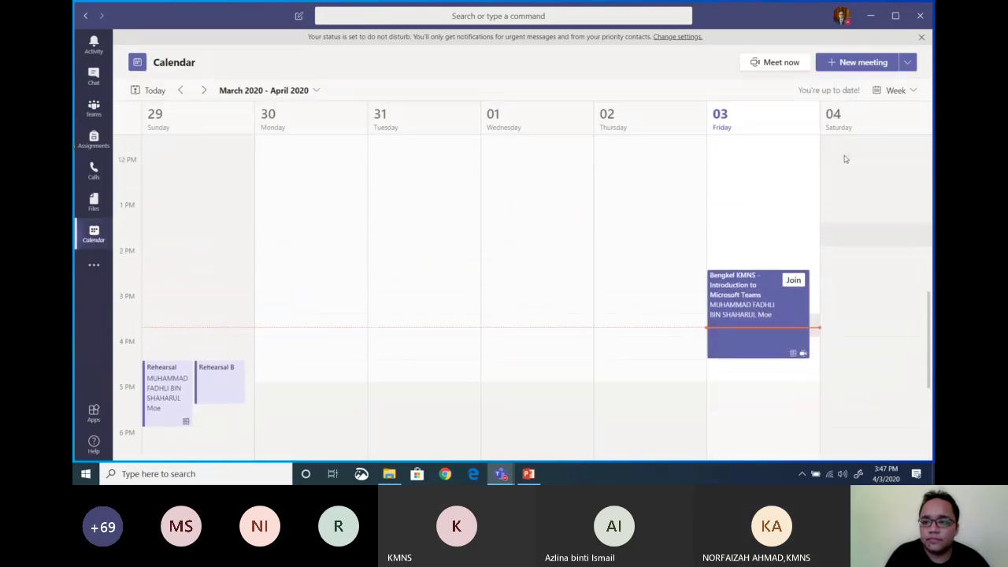
right_click(871, 323)
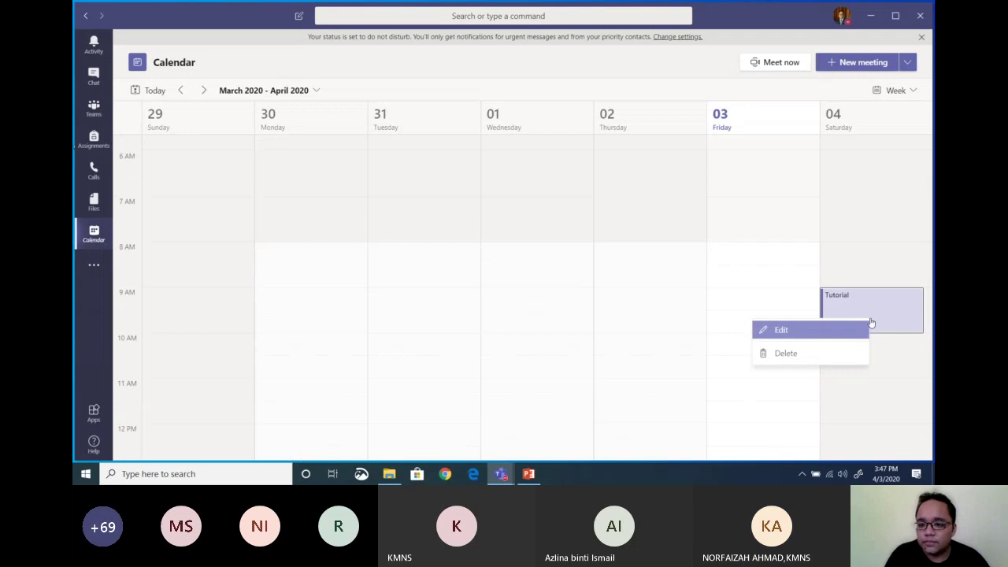
left_click(847, 334)
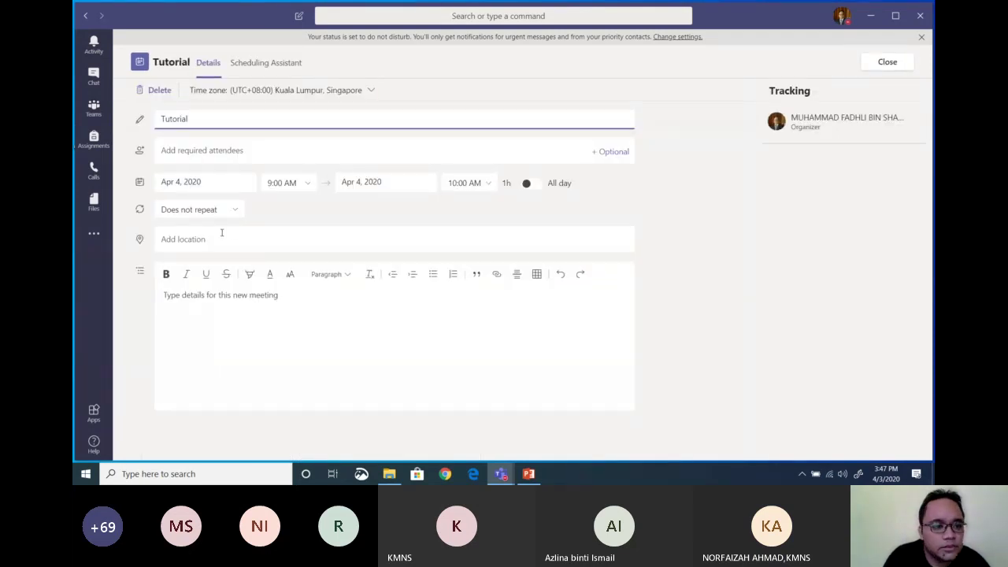
left_click(184, 151)
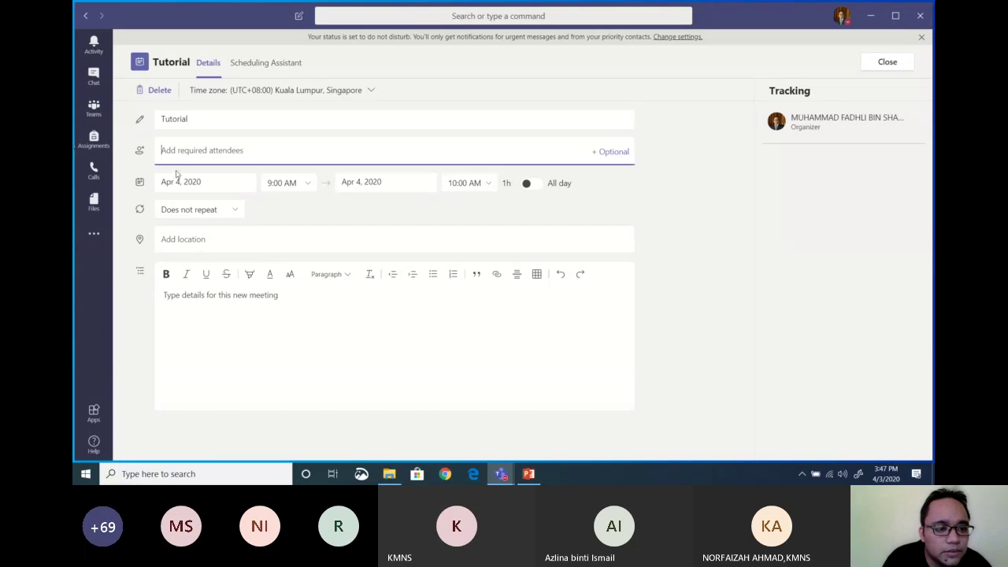
left_click(175, 248)
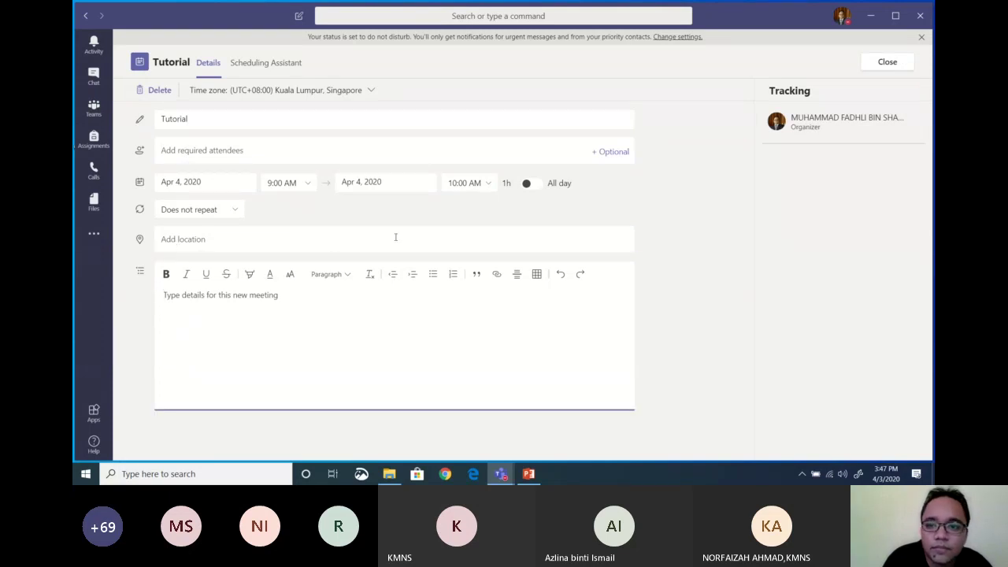
left_click(661, 183)
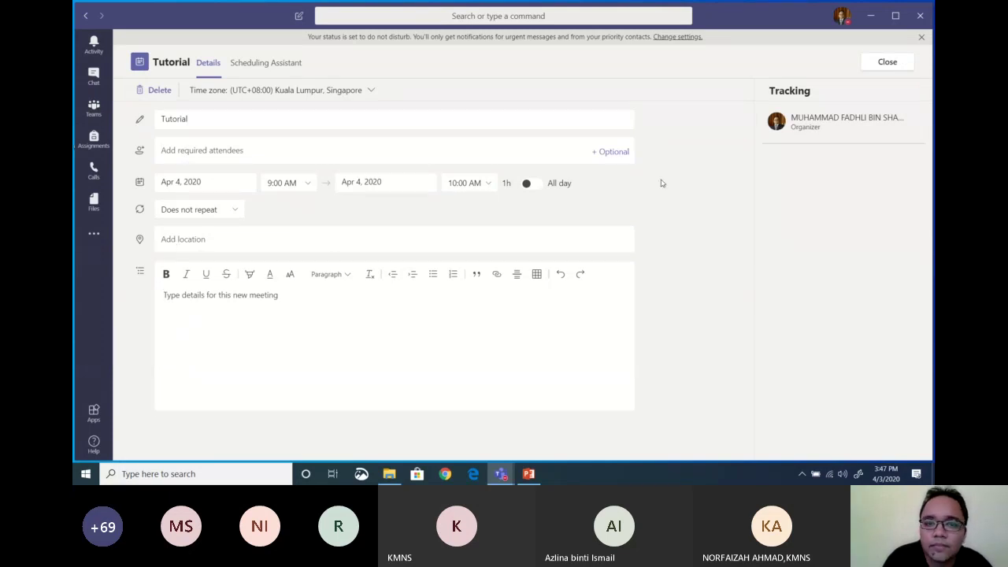
left_click(319, 97)
left_click(221, 229)
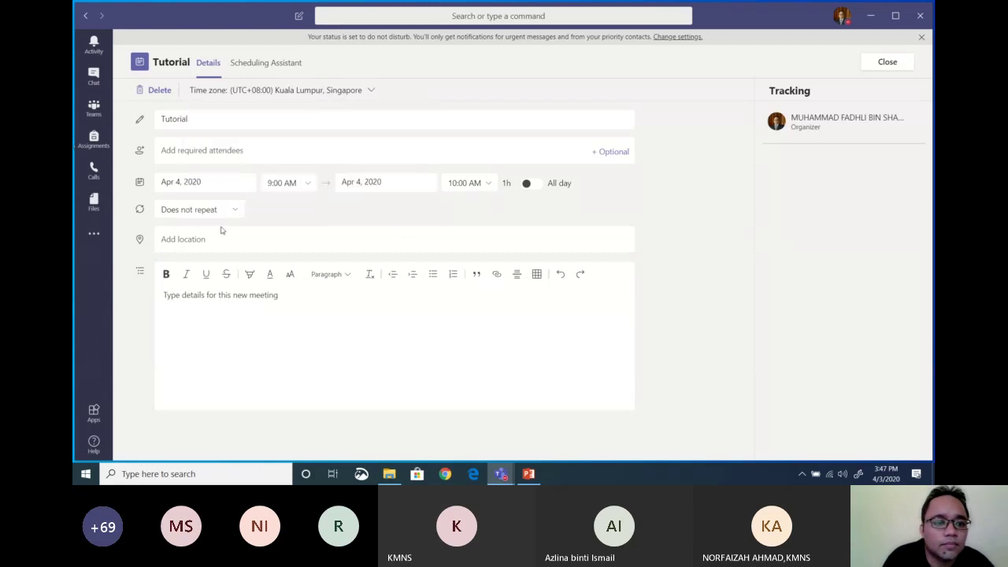
Step: Shift the Tutorial meeting to 9:15 AM–10:15 AM in the Scheduling Assistant, and discard the edits
left_click(255, 64)
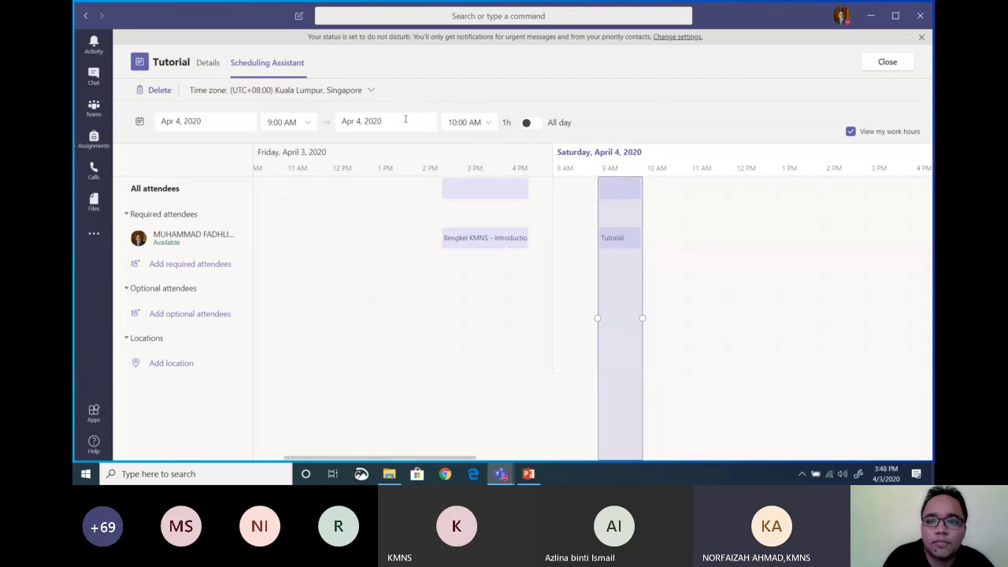
mouse_move(612, 241)
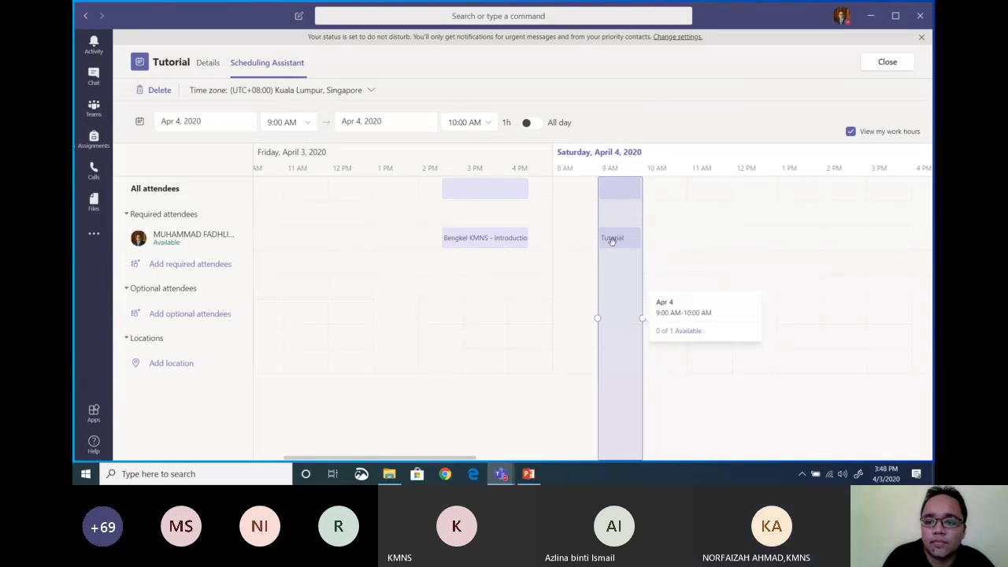
left_click_drag(612, 241, 623, 241)
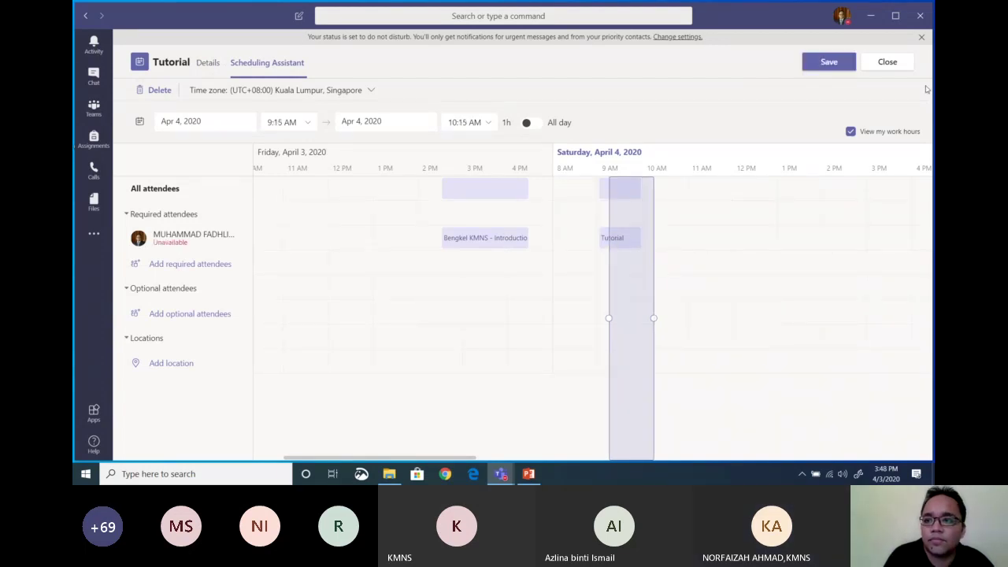
left_click(888, 61)
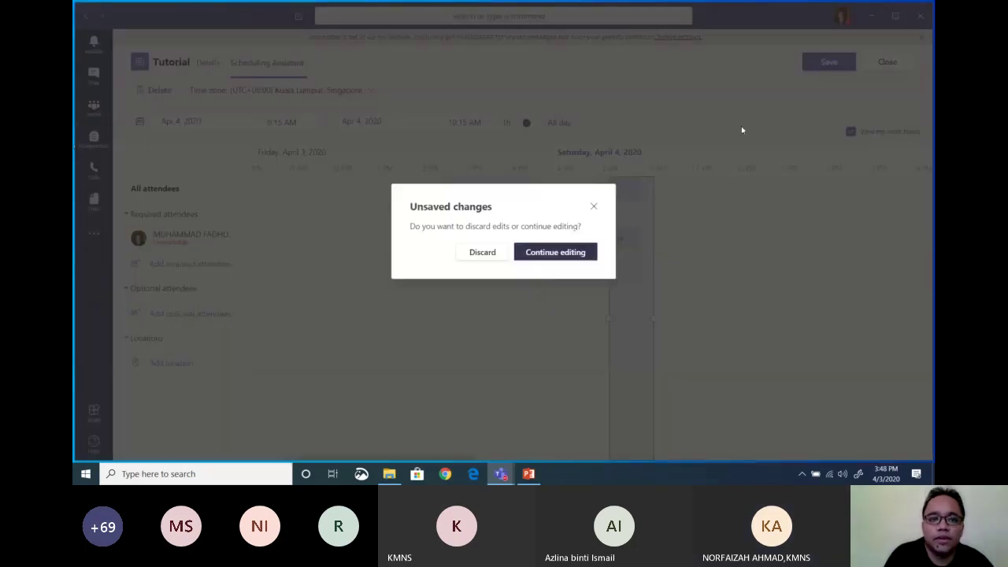
left_click(487, 253)
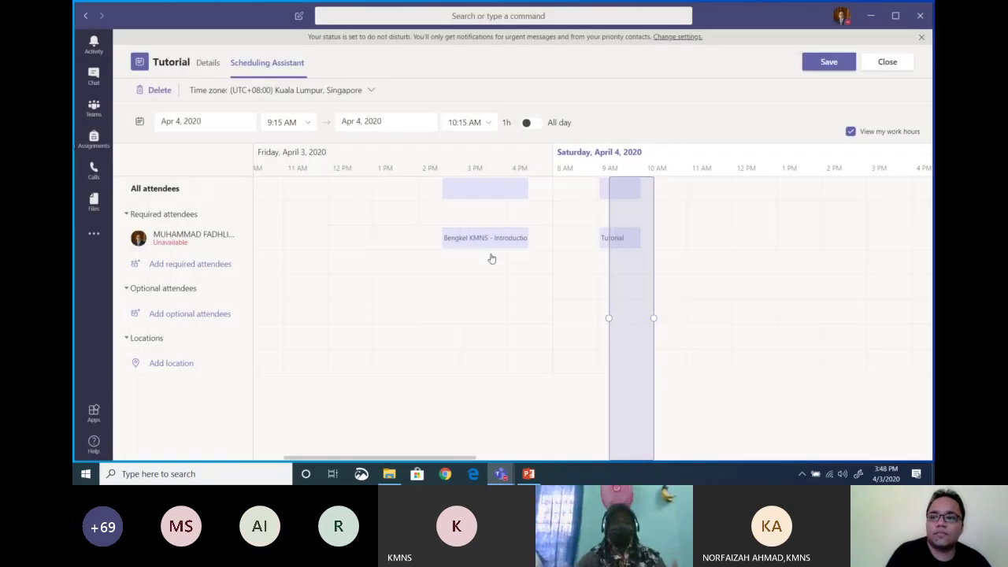
Step: Delete the Tutorial meeting from Saturday, Apr 4, in the calendar
scroll(882, 182, "up", 5)
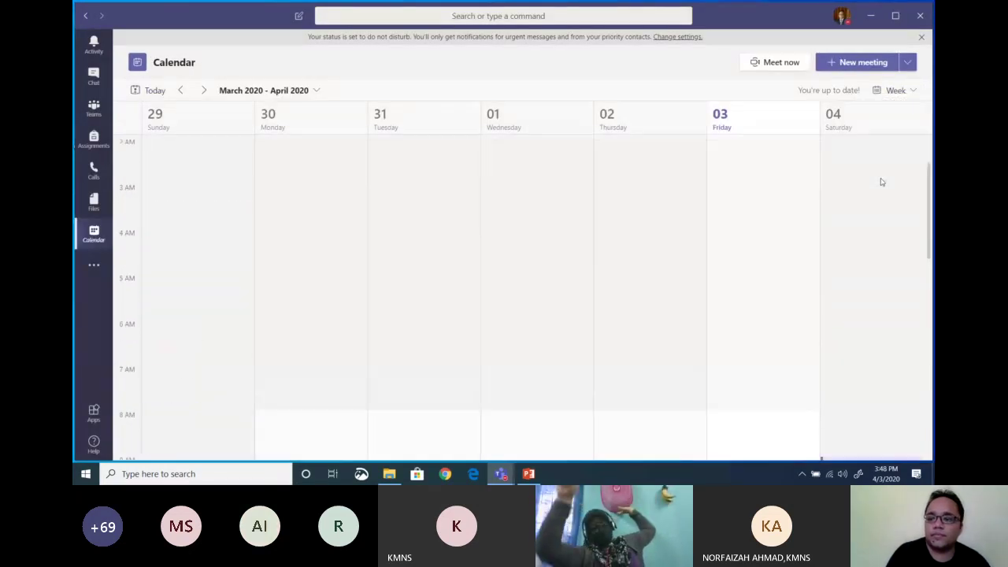
scroll(870, 192, "down", 3)
left_click(864, 196)
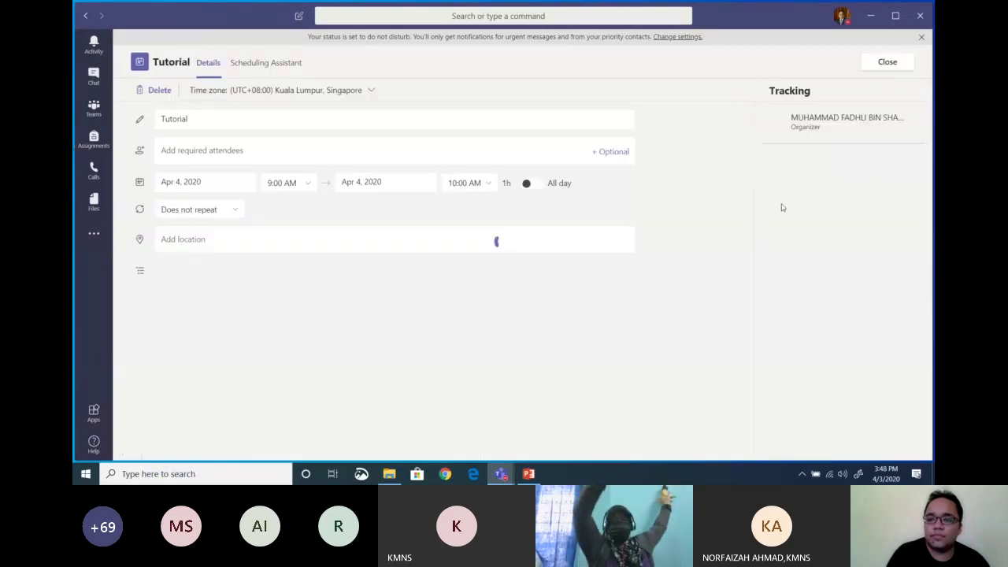
left_click(143, 89)
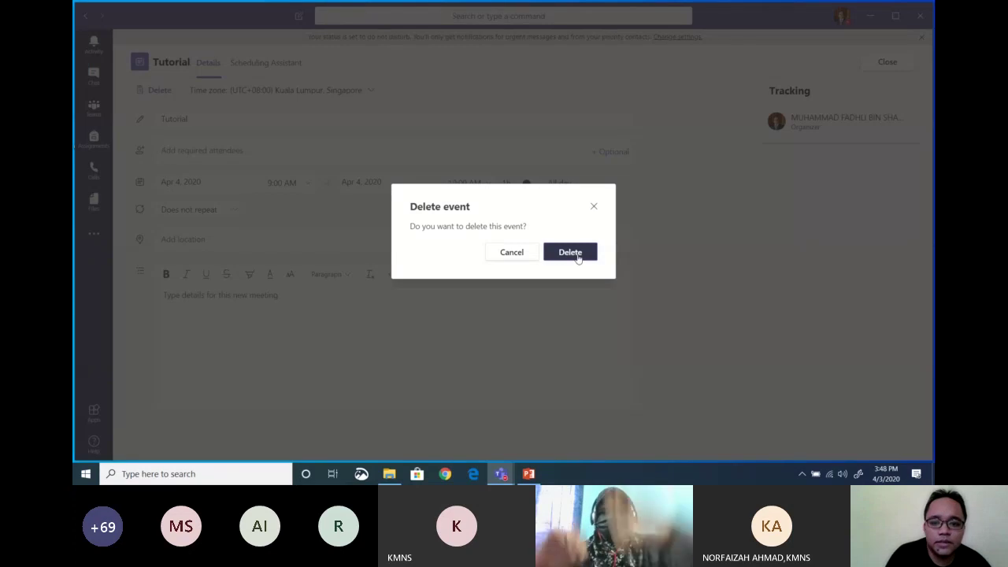
left_click(577, 258)
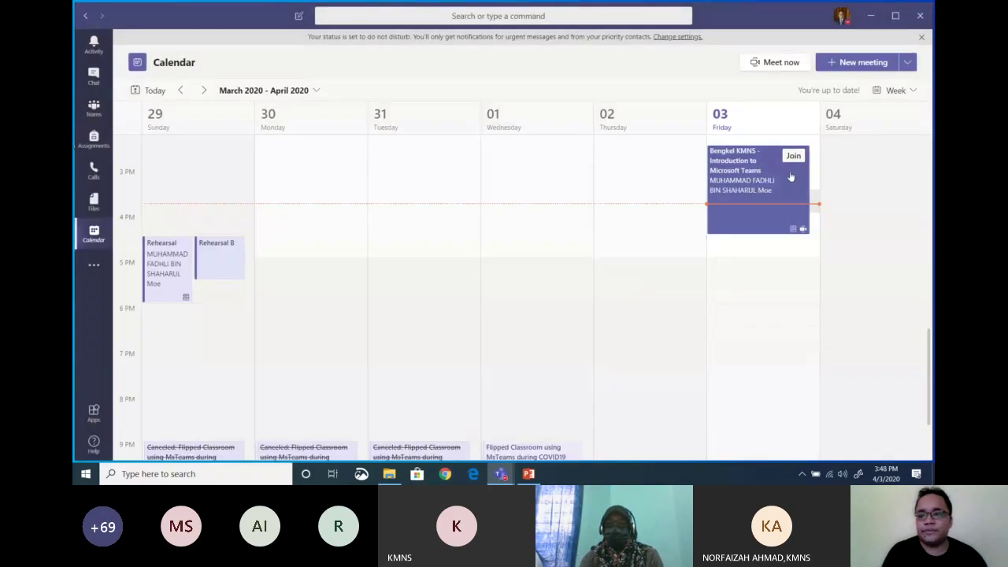
Step: Start a new meeting on Saturday, Apr 4, 2020, at 2:30 PM and set its end time to 3:30 PM
left_click(868, 161)
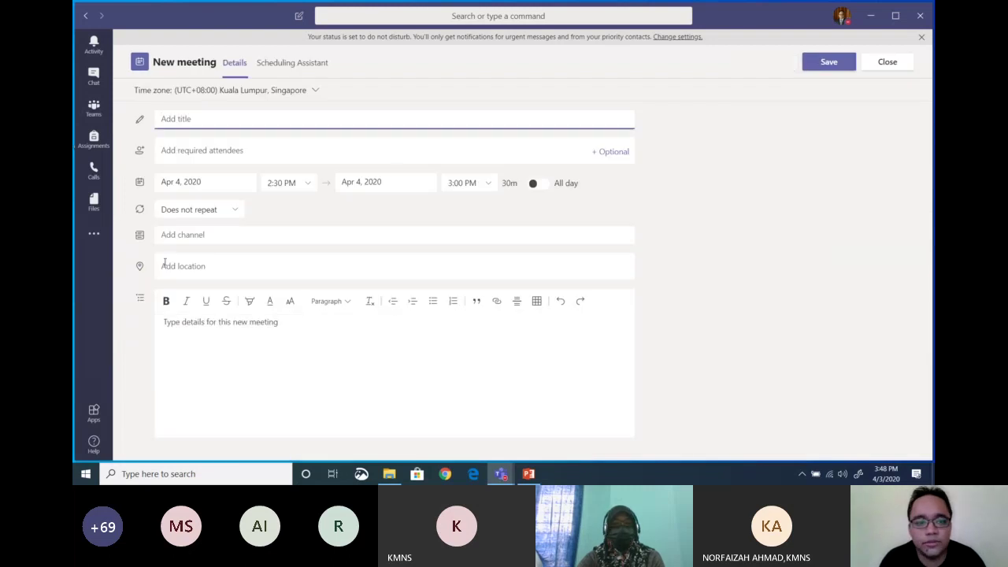
left_click(486, 186)
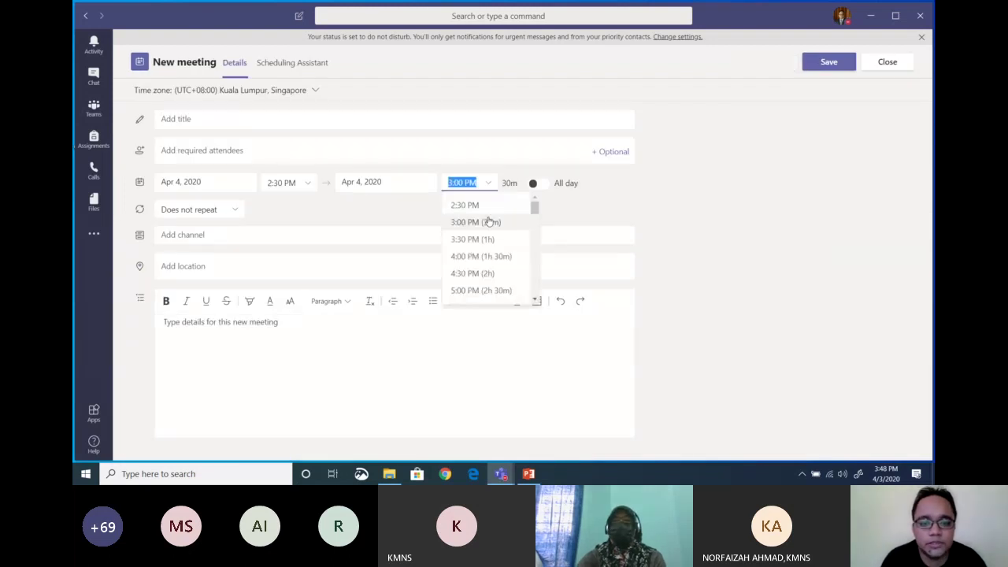
left_click(477, 236)
Step: Add the General channel of Kelas 1 Lily to the new meeting and send the invitation
left_click(169, 237)
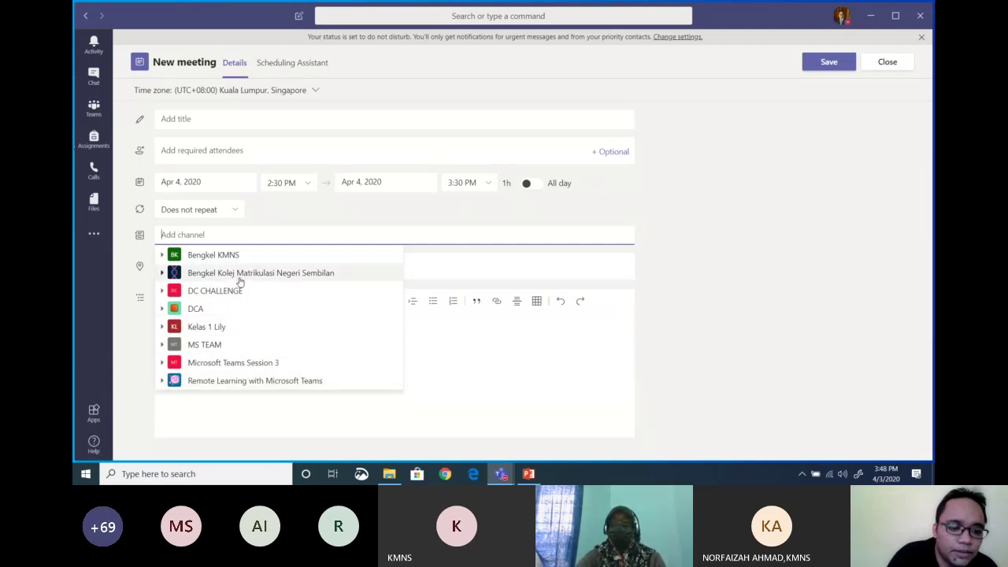
left_click(219, 327)
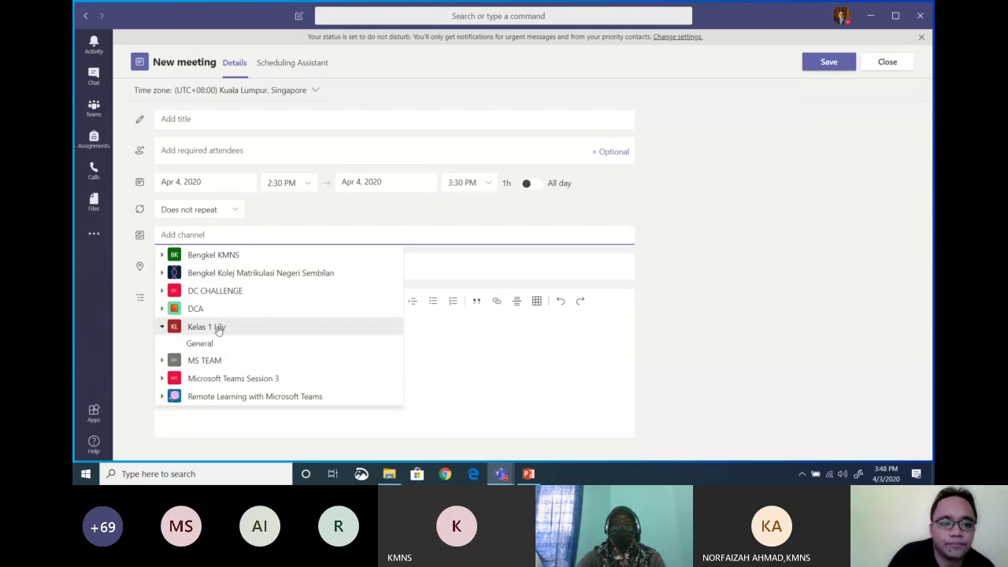
left_click(218, 344)
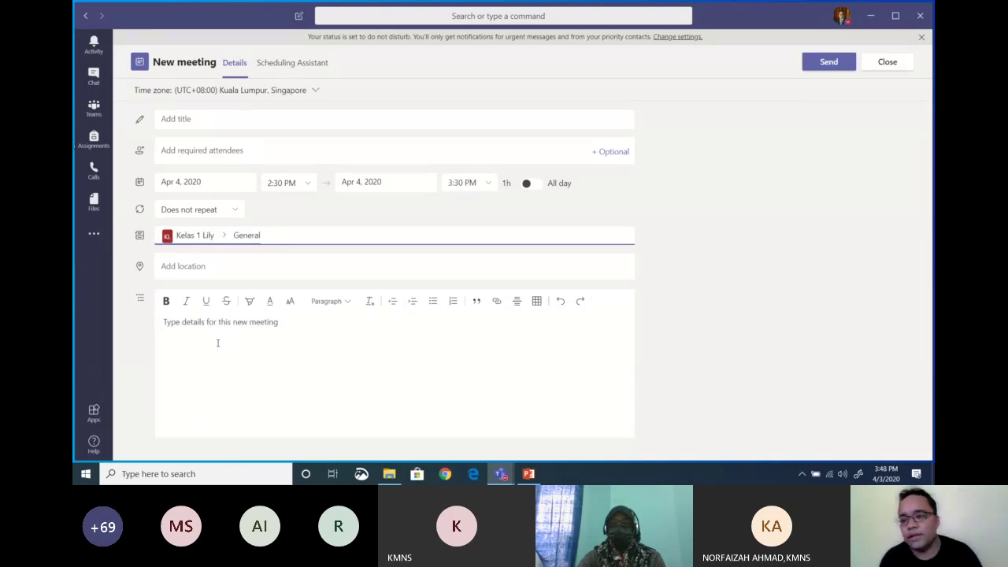
left_click(825, 63)
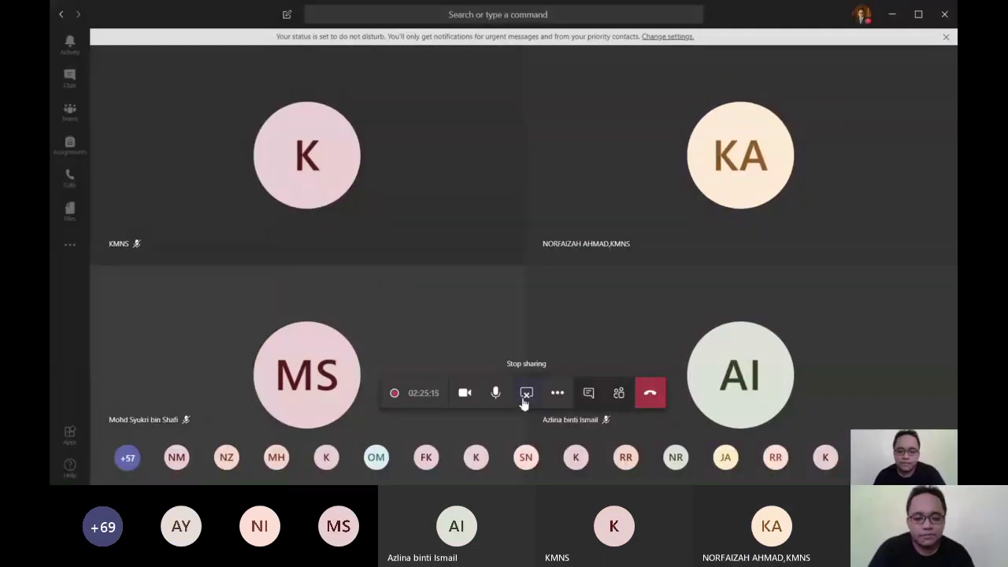
Step: Restart desktop sharing in the ongoing call, minimize the floating call window and bring the main Teams window back
left_click(525, 393)
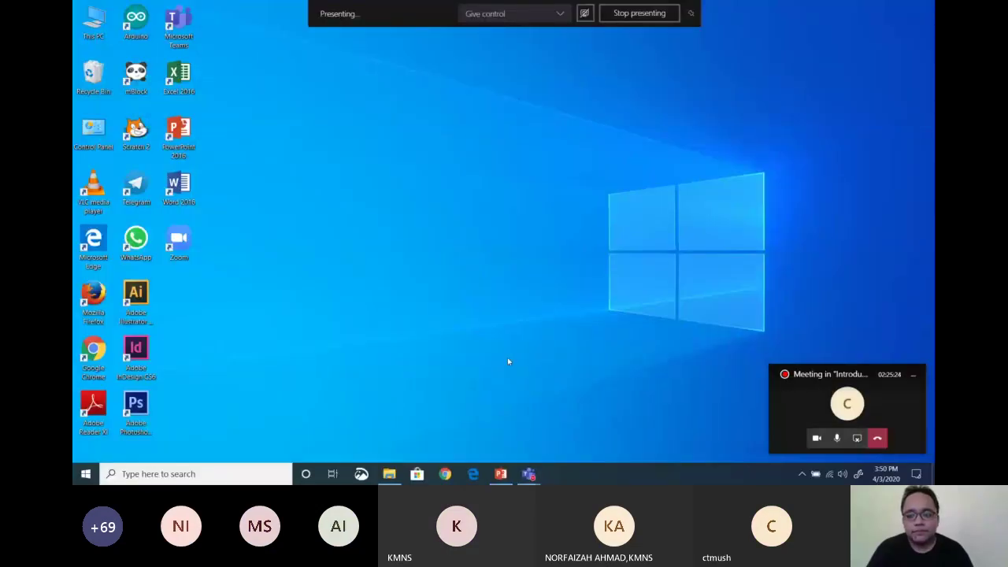
left_click(913, 379)
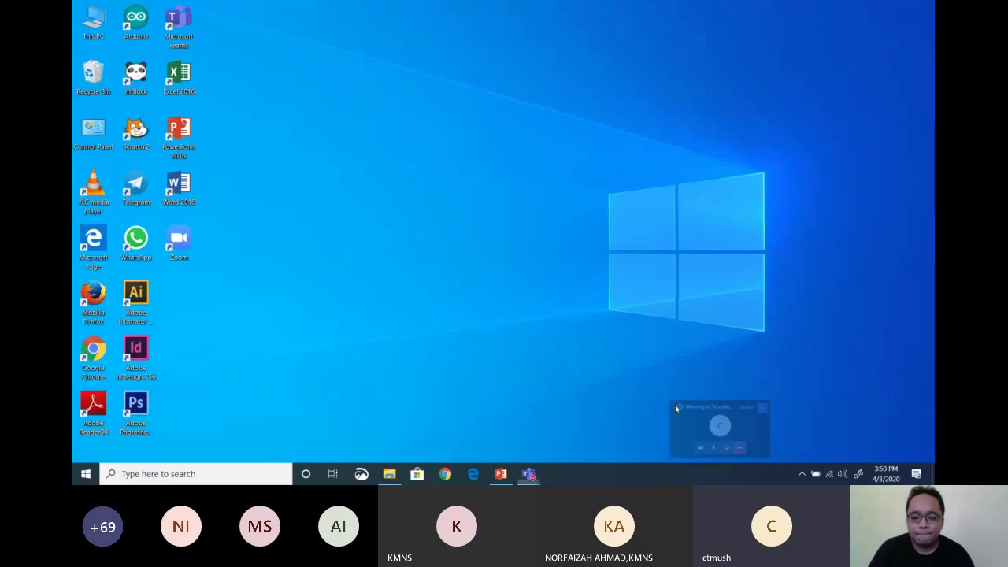
mouse_move(529, 473)
left_click(501, 411)
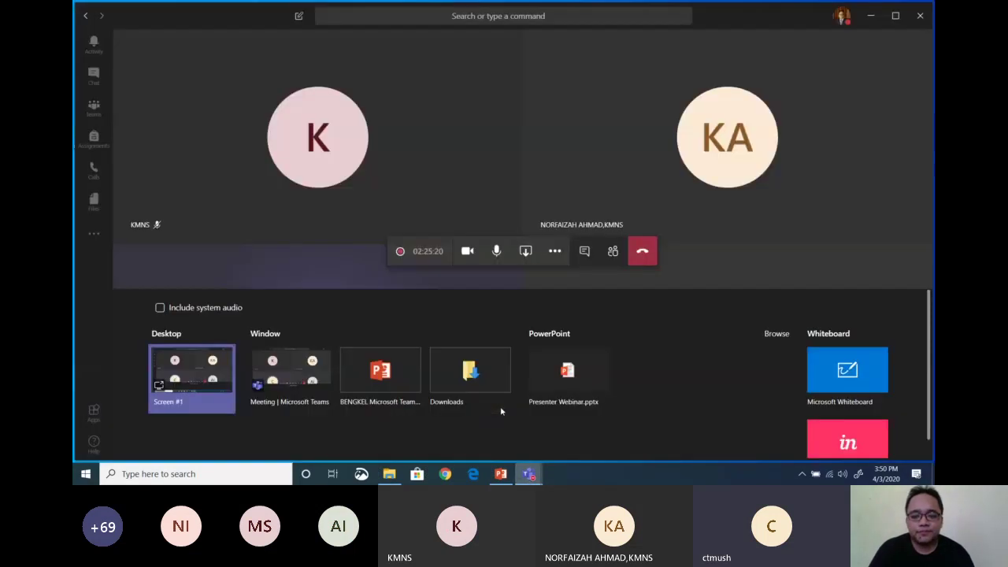
Step: Reopen the Calendar app and view the details of the untitled Kelas 1 Lily meeting on Saturday, Apr 4
left_click(95, 141)
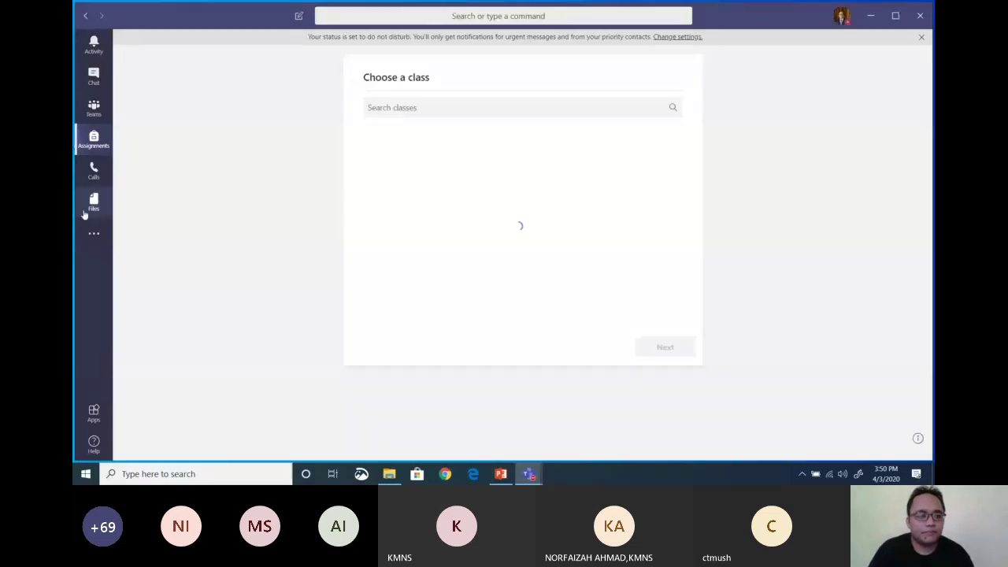
left_click(94, 233)
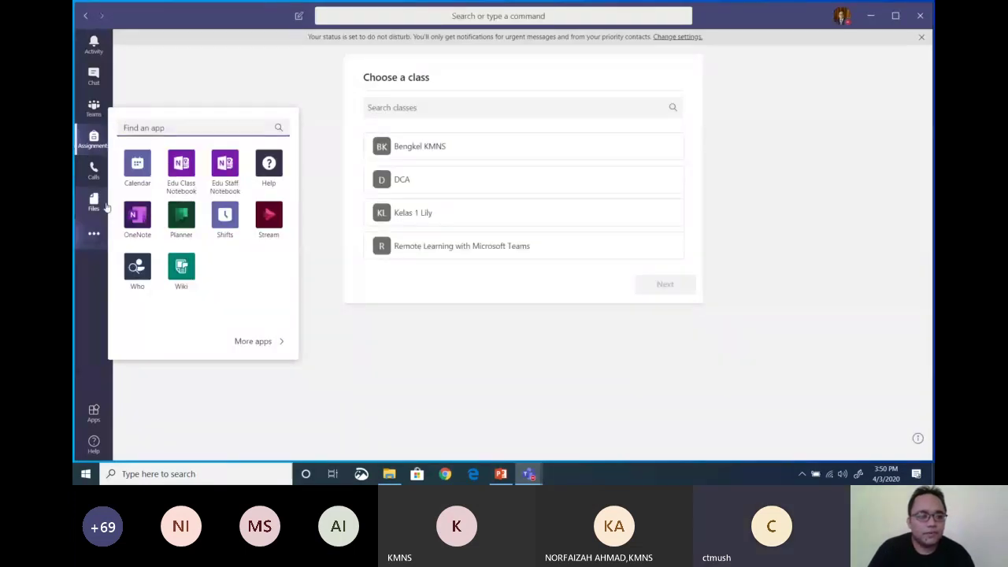
left_click(135, 166)
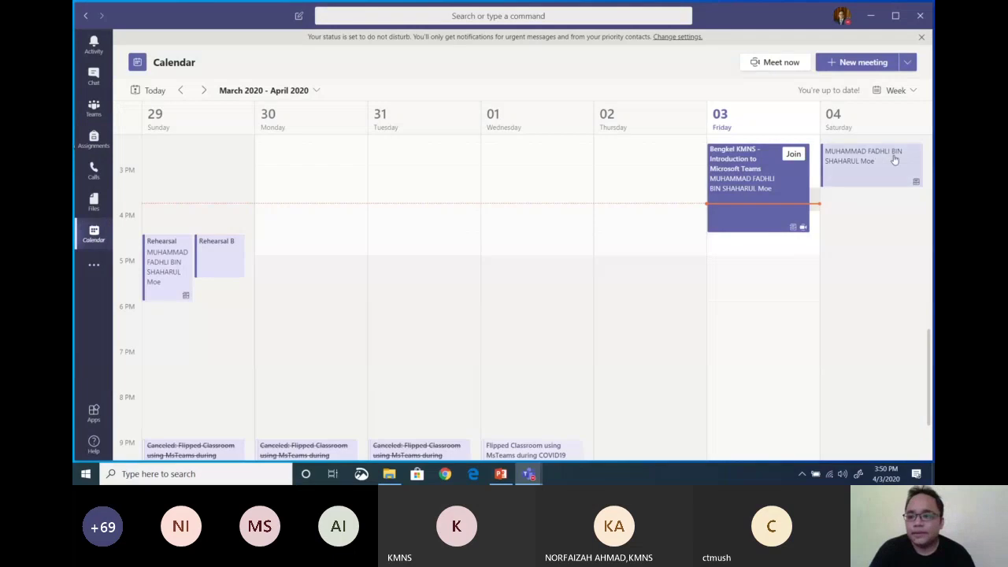
left_click(855, 173)
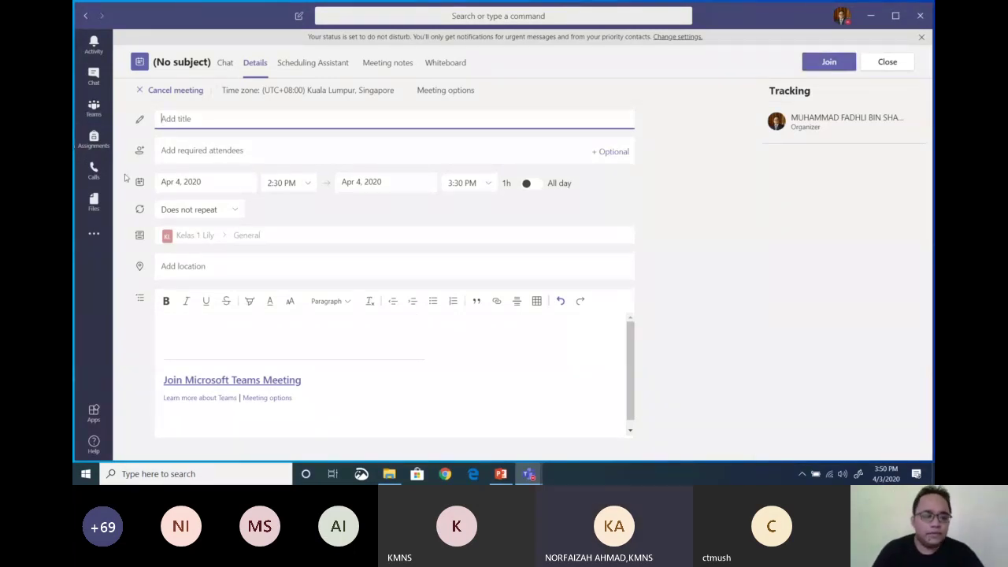
left_click(184, 235)
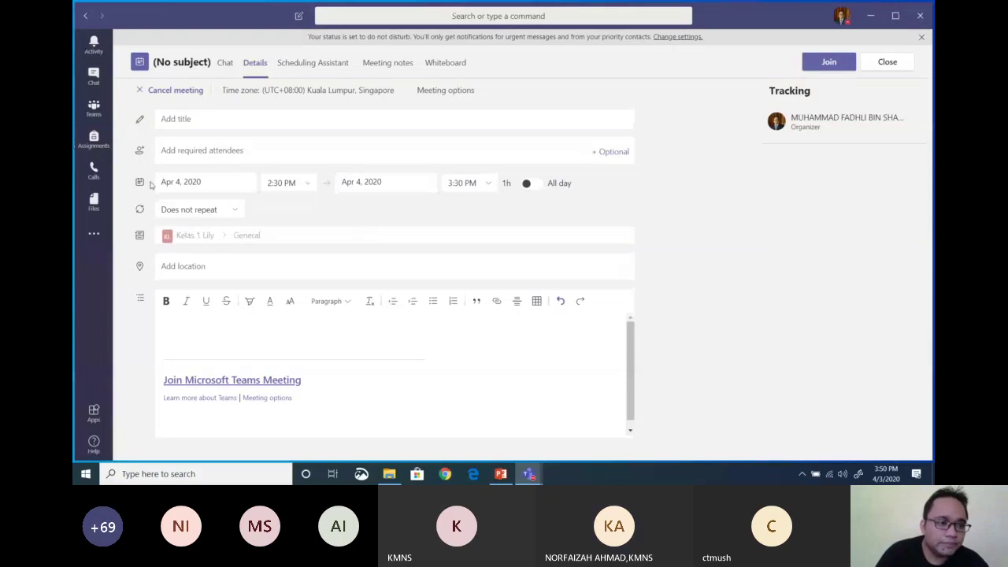
Step: View the chat list and the posts in the General channel of Kelas 1 Lily to find the scheduled meeting
left_click(93, 76)
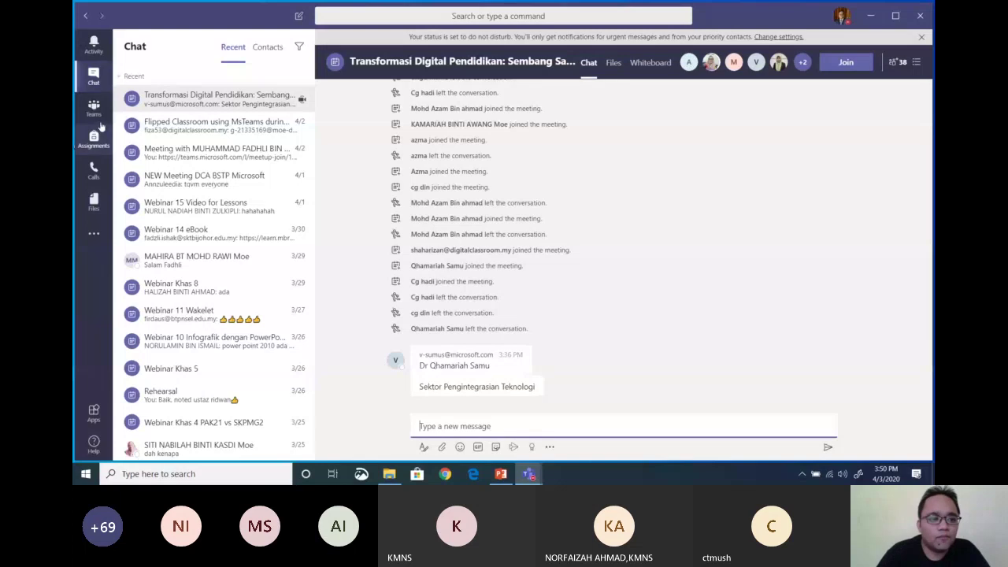
left_click(95, 110)
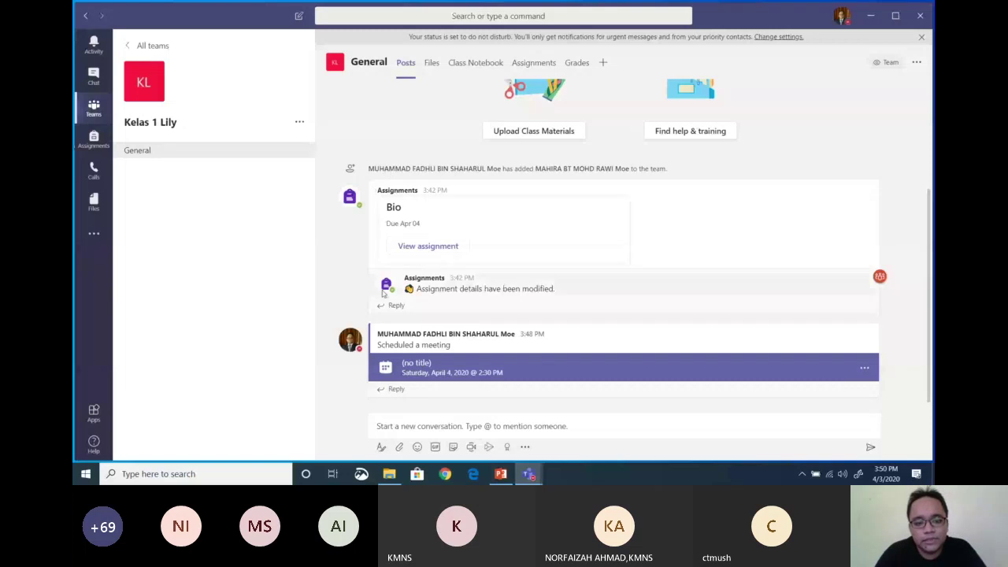
Step: Open the untitled meeting from the General channel post and copy the link behind Join Microsoft Teams Meeting
left_click(441, 370)
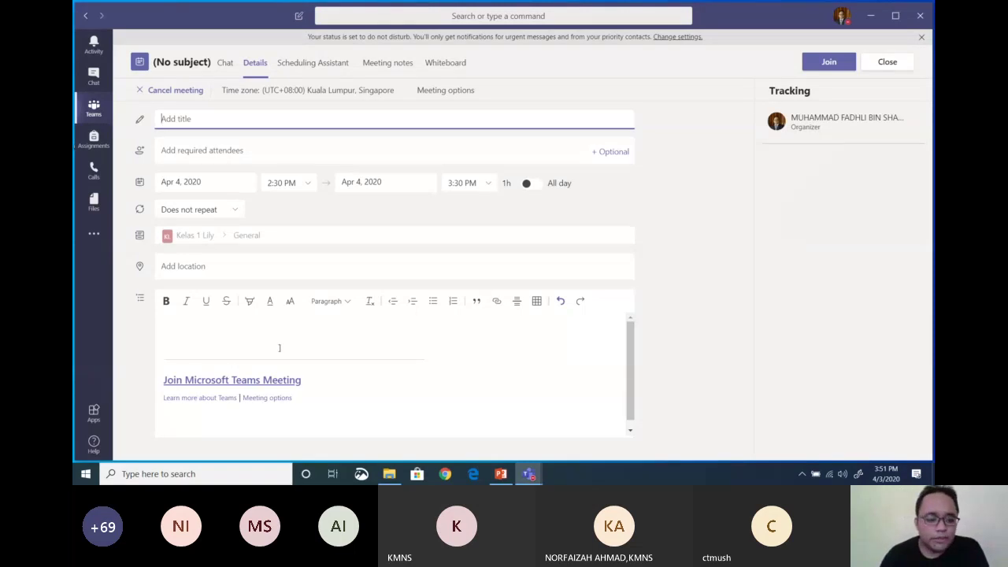
left_click_drag(163, 381, 303, 381)
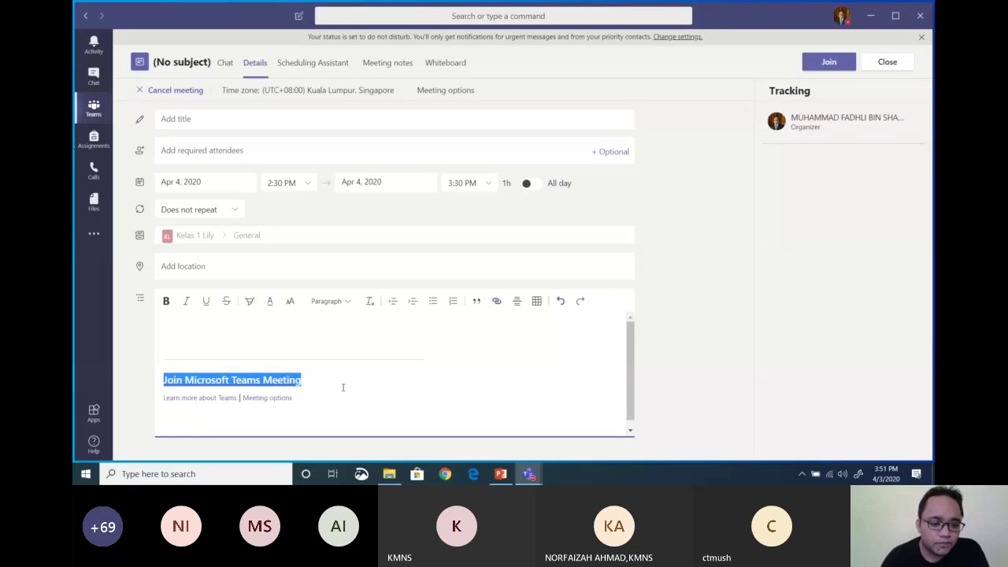
left_click(400, 408)
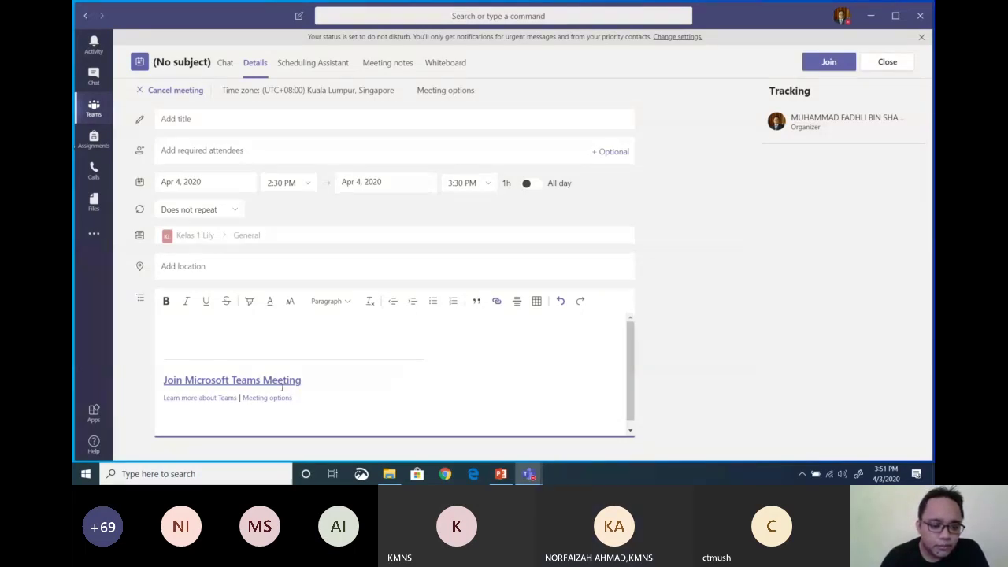
right_click(249, 383)
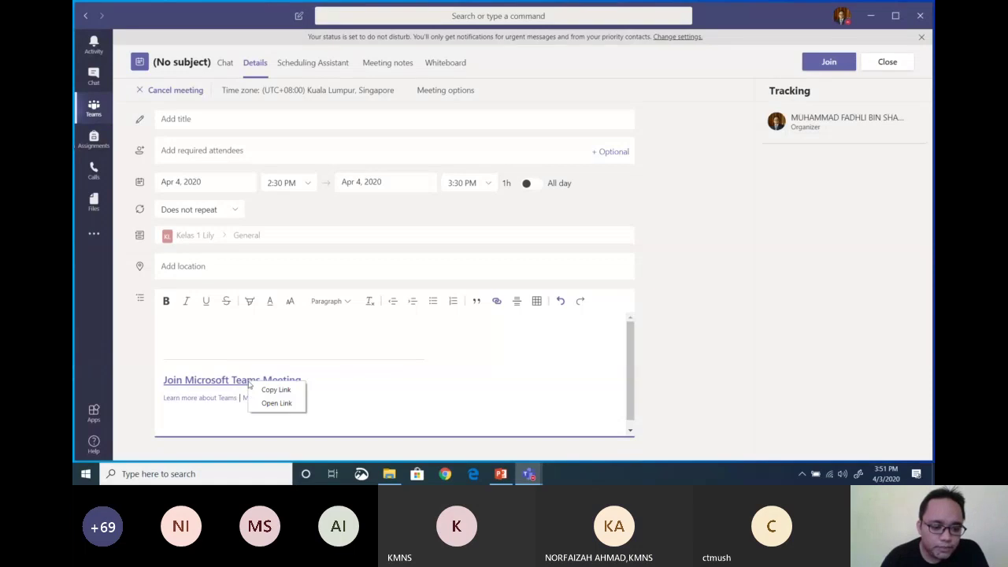
left_click(252, 385)
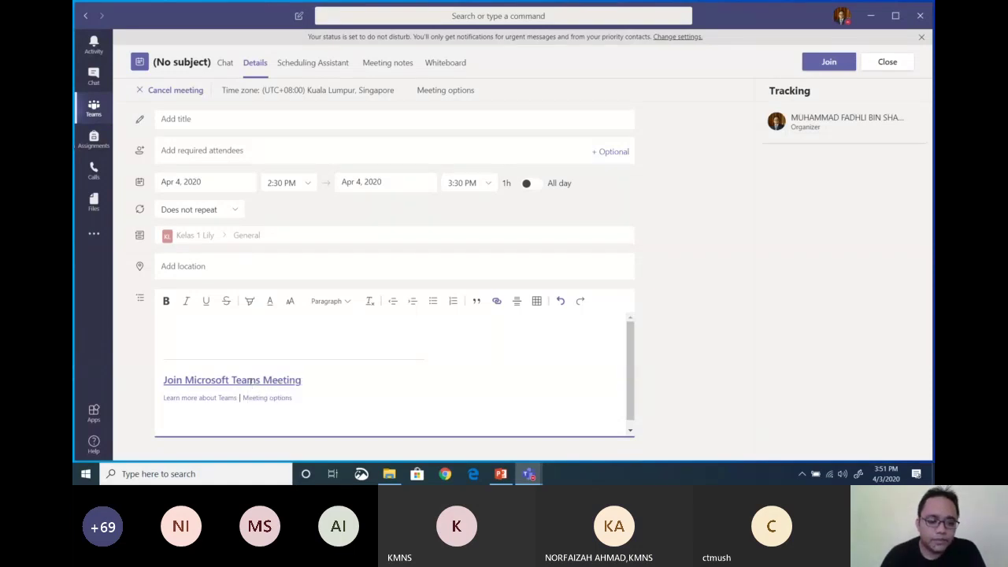
right_click(251, 384)
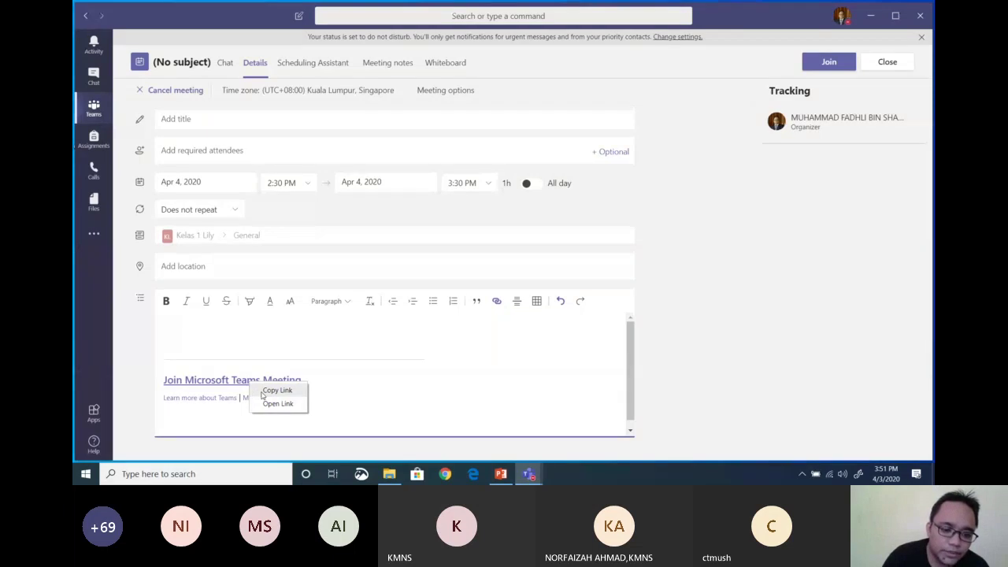
left_click(262, 392)
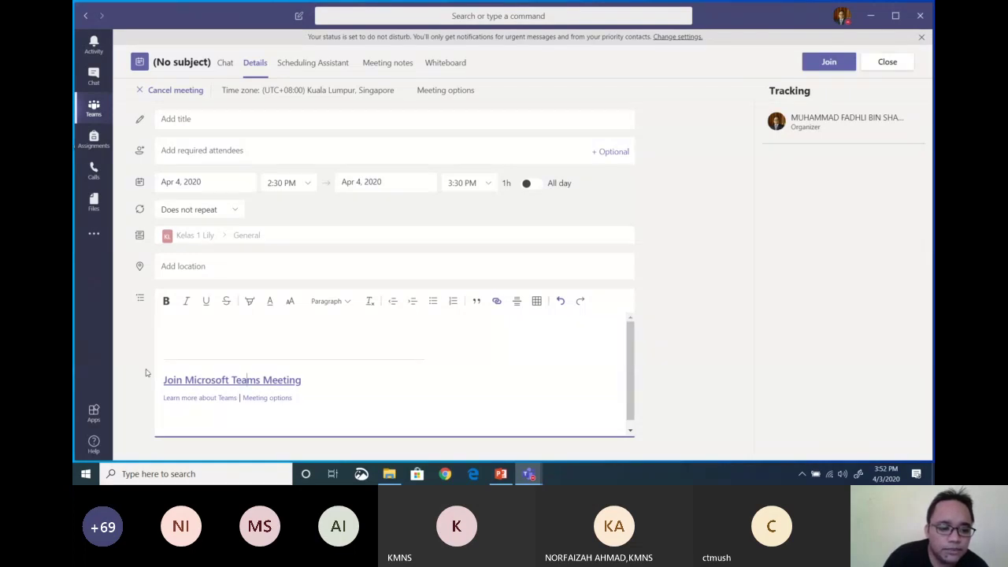
Step: Paste the copied meeting link at the start of the meeting's description
left_click(175, 317)
right_click(175, 316)
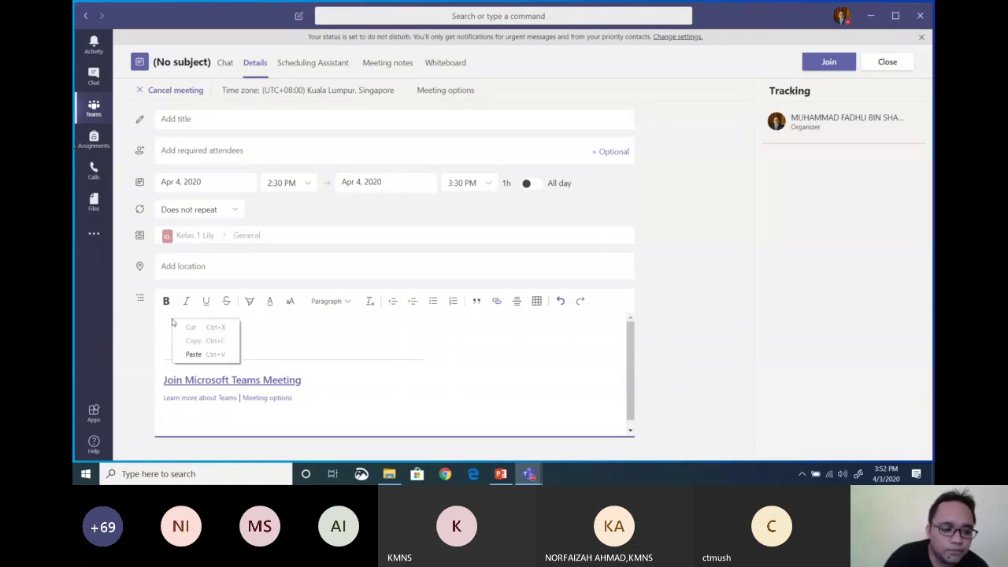
left_click(202, 359)
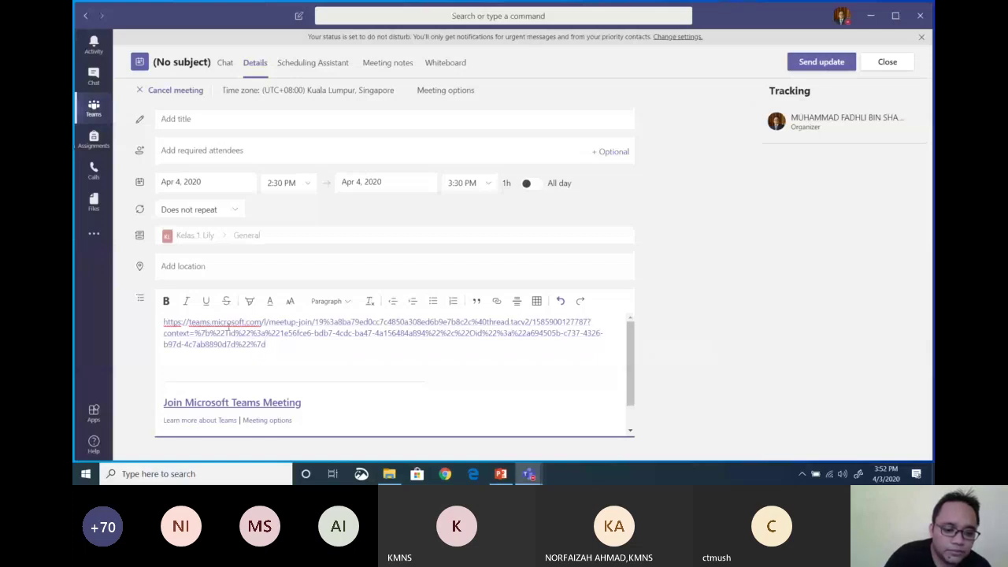
Step: Switch to Telegram and send the copied meeting link to Saved Messages
left_click(803, 473)
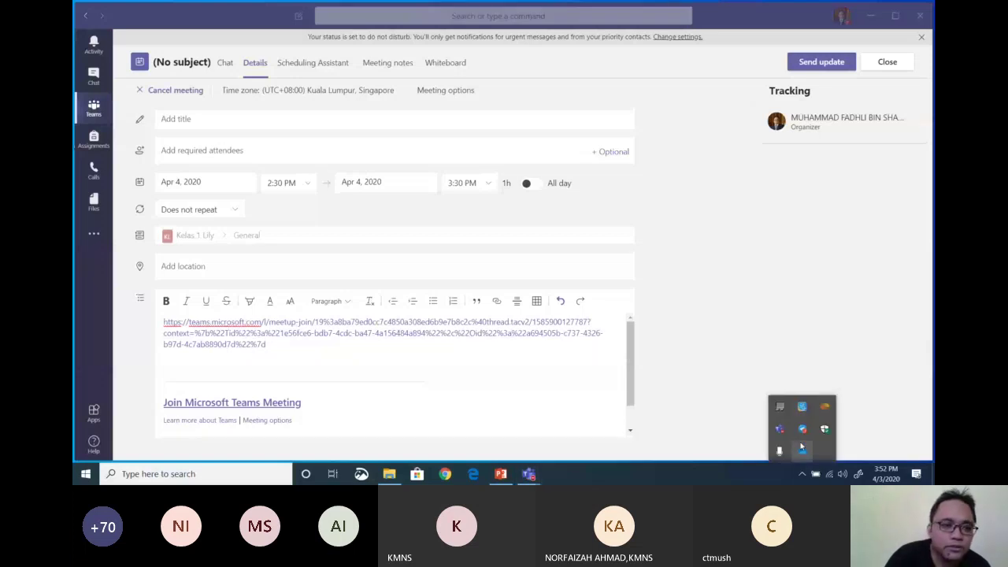
left_click(801, 448)
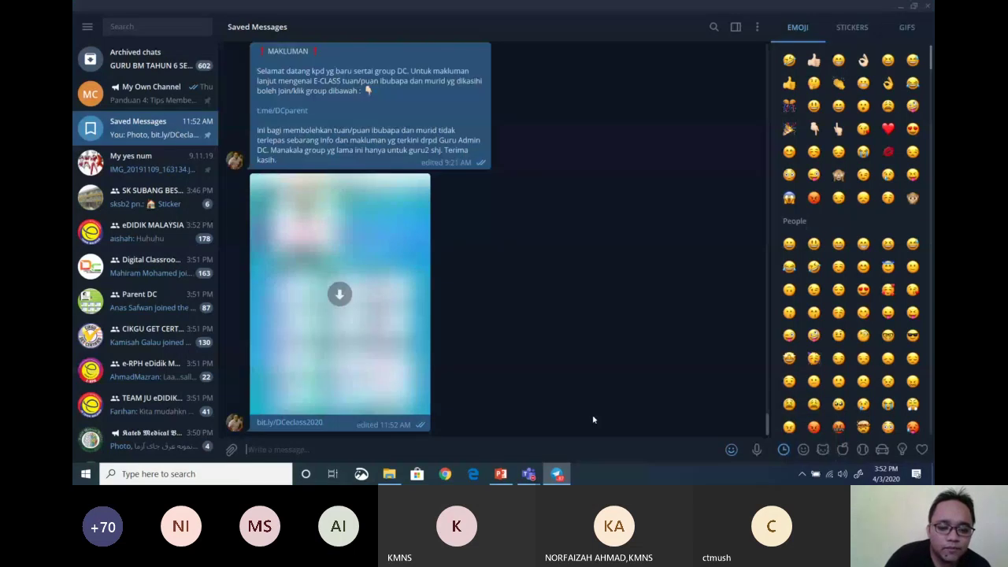
key("ctrl+v")
left_click(755, 450)
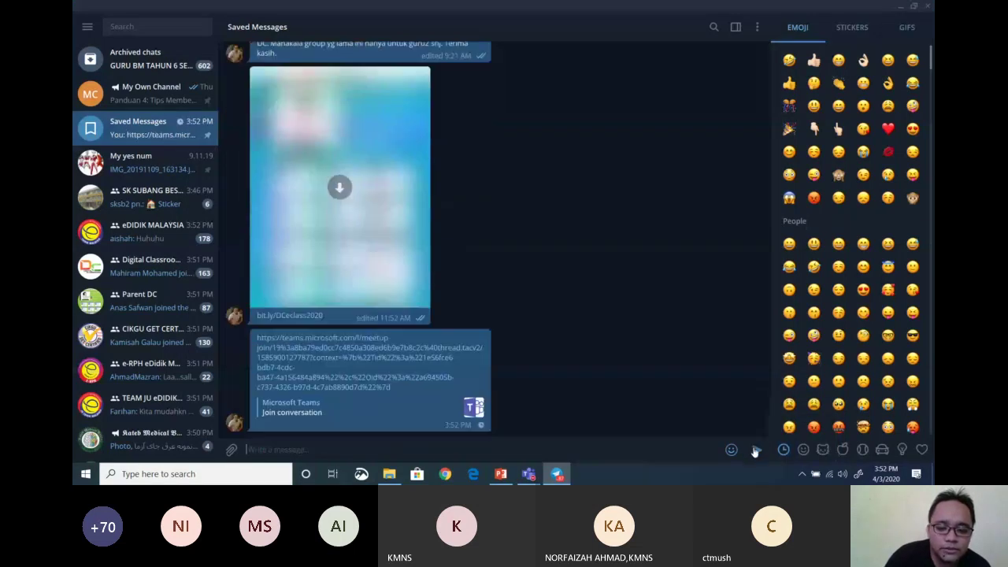
Step: Open the sent meeting link in the browser, decline launching the desktop app, and close the browser and Telegram windows
left_click(297, 357)
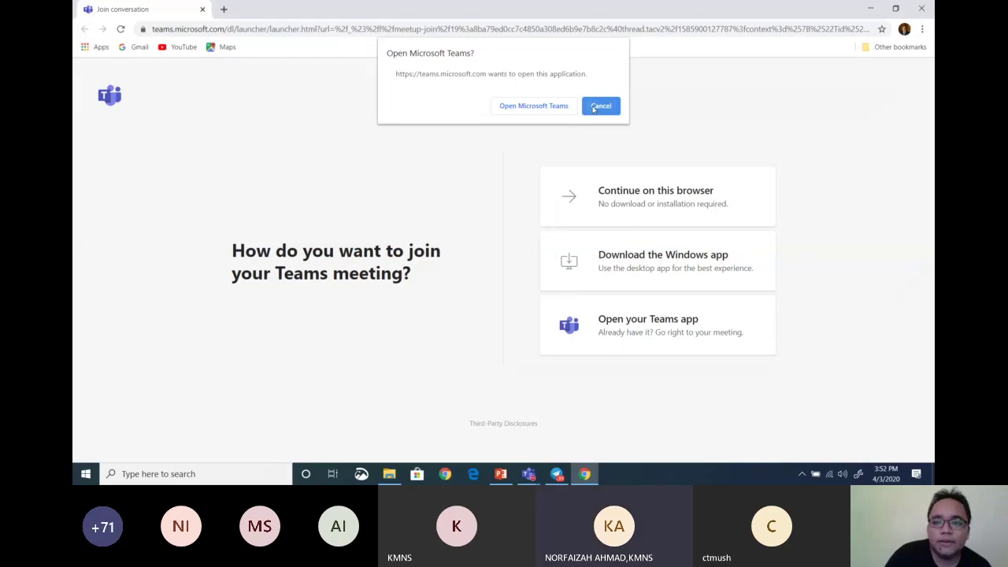
left_click(594, 109)
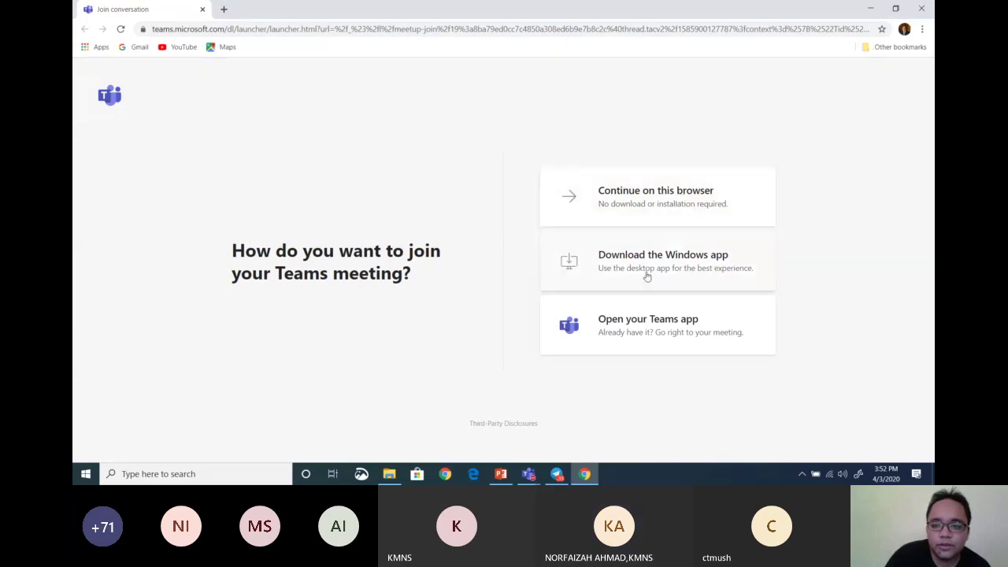
left_click(926, 6)
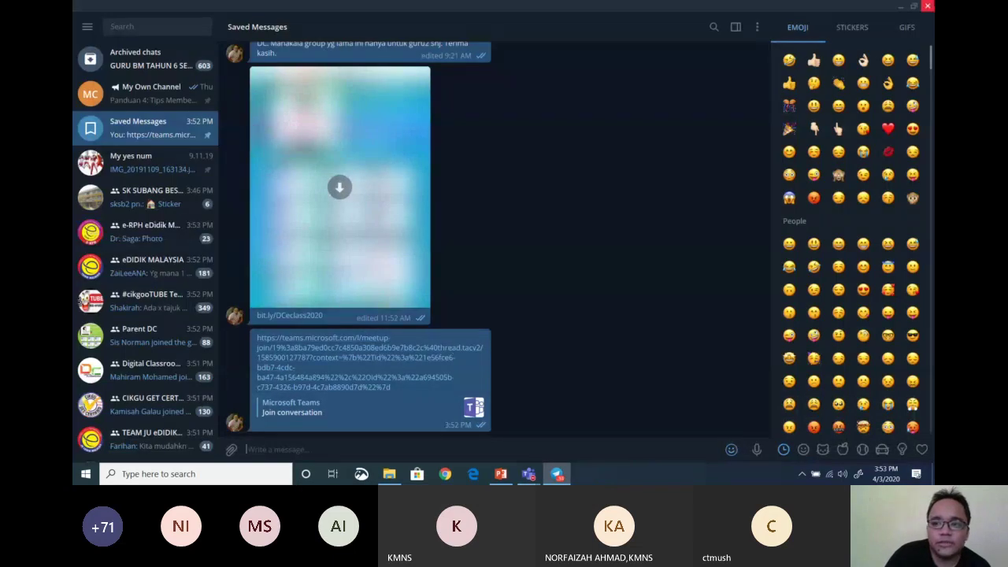
left_click(928, 6)
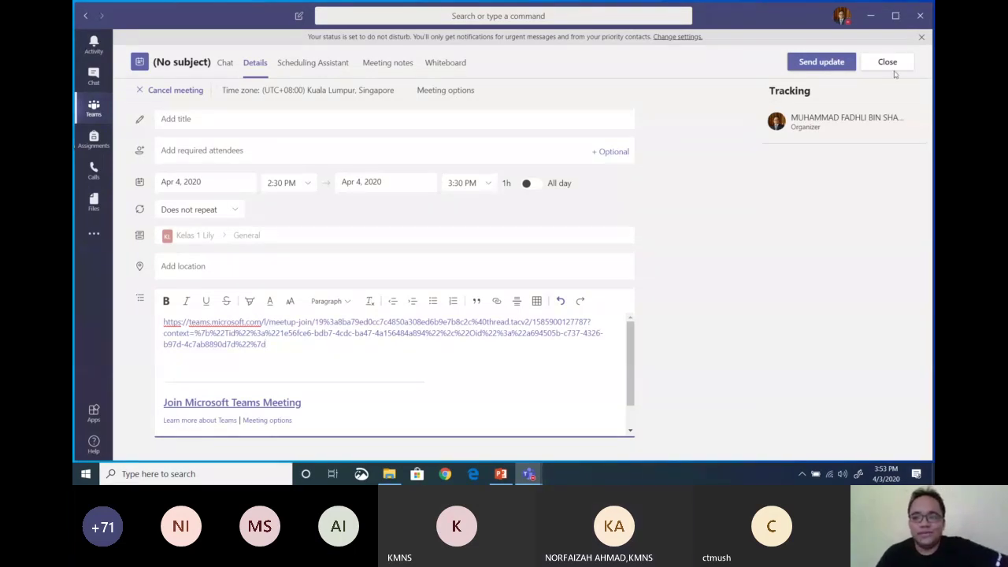
Step: Send the update with the pasted link, reopen the meeting from the channel, title it Bengkel and send the update again
left_click(809, 62)
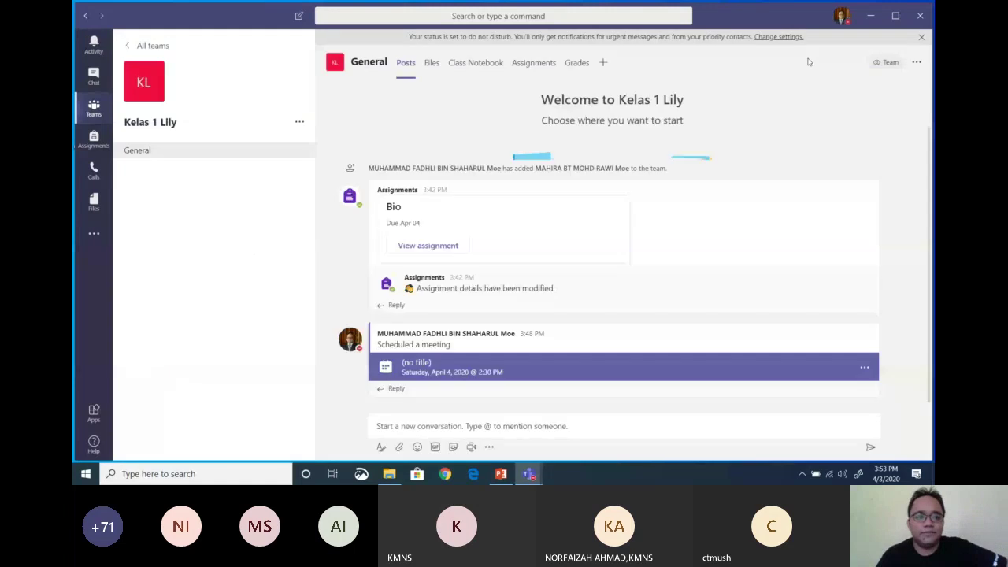
left_click(491, 367)
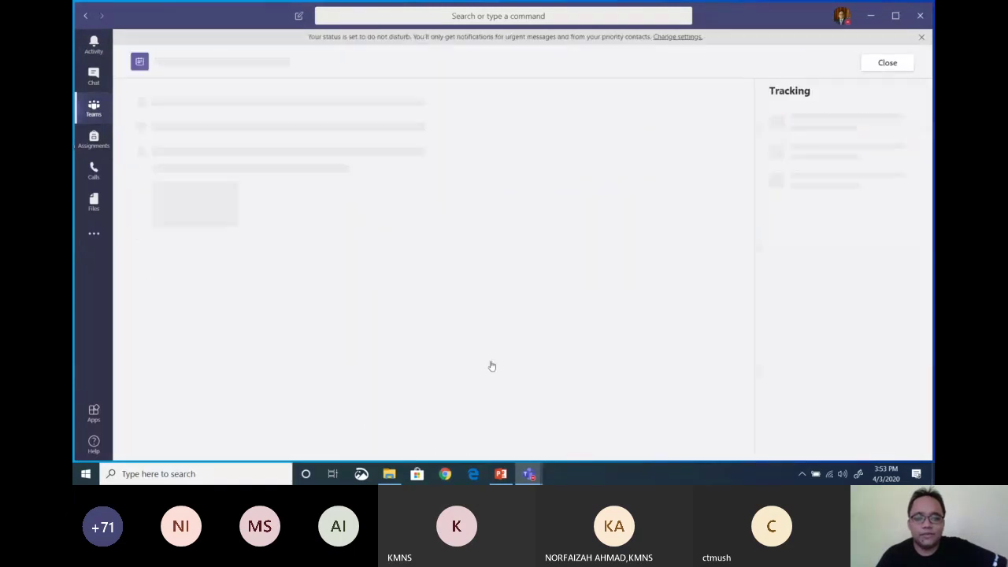
left_click(185, 116)
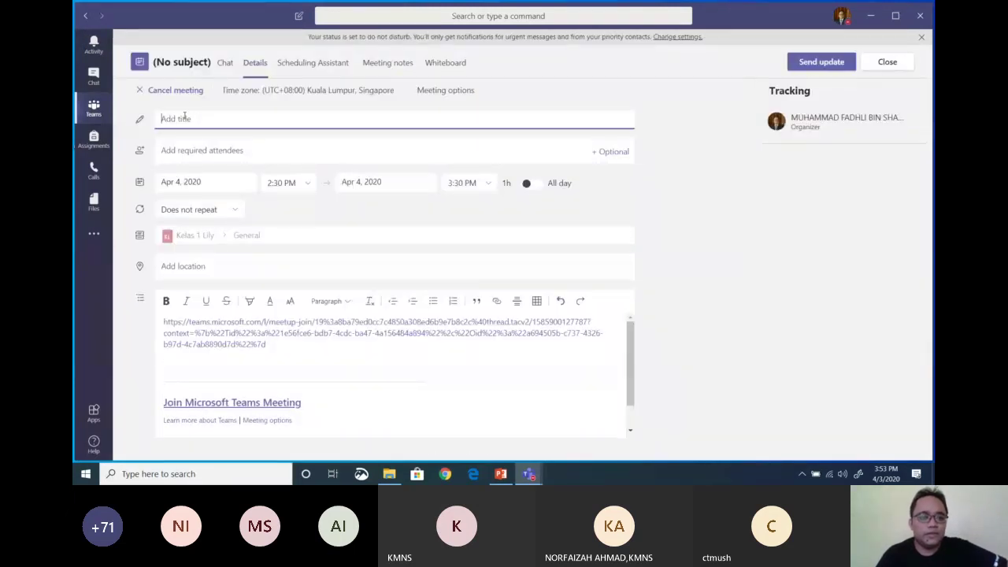
type("Bengkel")
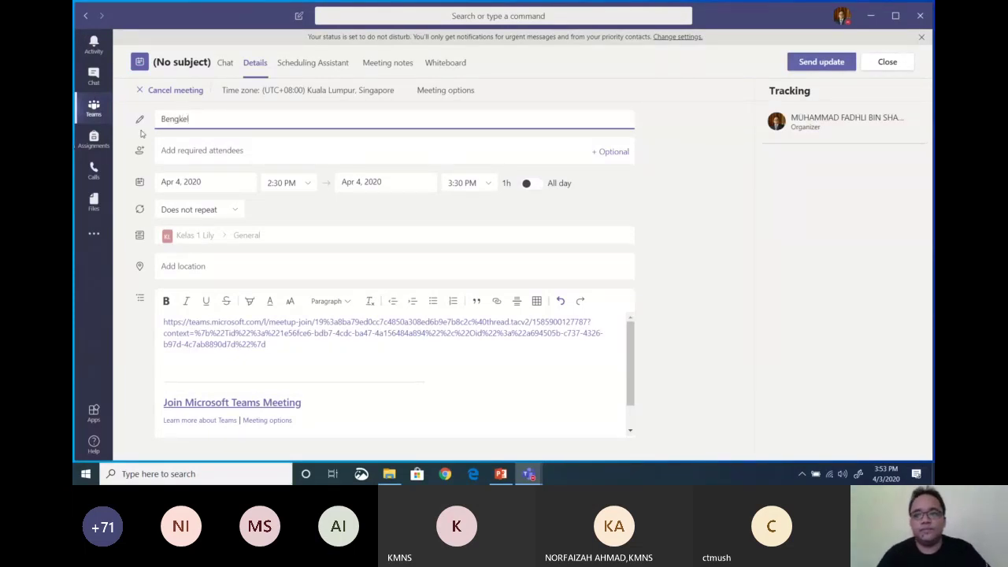
left_click(821, 68)
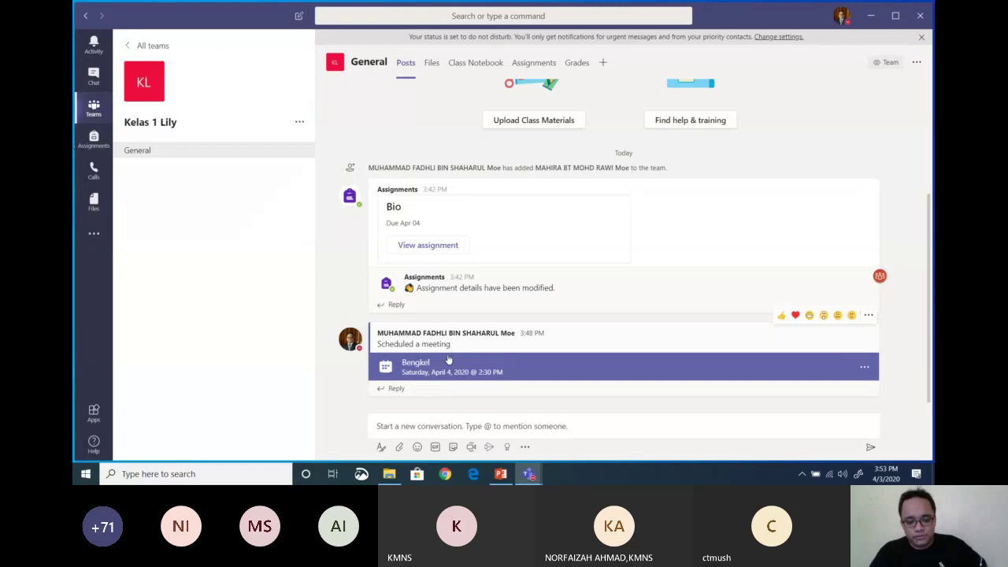
Step: View the Bengkel meeting's details and the Activity feed, and restore the ongoing call window
left_click(468, 374)
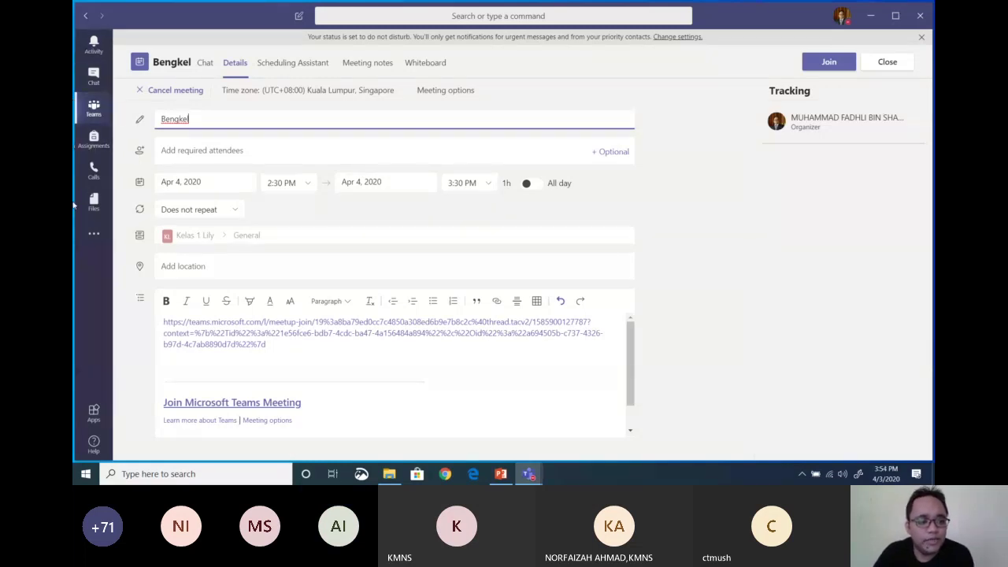
left_click(98, 245)
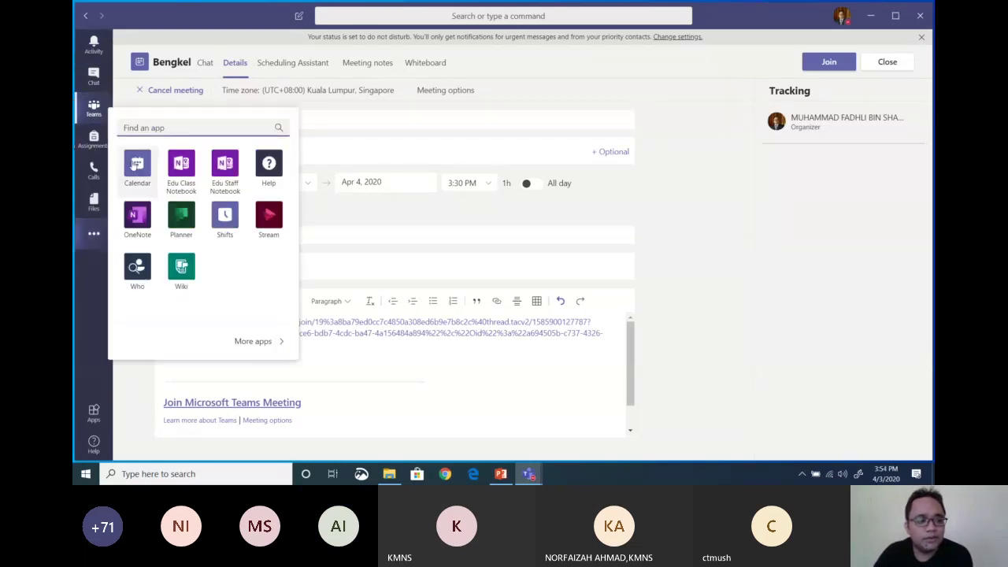
left_click(93, 47)
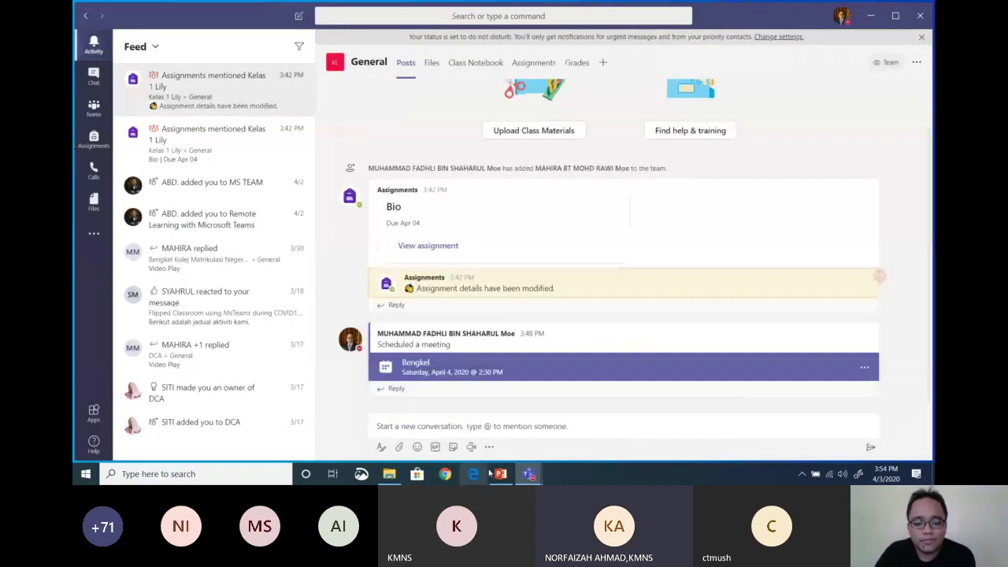
mouse_move(529, 473)
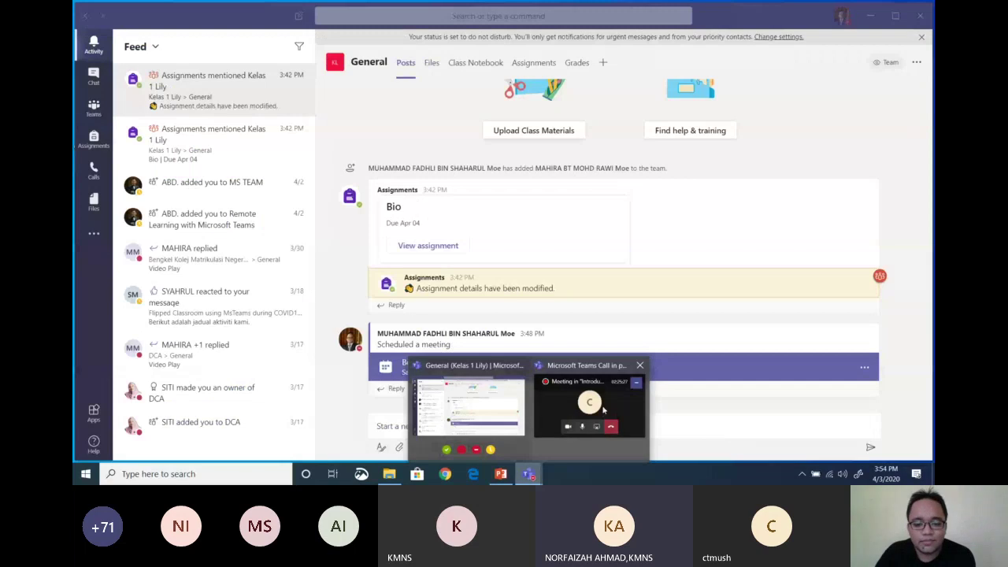
left_click(591, 409)
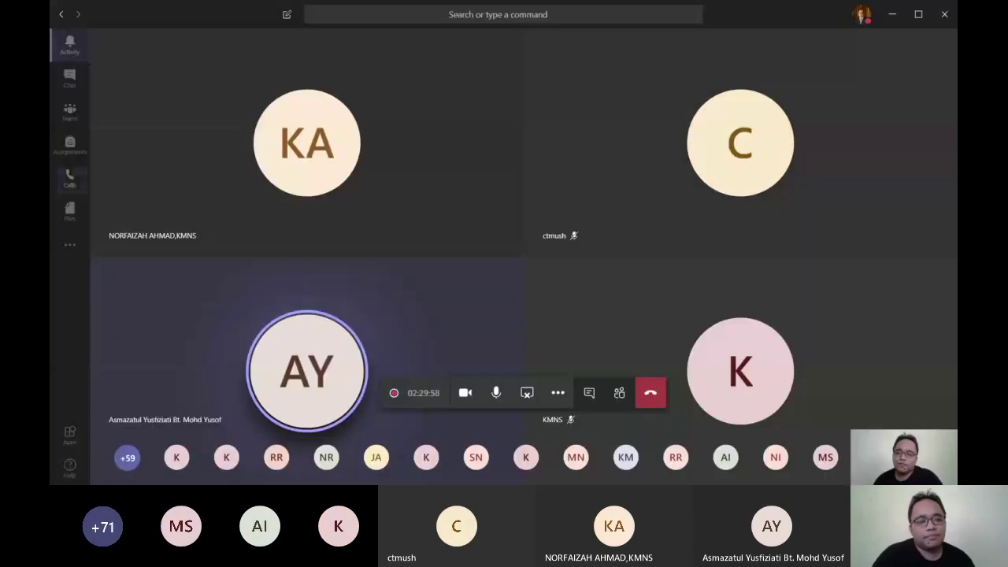
Step: Open the Bio assignment from the graded assignments of Kelas 1 Lily and view its graded submissions
left_click(70, 114)
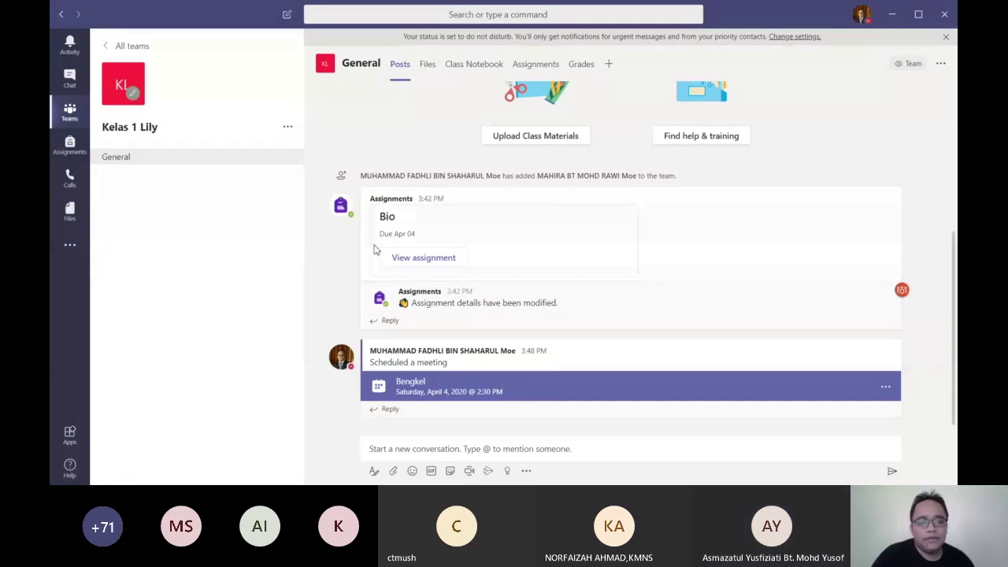
left_click(532, 64)
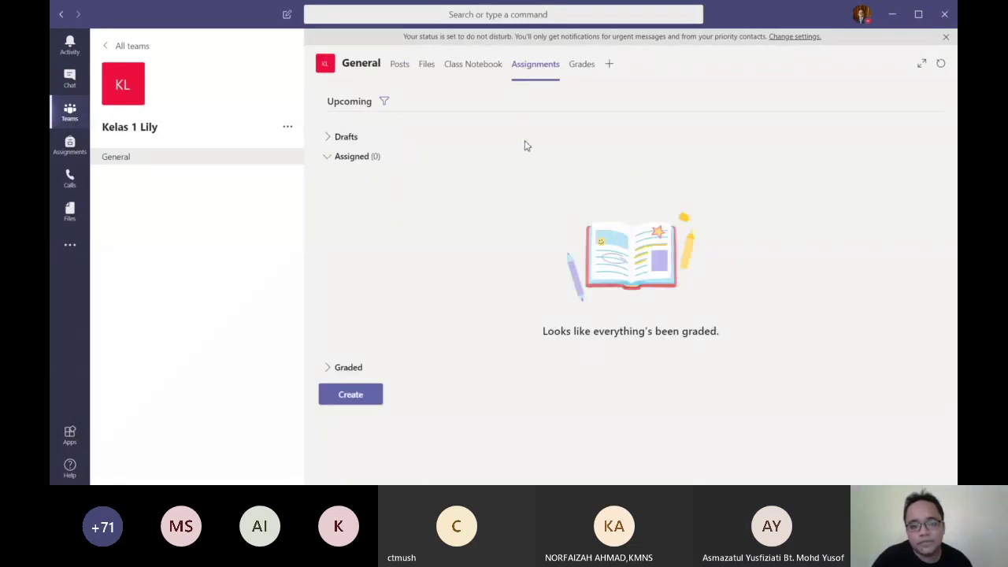
left_click(352, 374)
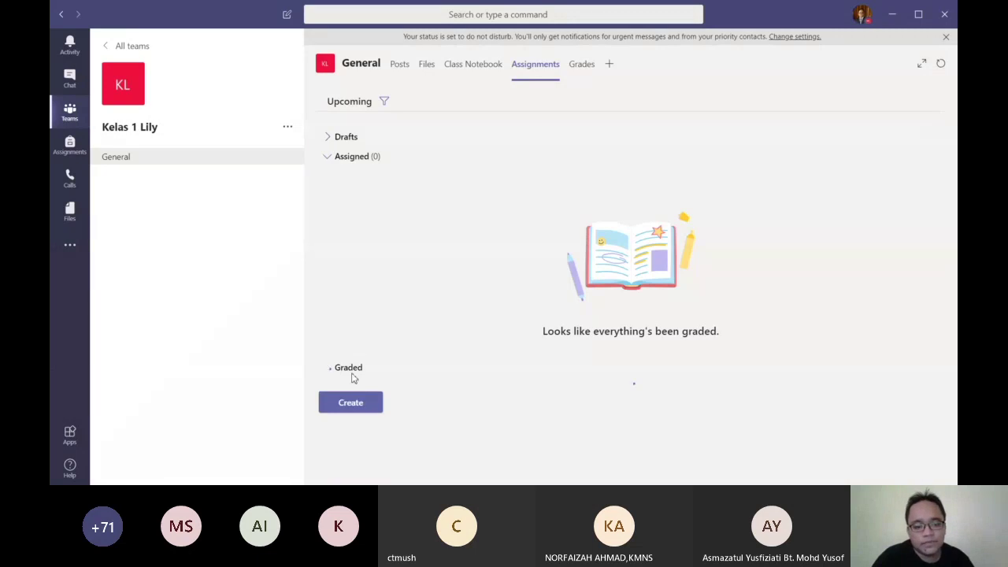
left_click(329, 158)
left_click(382, 200)
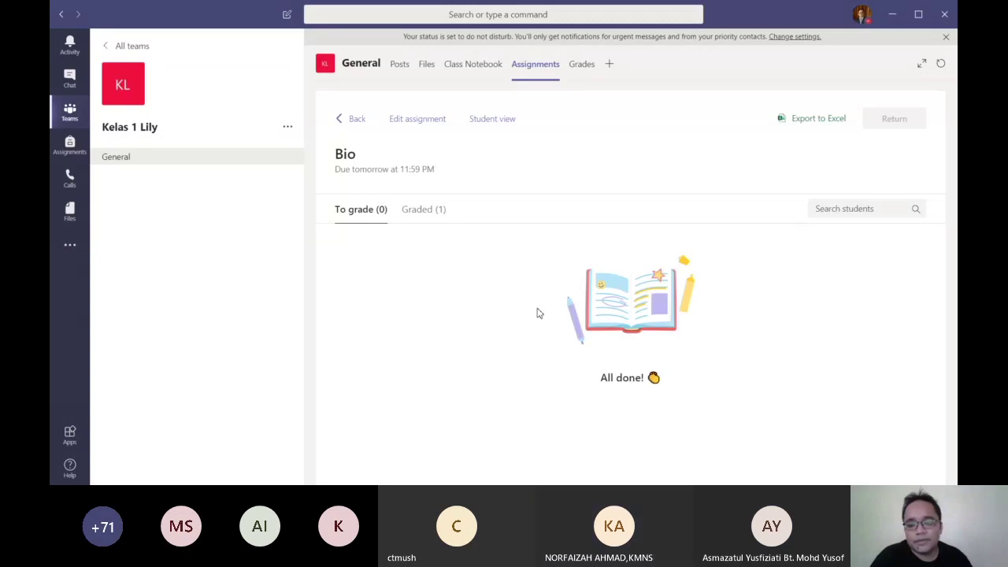
left_click(417, 216)
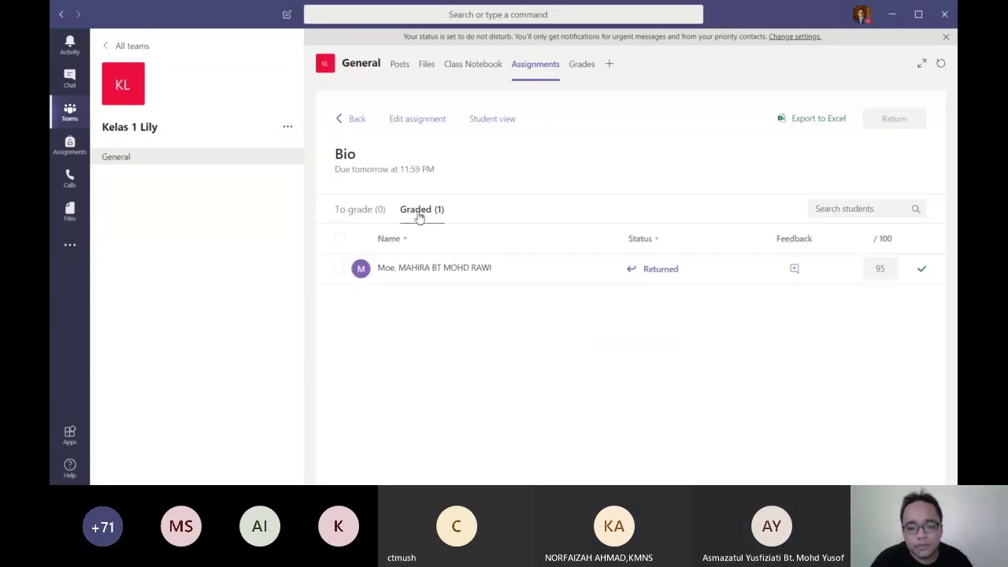
Step: Show the feedback field and the student's returned work for the Bio assignment, and go back to the assignments list
left_click(795, 270)
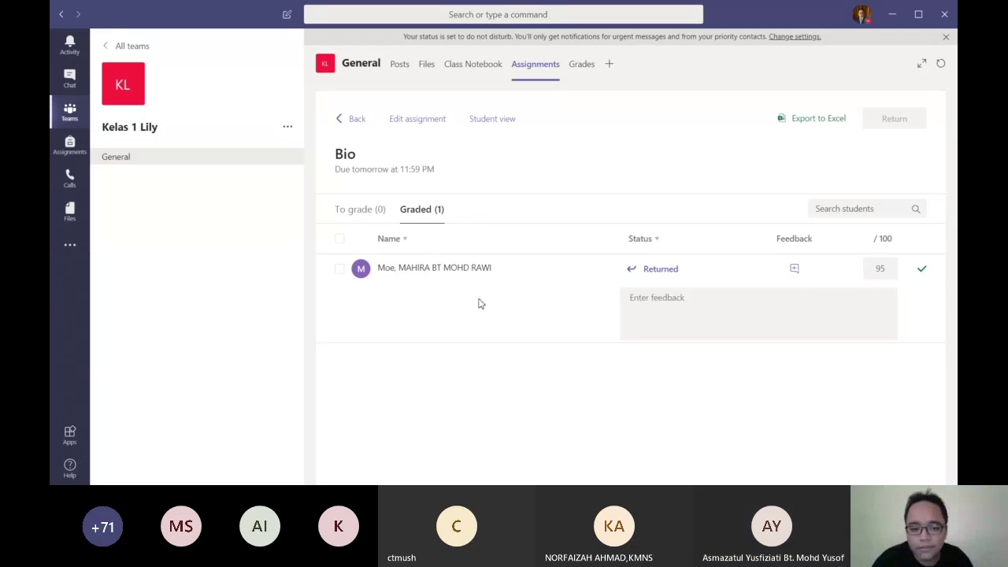
left_click(421, 272)
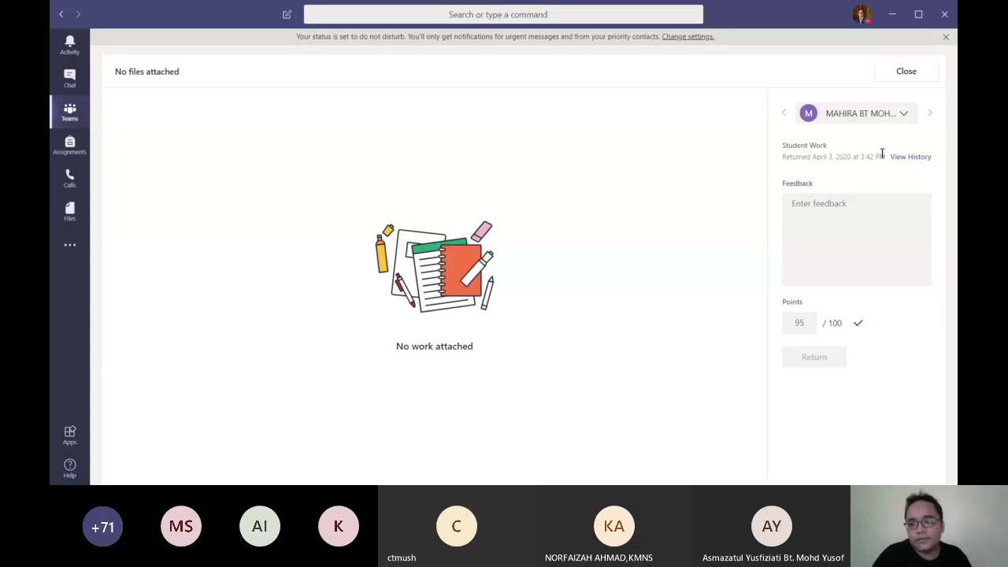
left_click(892, 84)
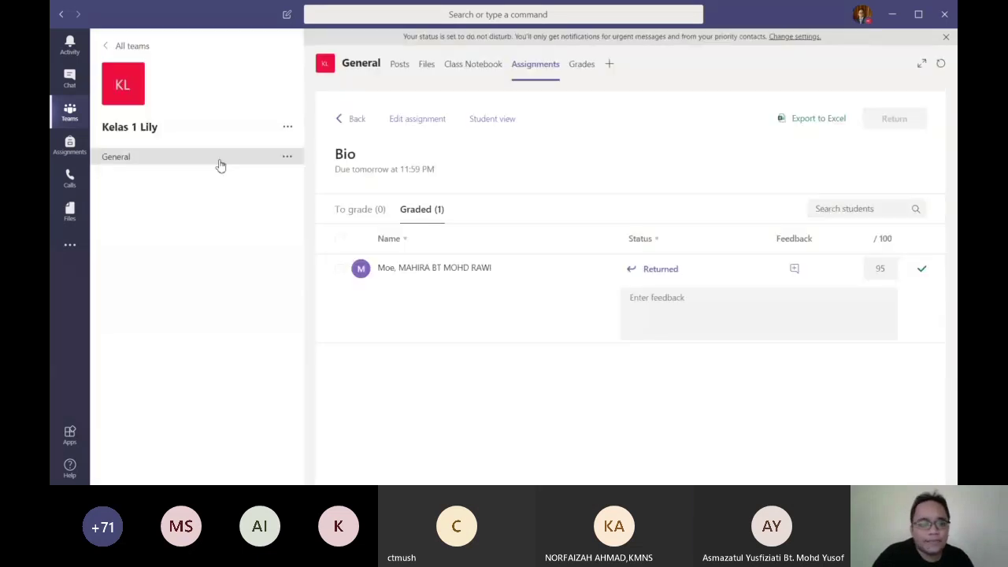
left_click(344, 121)
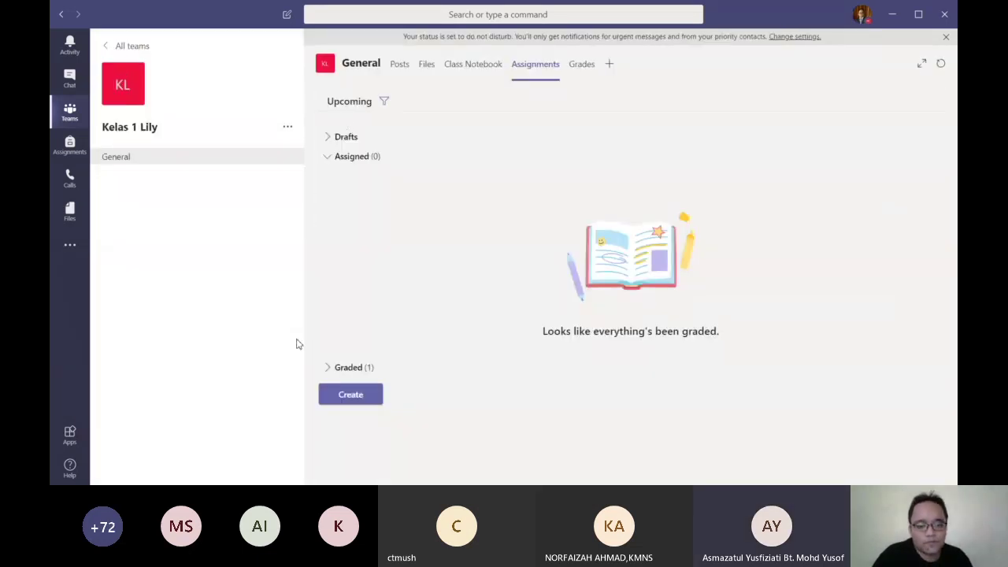
Step: Start a new assignment for Kelas 1 Lily and attach a new Word document named Bahan as a resource
left_click(351, 393)
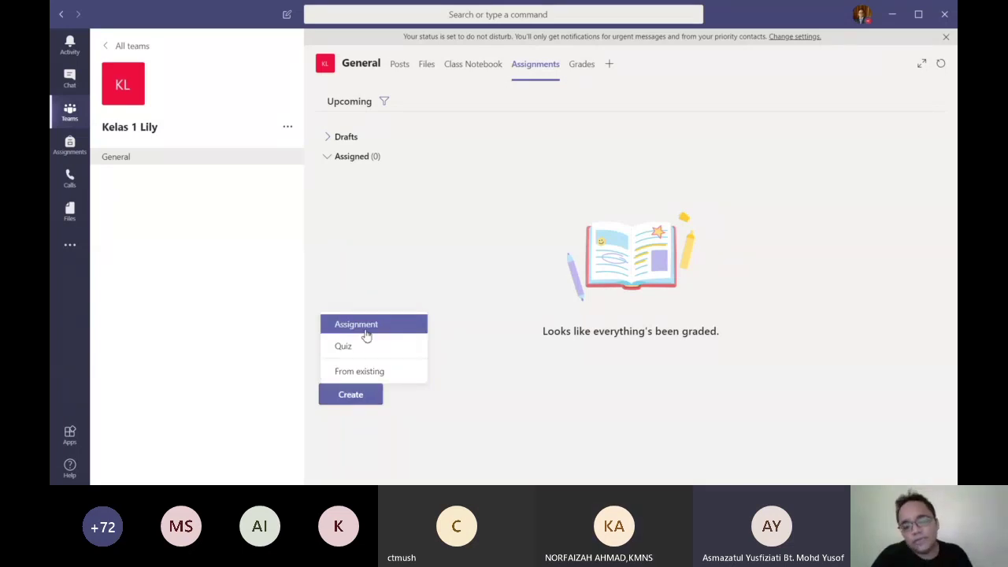
left_click(366, 333)
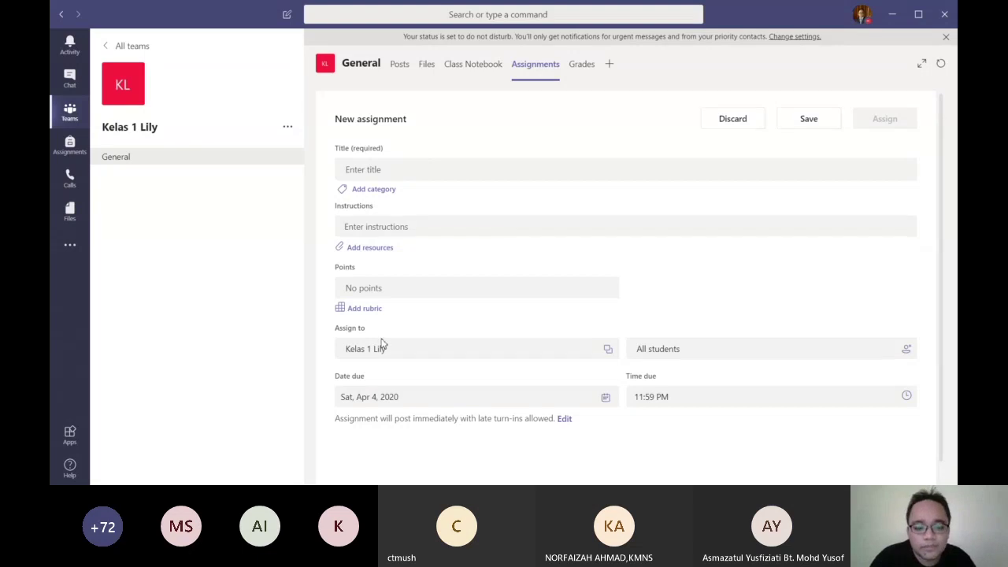
scroll(383, 343, "down", 1)
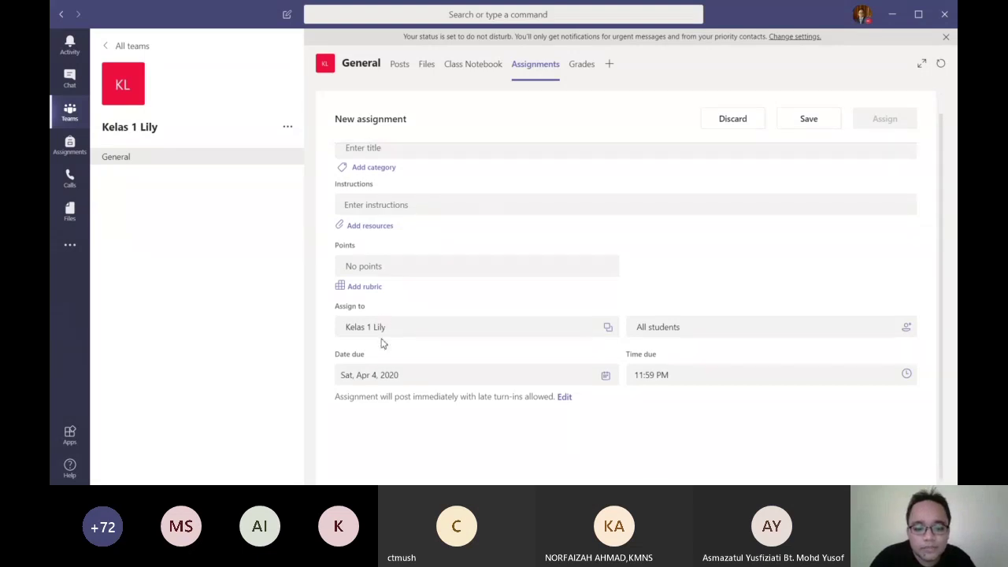
left_click(368, 228)
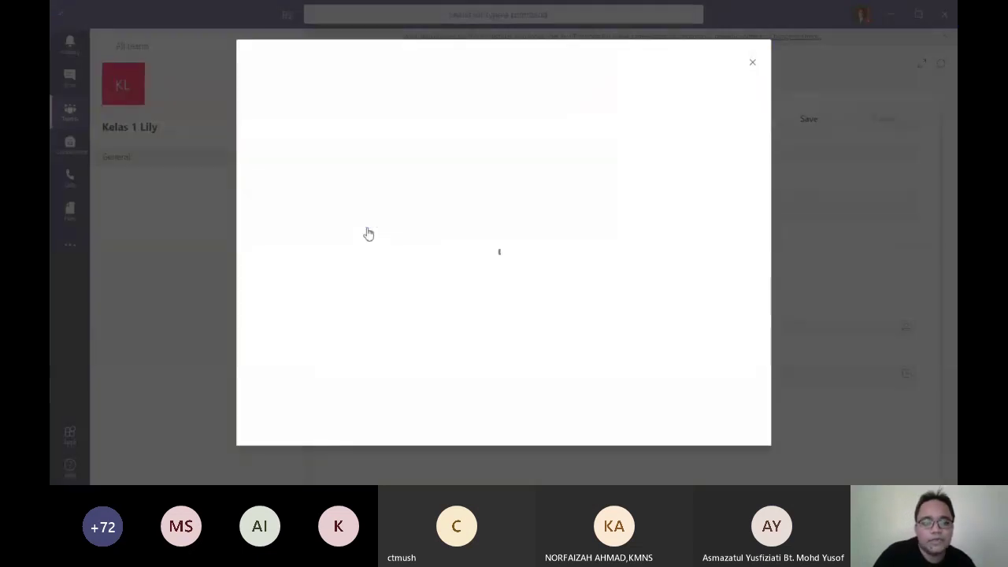
left_click(282, 136)
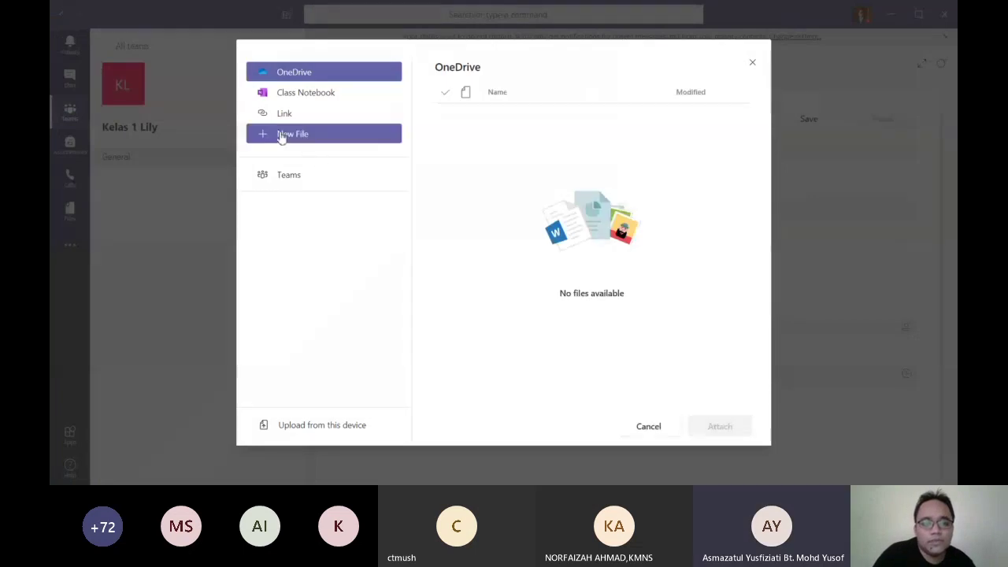
left_click(496, 122)
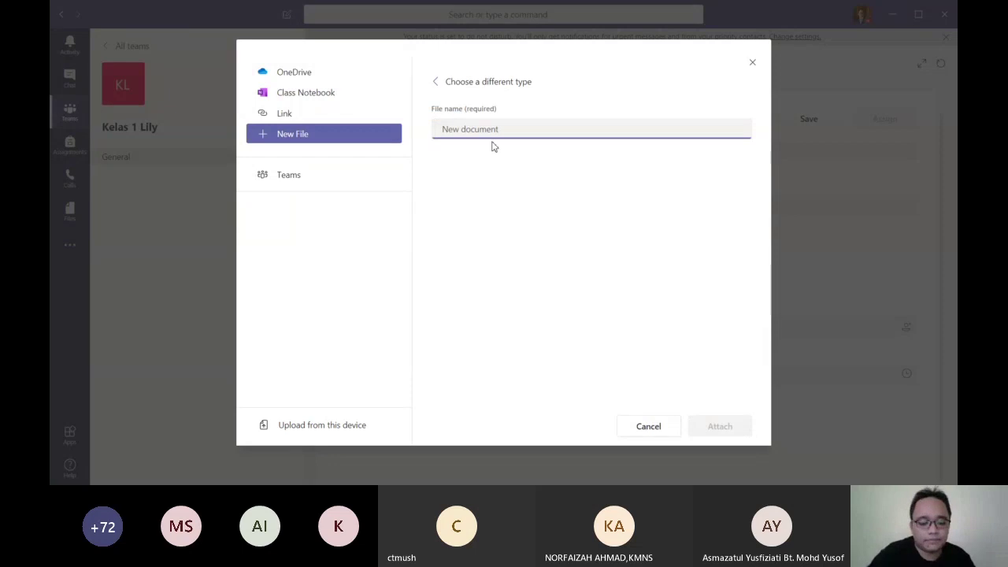
type("Bahan")
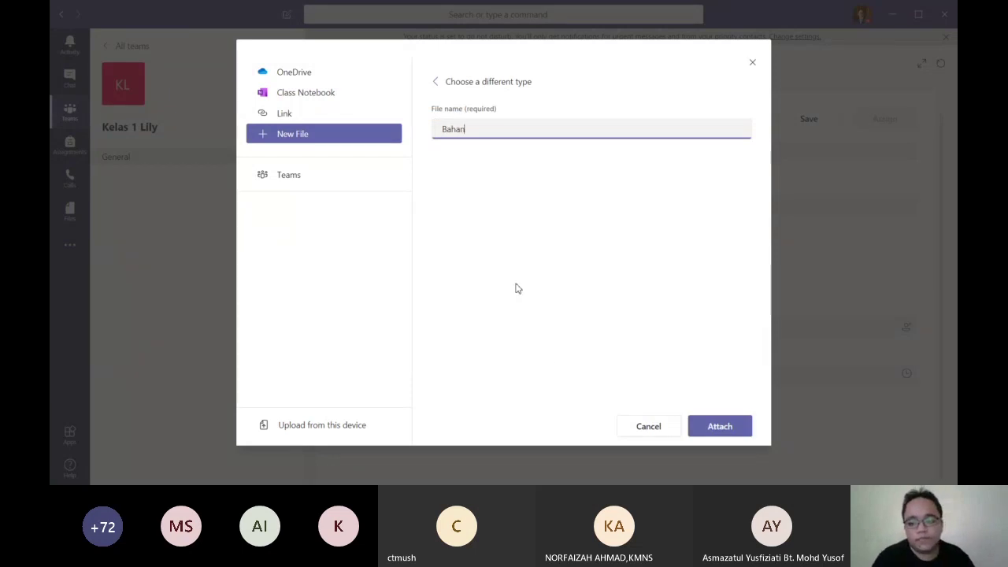
left_click(702, 423)
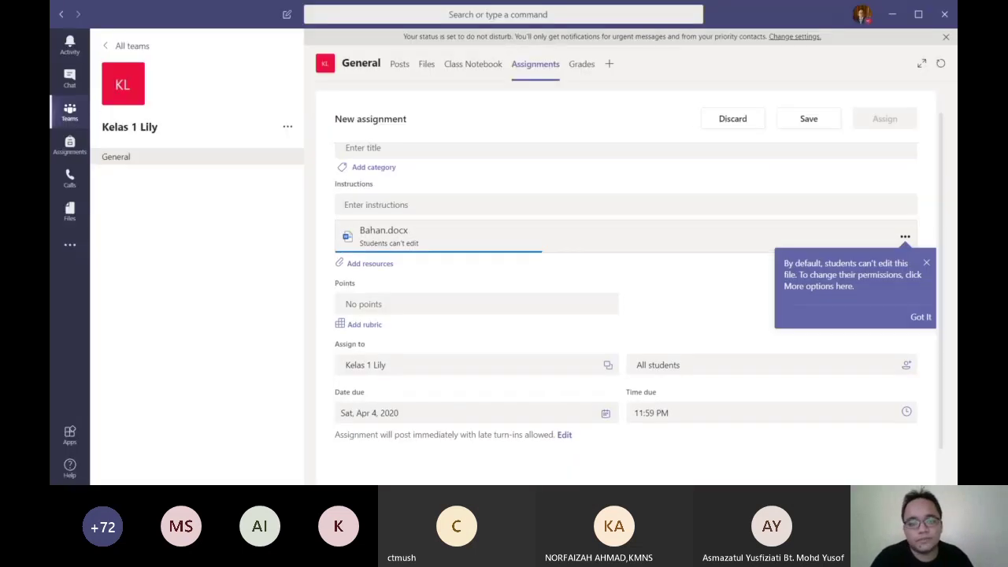
Step: Title the new assignment Bio 2 and set its points to 100
left_click(367, 152)
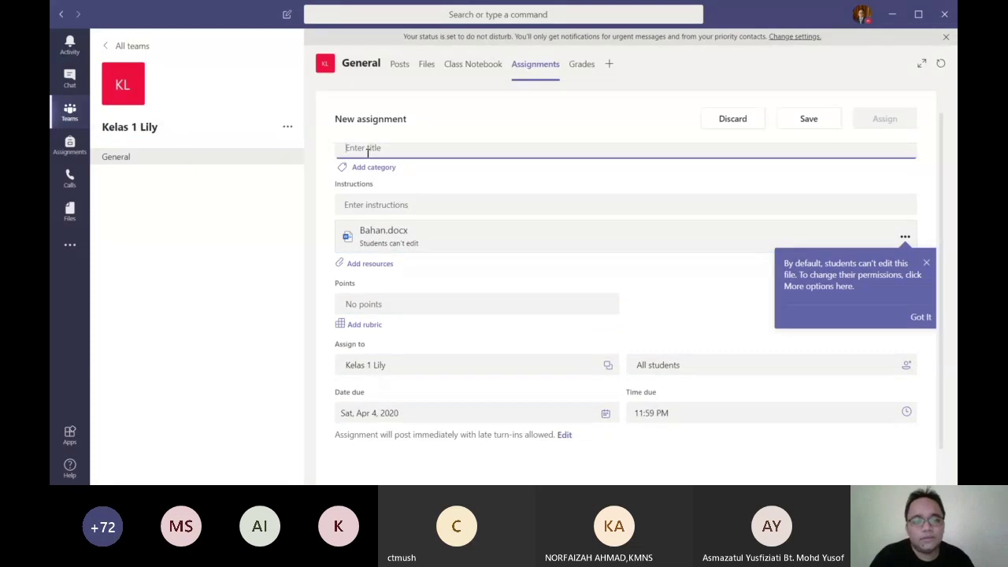
type("Bio 2")
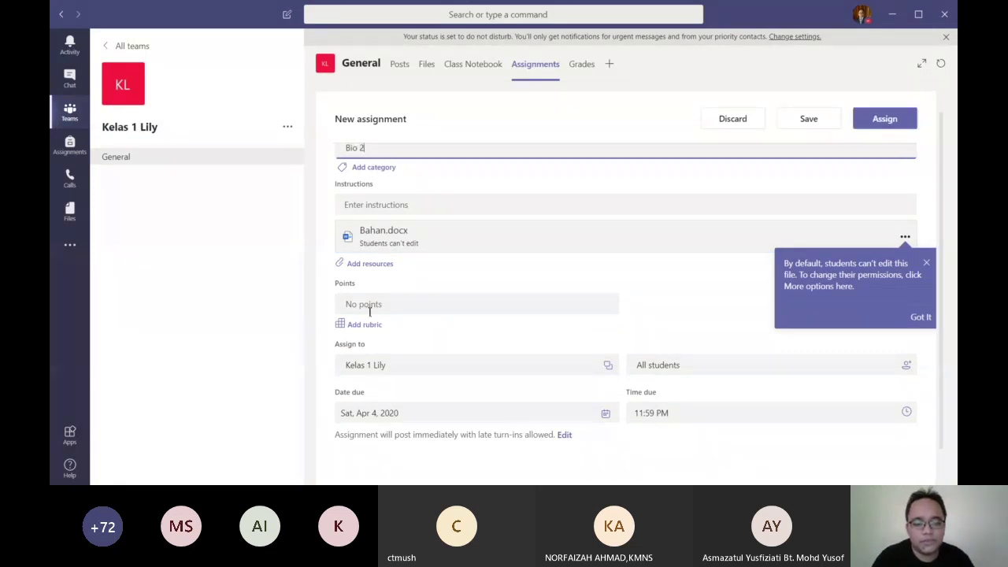
left_click(453, 303)
type("100")
left_click(497, 276)
scroll(475, 326, "down", 1)
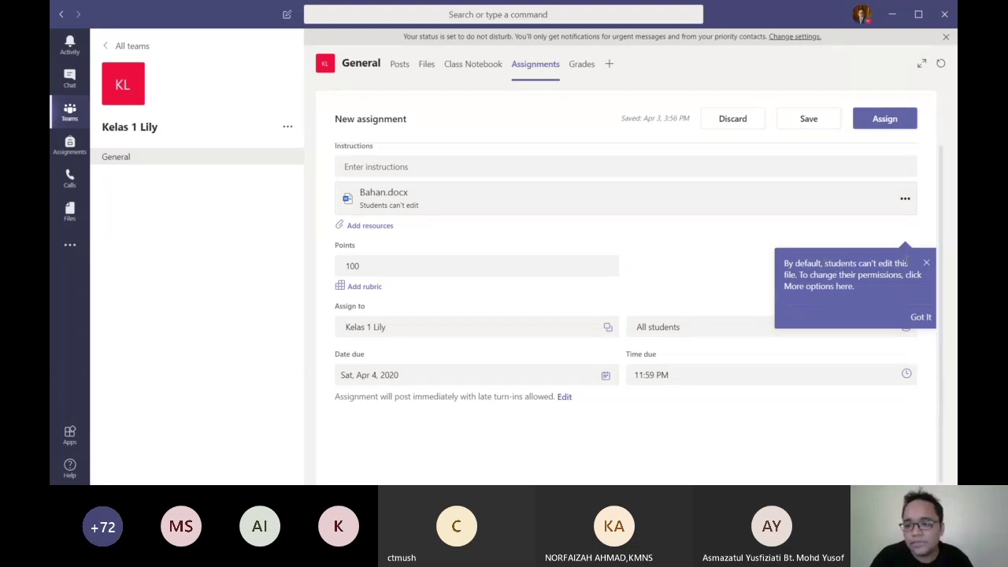
Step: Set Bahan.docx so that students edit their own copy, and assign Bio 2 to the class
left_click(905, 199)
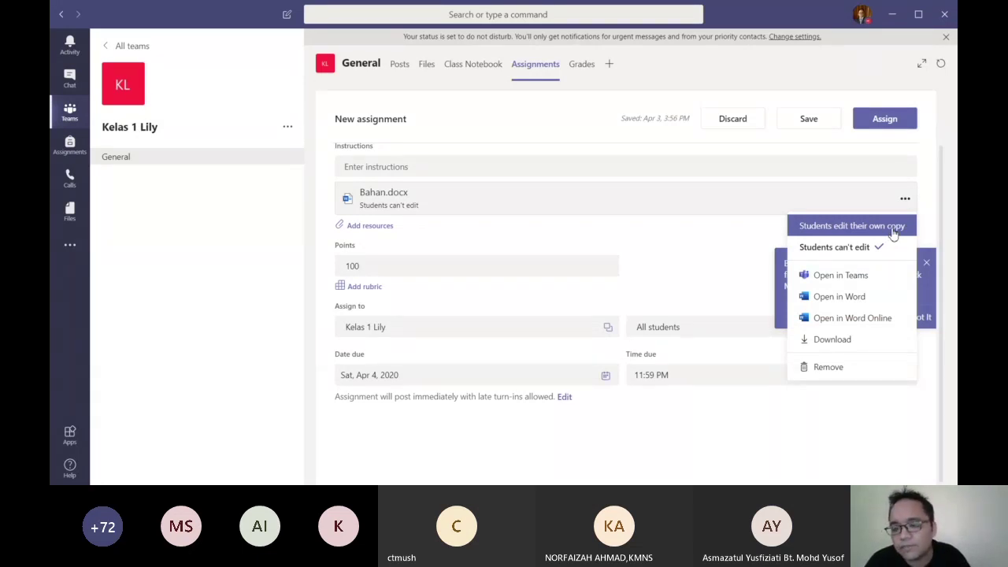
left_click(894, 230)
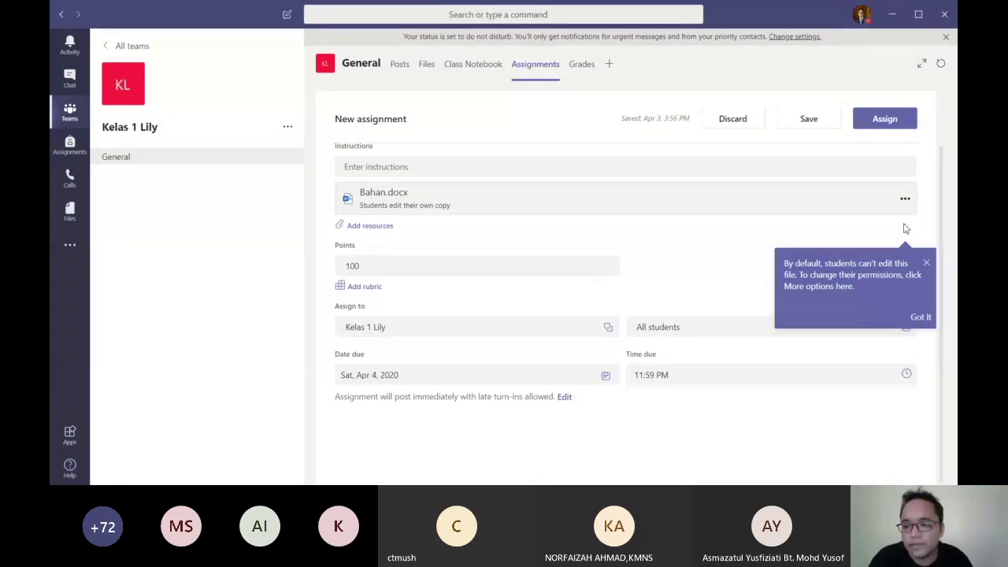
left_click(905, 199)
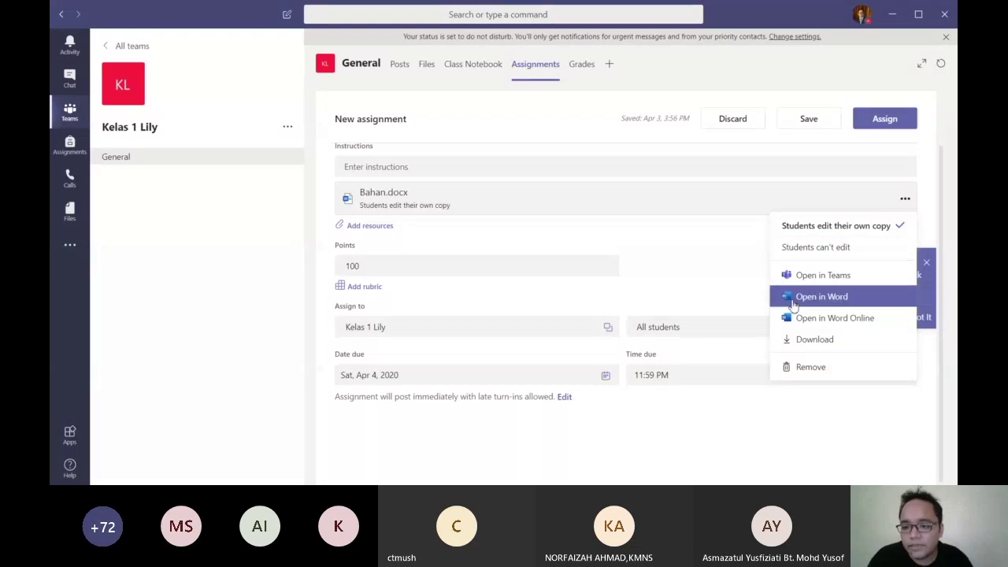
left_click(683, 237)
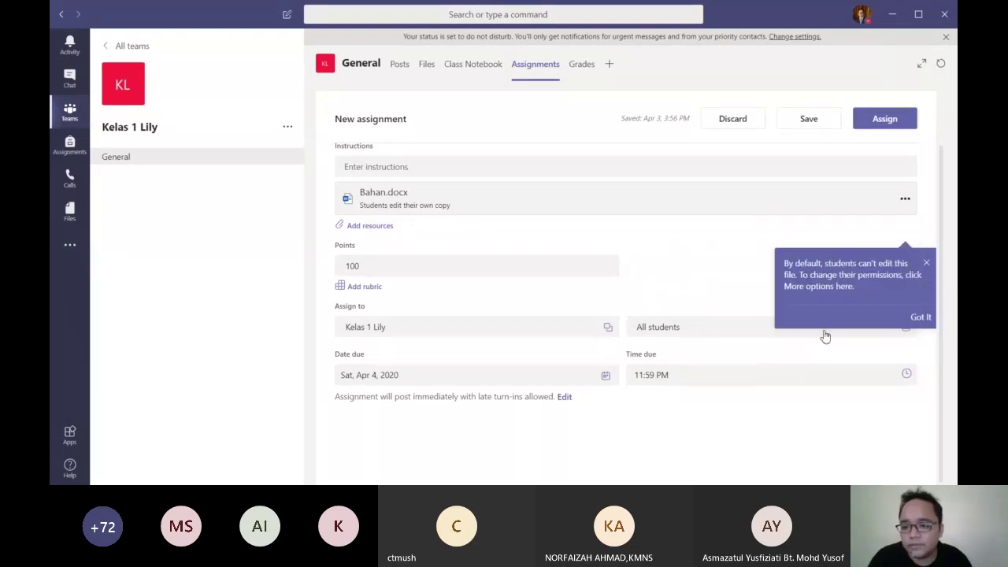
triple_click(931, 266)
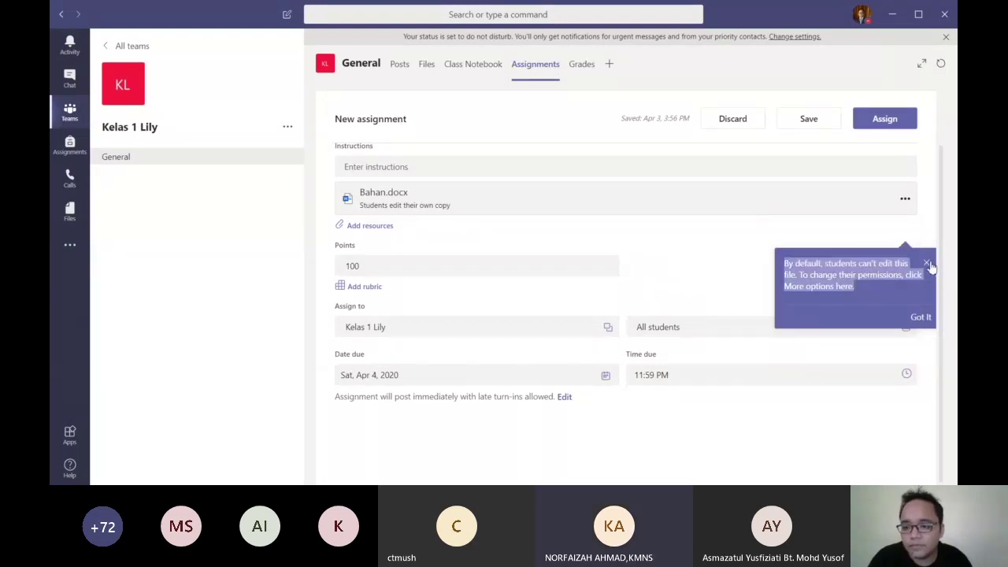
left_click(929, 264)
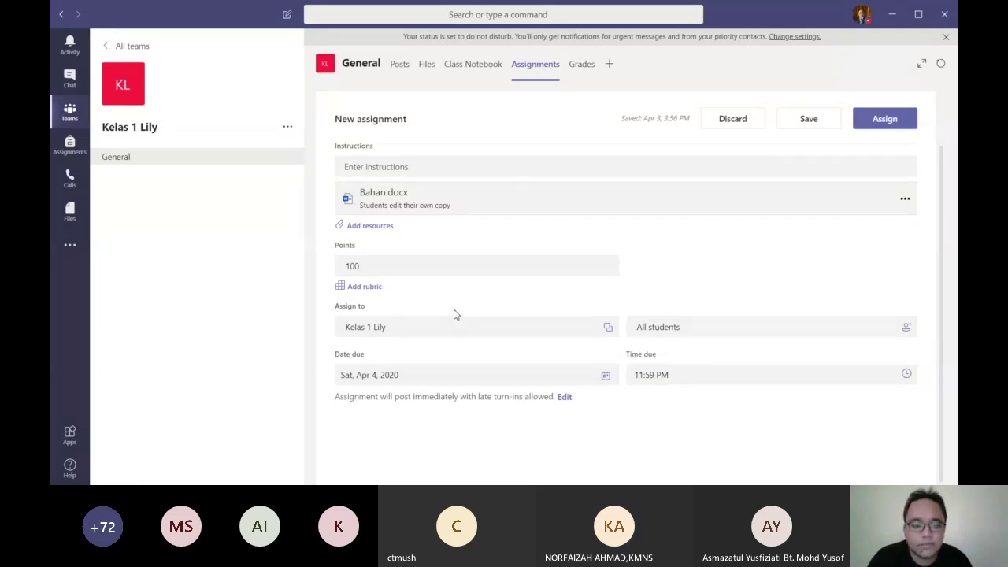
scroll(473, 240, "up", 2)
left_click(896, 118)
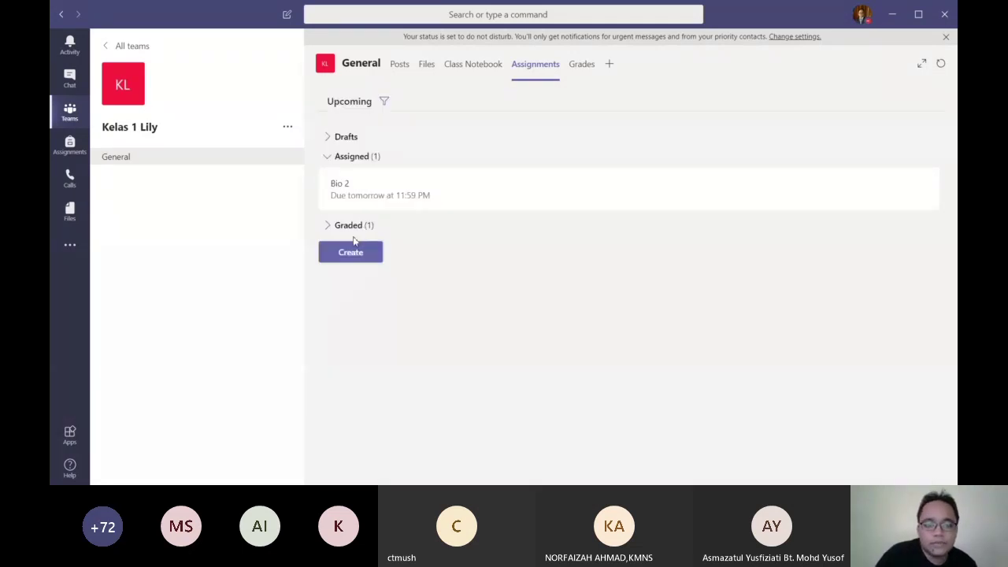
Step: Open the assigned Bio 2 assignment and read the status of its list to grade
left_click(336, 198)
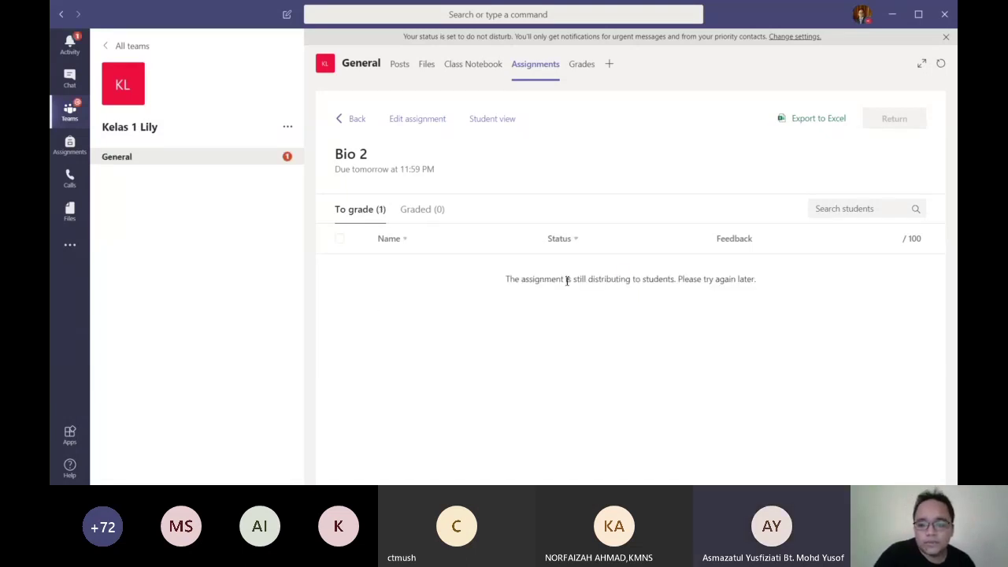
double_click(509, 279)
left_click_drag(557, 280, 714, 291)
left_click(665, 307)
left_click_drag(774, 288, 752, 286)
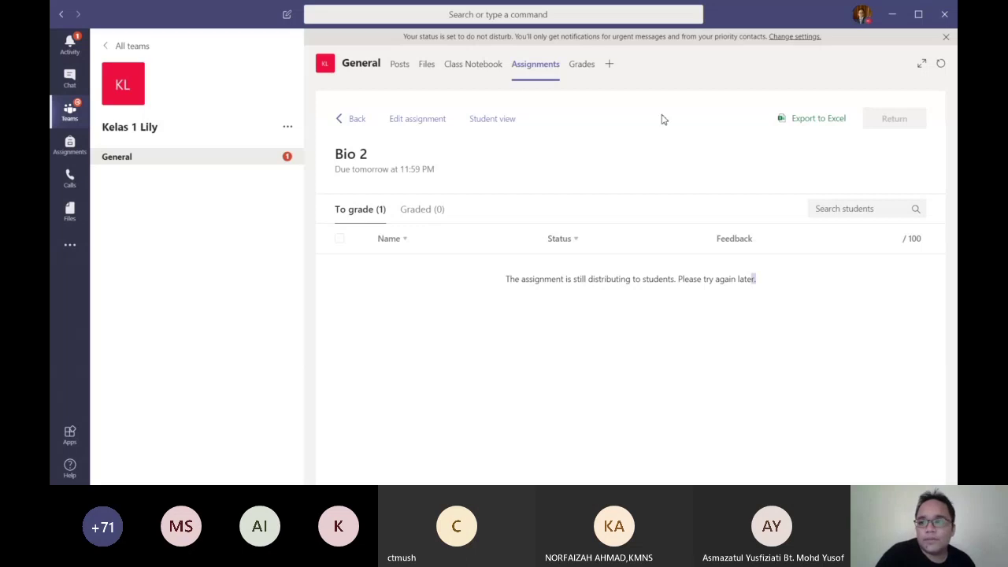
Step: Refresh the assignments, reopen Bio 2, and view the student's copy of Bahan.docx before closing it
left_click(940, 64)
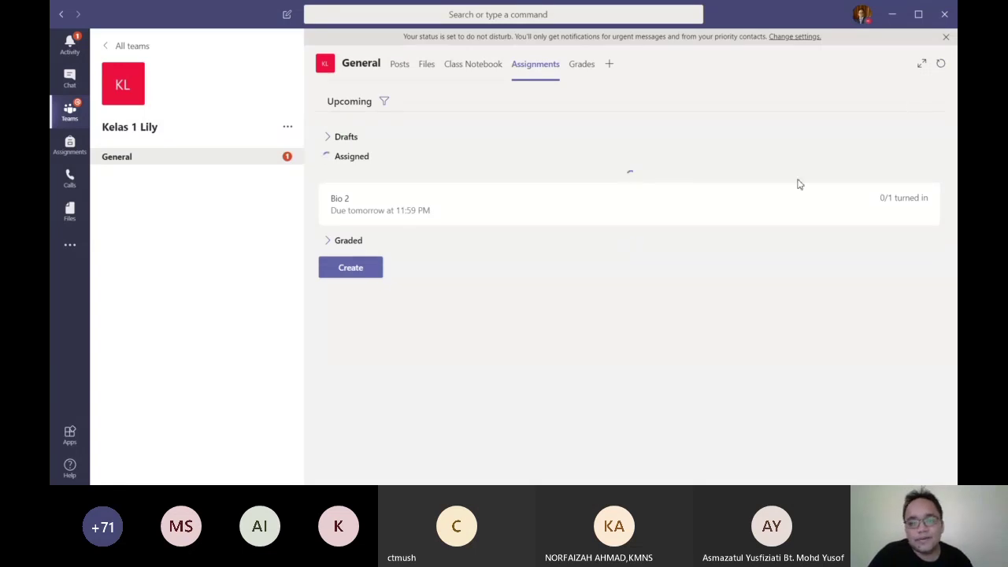
left_click(881, 196)
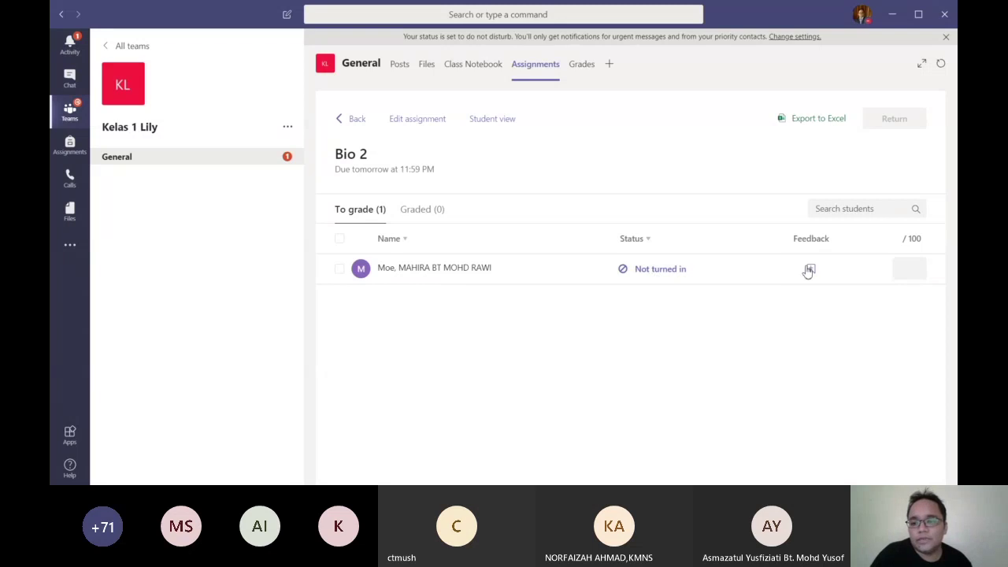
left_click(454, 278)
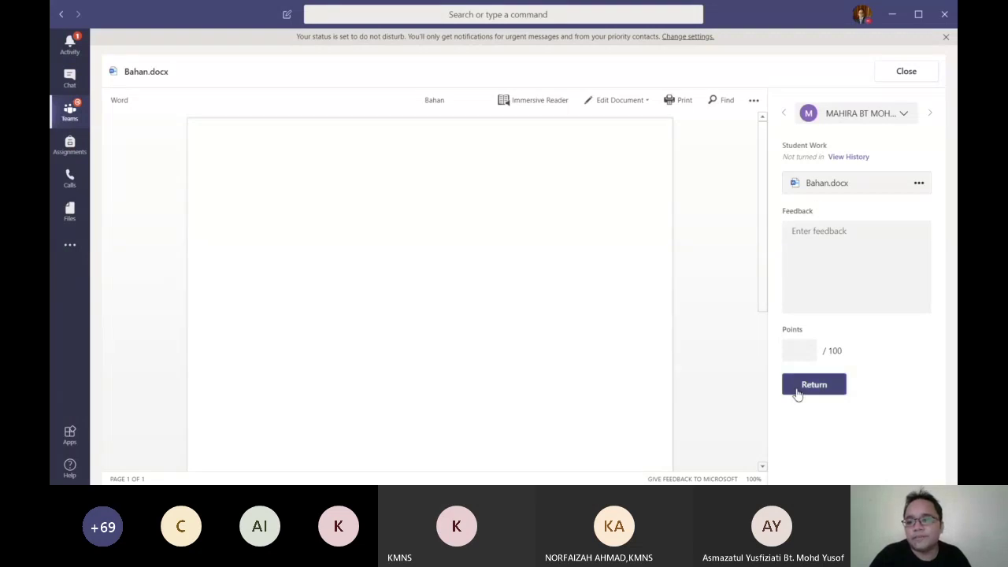
left_click(892, 74)
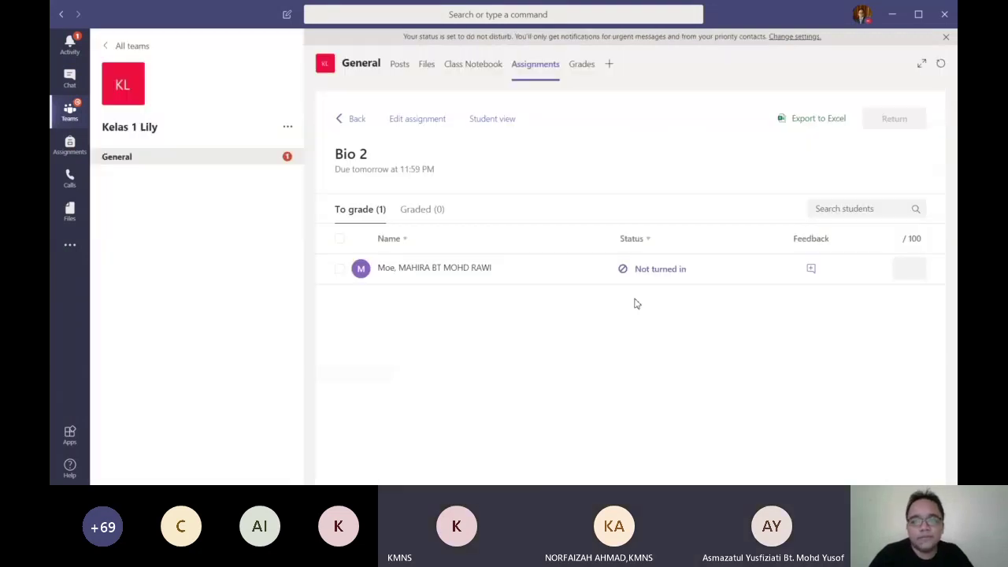
Step: Open the Activity feed and view the Bio 2 assignment post in the General channel
left_click(68, 114)
left_click(76, 50)
left_click(178, 134)
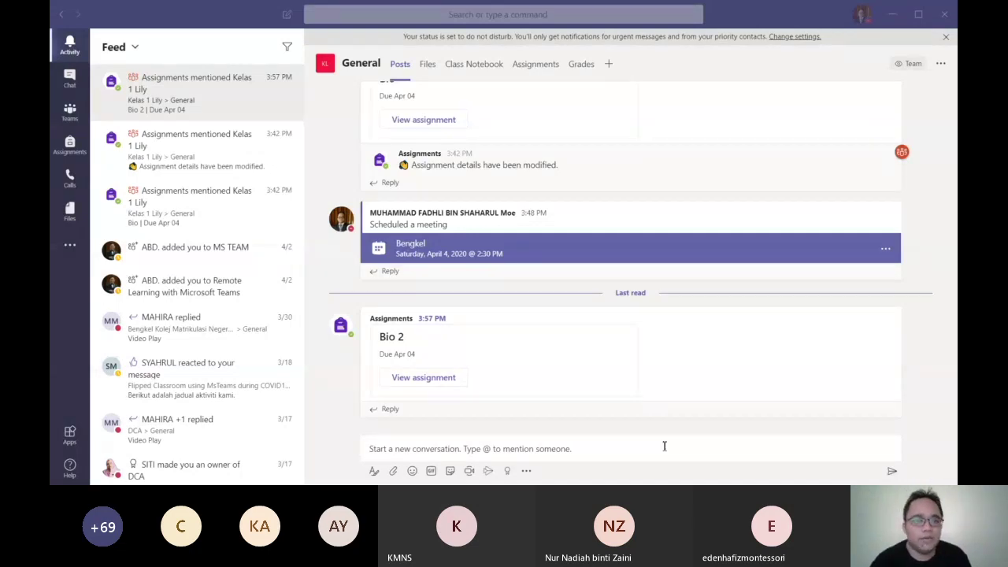
Step: Browse the Kelas 1 Lily Class Notebook, viewing the FAQ page and the Class Notes section in the student's notebook
left_click(451, 66)
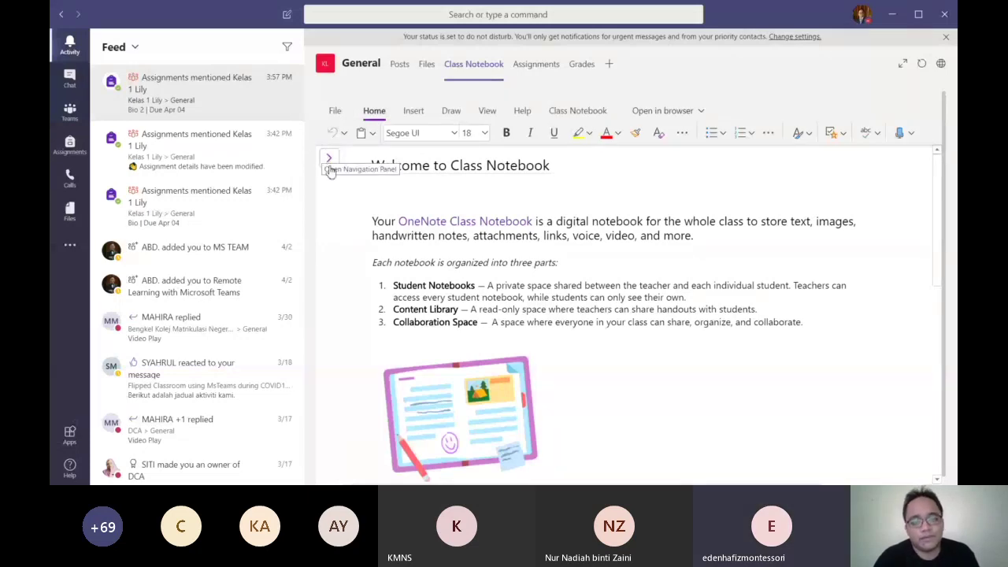
left_click(329, 158)
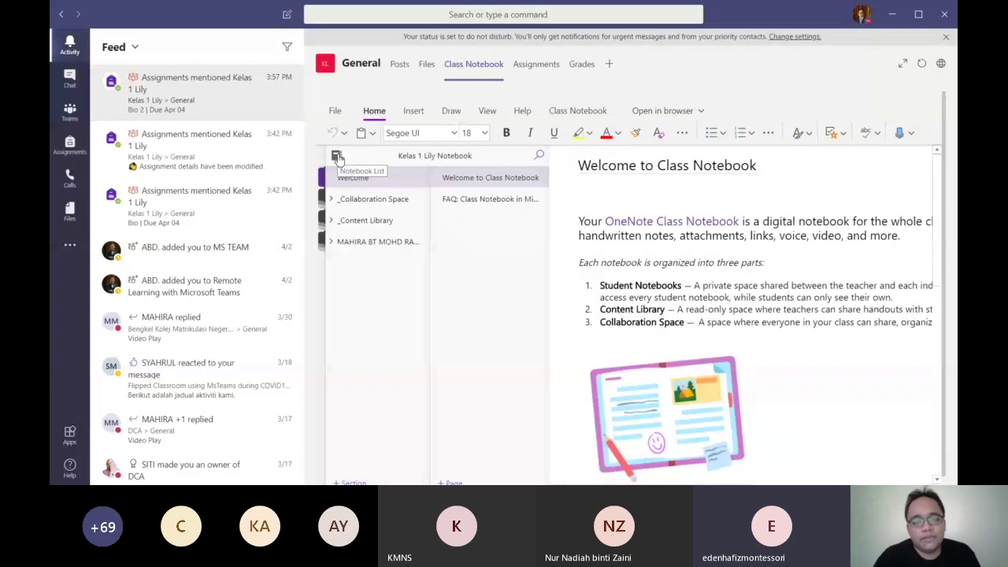
left_click(356, 244)
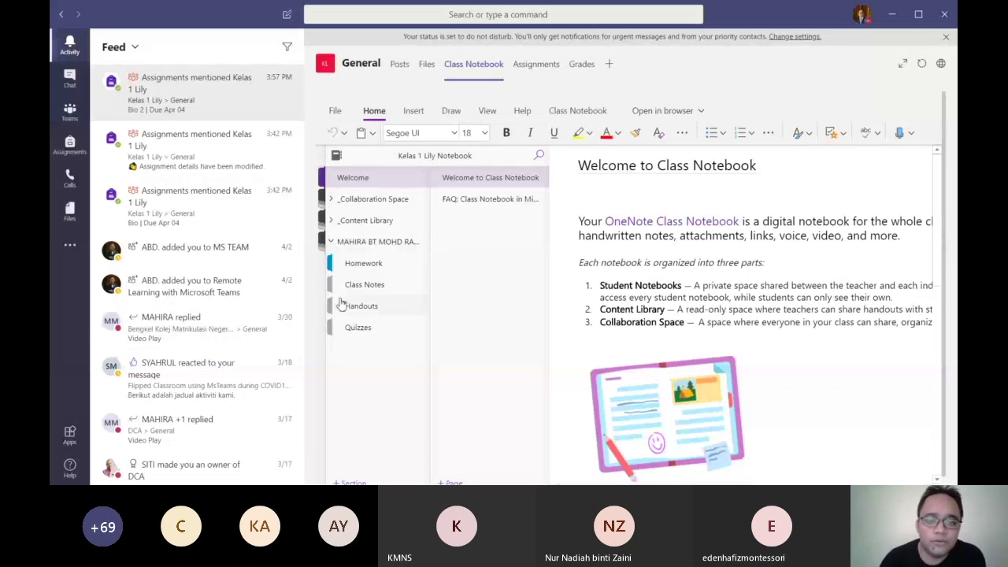
left_click(500, 200)
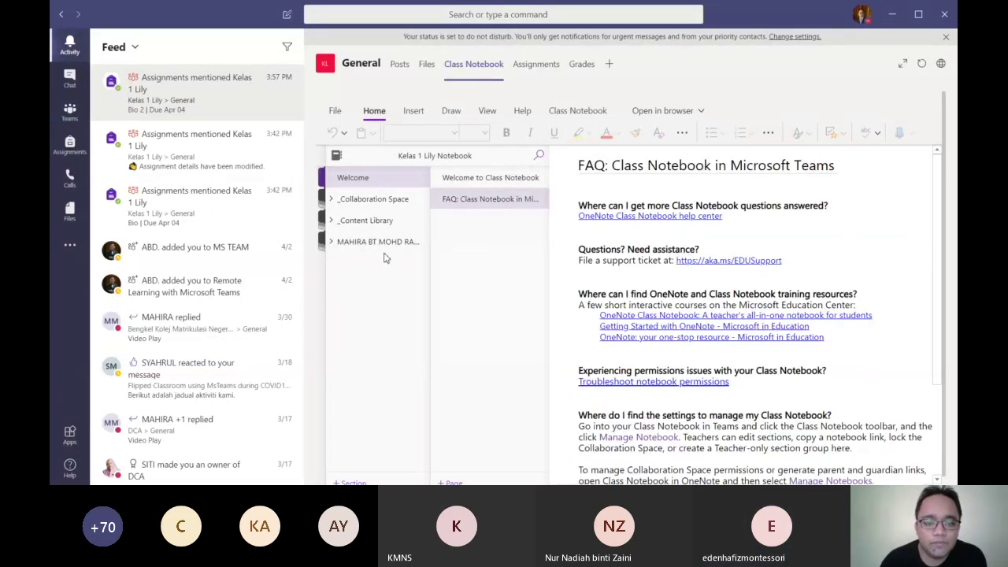
left_click(383, 265)
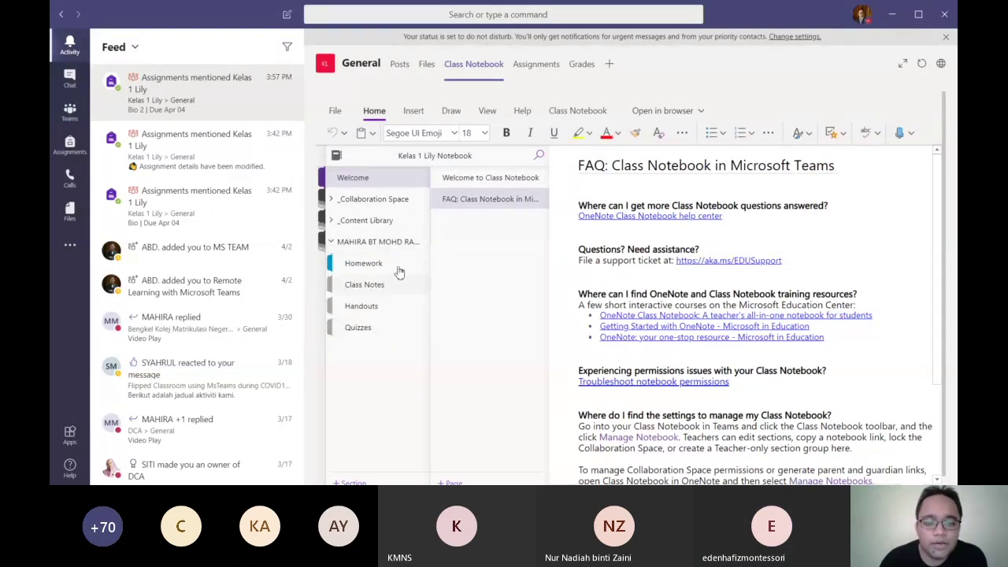
left_click(376, 287)
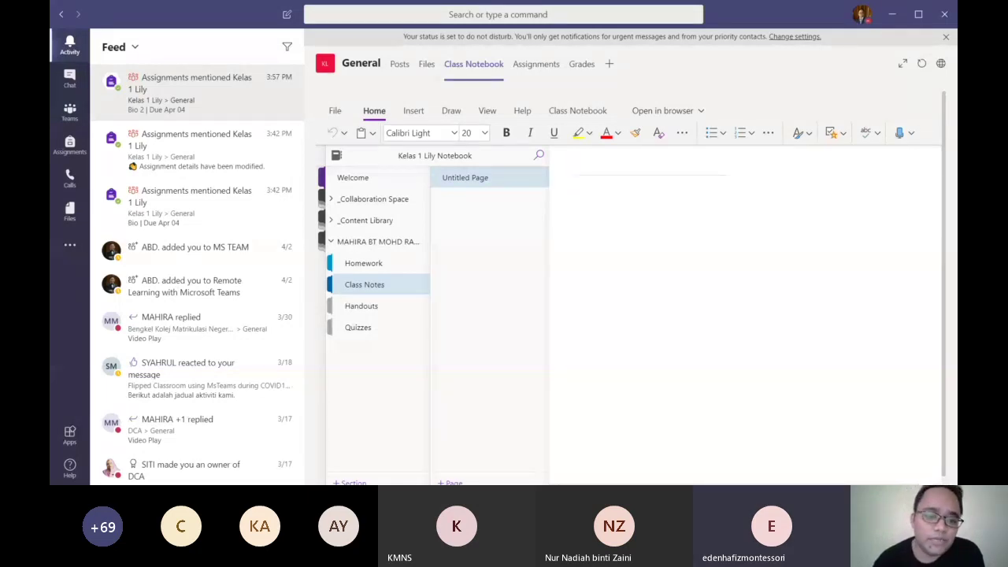
left_click(366, 289)
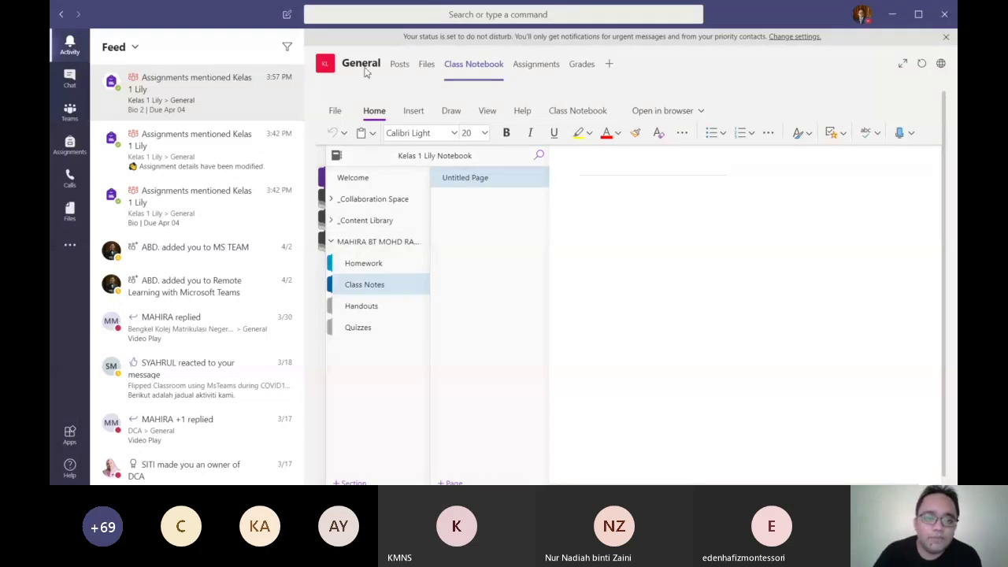
Step: View the channel's posts, return to the Class Notebook and show the student's Class Notes with the section list expanded
left_click(398, 69)
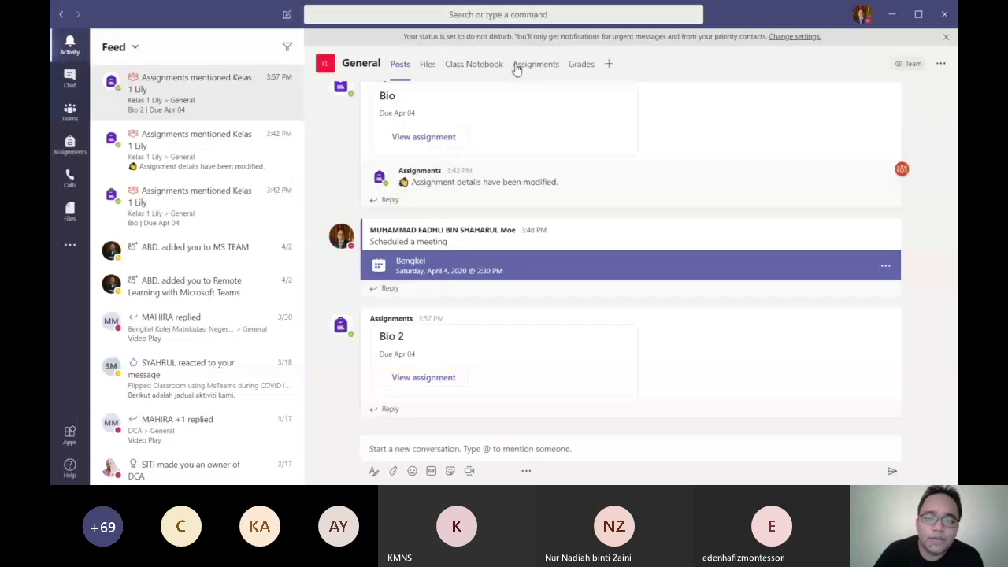
left_click(474, 65)
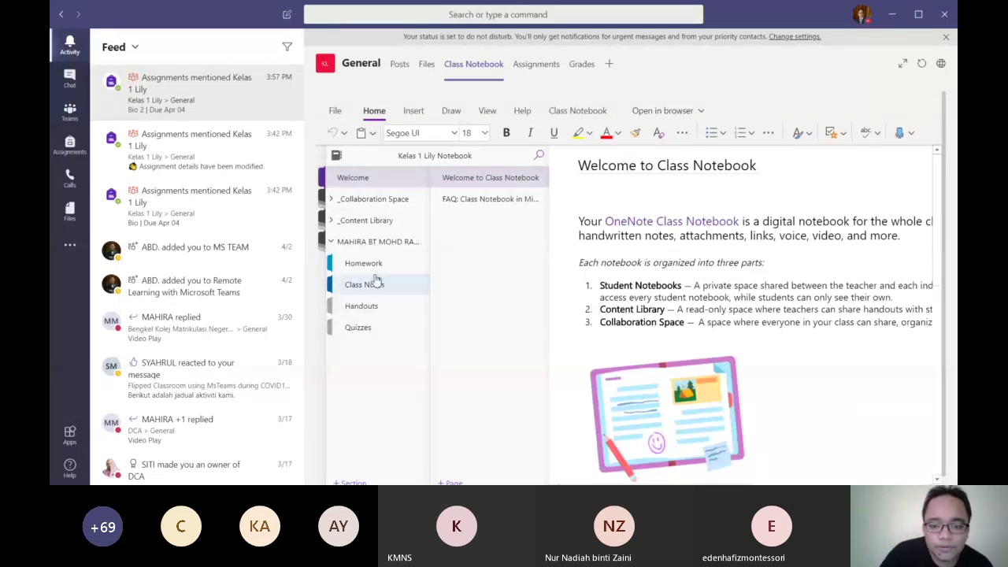
left_click(376, 283)
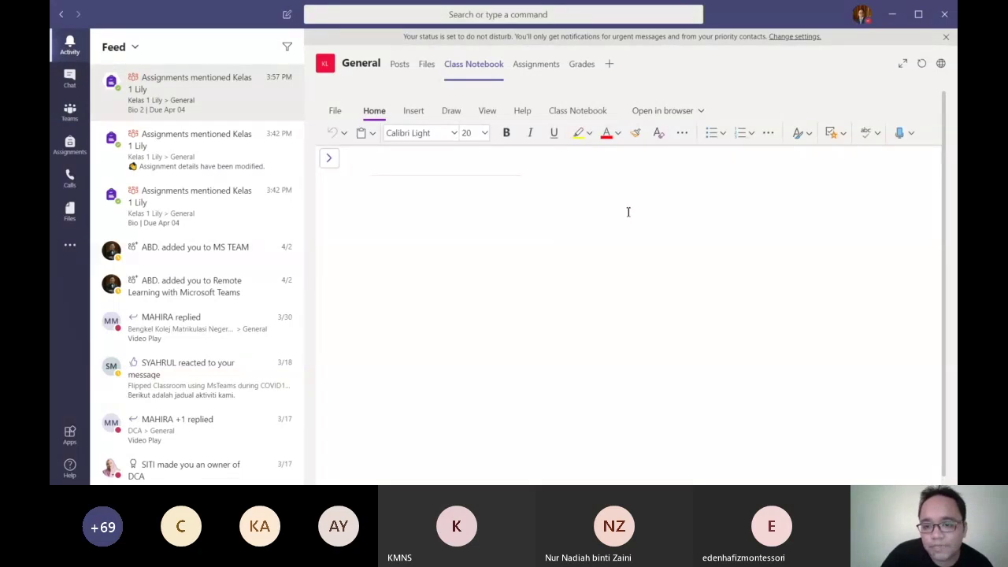
left_click(323, 162)
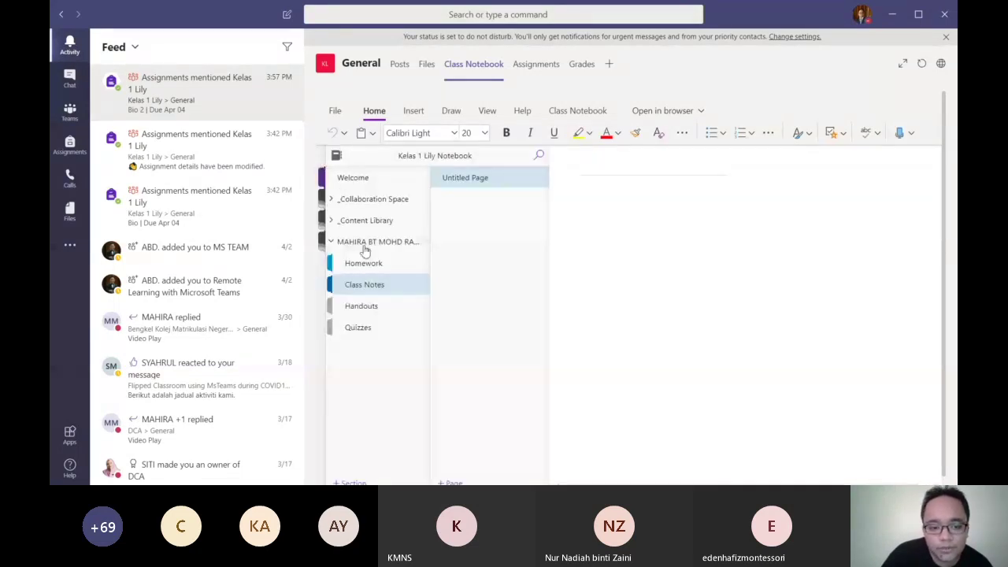